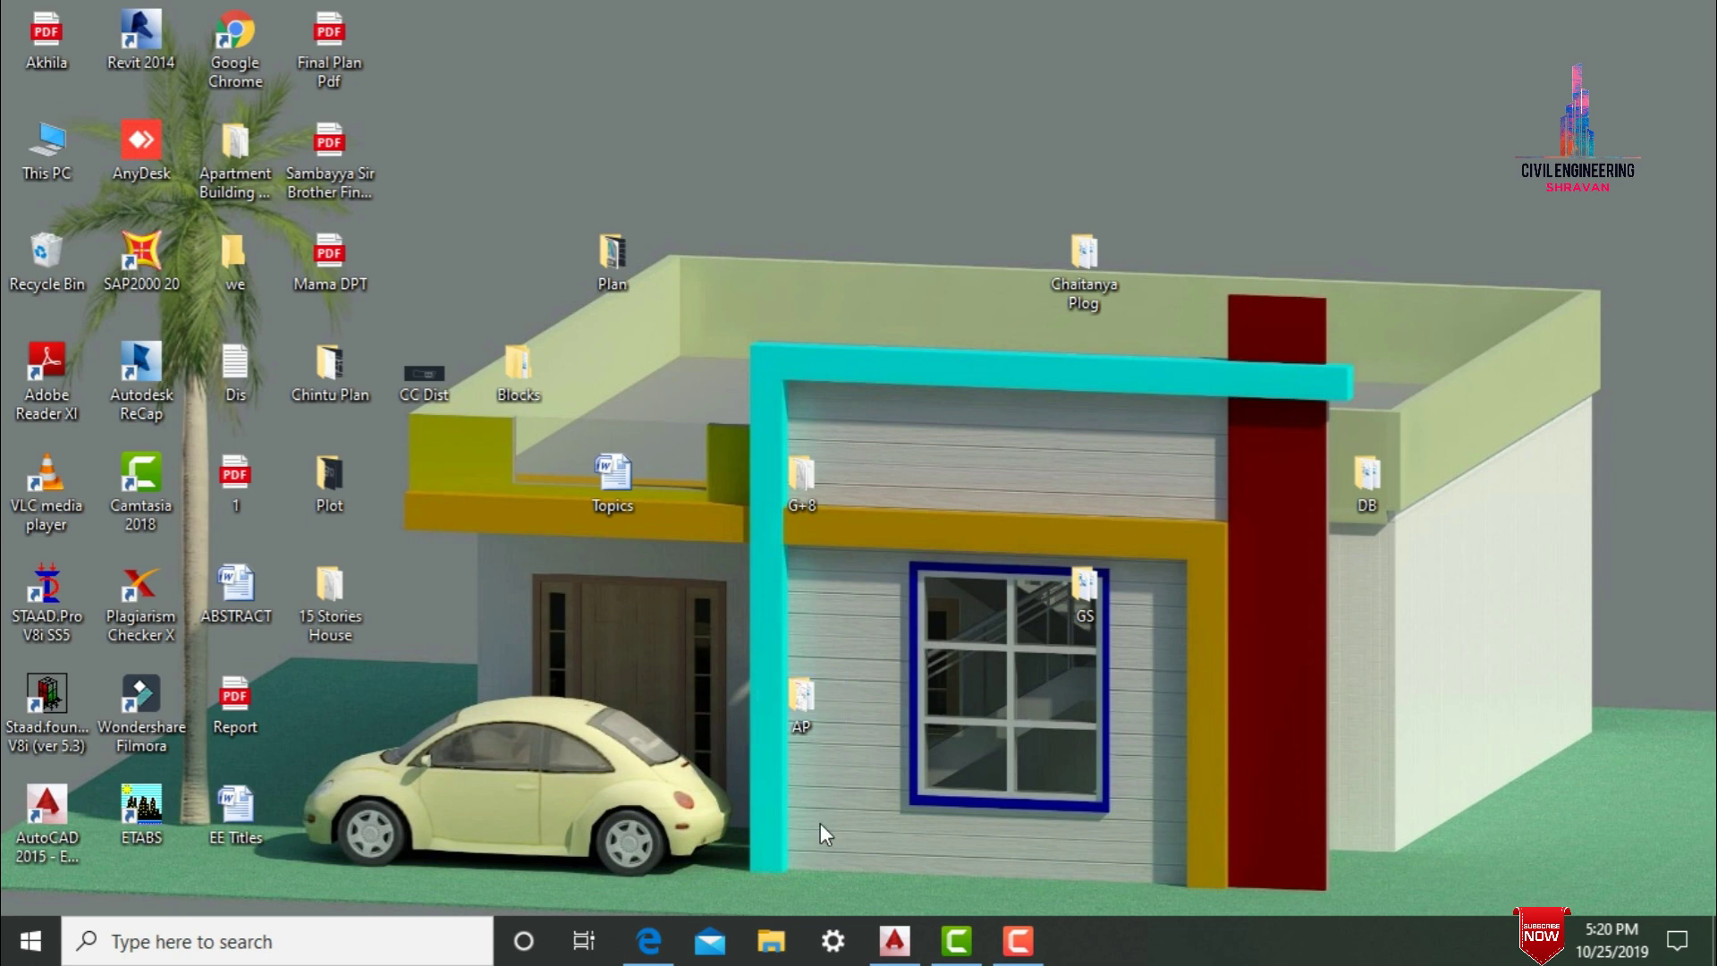
Switch to the Plot.pdf drawing in Edge and examine the plot's four side dimensions and the road width label.
click(650, 941)
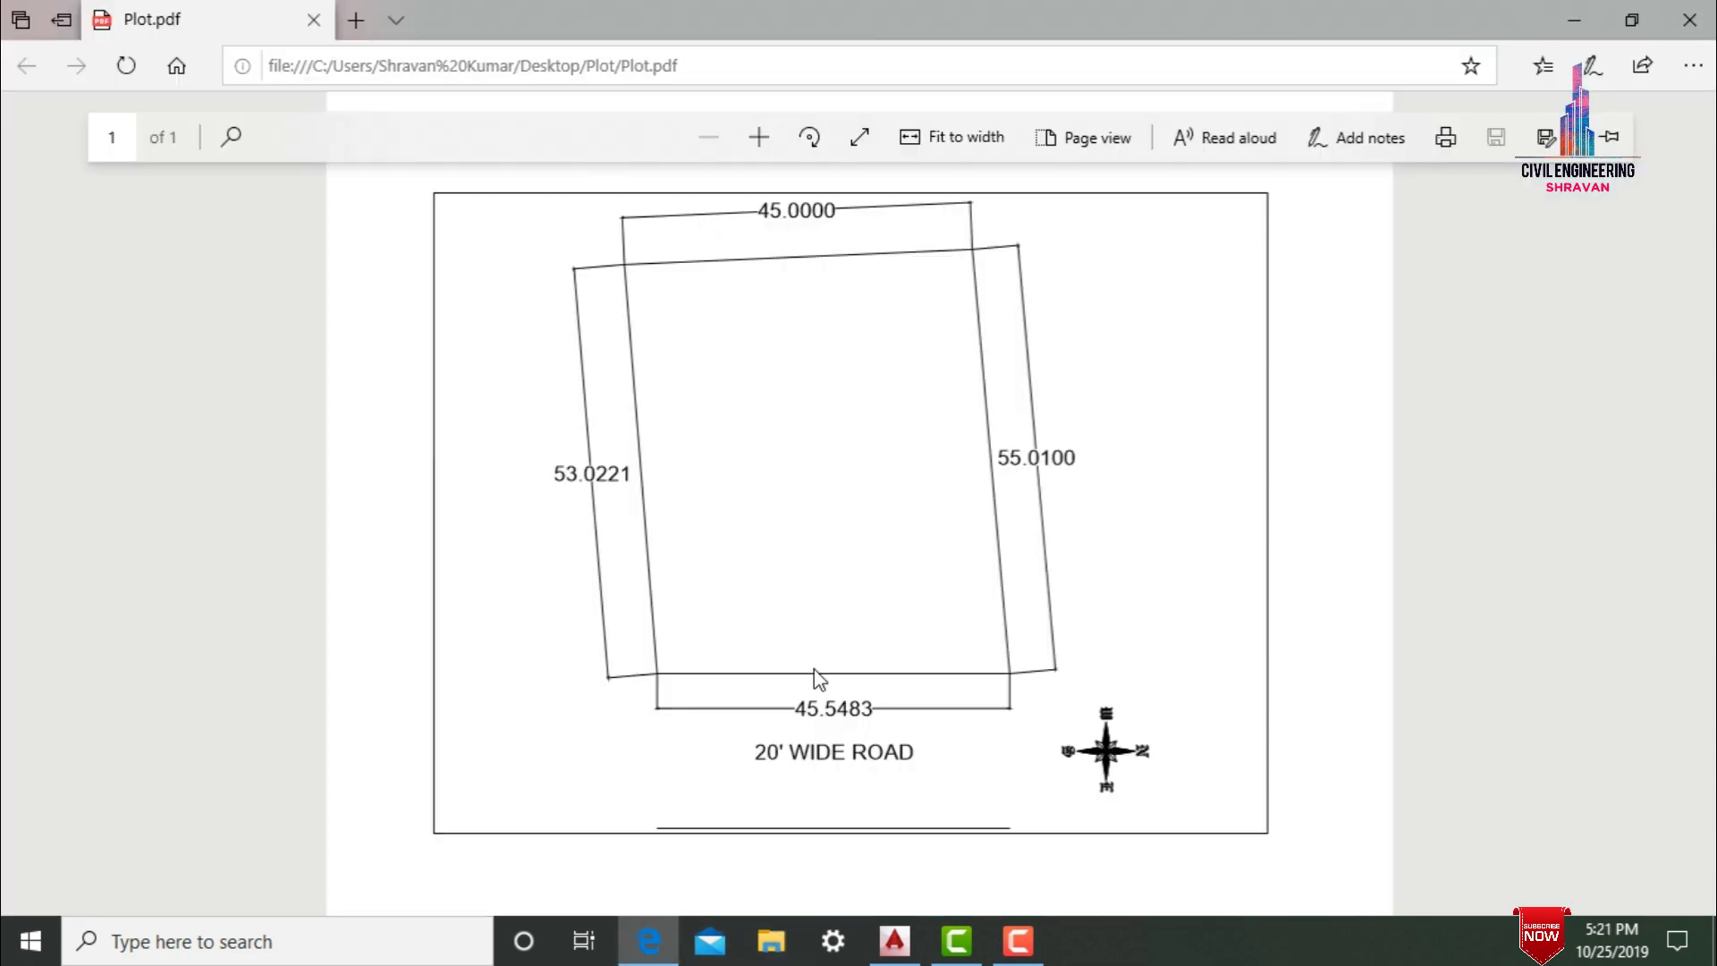
drag(757, 753, 802, 754)
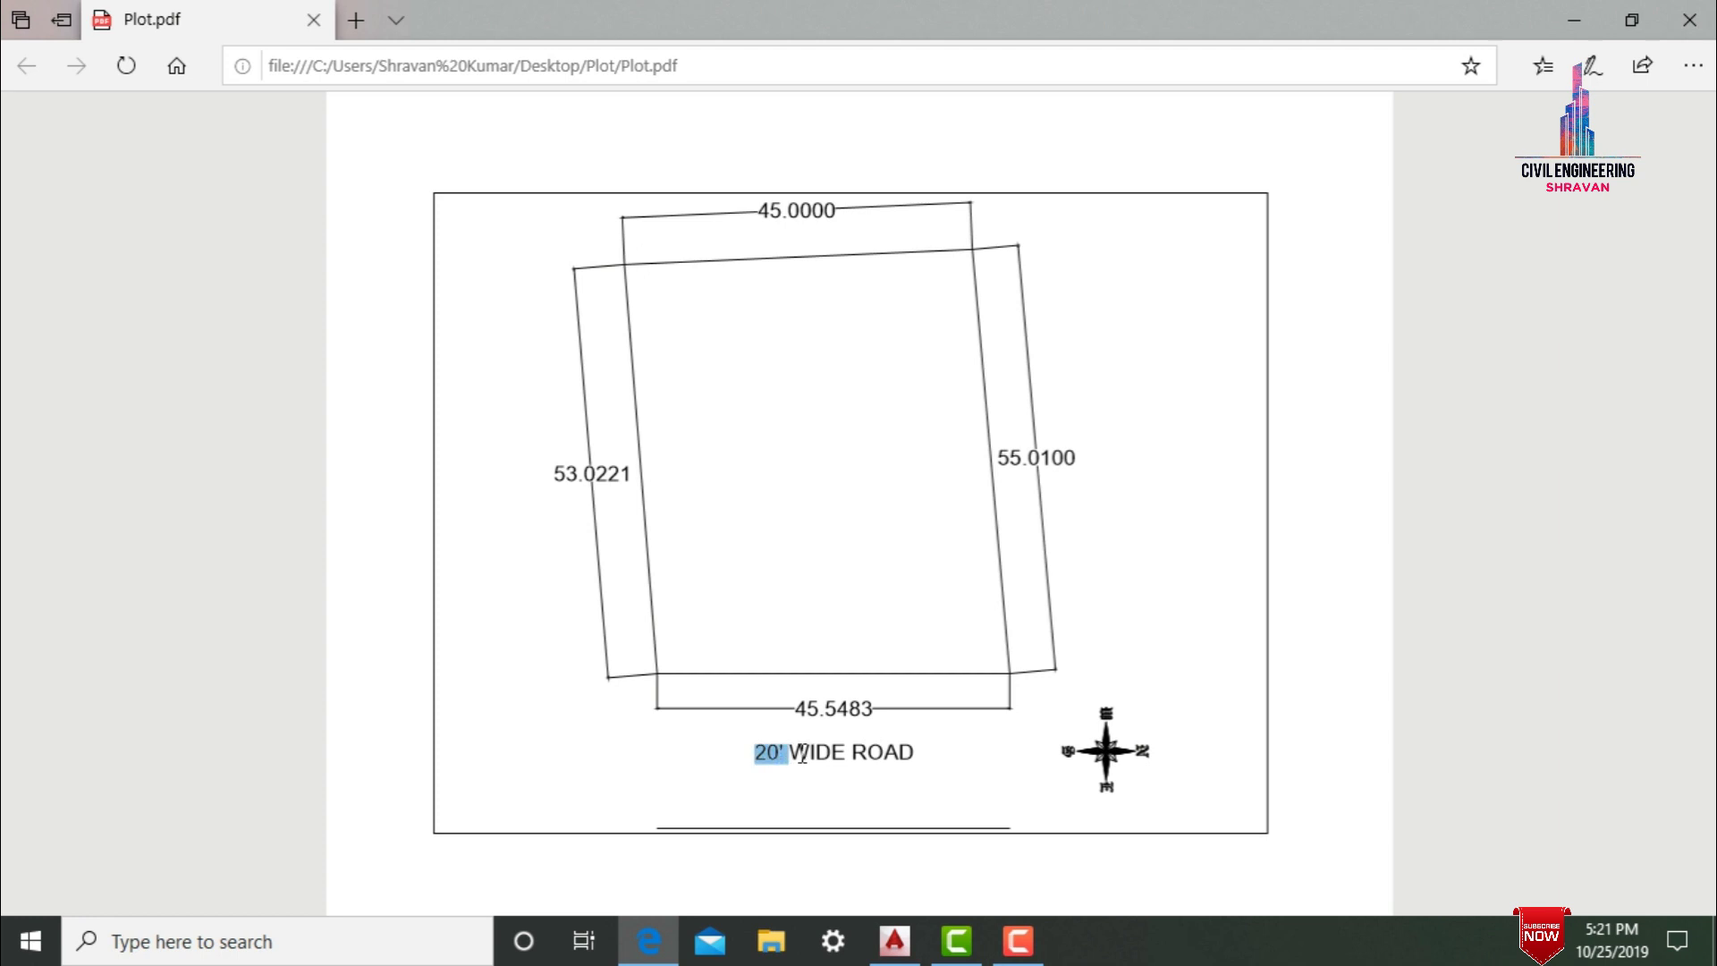
click(850, 752)
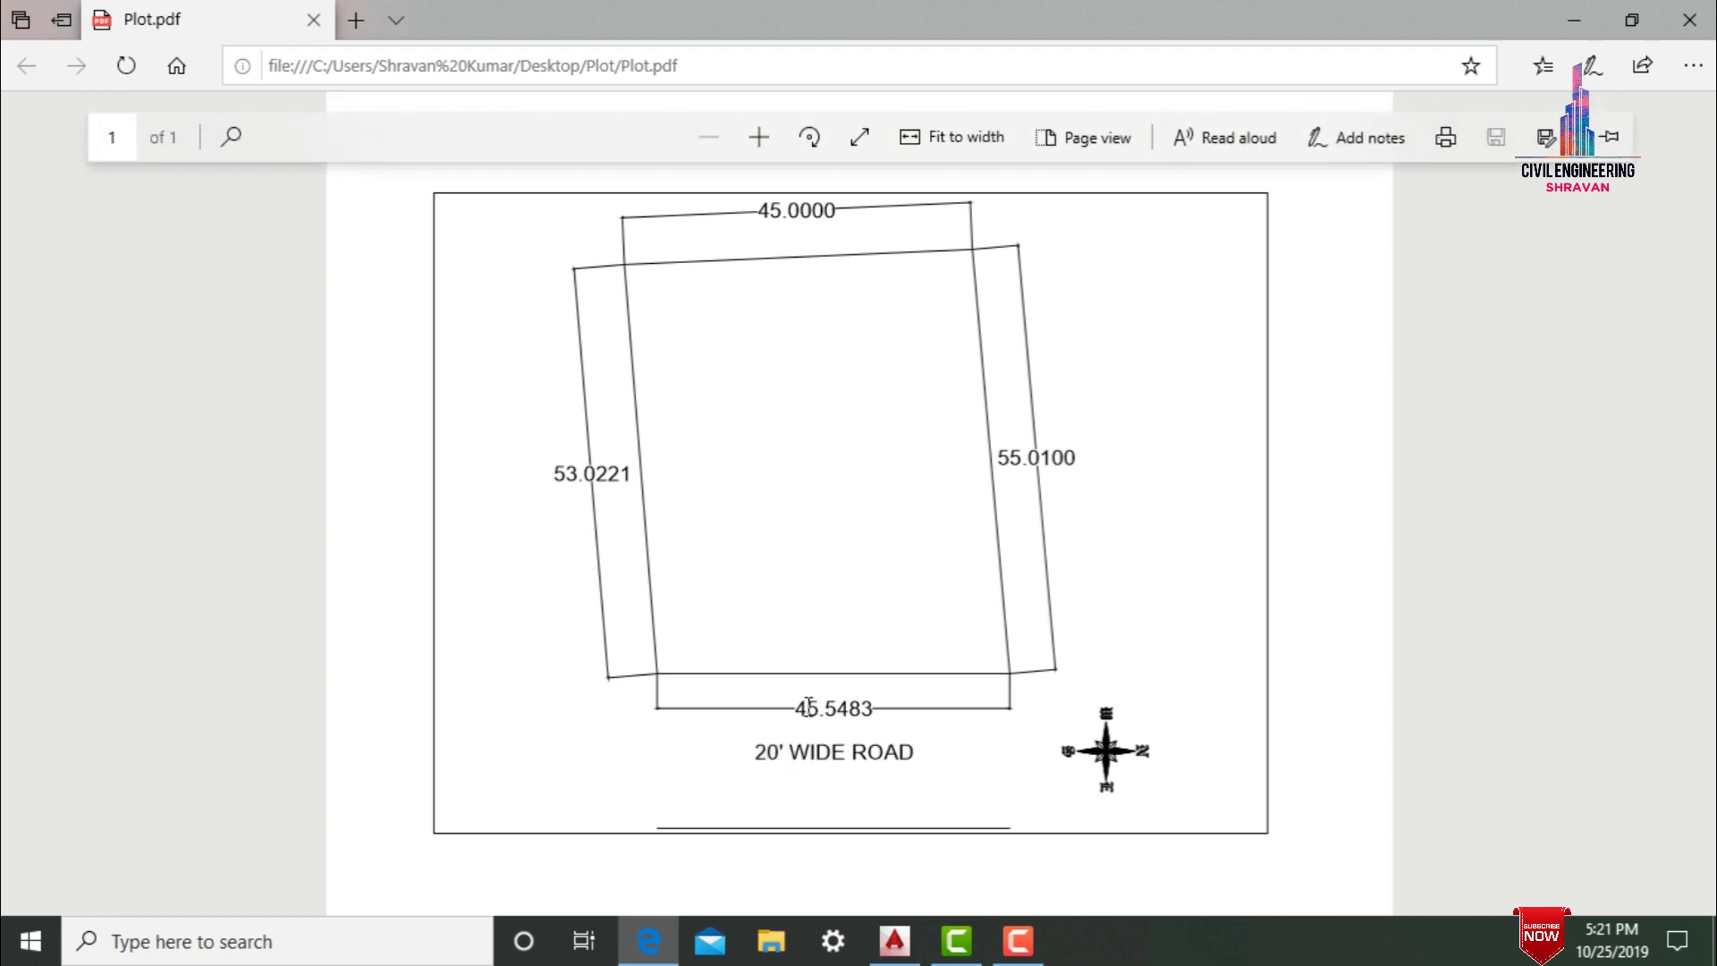
drag(796, 708, 851, 708)
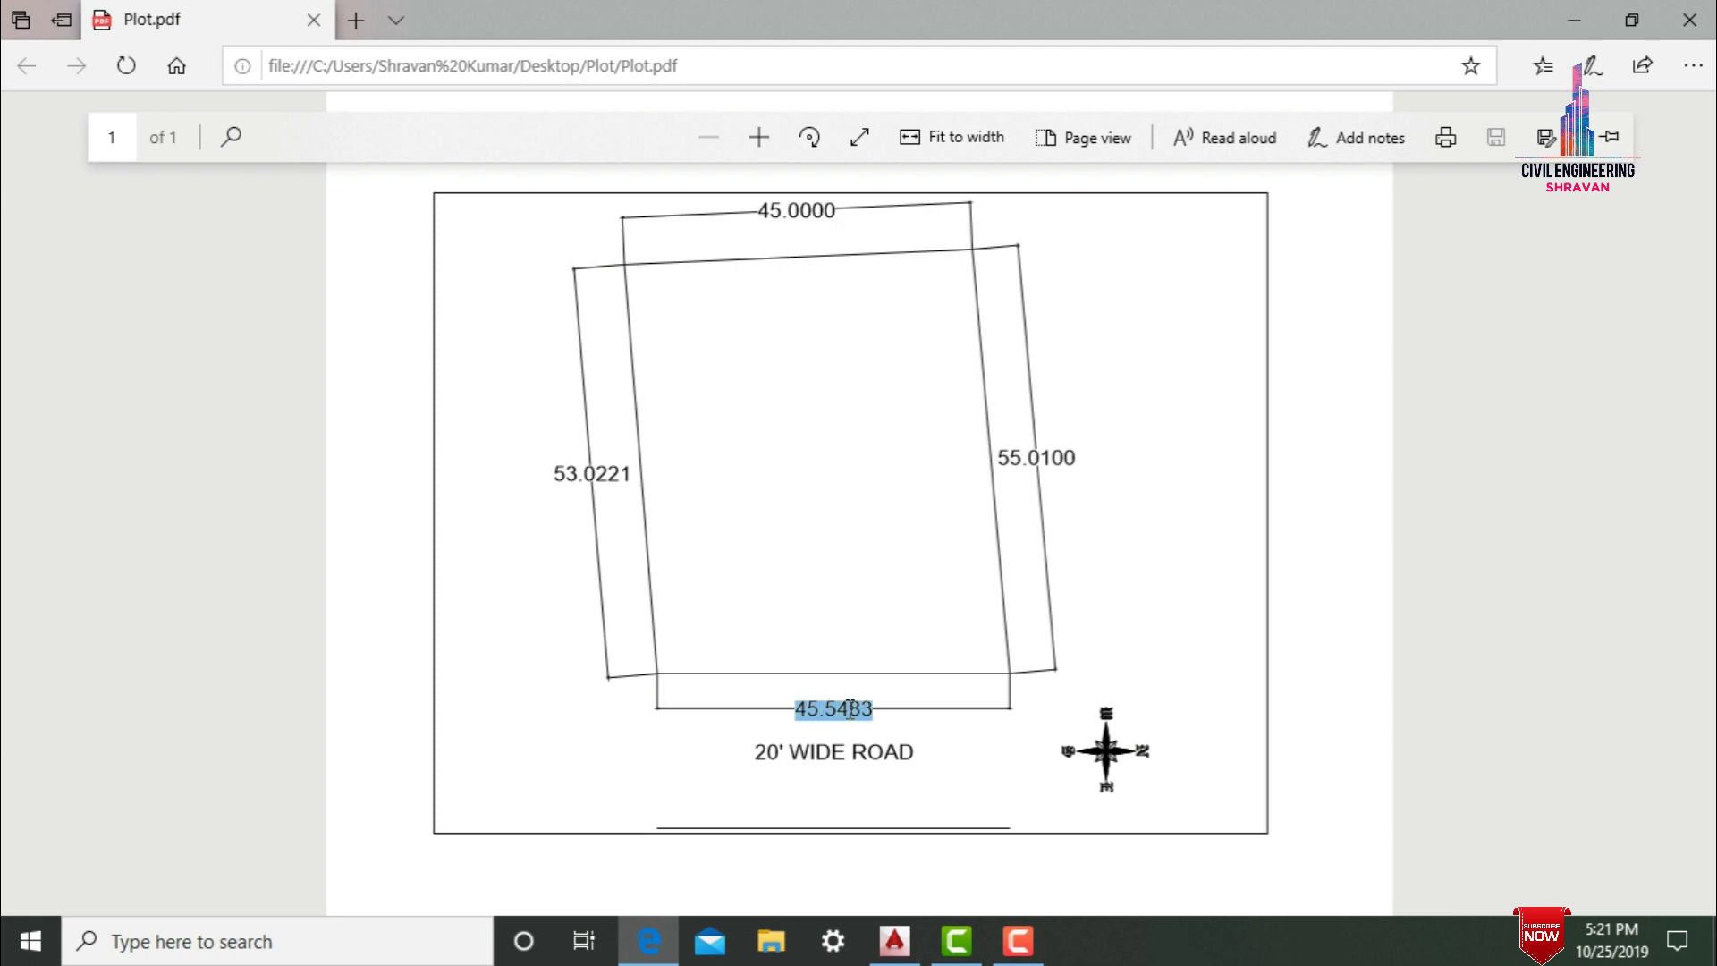
click(1048, 748)
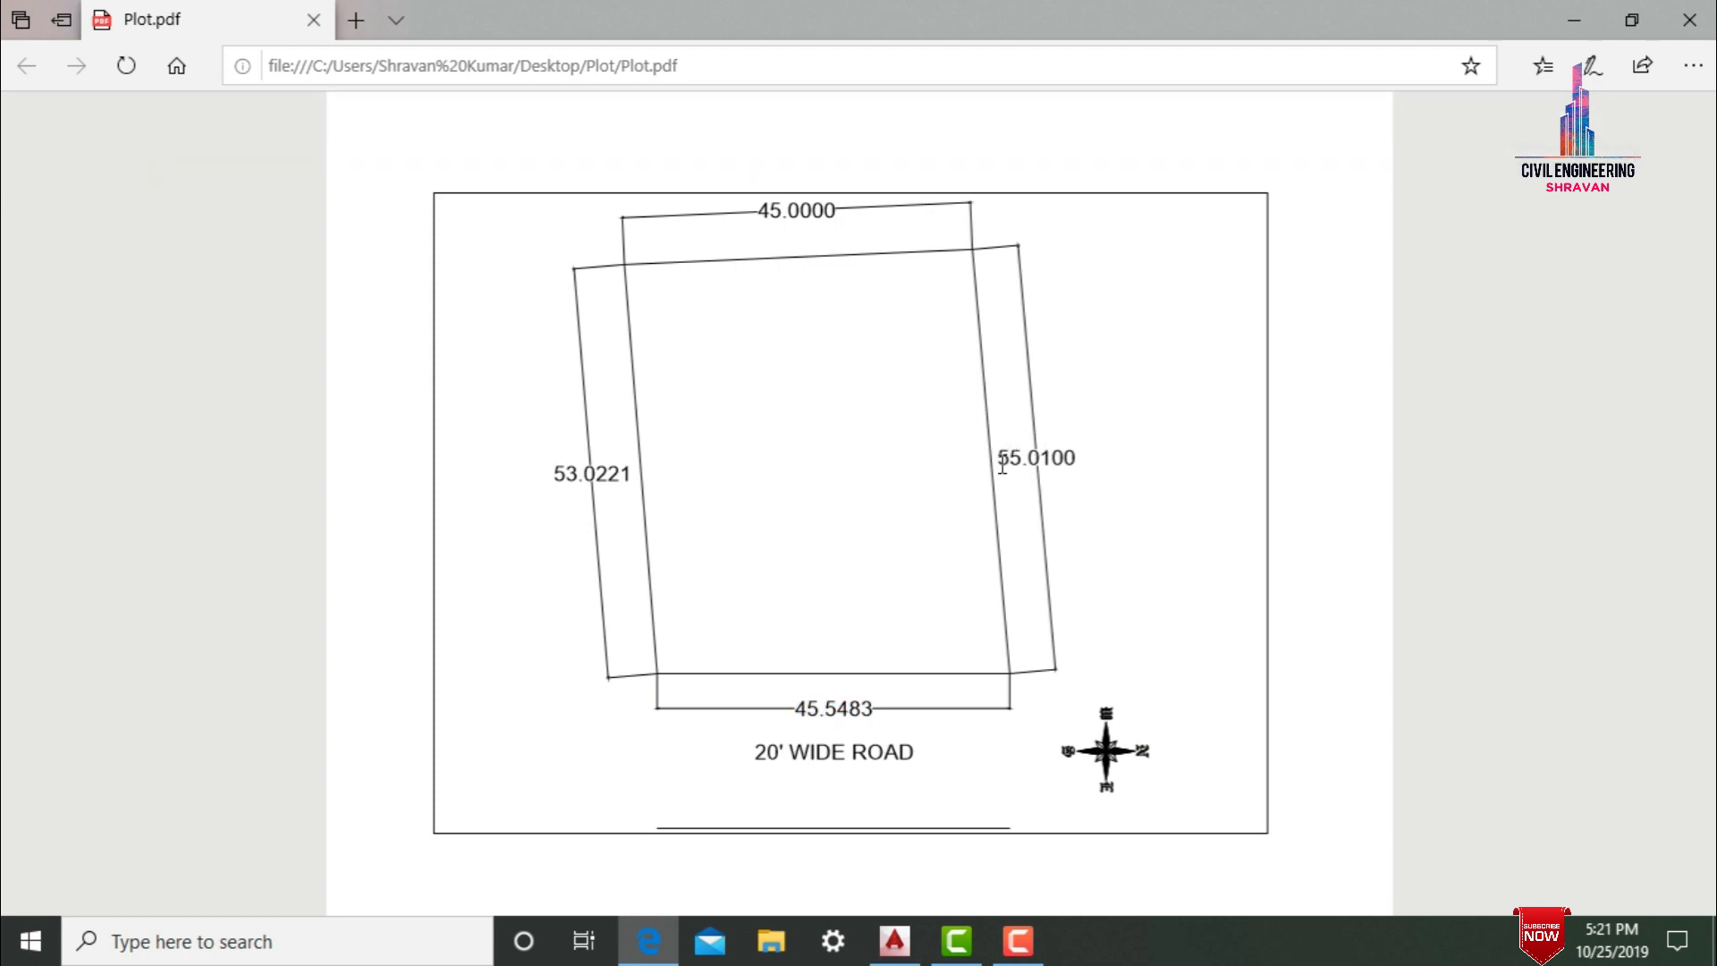
drag(1003, 464, 1028, 466)
drag(558, 473, 580, 474)
click(575, 478)
drag(759, 217, 836, 217)
click(819, 257)
Switch to the Plot.dwg drawing in AutoCAD and examine the site's side lengths, diagonal and road frontage.
click(895, 940)
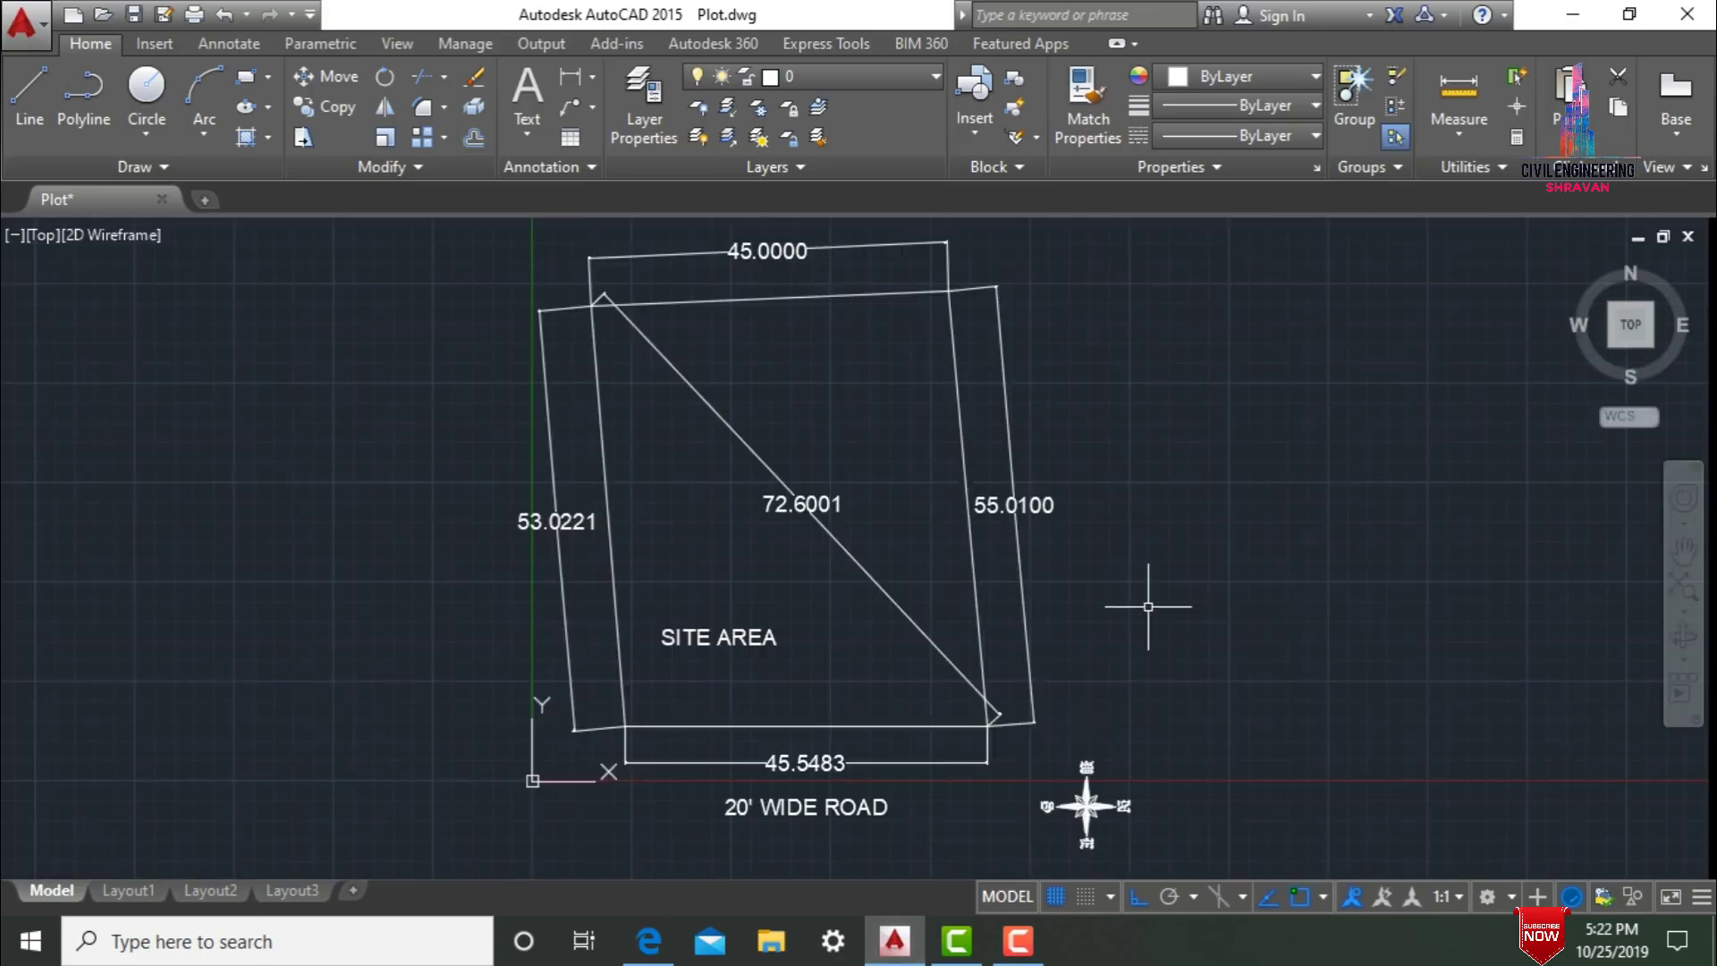
scroll(948, 420, up, 2)
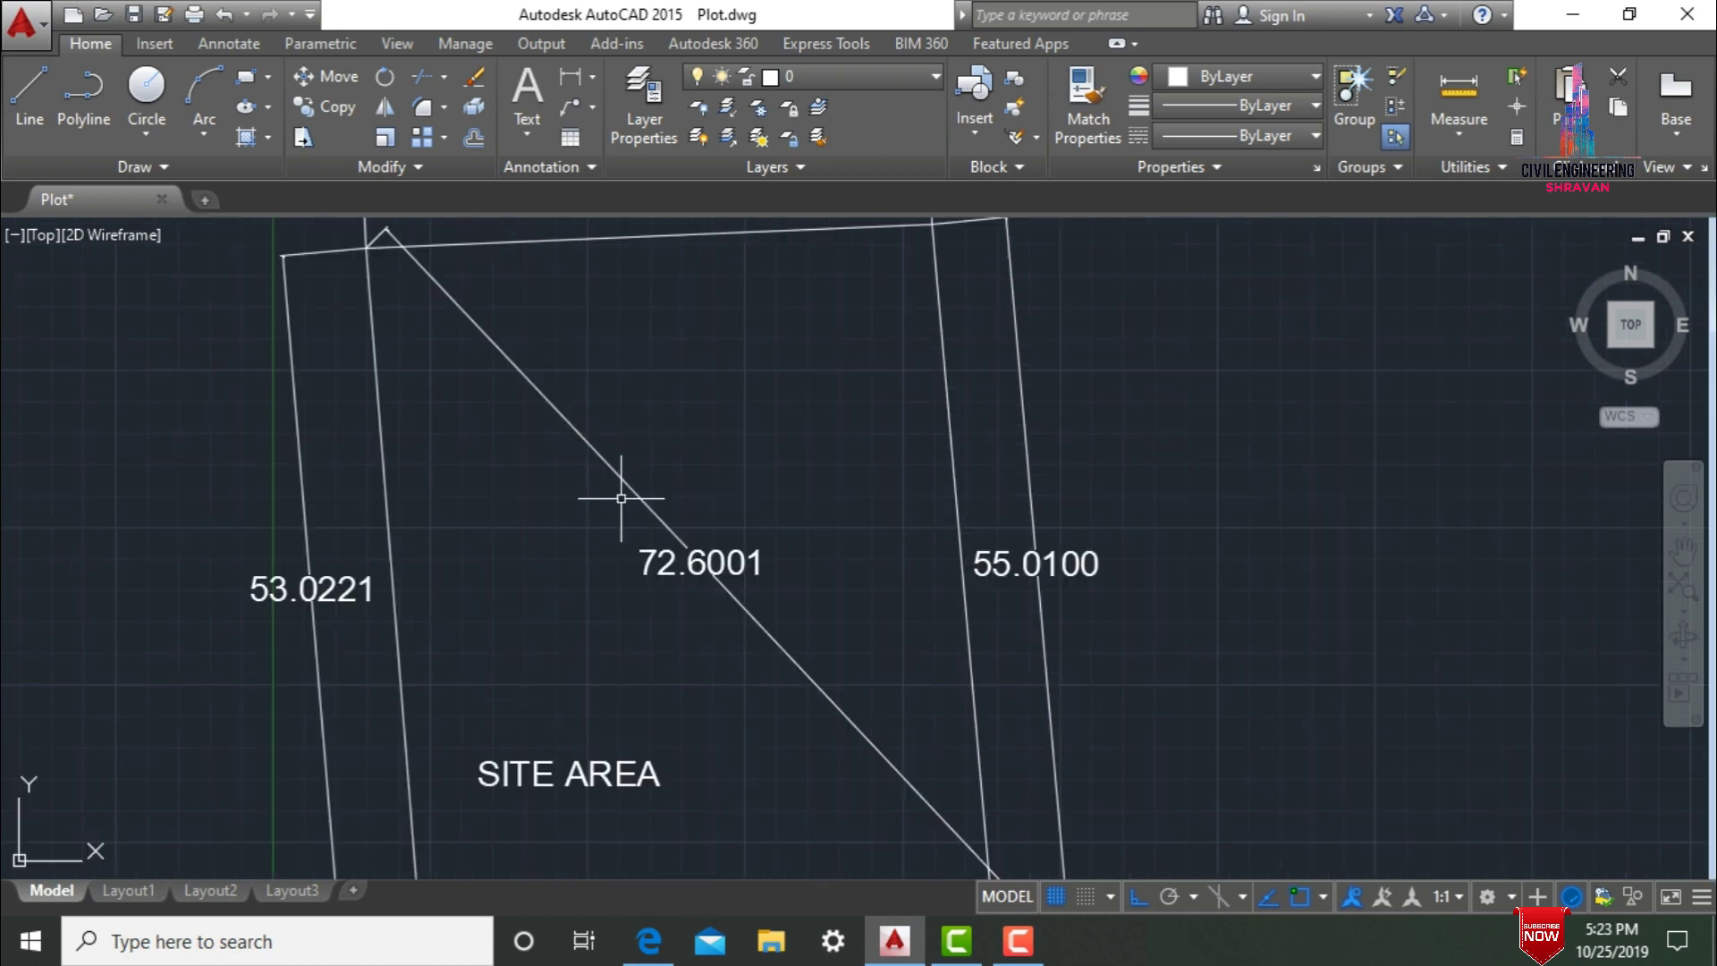
scroll(662, 558, down, 2)
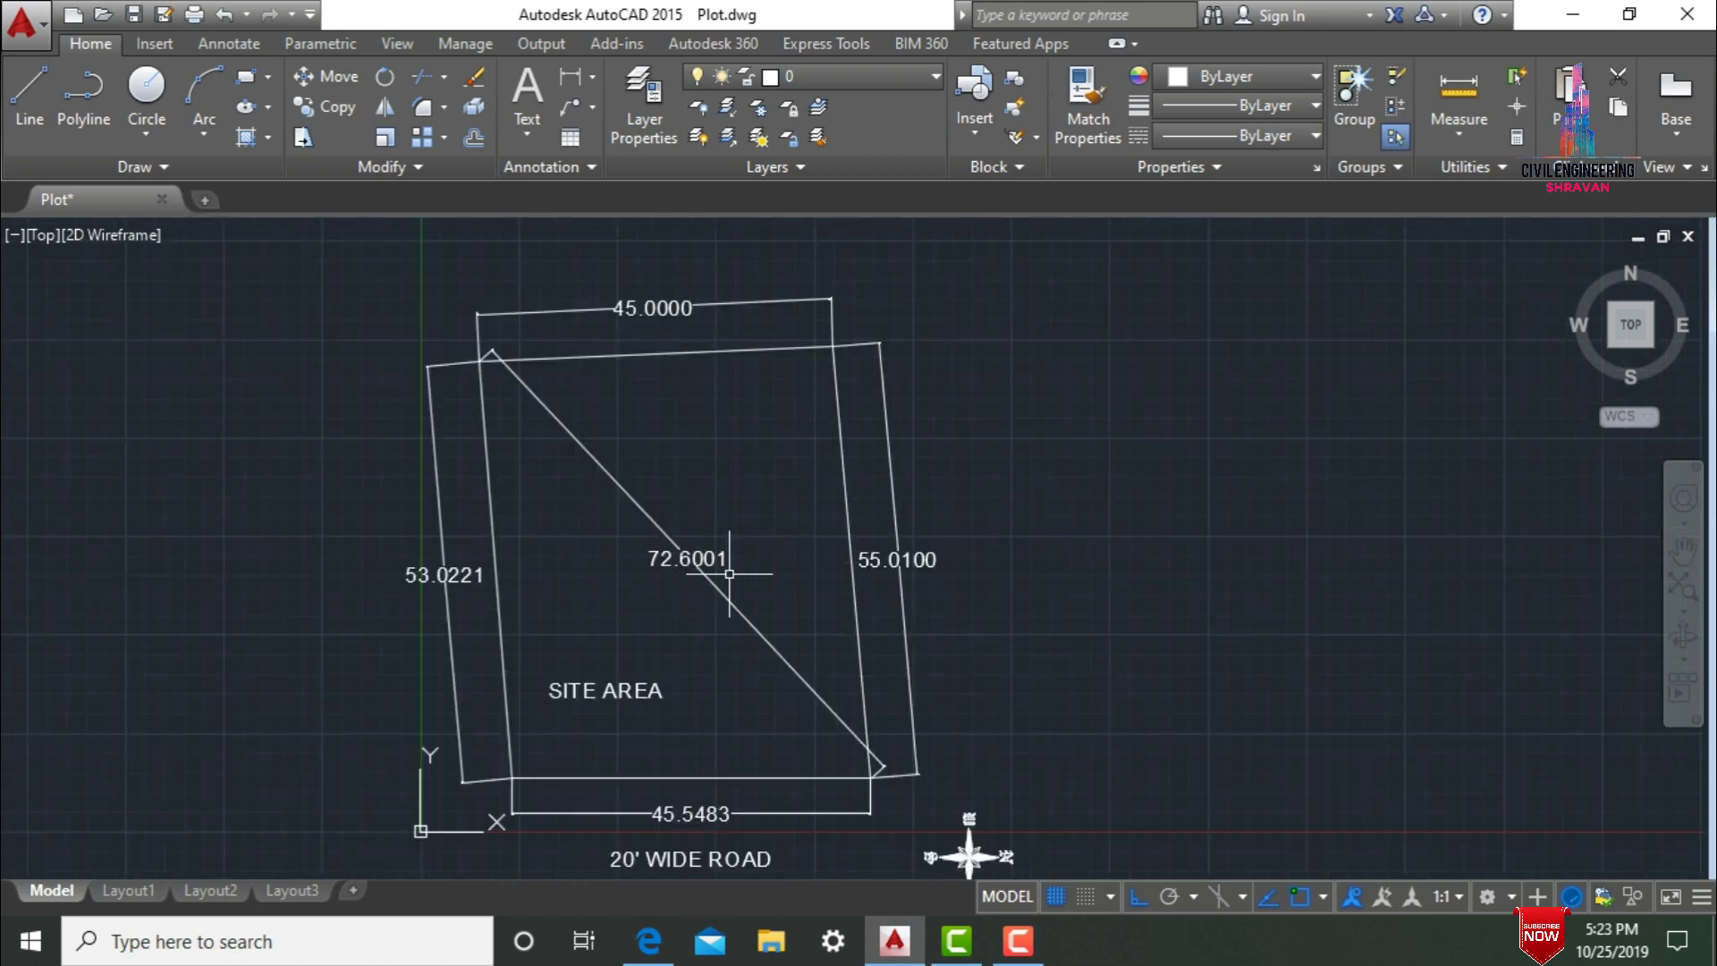
scroll(728, 576, up, 2)
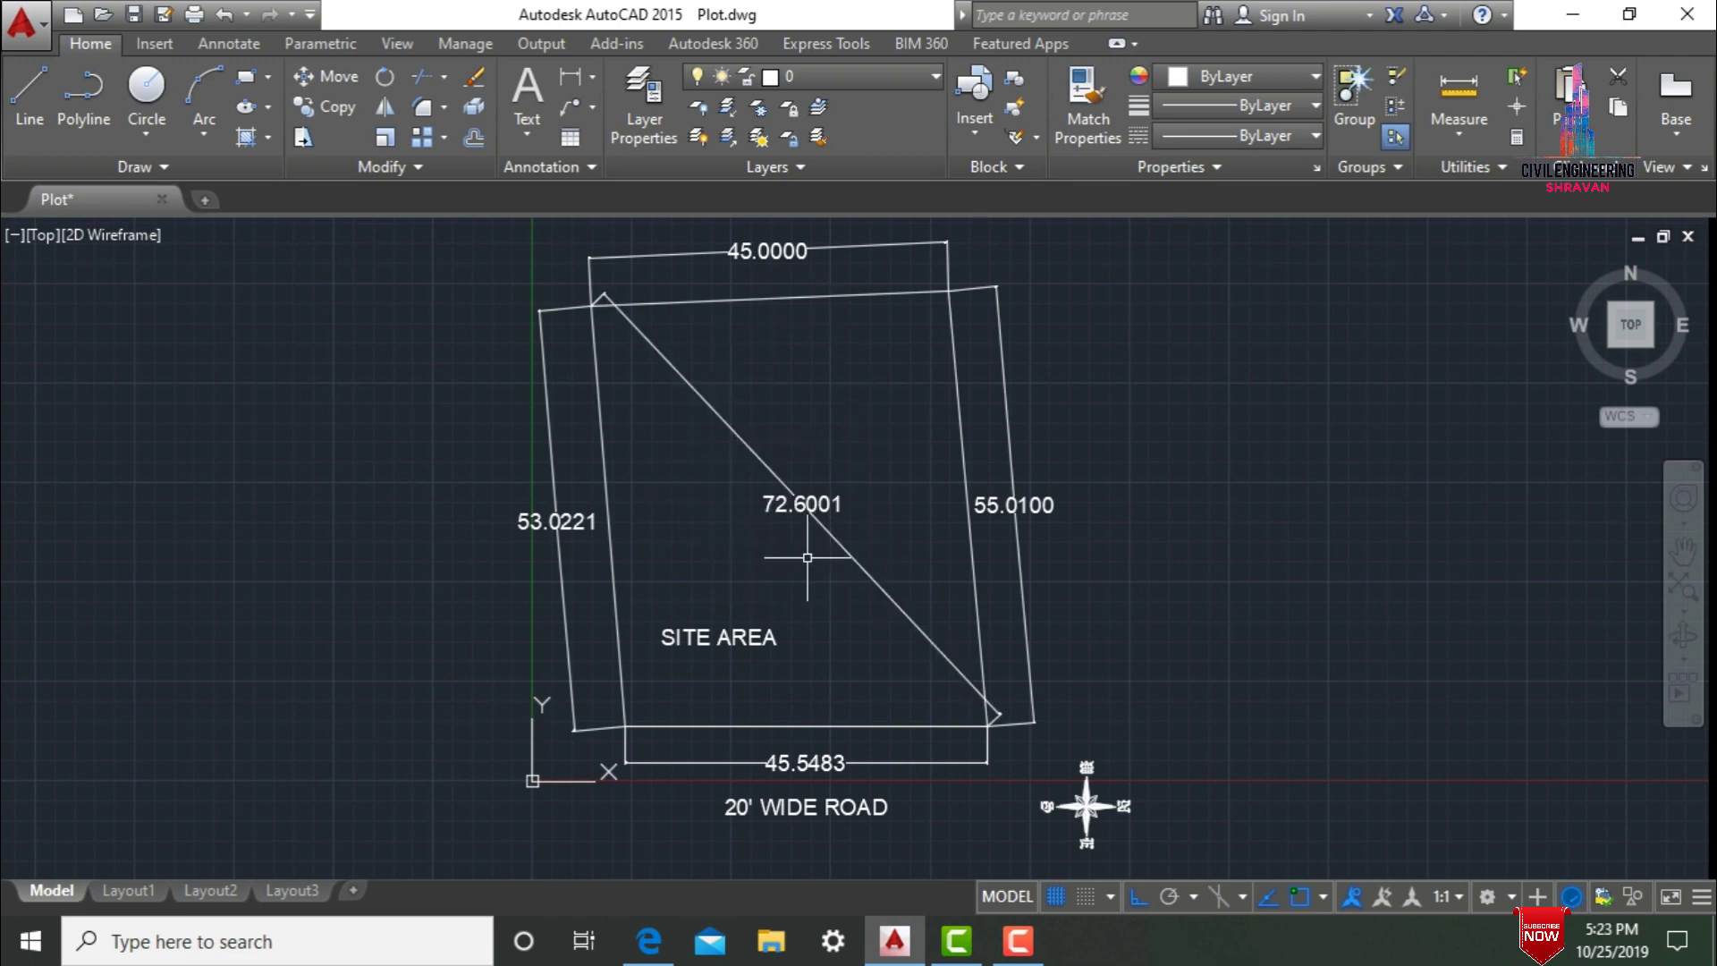
scroll(370, 682, down, 2)
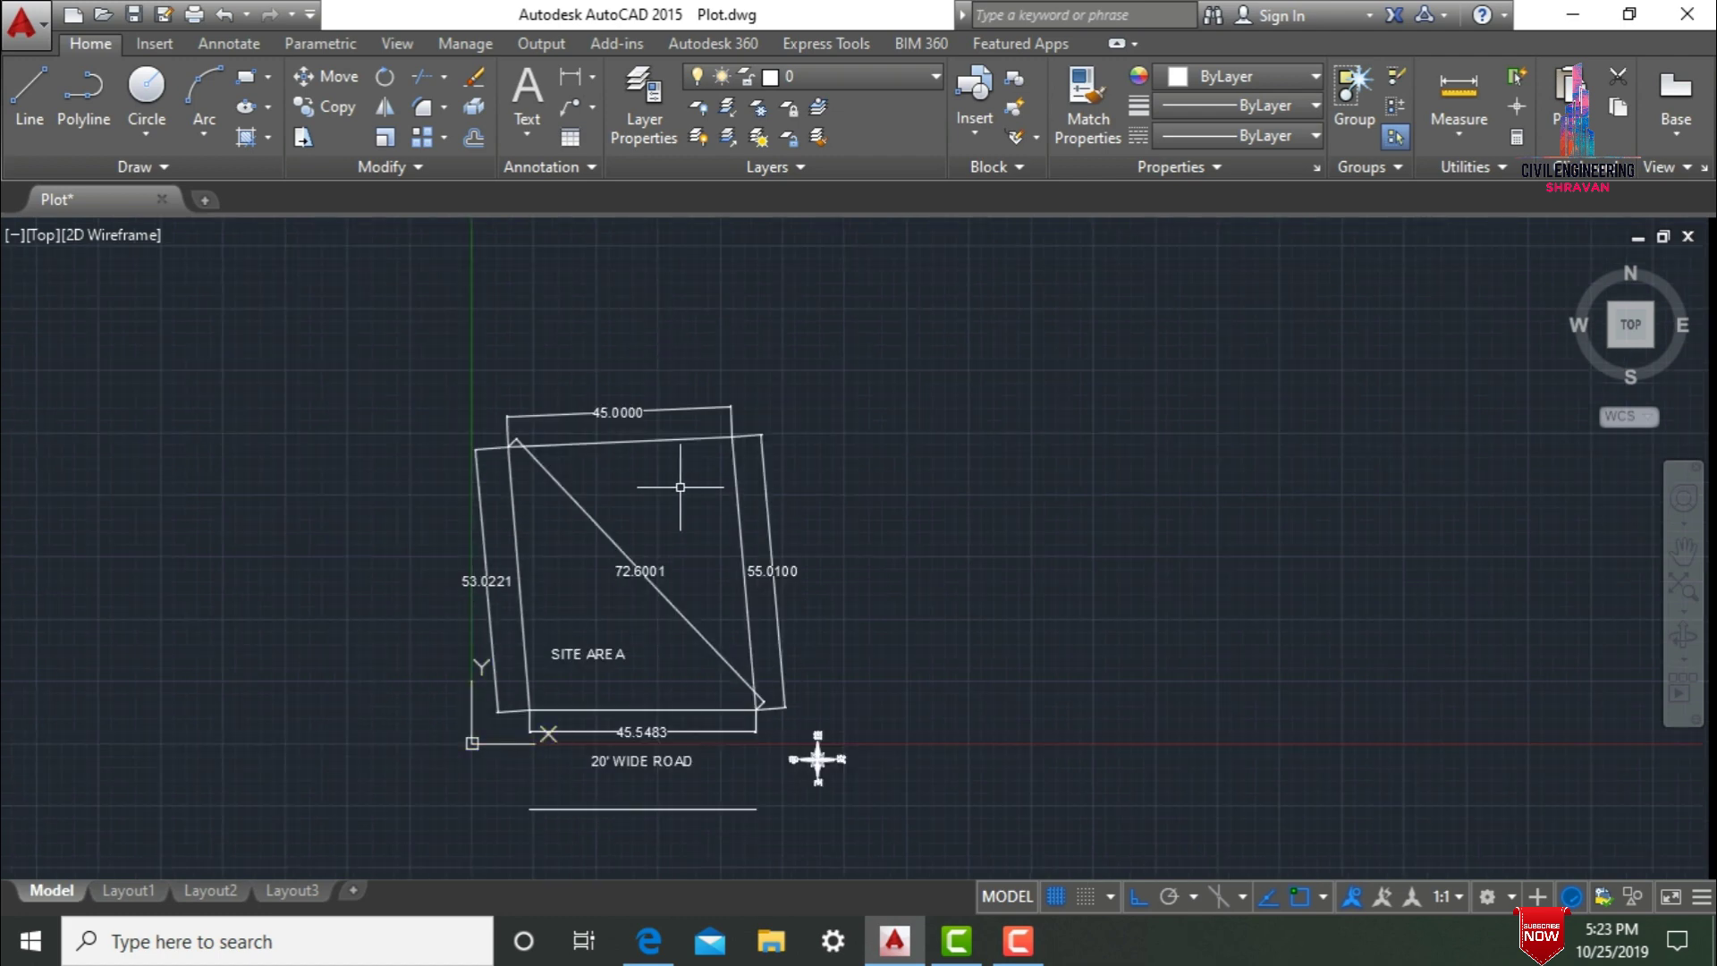
scroll(668, 680, up, 2)
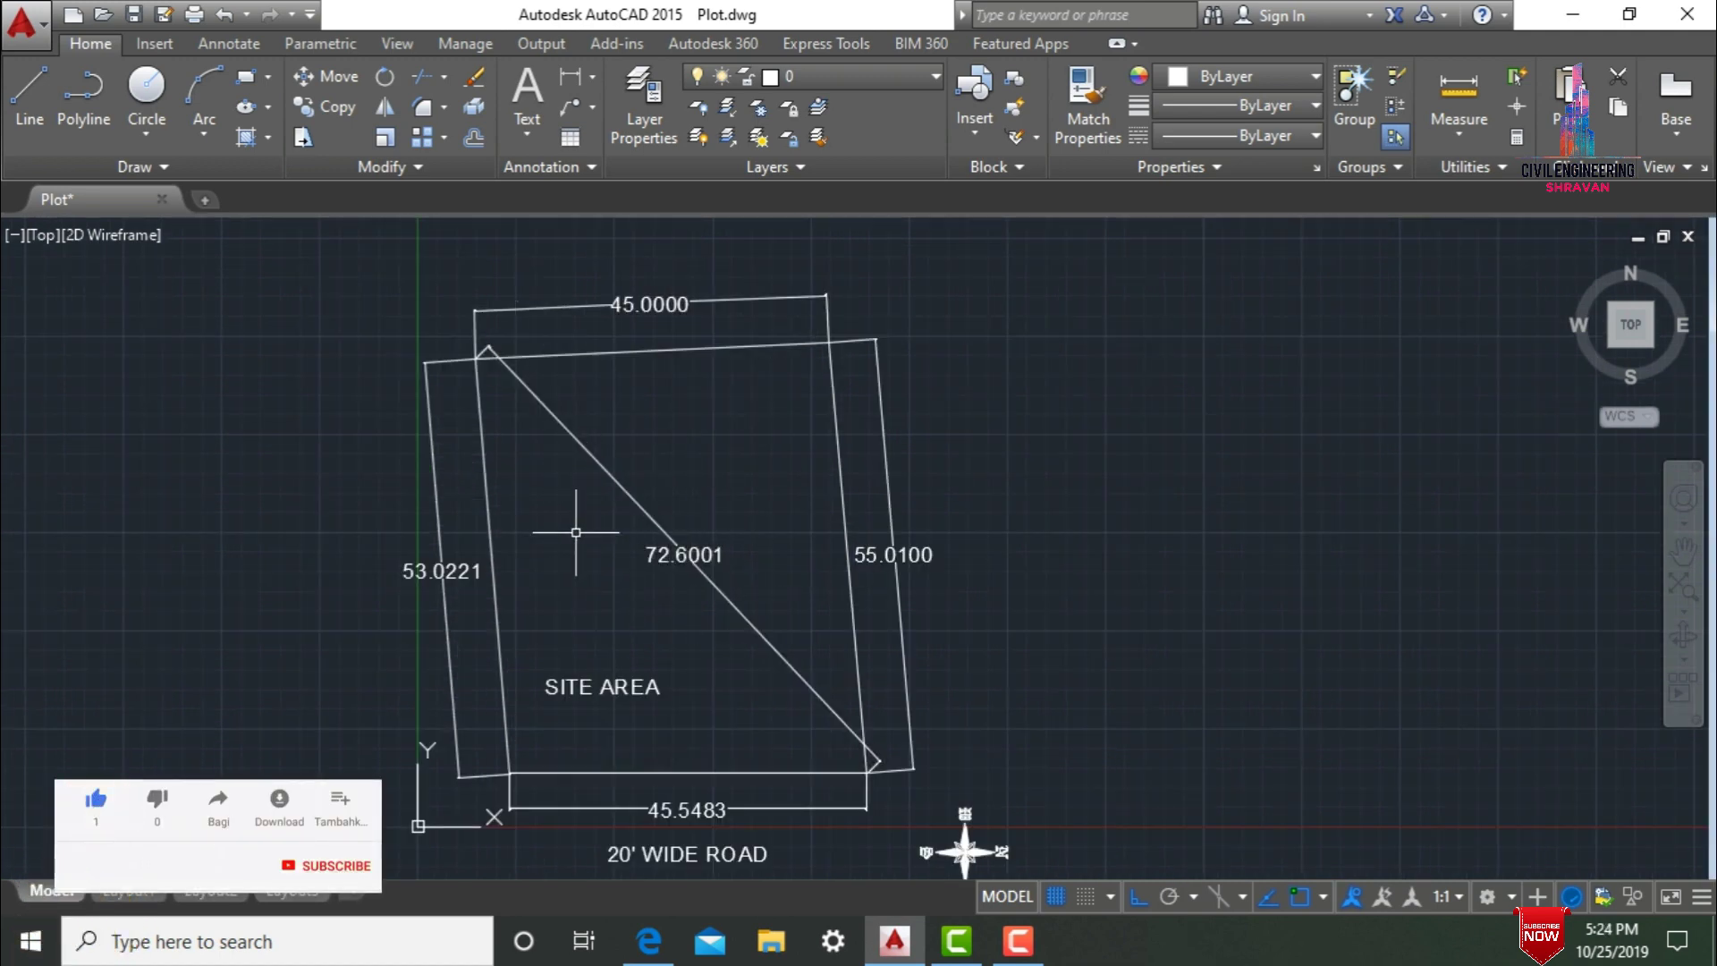
scroll(593, 476, down, 2)
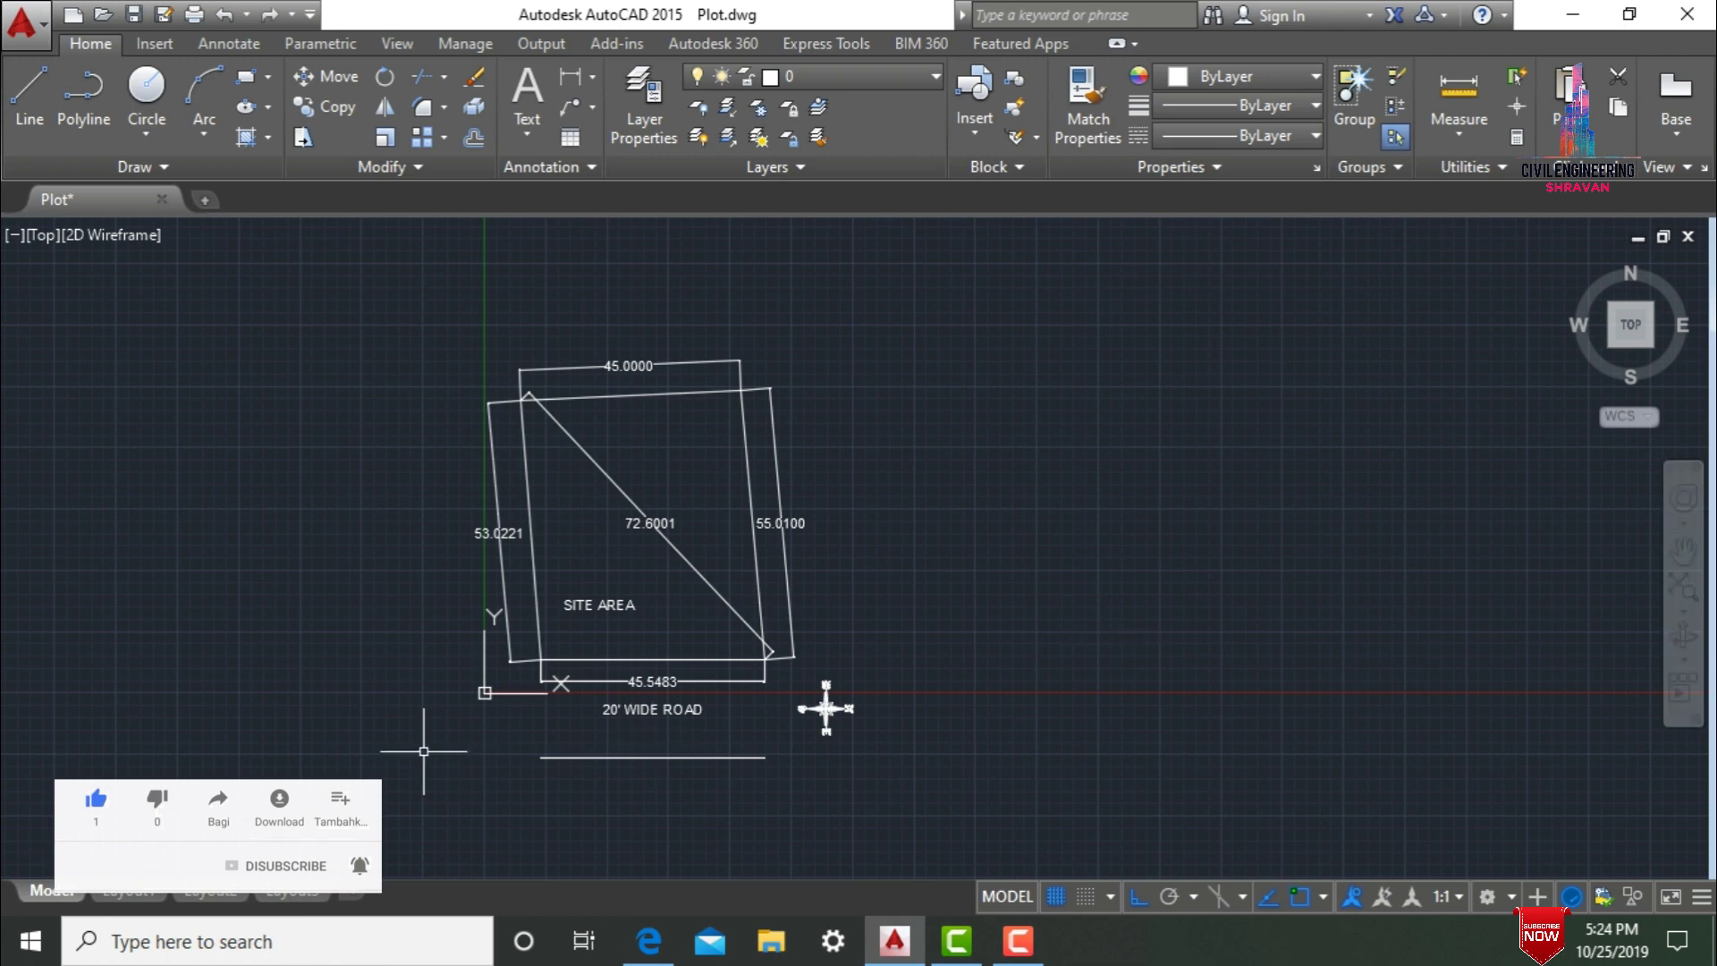
scroll(603, 688, up, 2)
scroll(604, 688, up, 2)
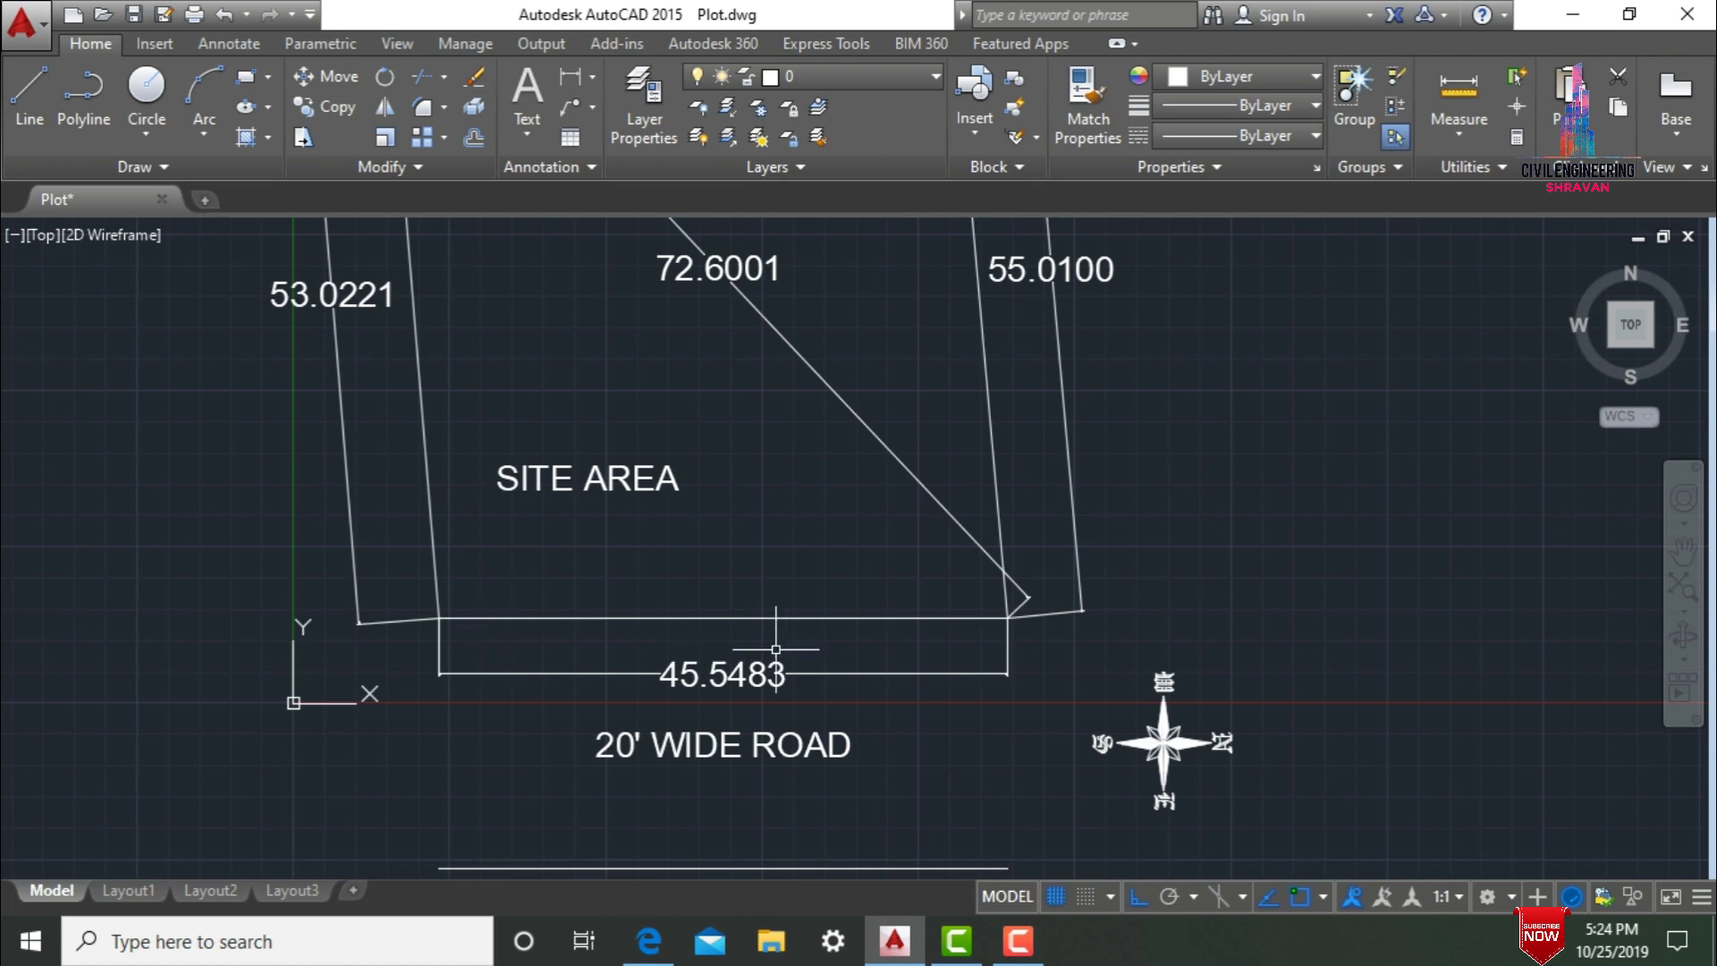
scroll(480, 642, down, 2)
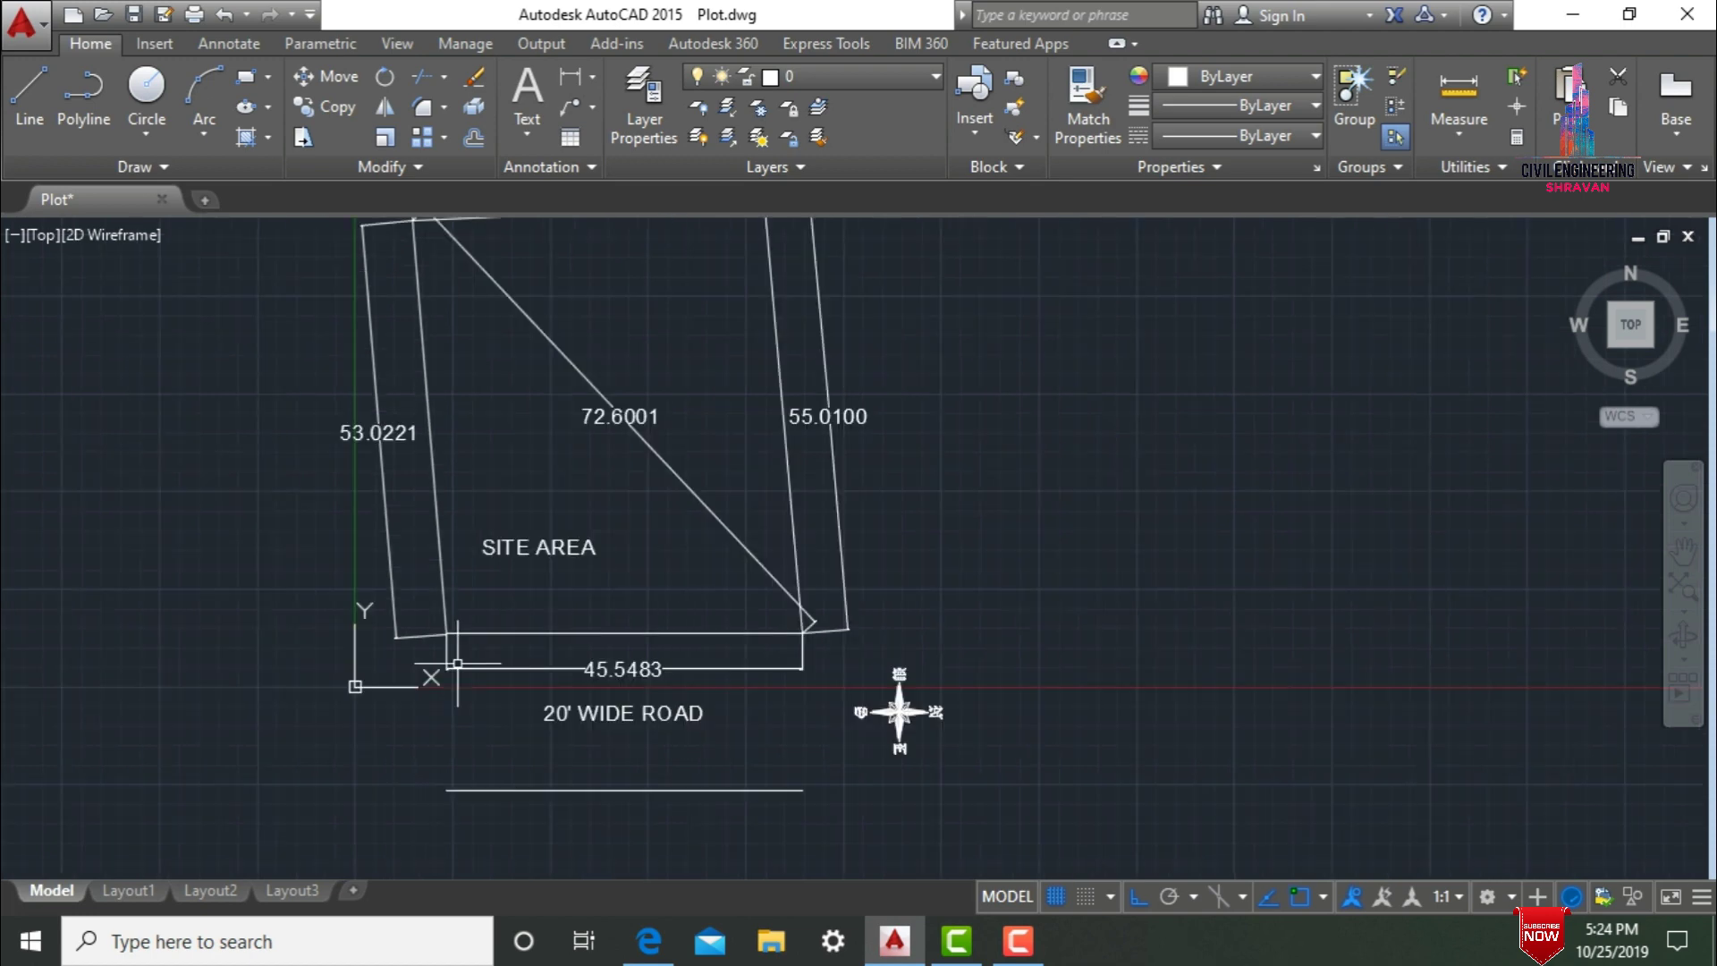
Draw a horizontal base line 45.5483 long in the empty area to the right of the site plan.
text(l)
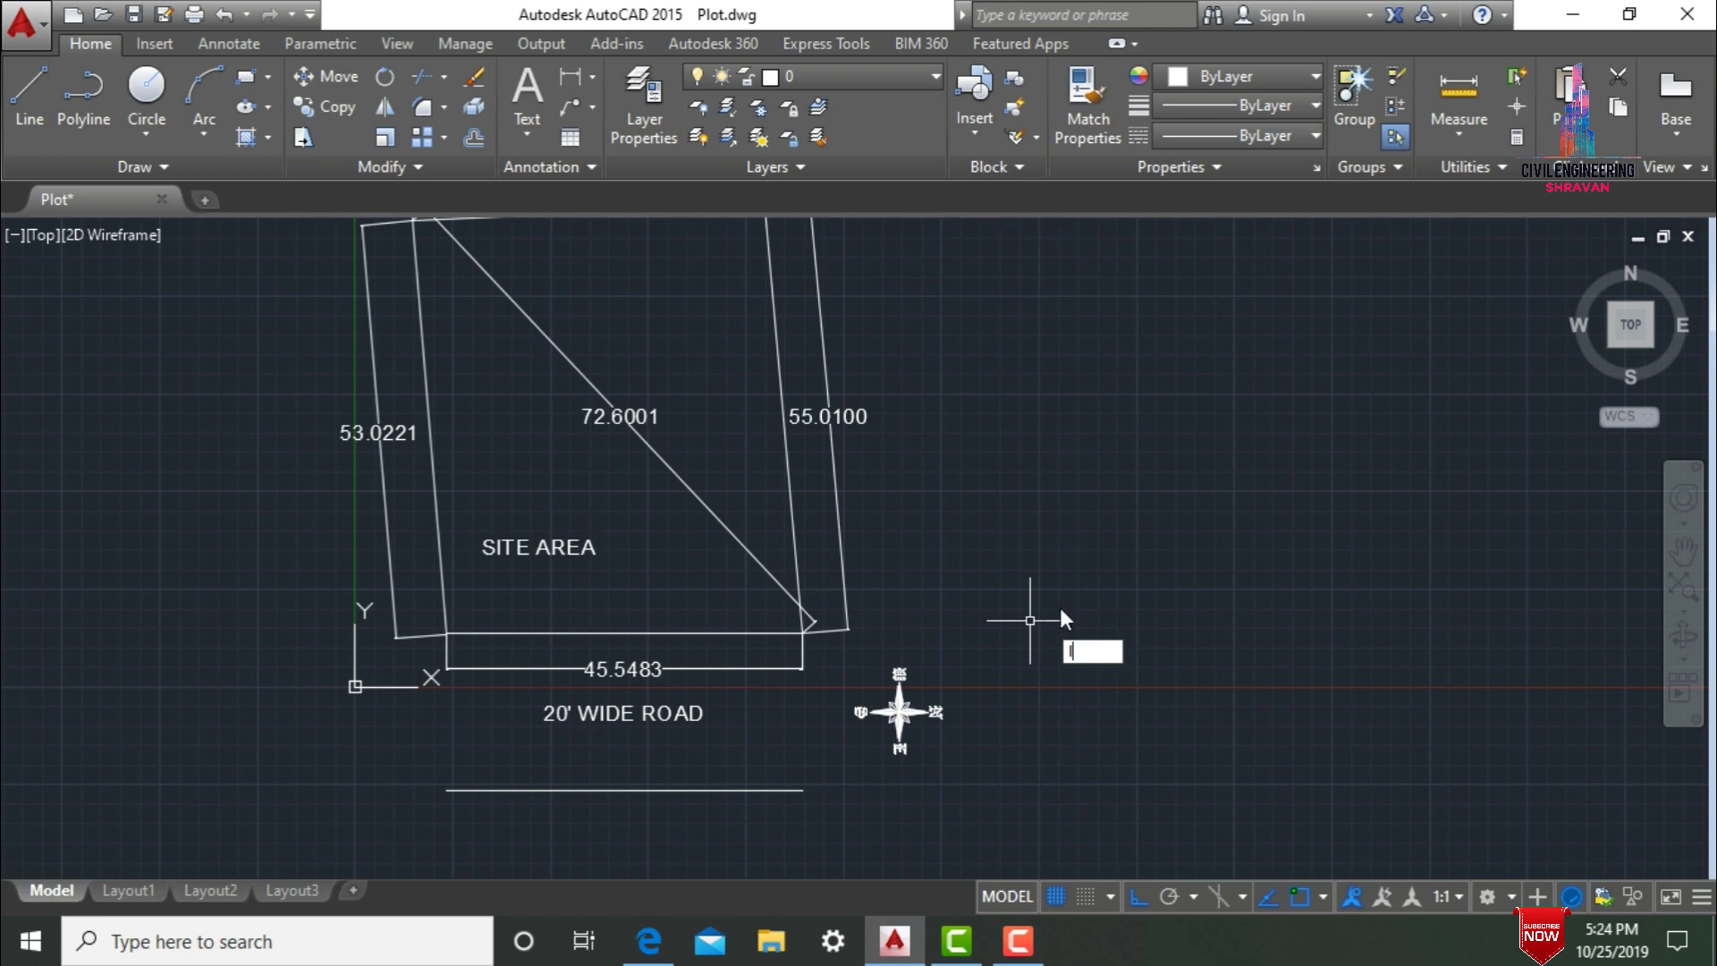
key(Return)
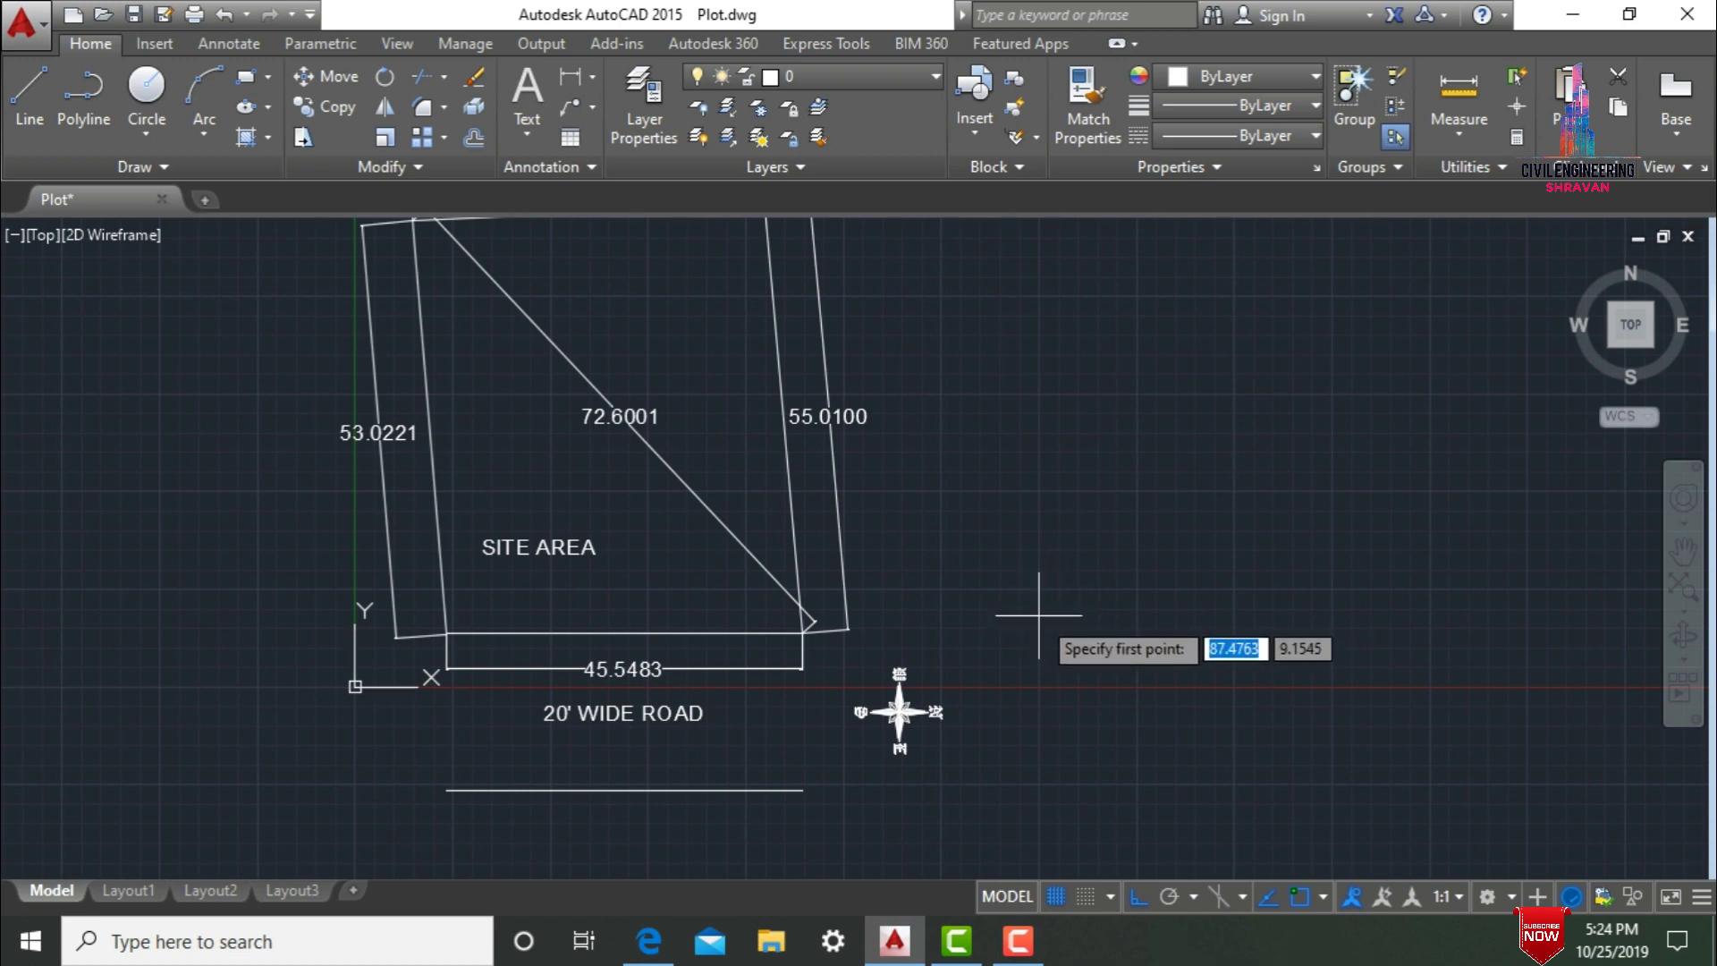
click(1137, 613)
scroll(1121, 638, down, 2)
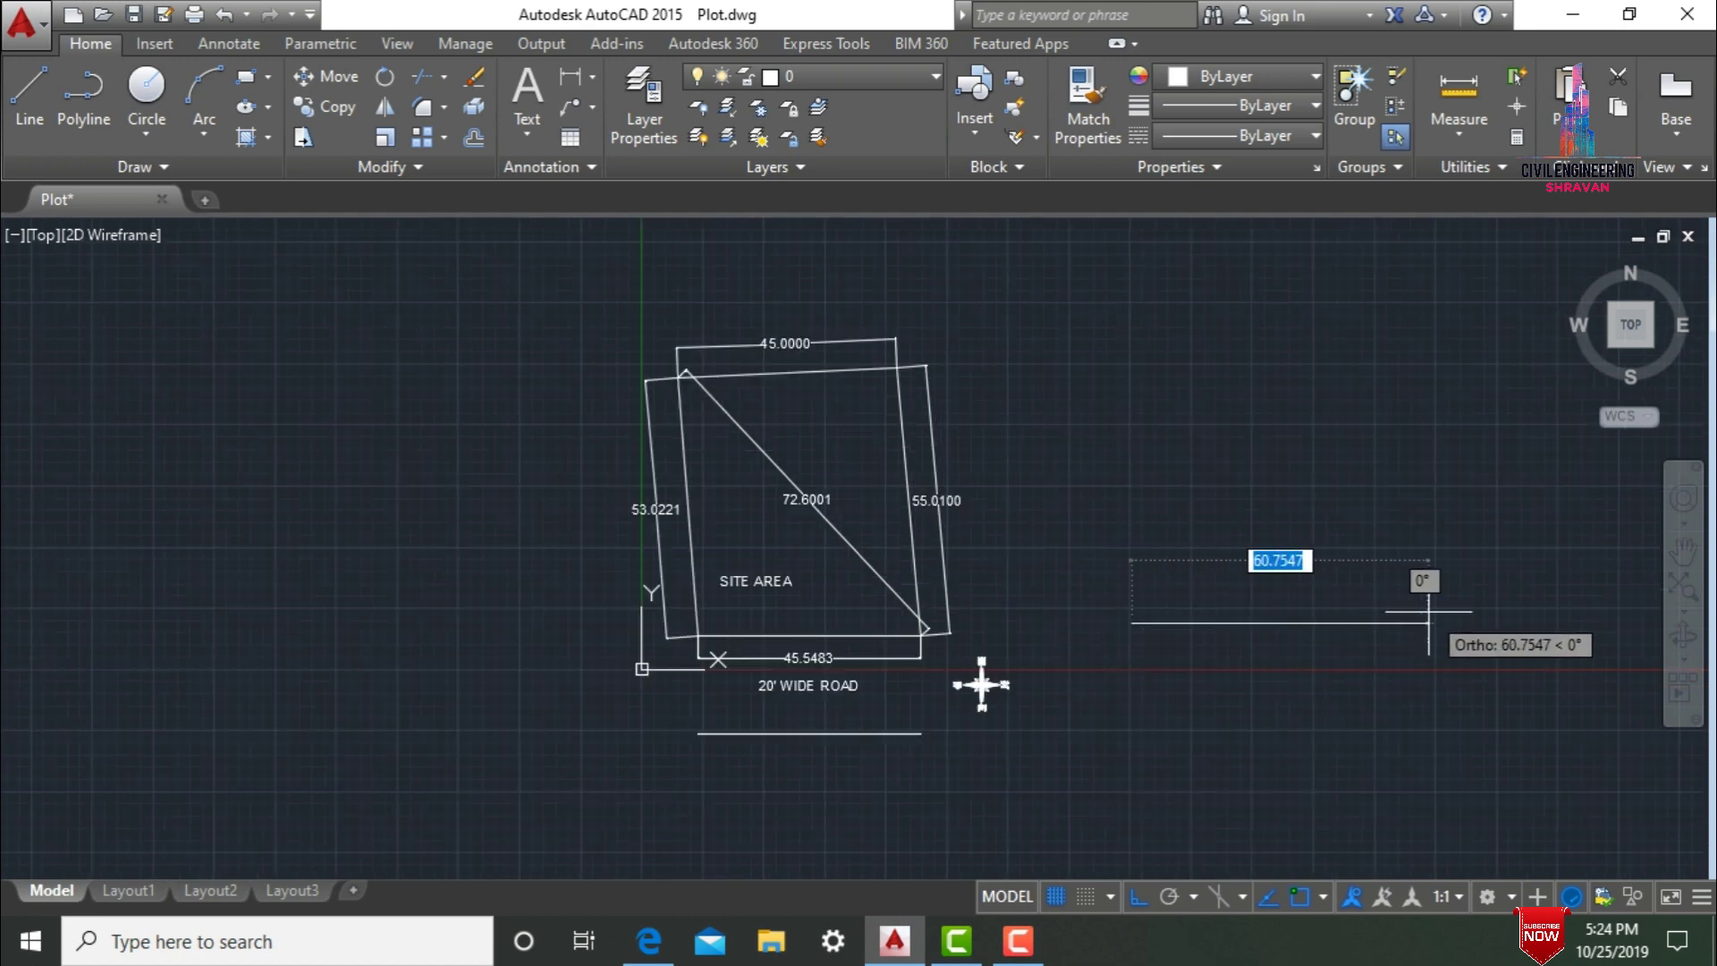
scroll(1429, 616, up, 4)
scroll(1428, 617, down, 2)
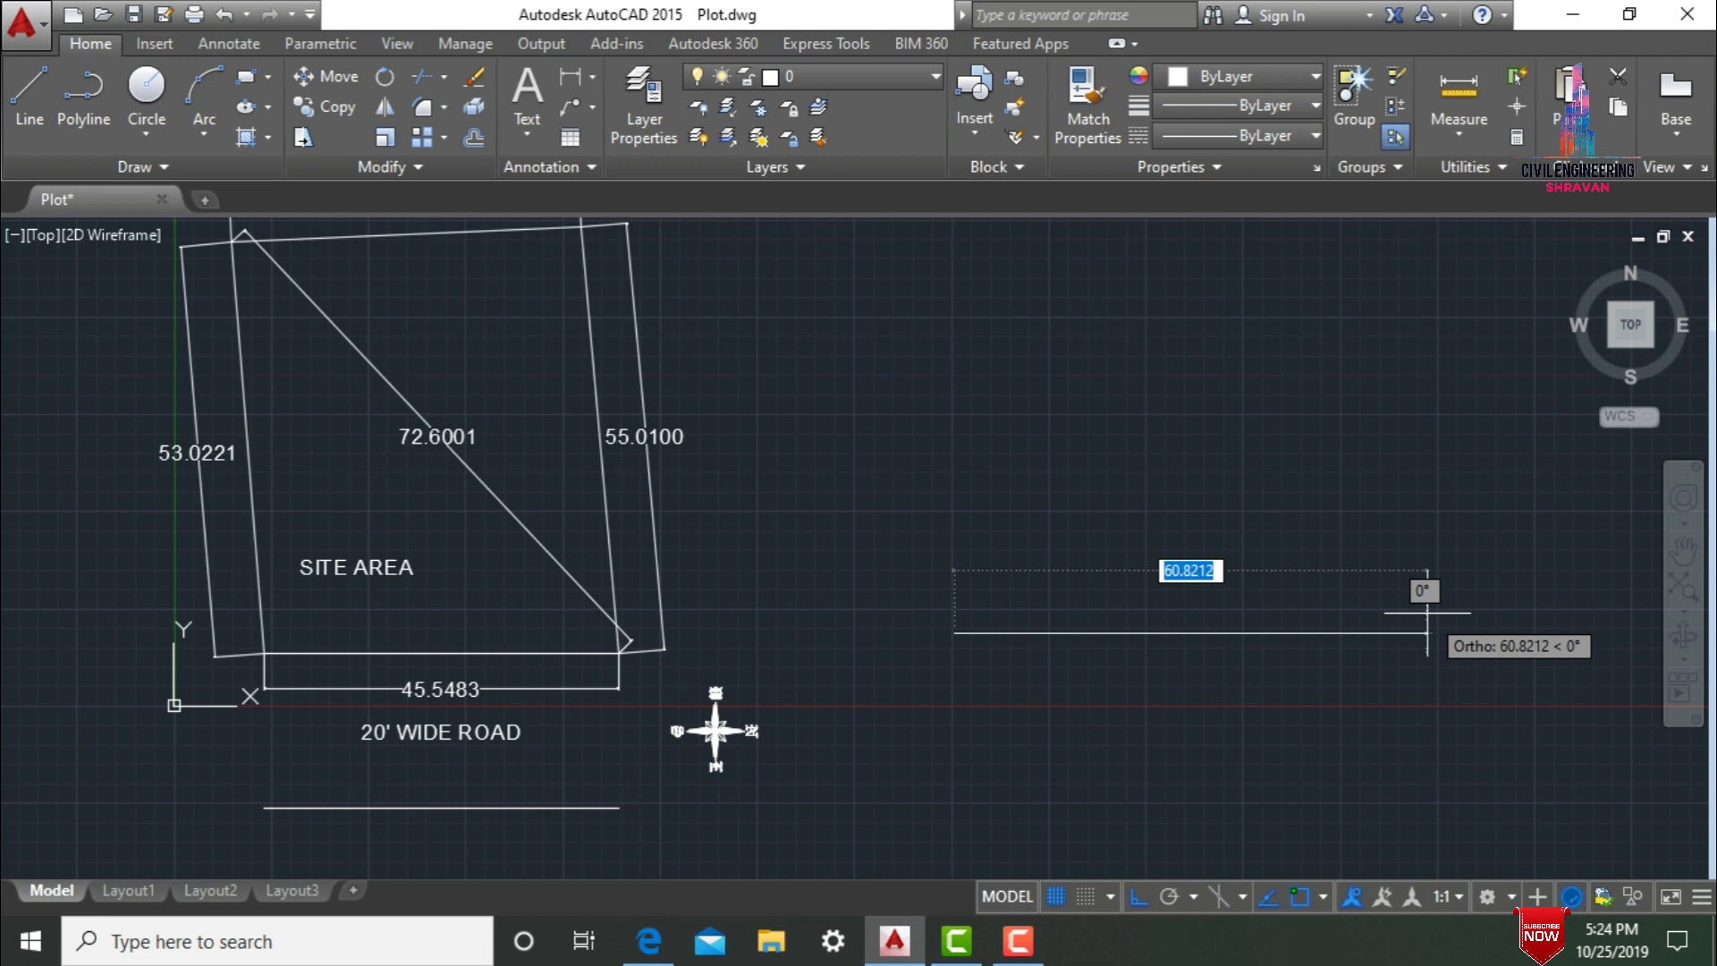
text(45.)
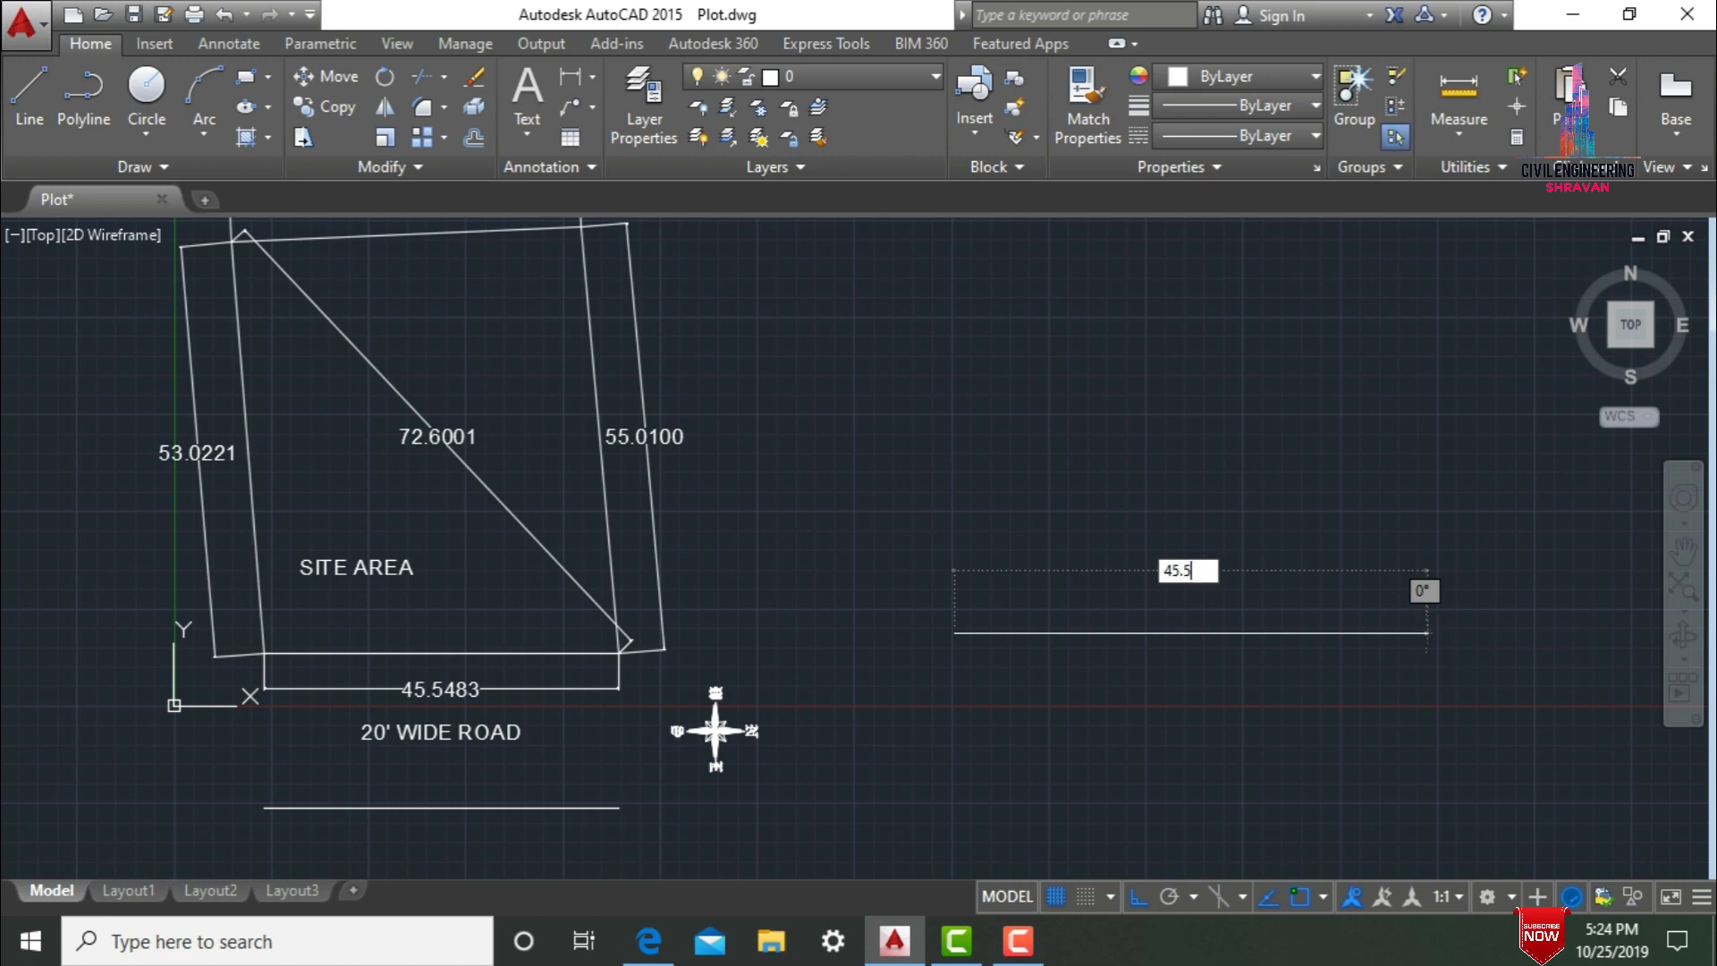
text(5483)
key(Return)
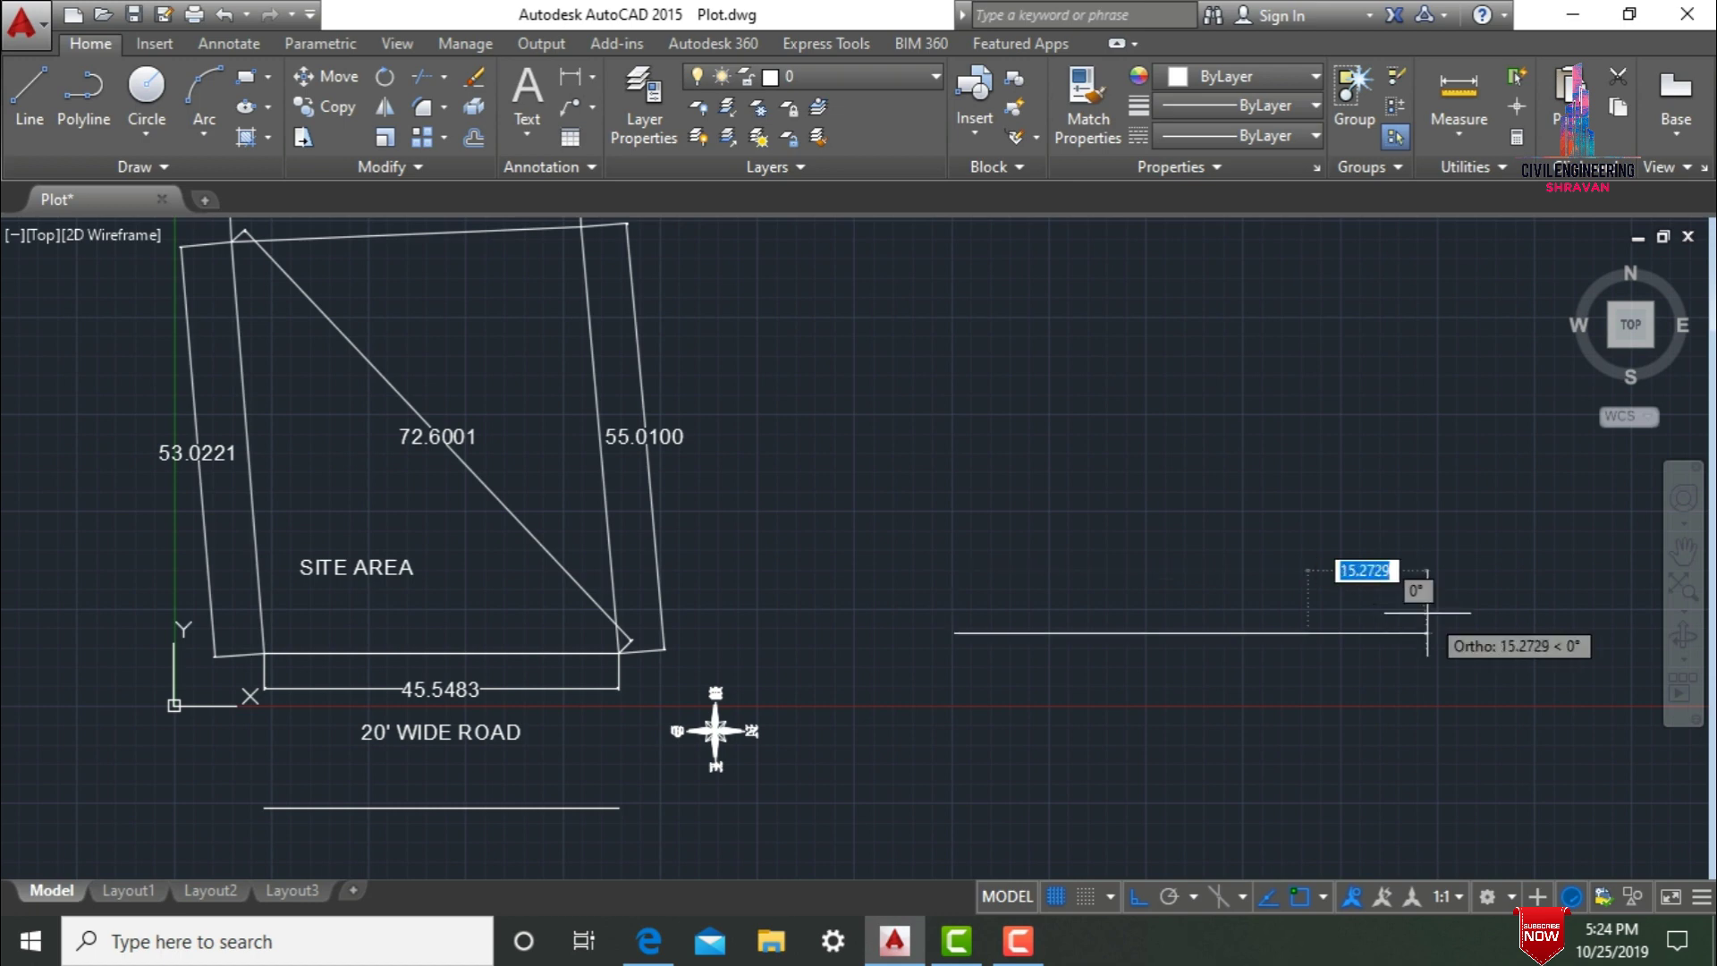
key(Escape)
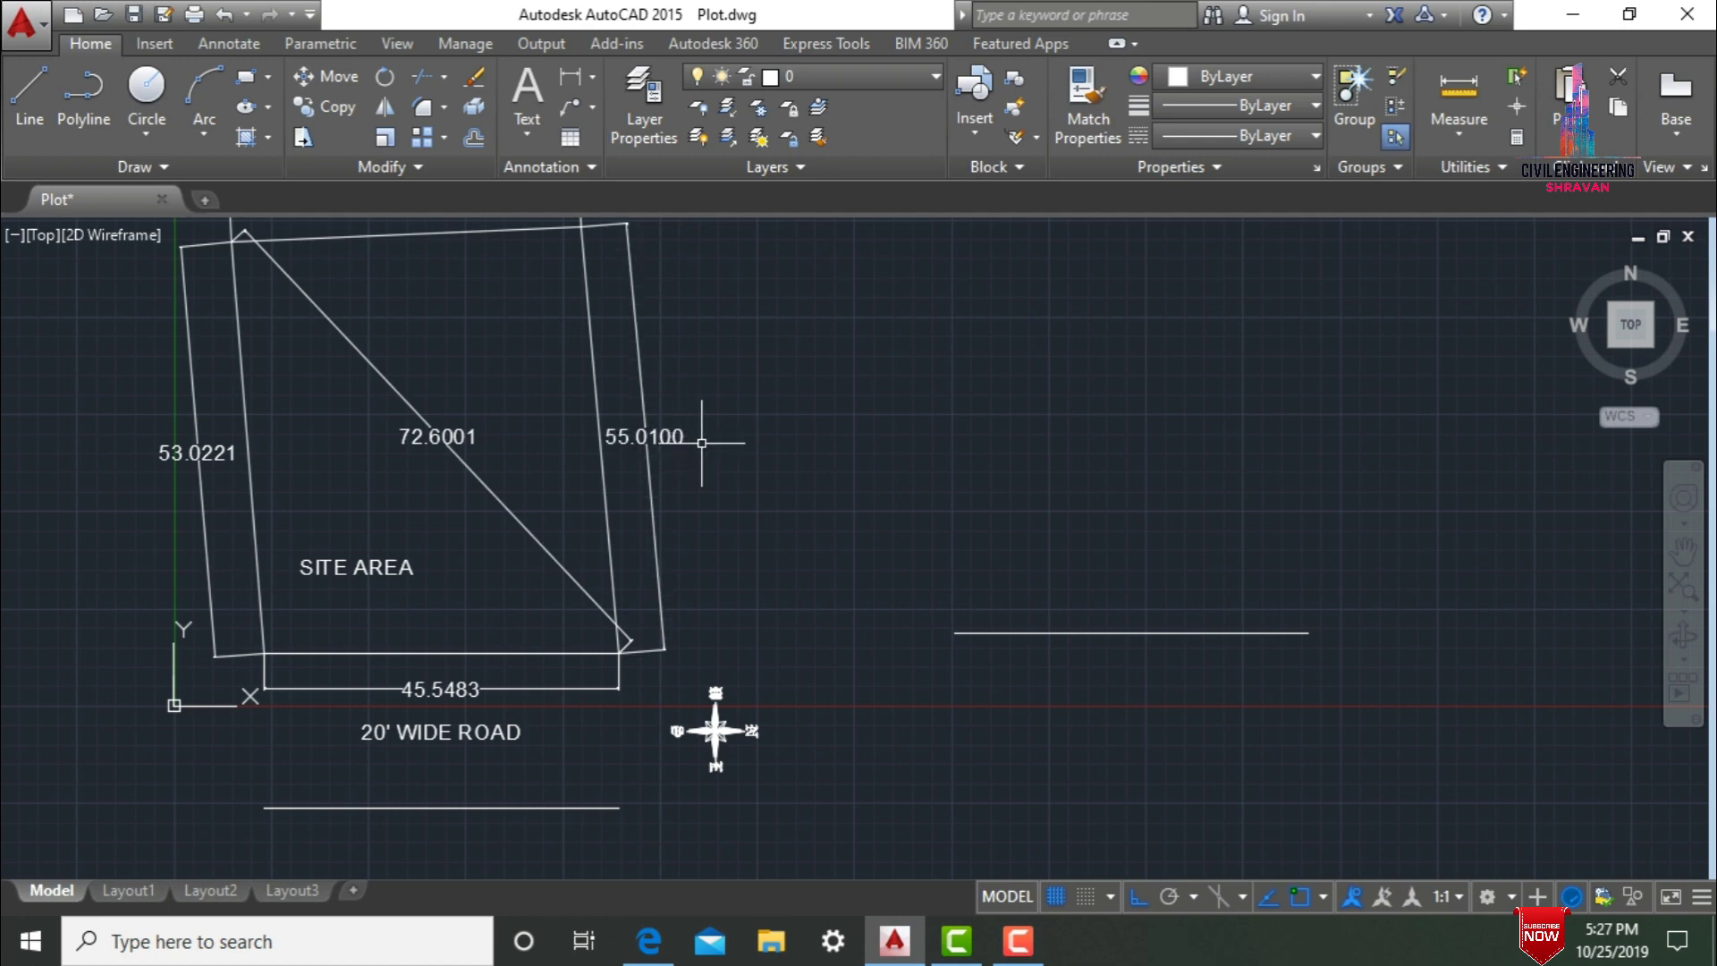
Draw a construction circle of radius 53.0221 centred on the left endpoint of the new base line.
middle_drag(760, 548, 798, 402)
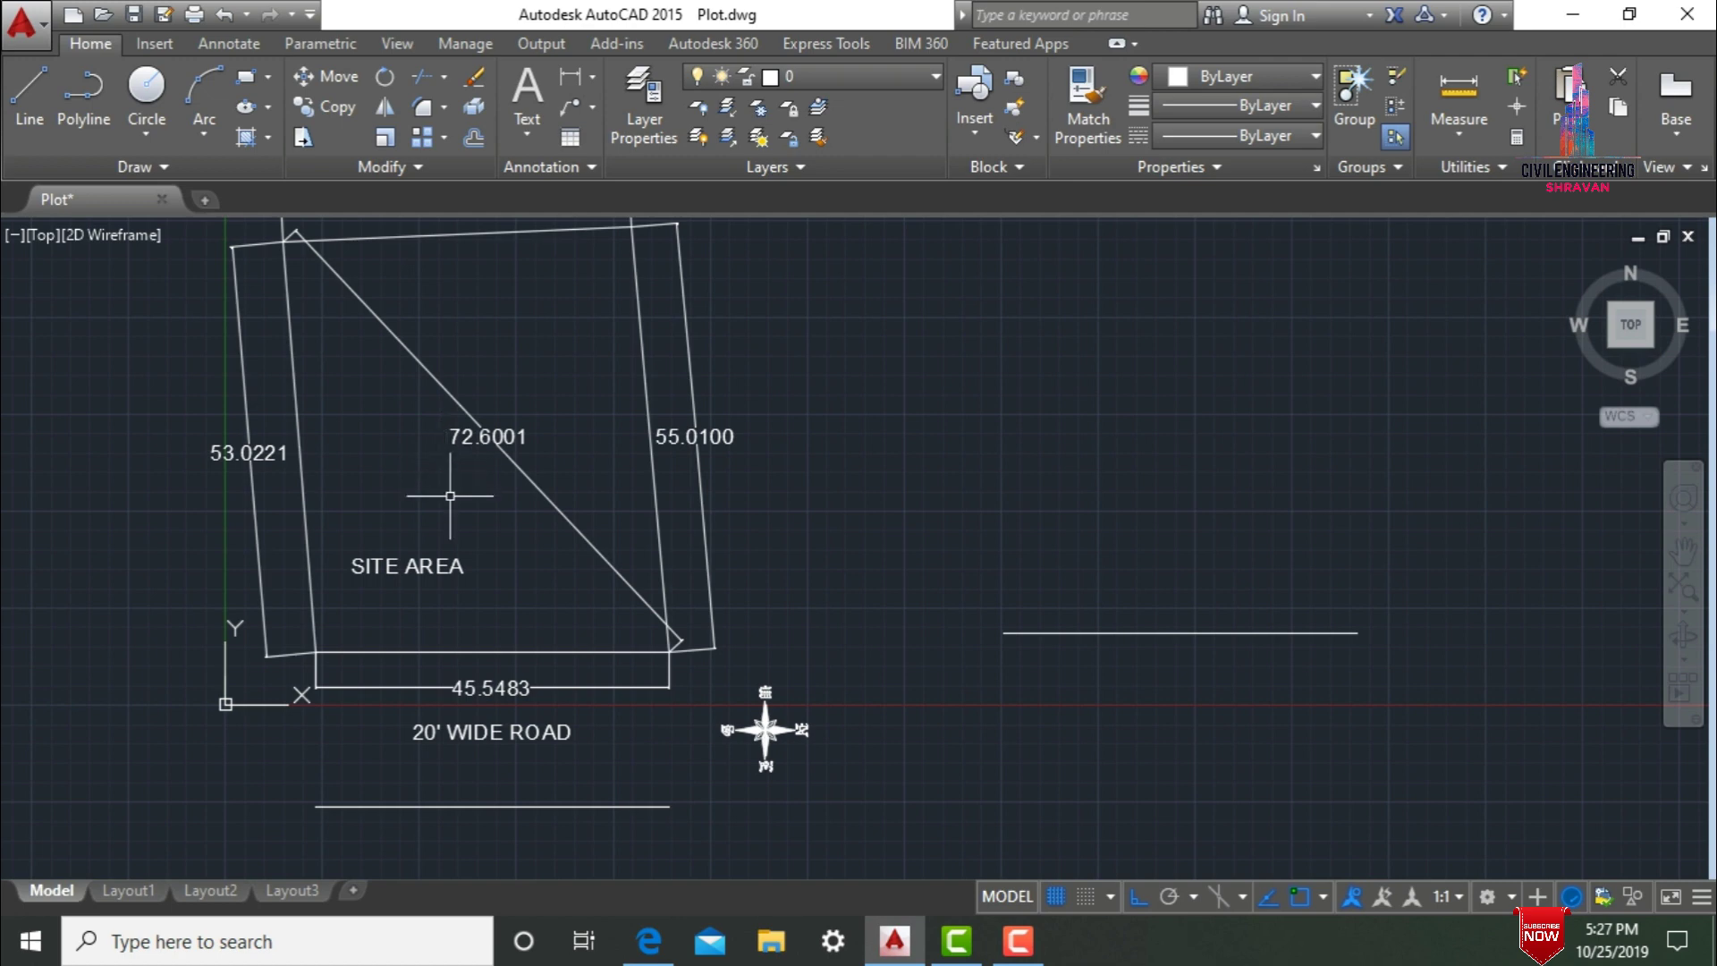
text(c)
key(Return)
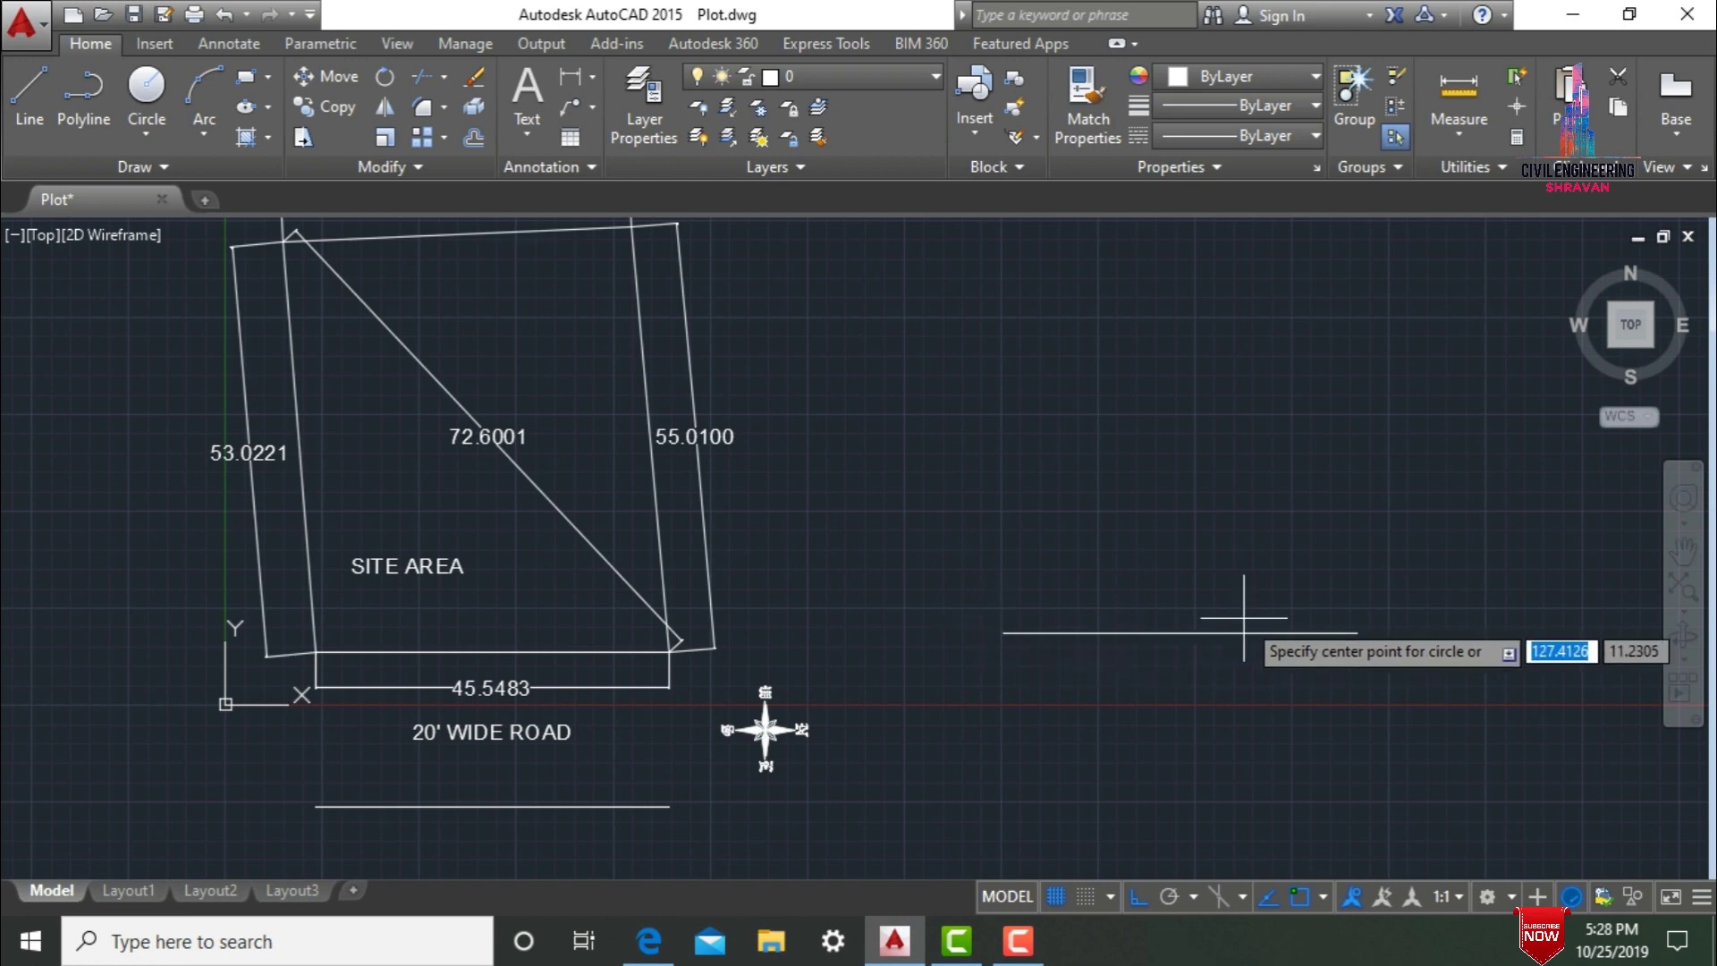
click(1003, 633)
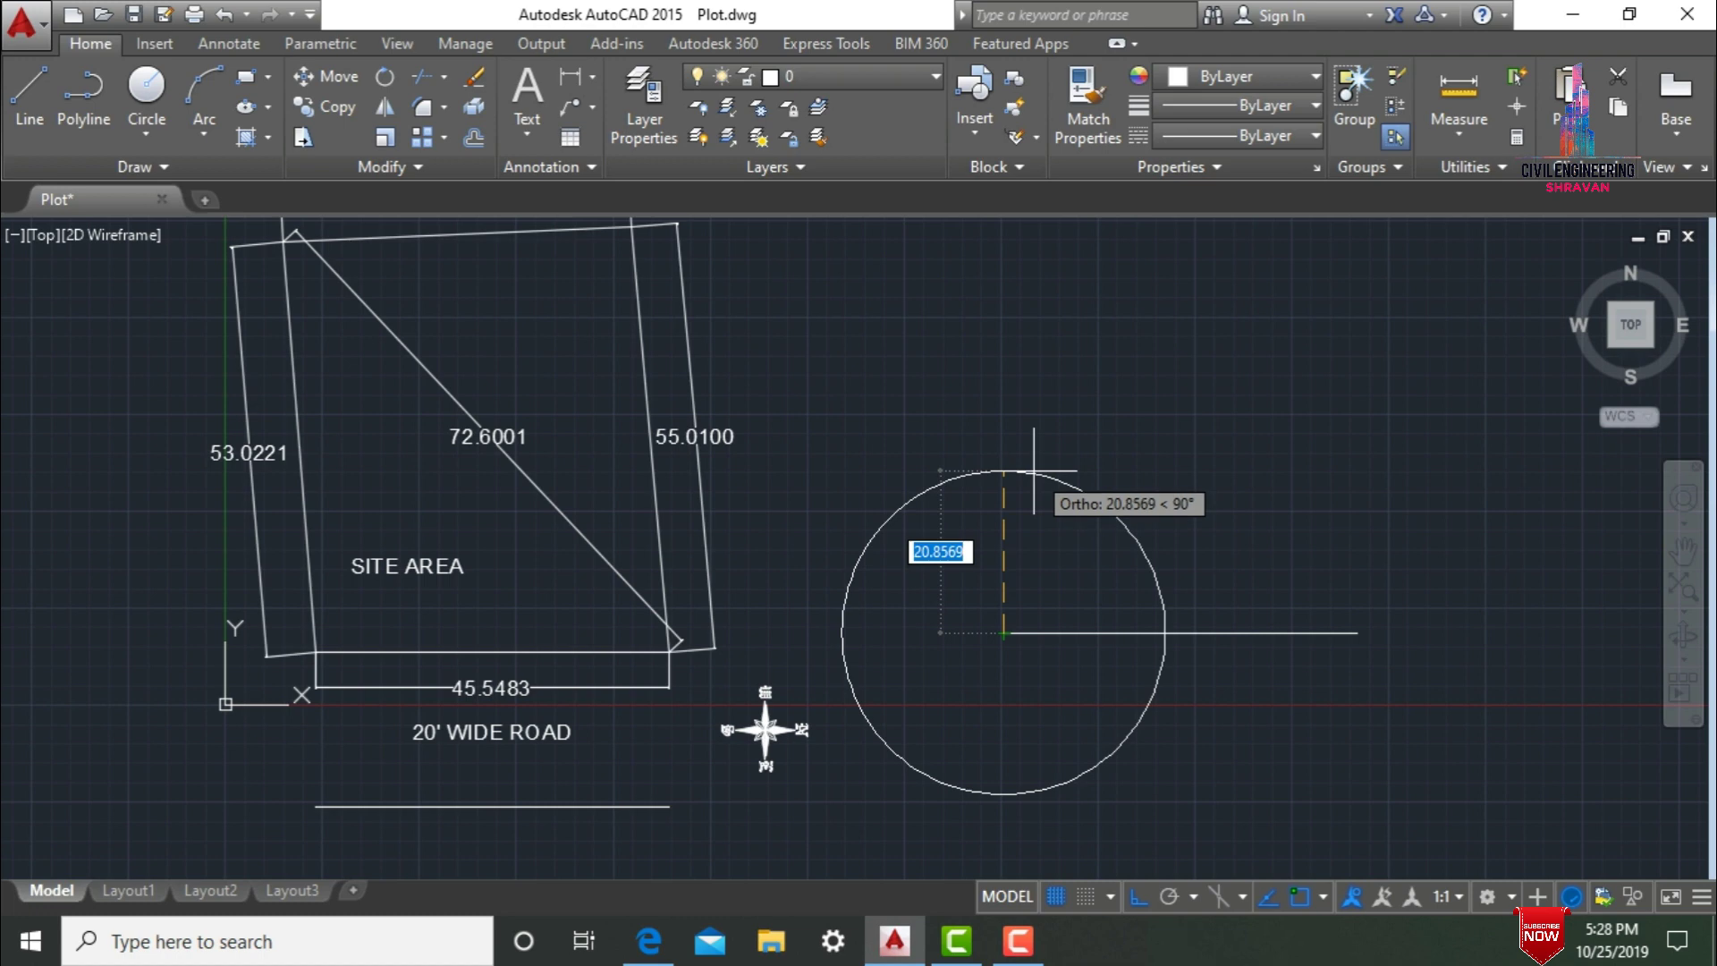
text(53.)
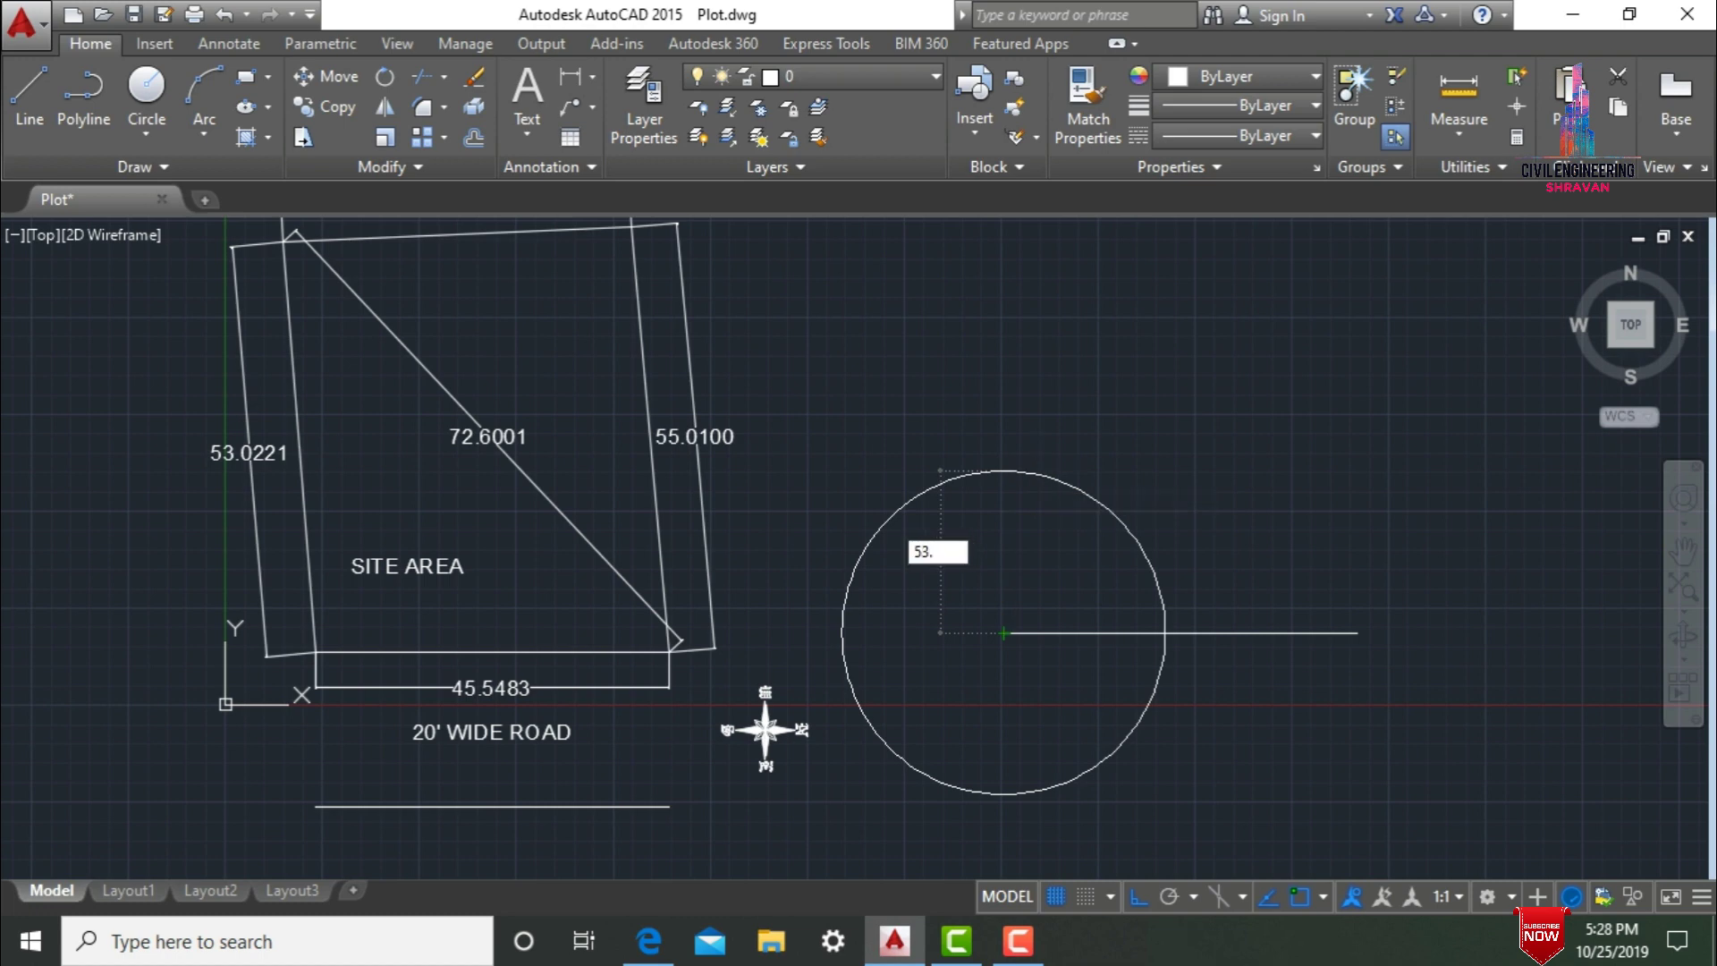
text(0221)
key(Return)
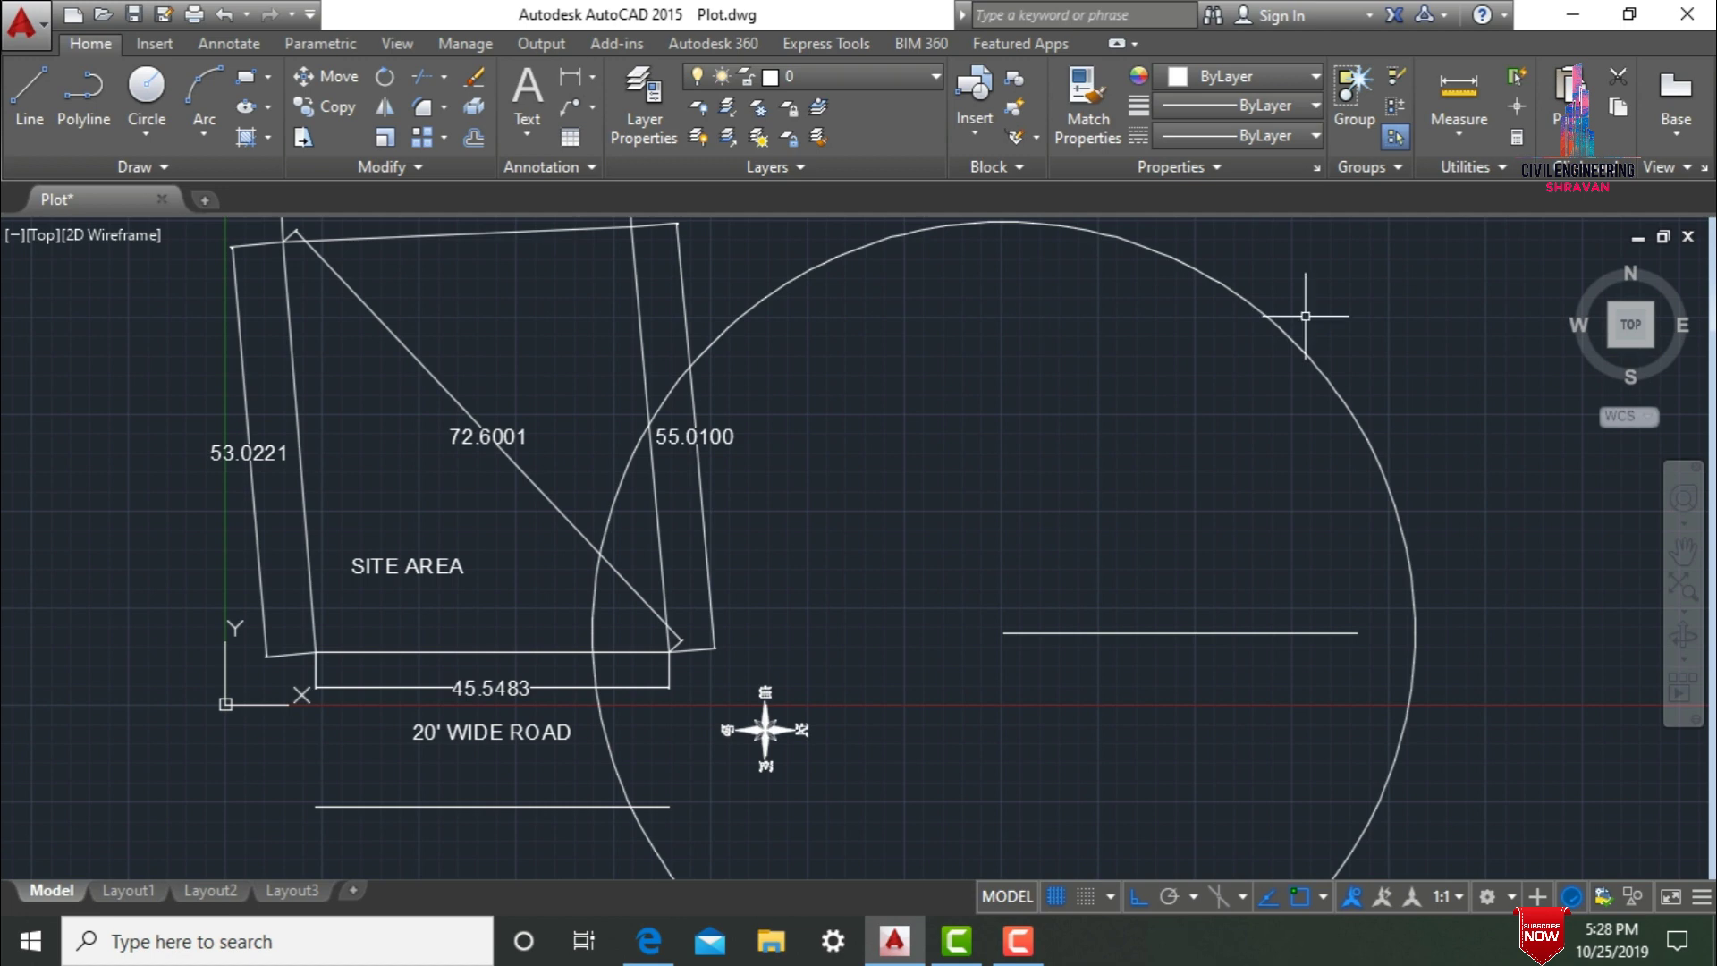
Draw a construction circle of radius 72.6001 centred on the right endpoint of the base line.
text(c)
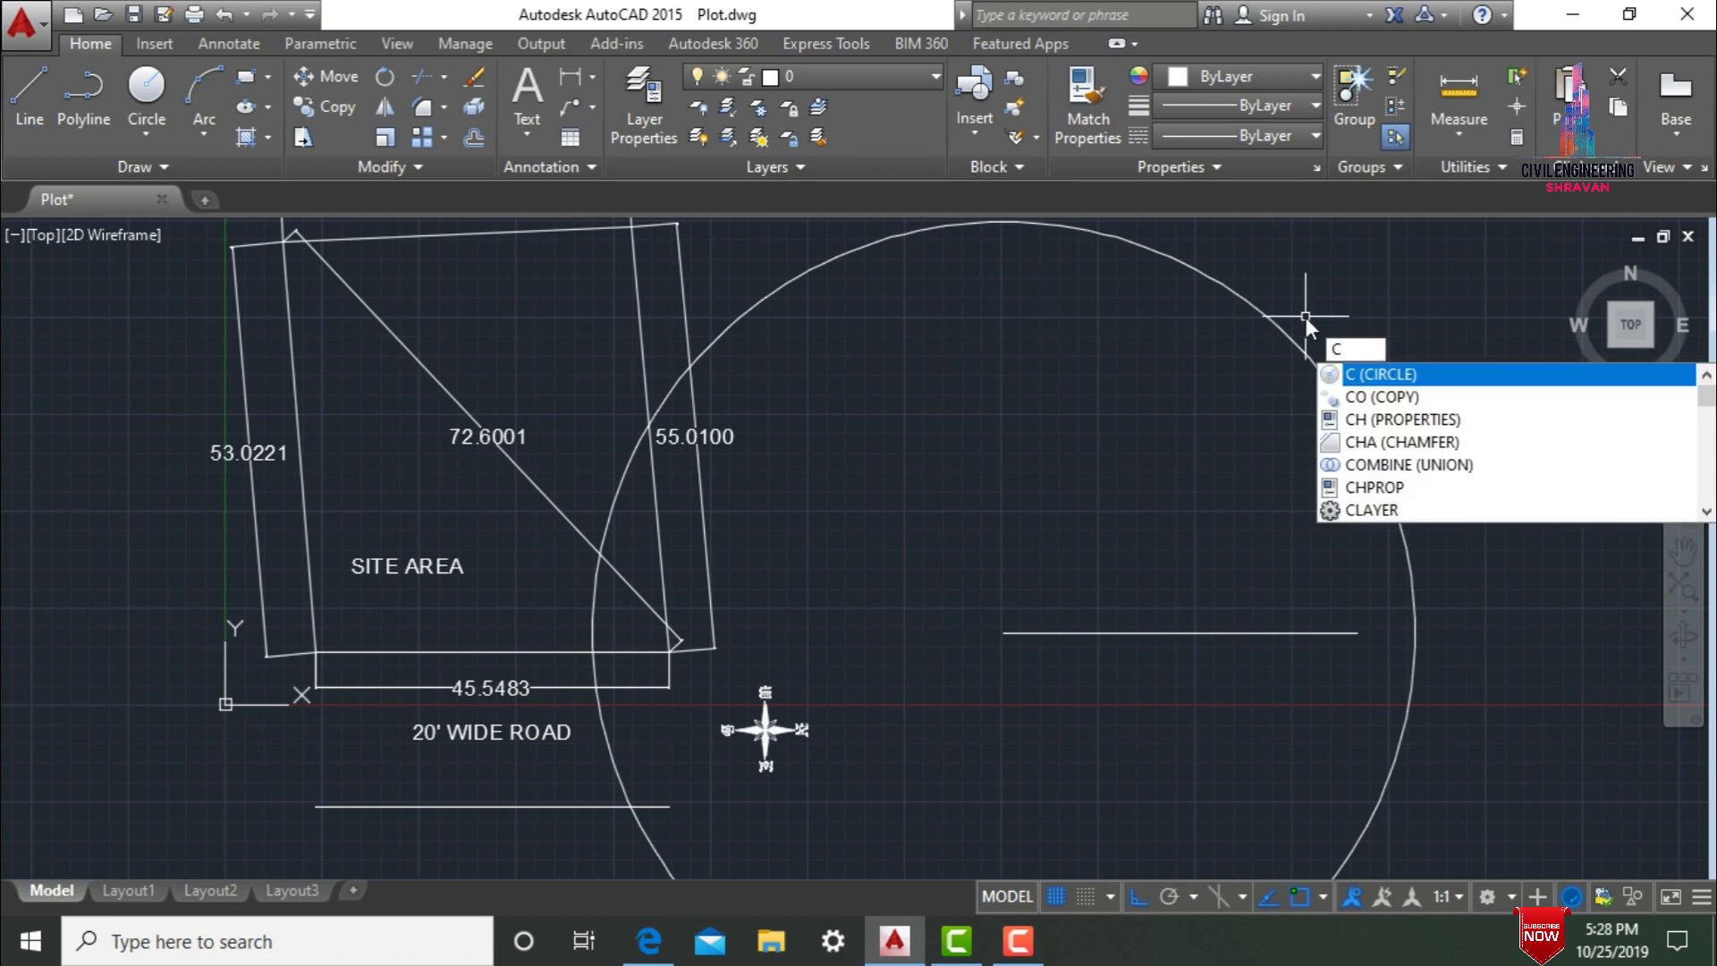
key(Return)
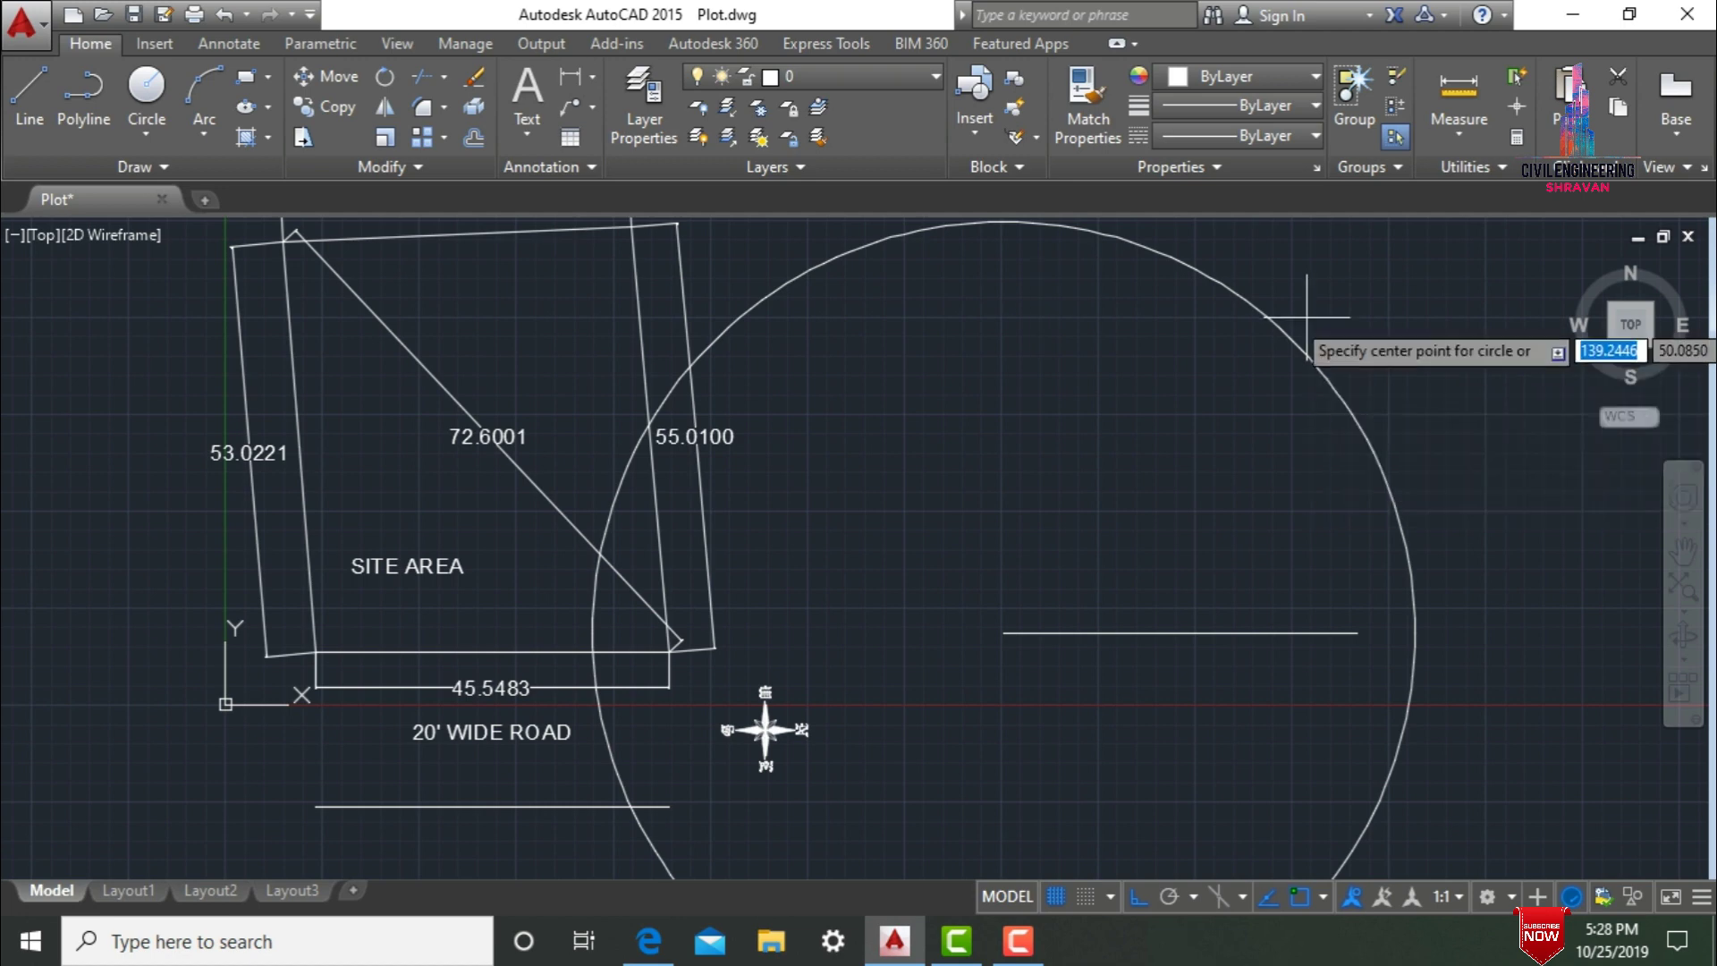
click(1357, 634)
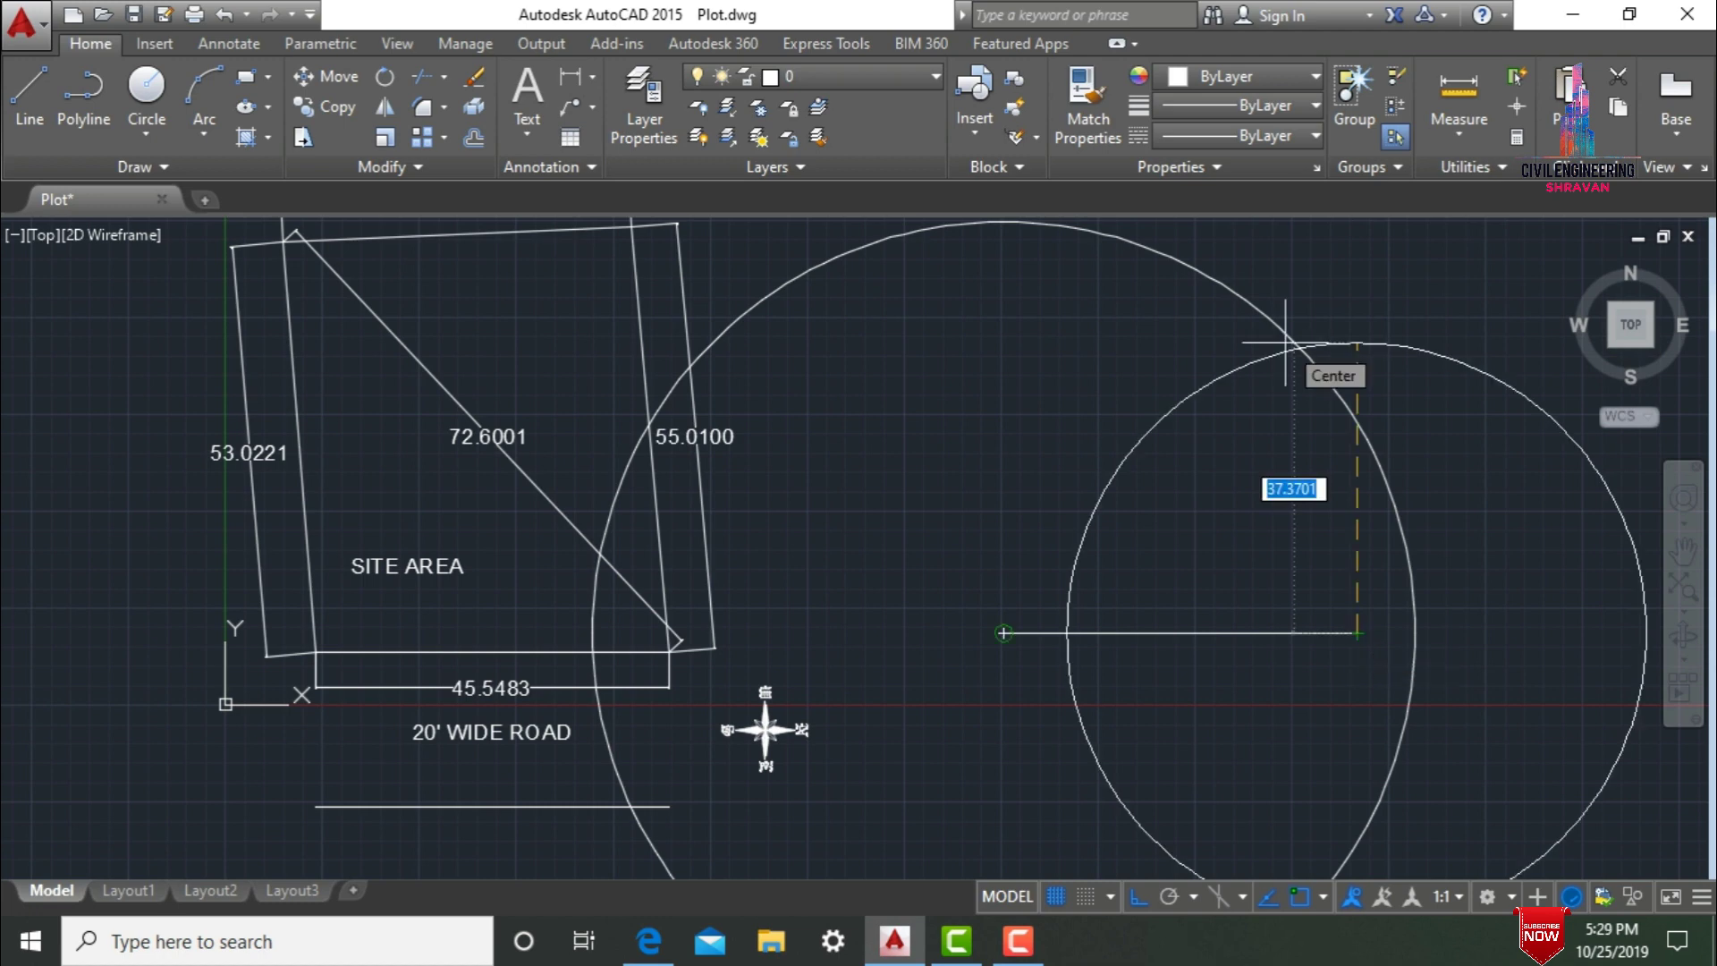
text(72)
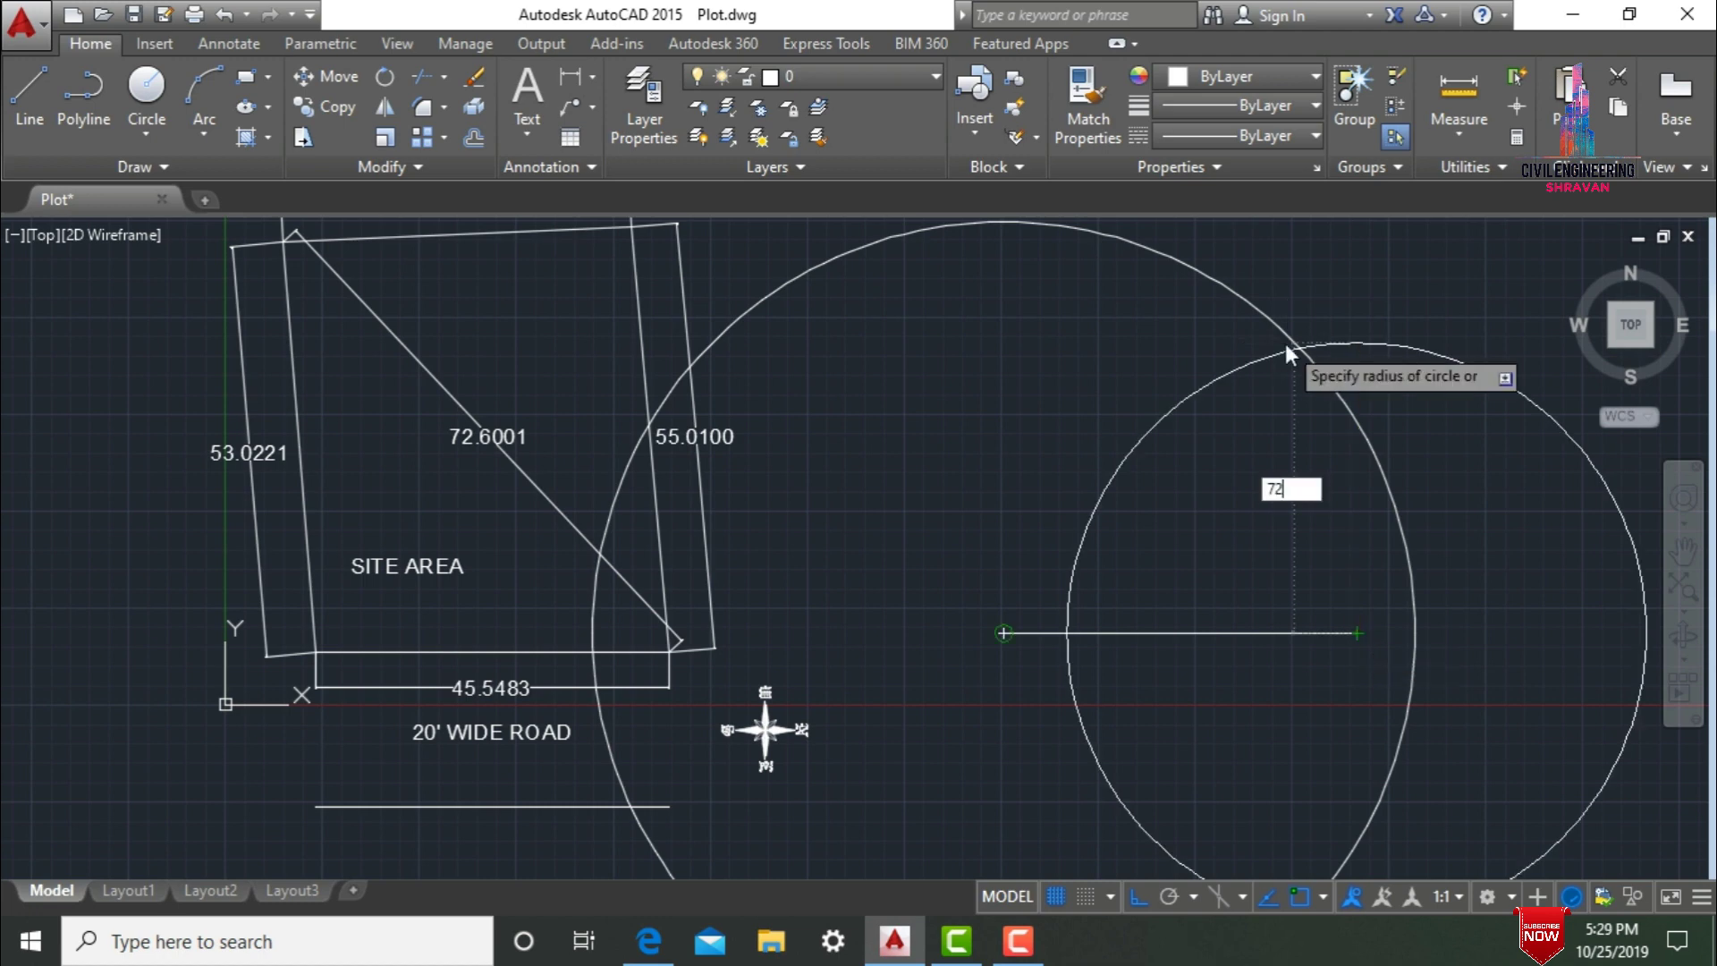
text(.6001)
key(Return)
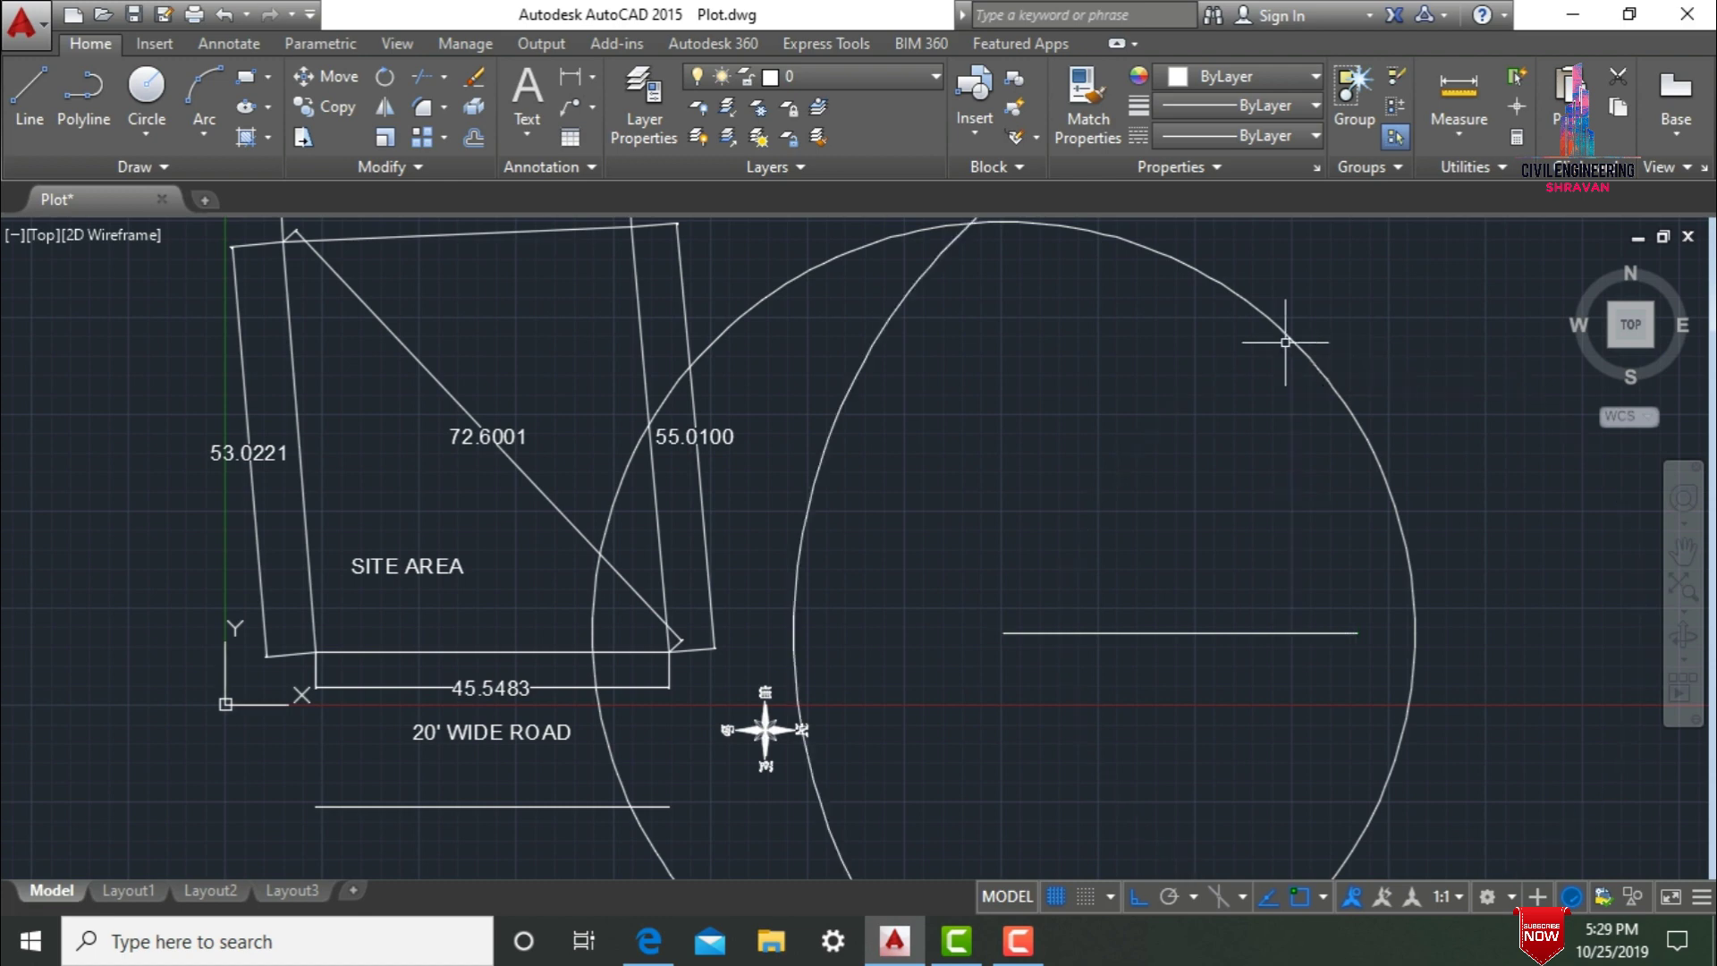
Draw the plot's left side as a line from the circles' upper intersection to the base line's left endpoint.
scroll(1243, 626, down, 2)
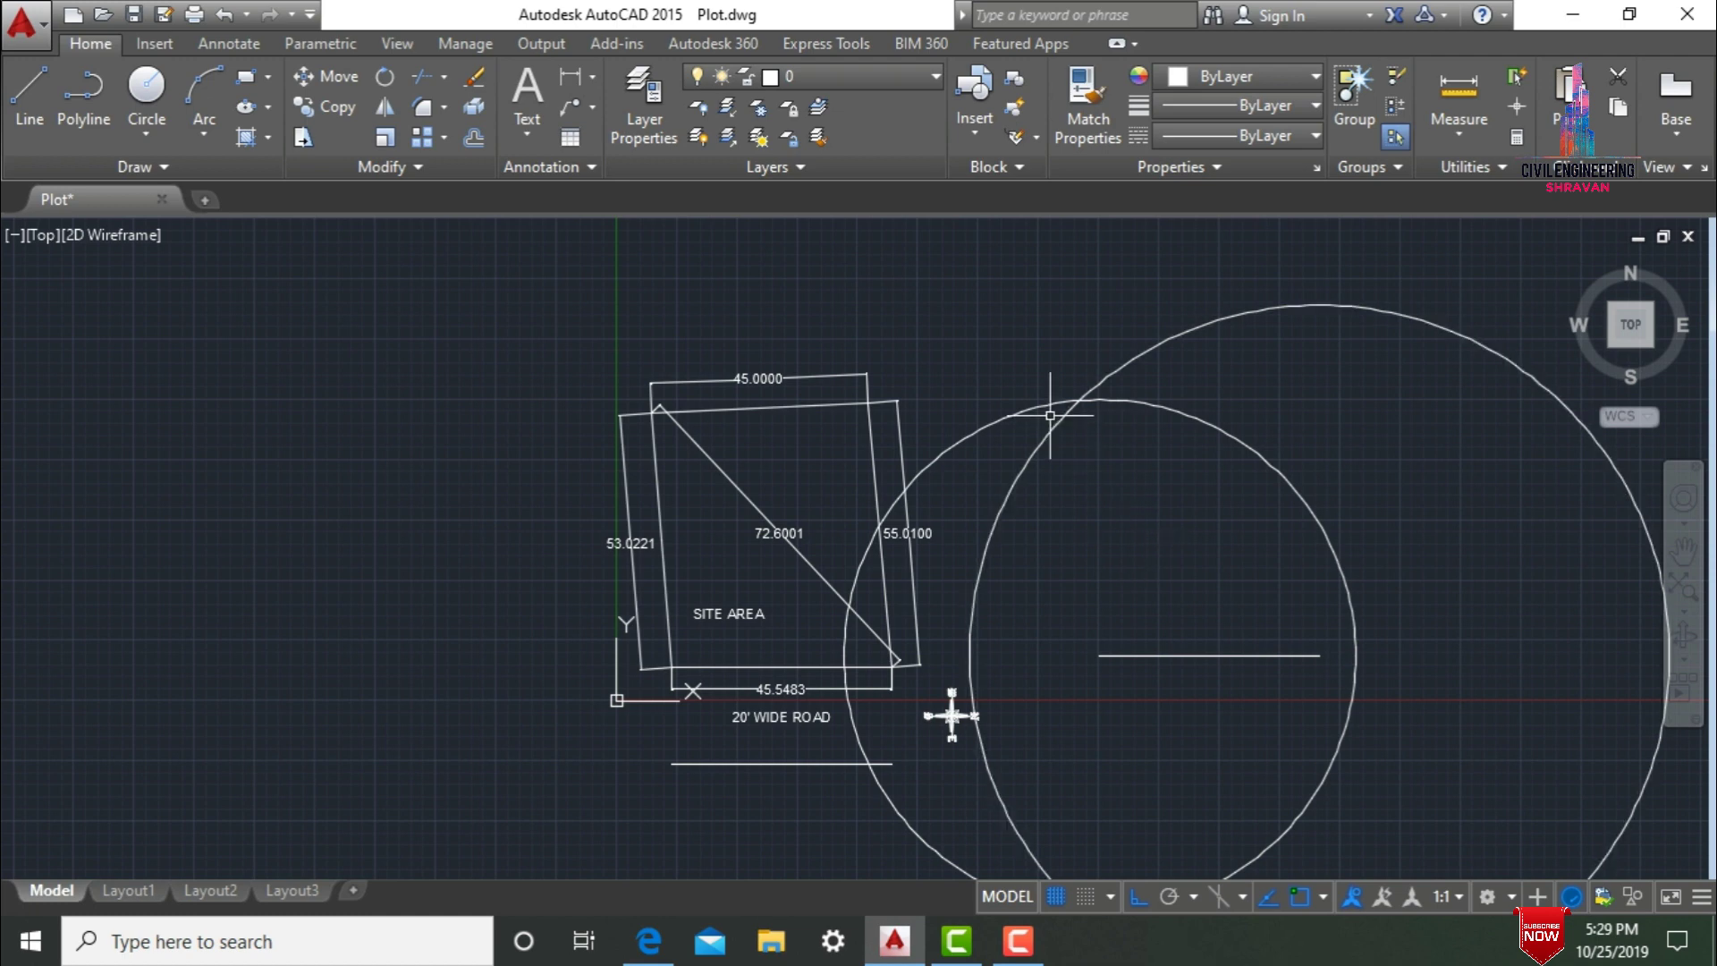
text(l)
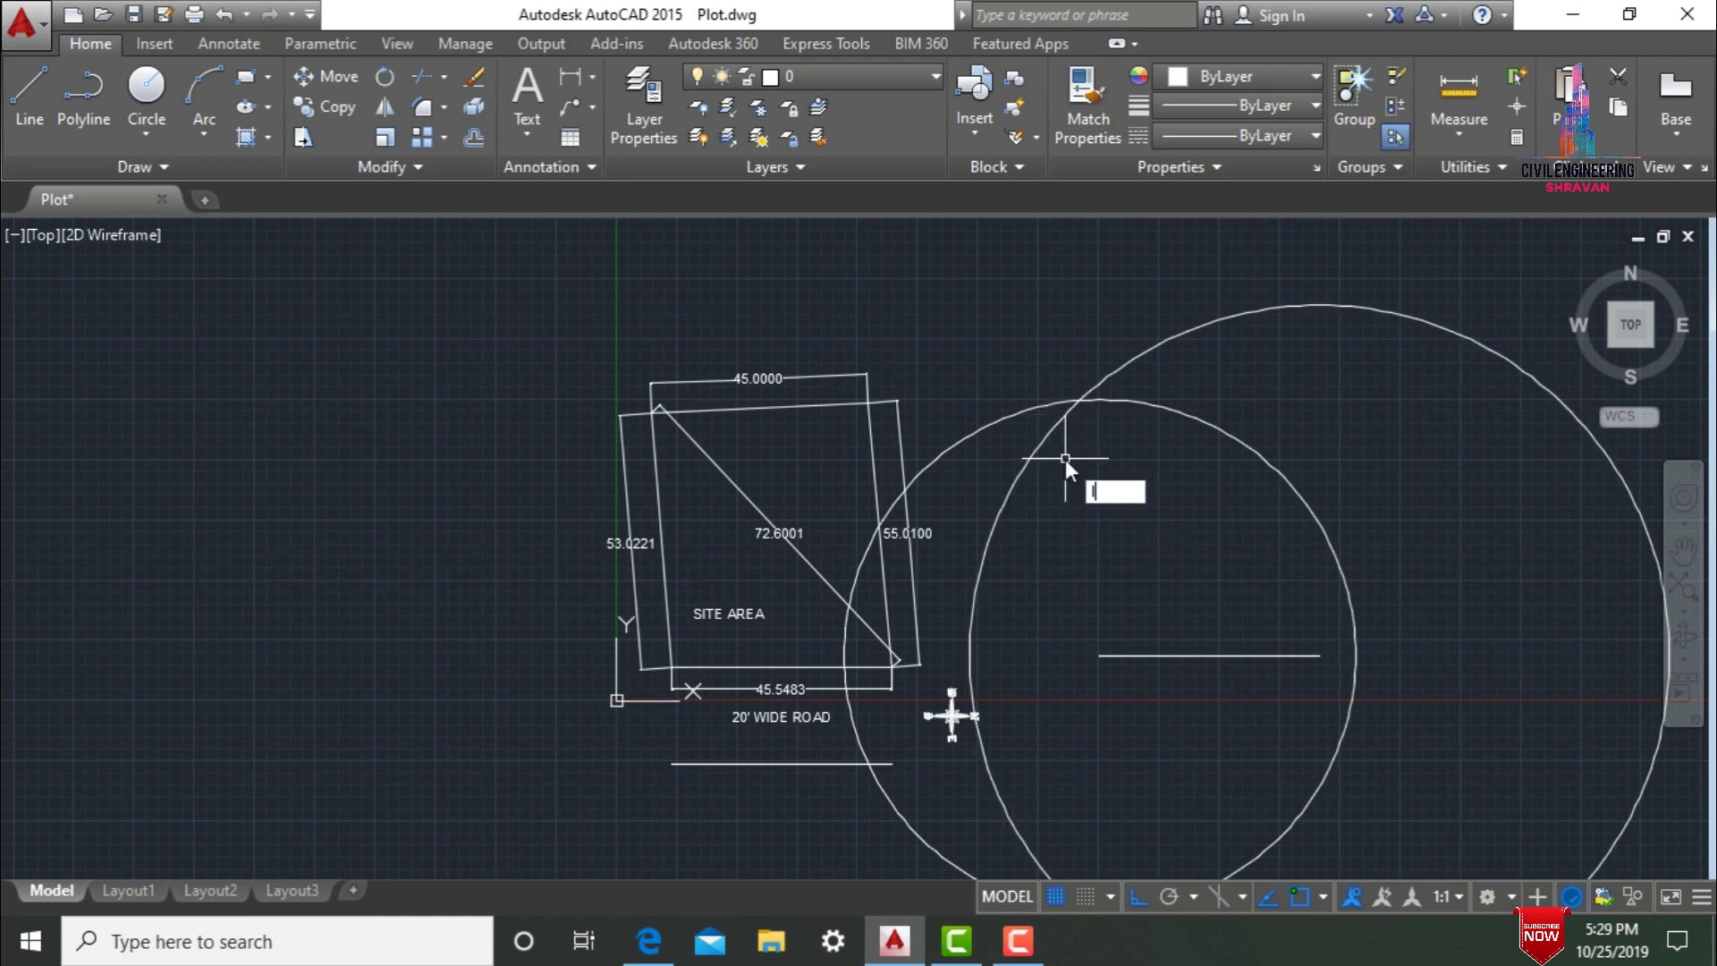
key(Return)
click(1078, 400)
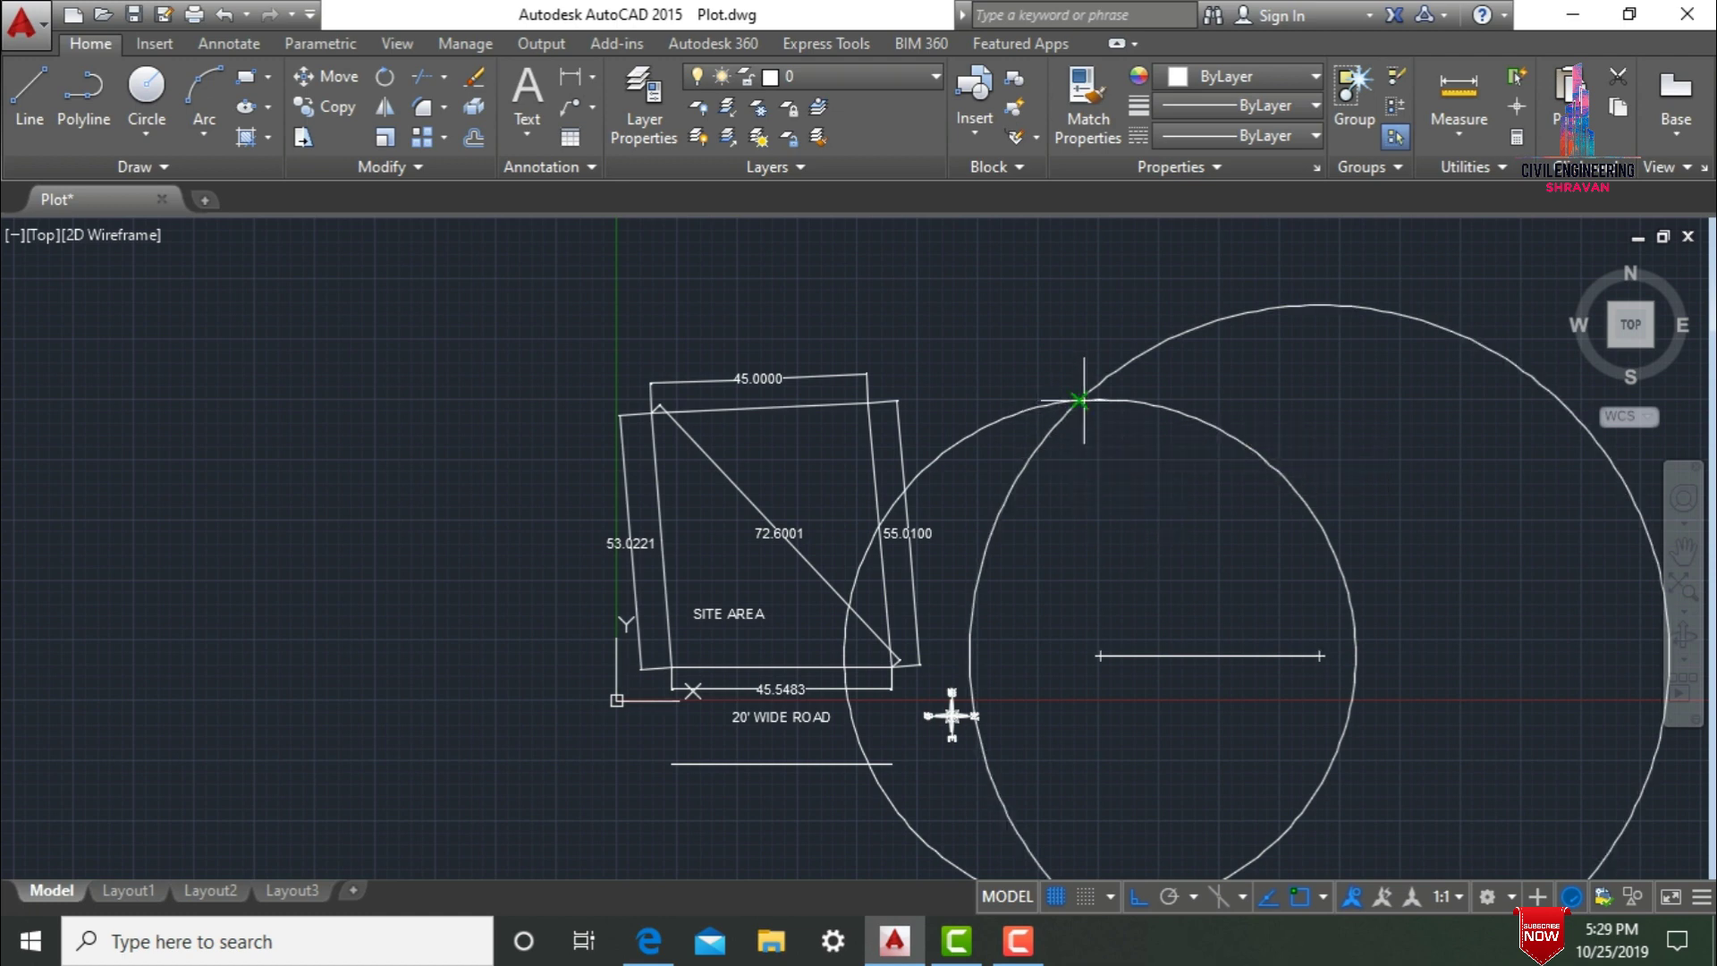
click(1101, 656)
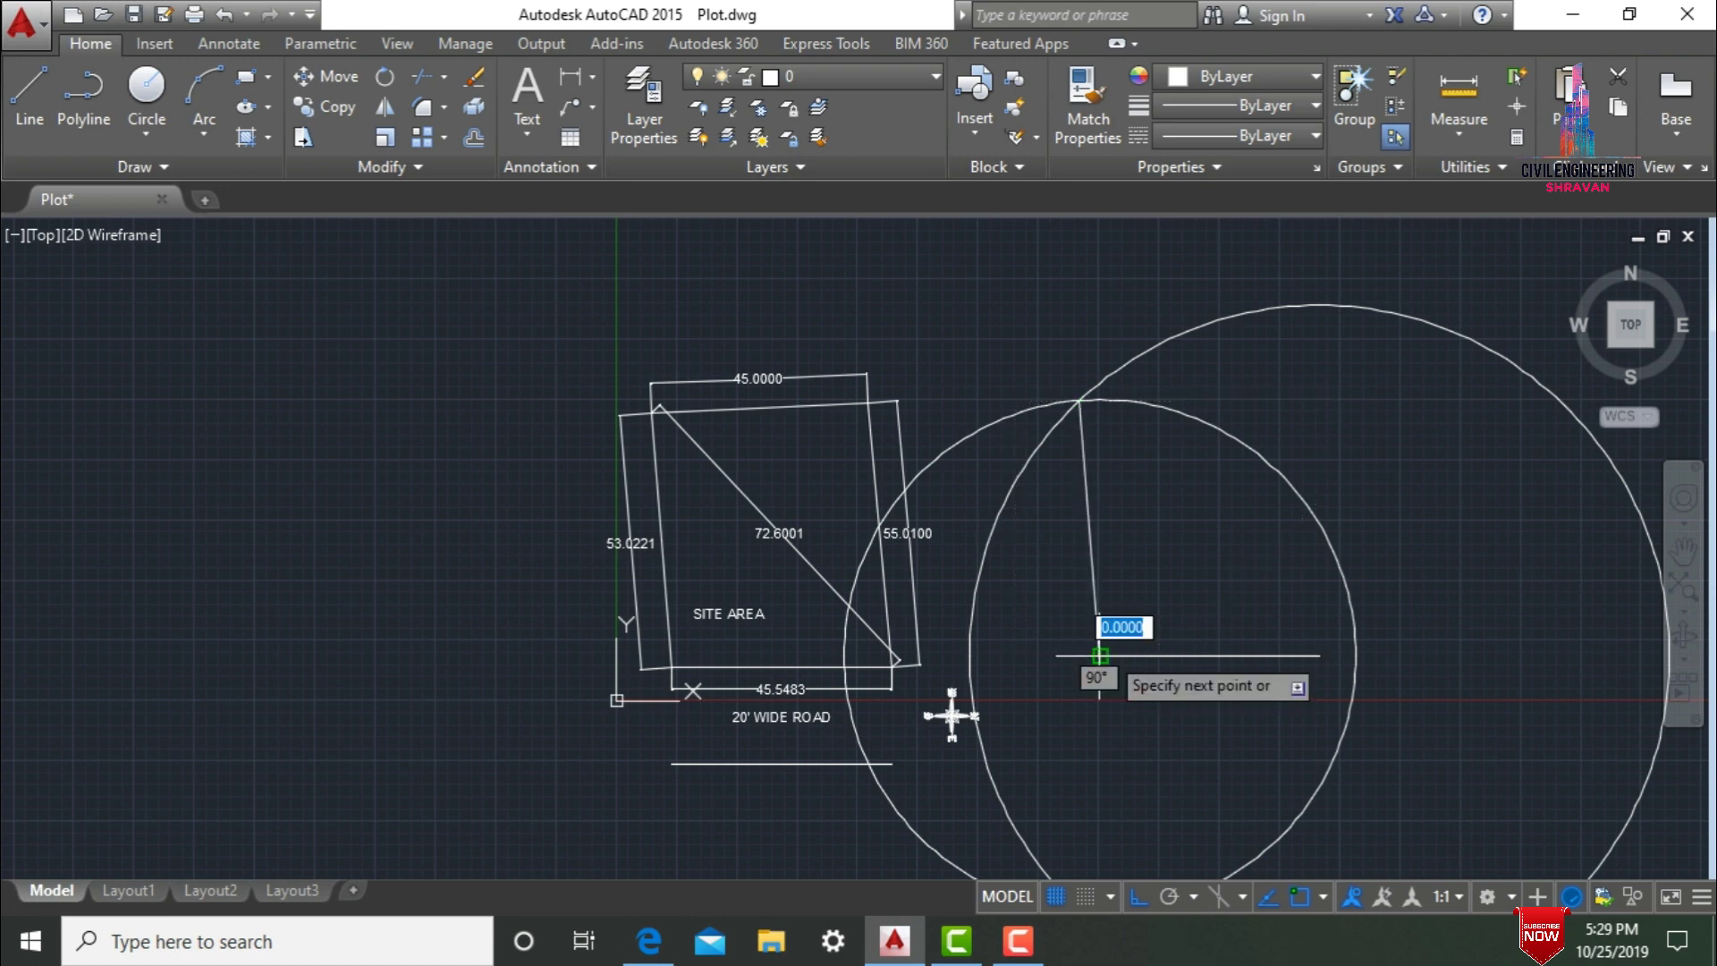
Finish the side line and delete both construction circles around the new plot.
key(Escape)
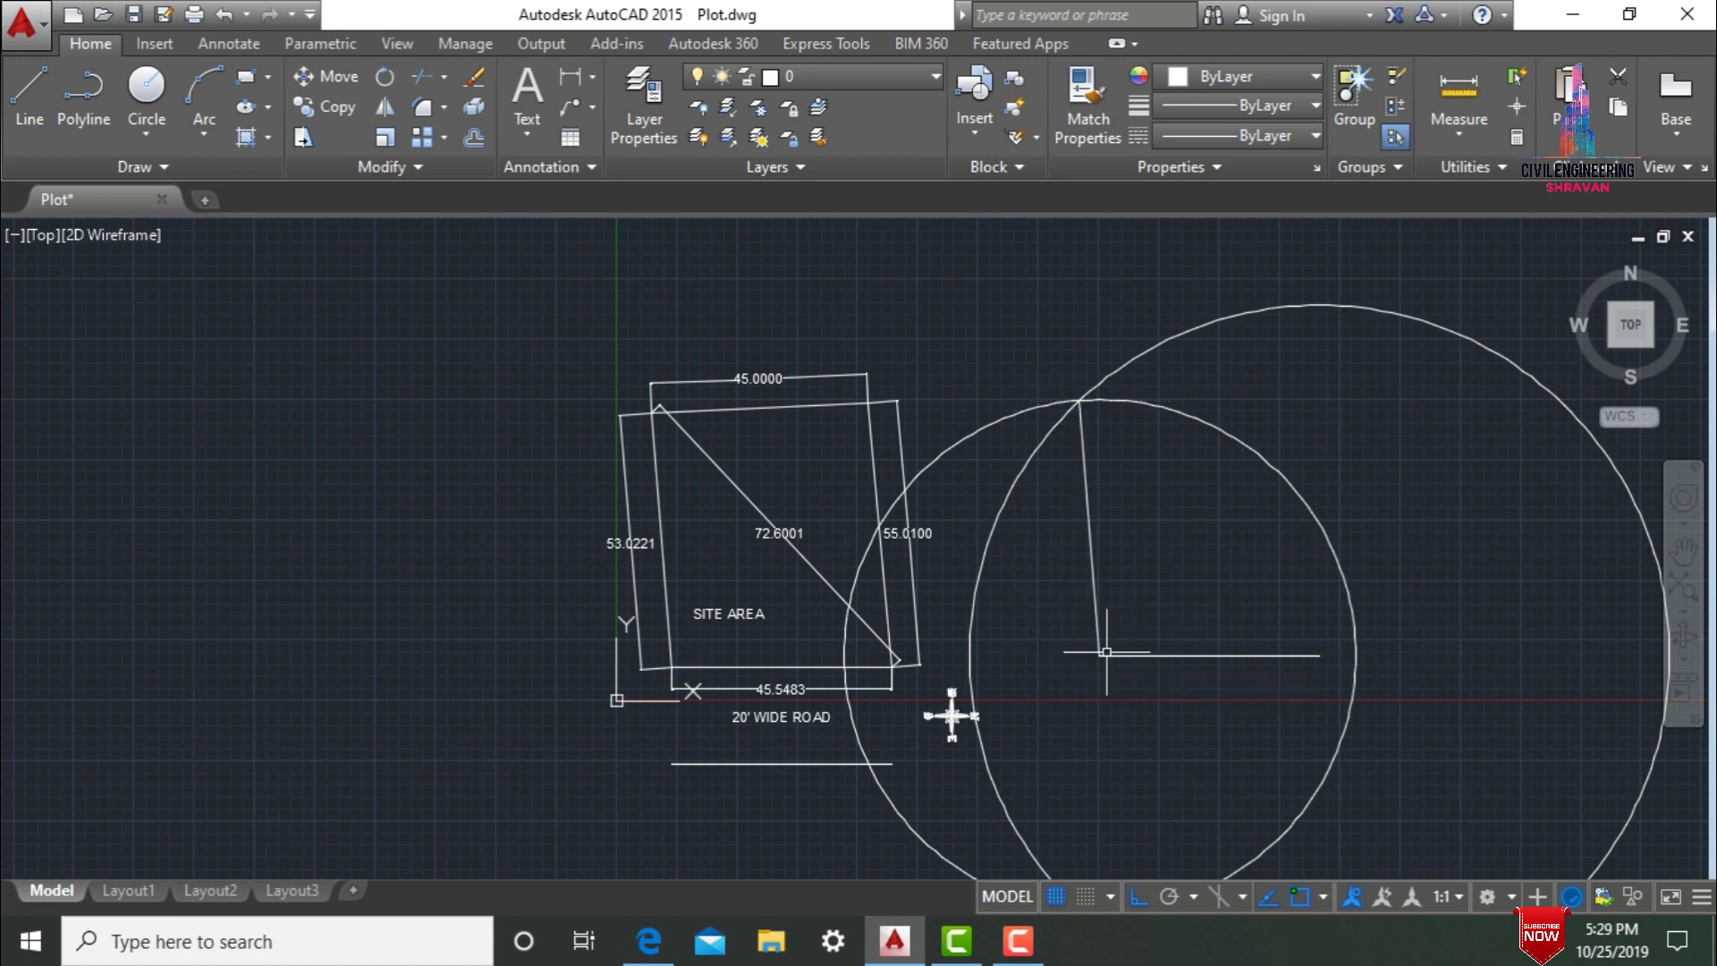
click(1232, 454)
click(1220, 314)
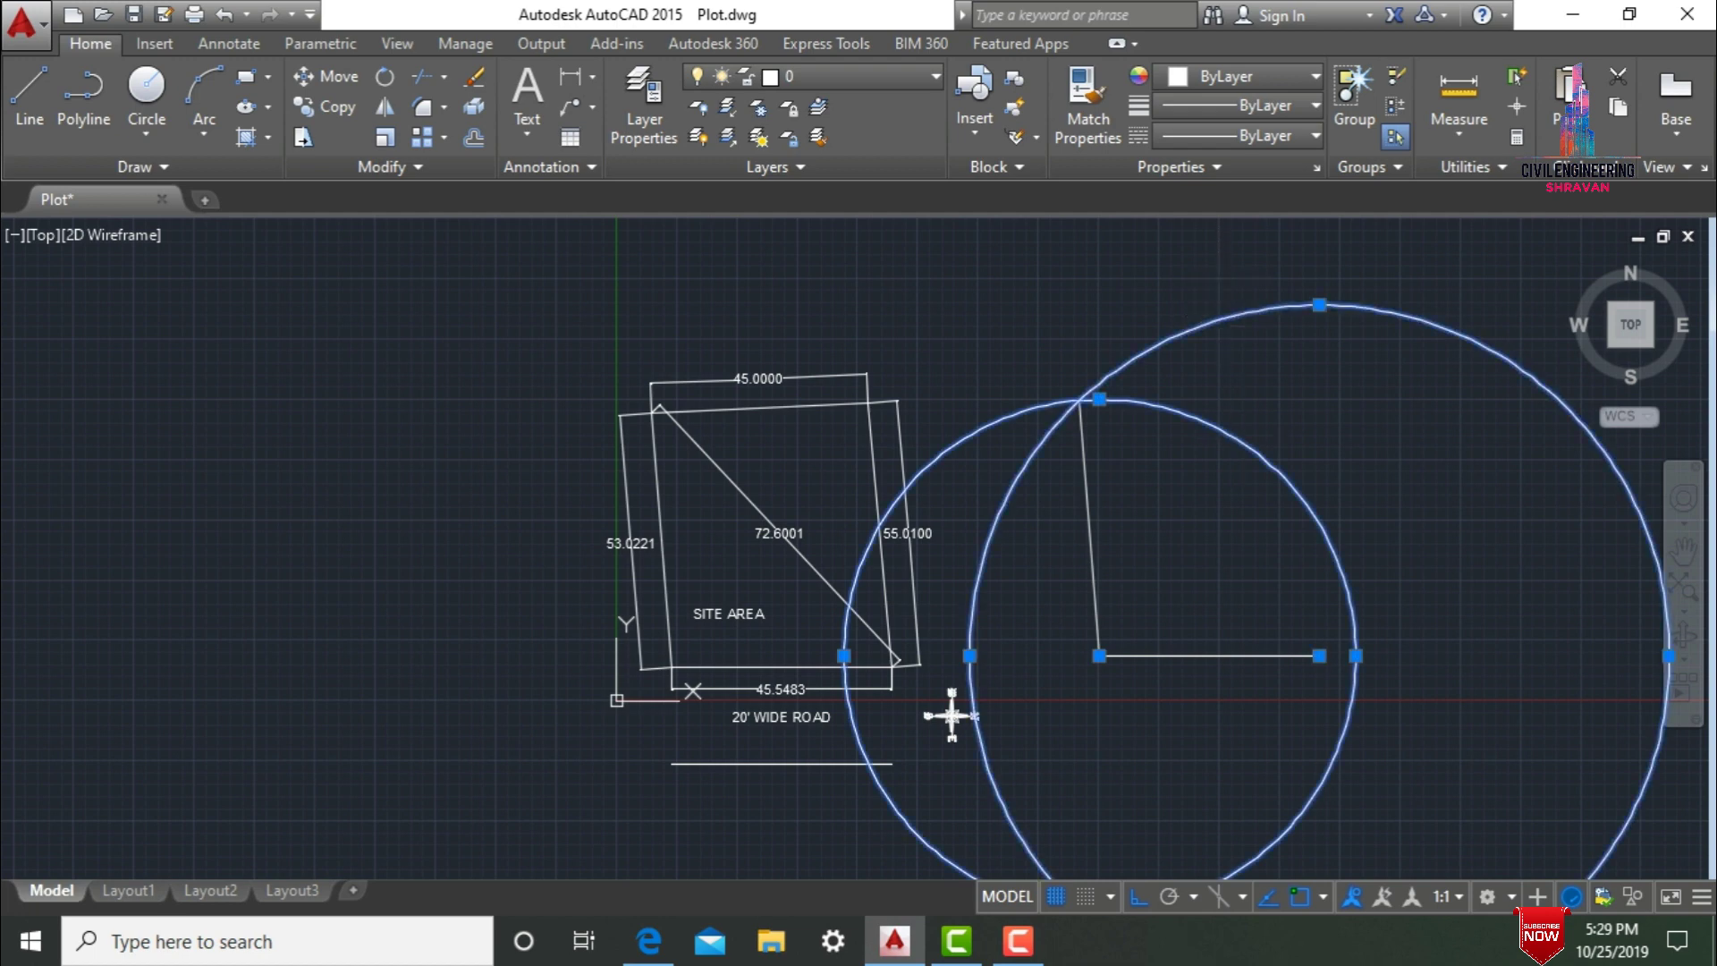
key(Delete)
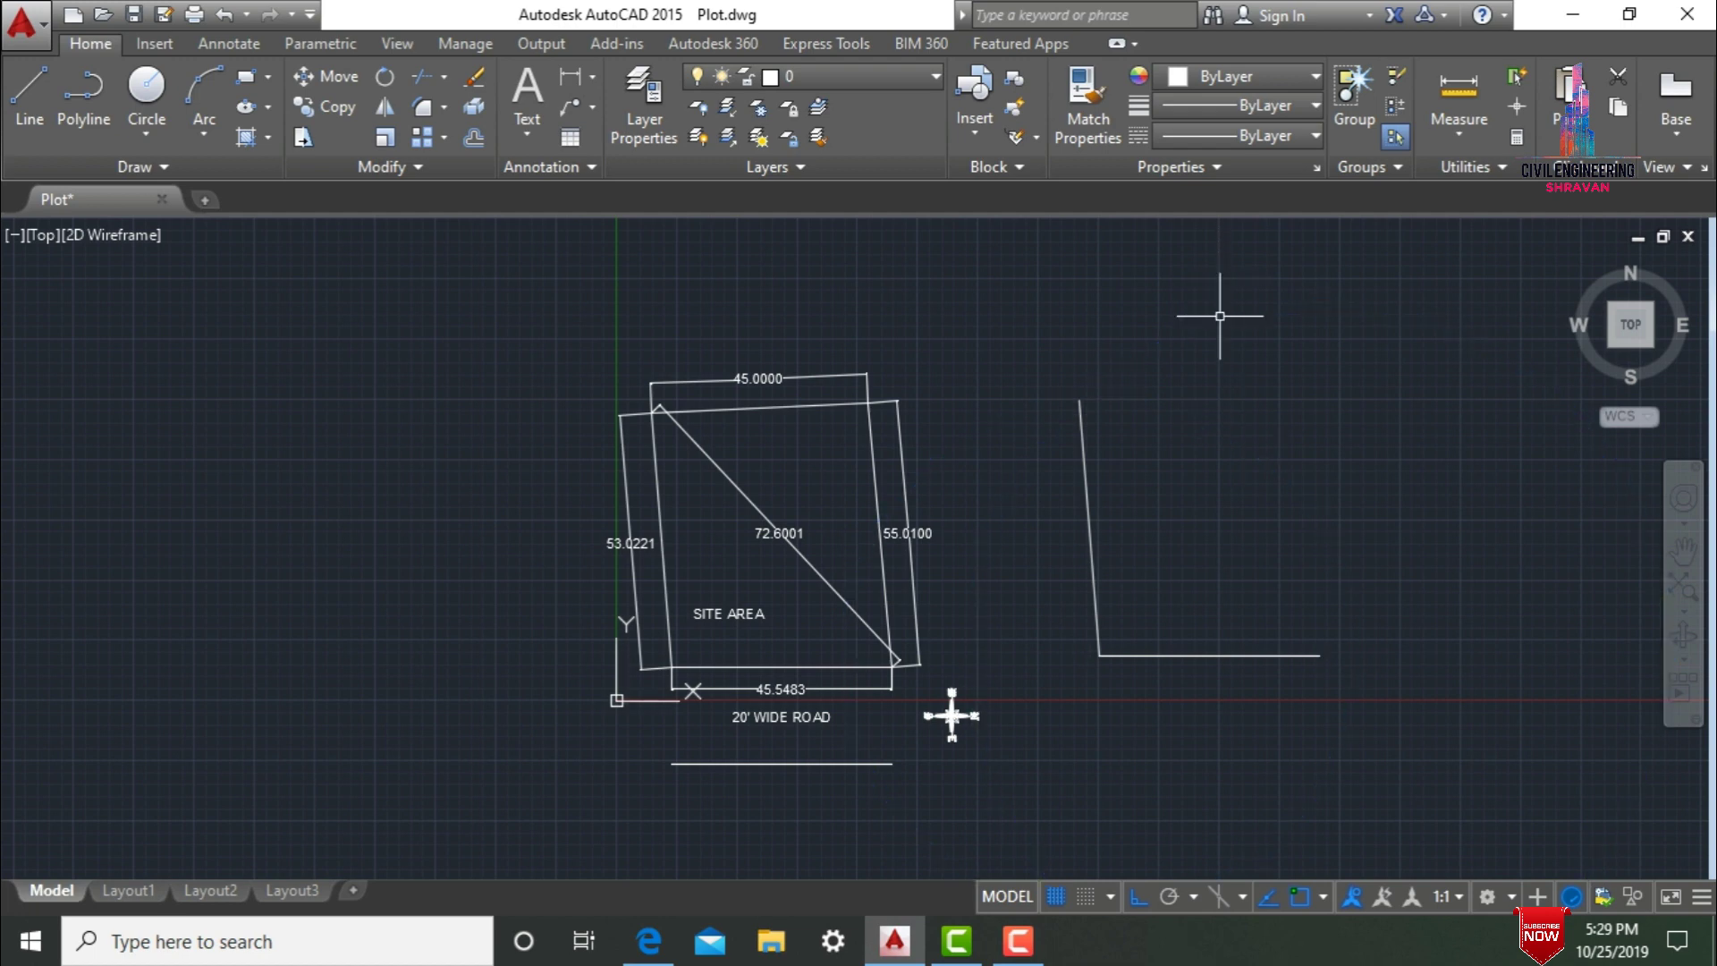
Draw a construction circle of radius 55.0100 centred on the right endpoint of the base line.
text(c)
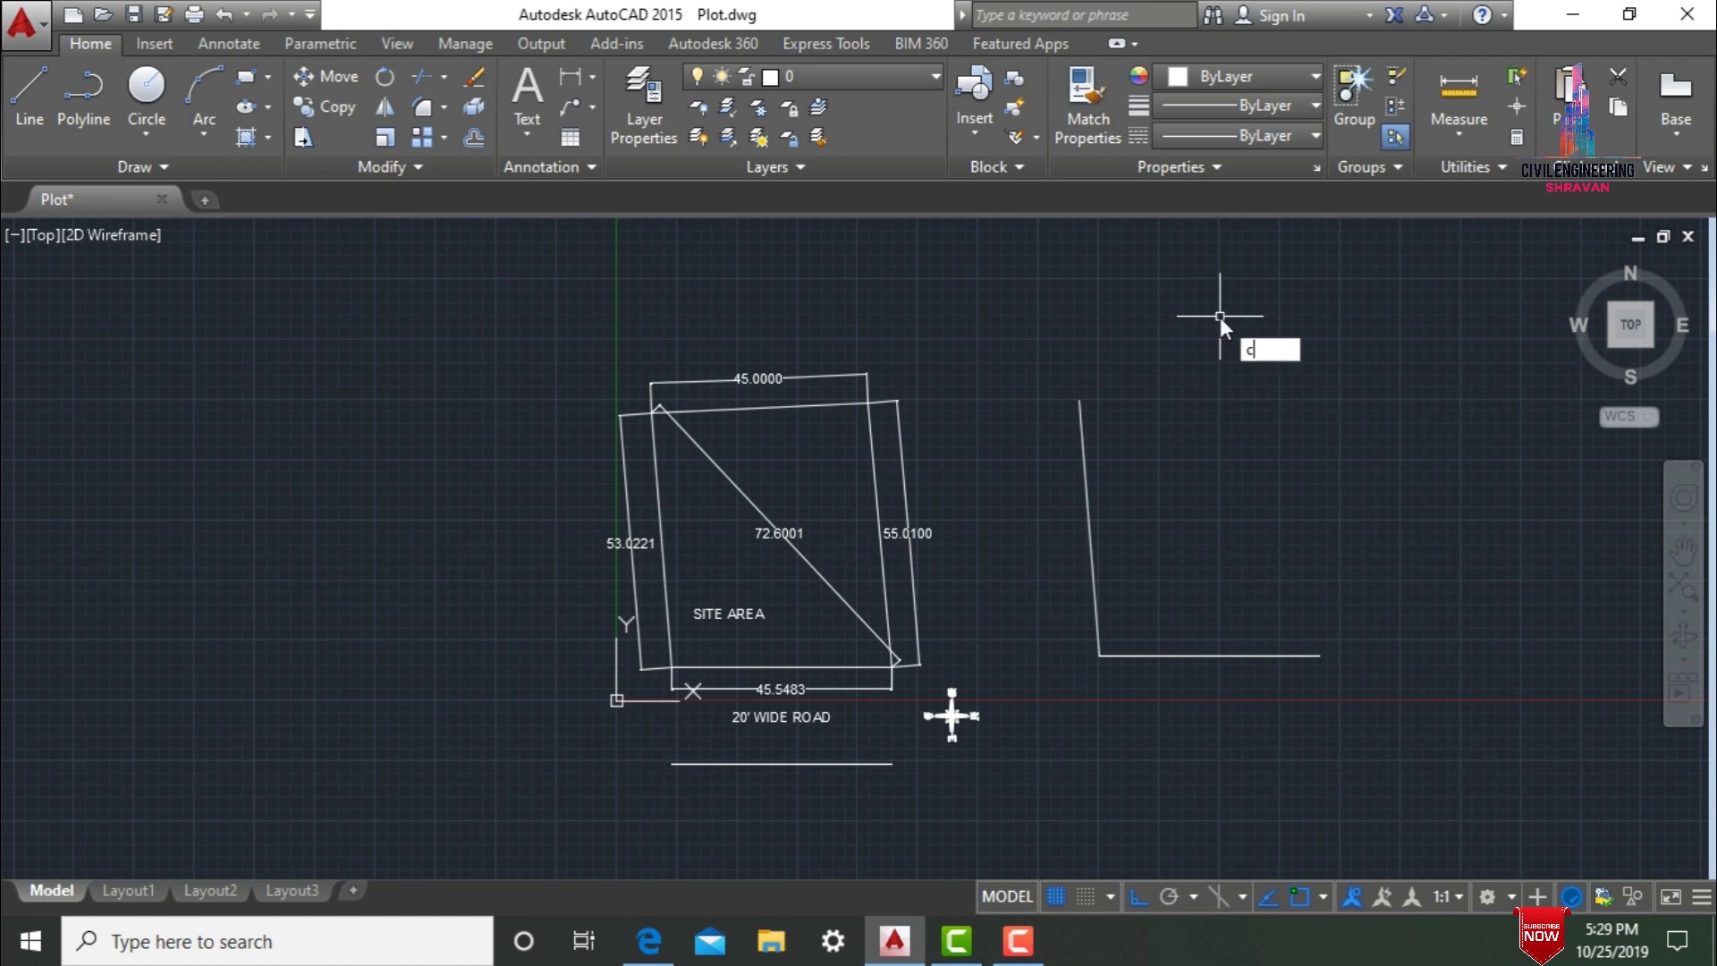
key(Return)
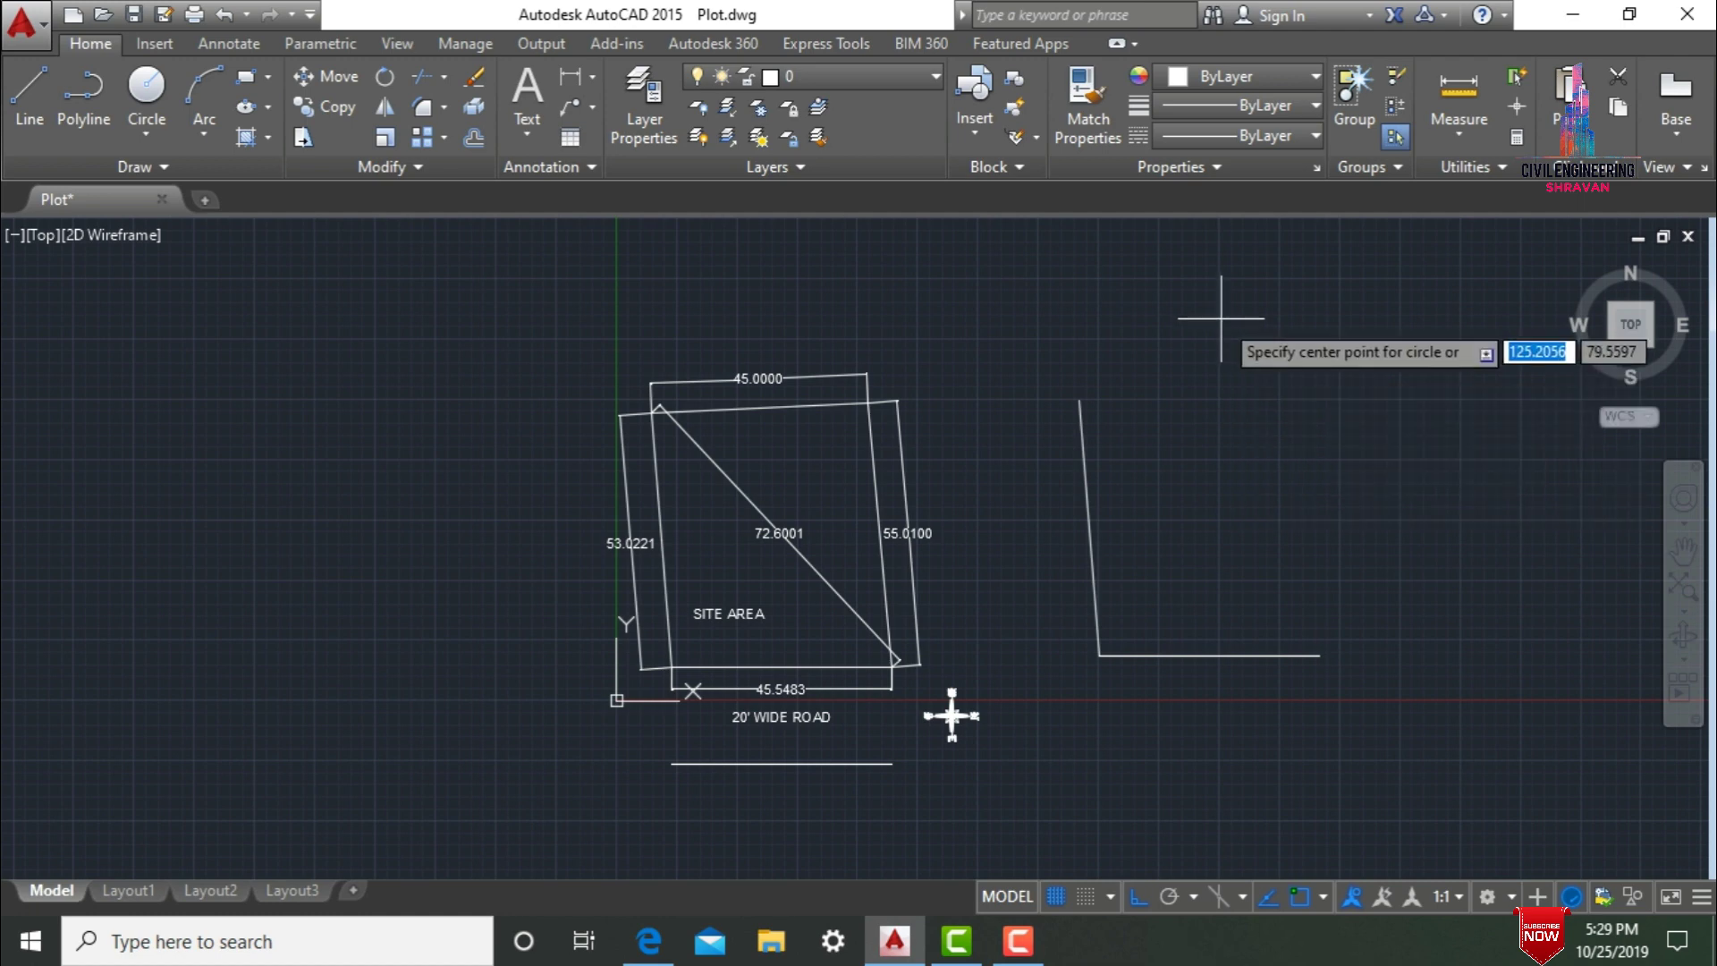
click(1319, 655)
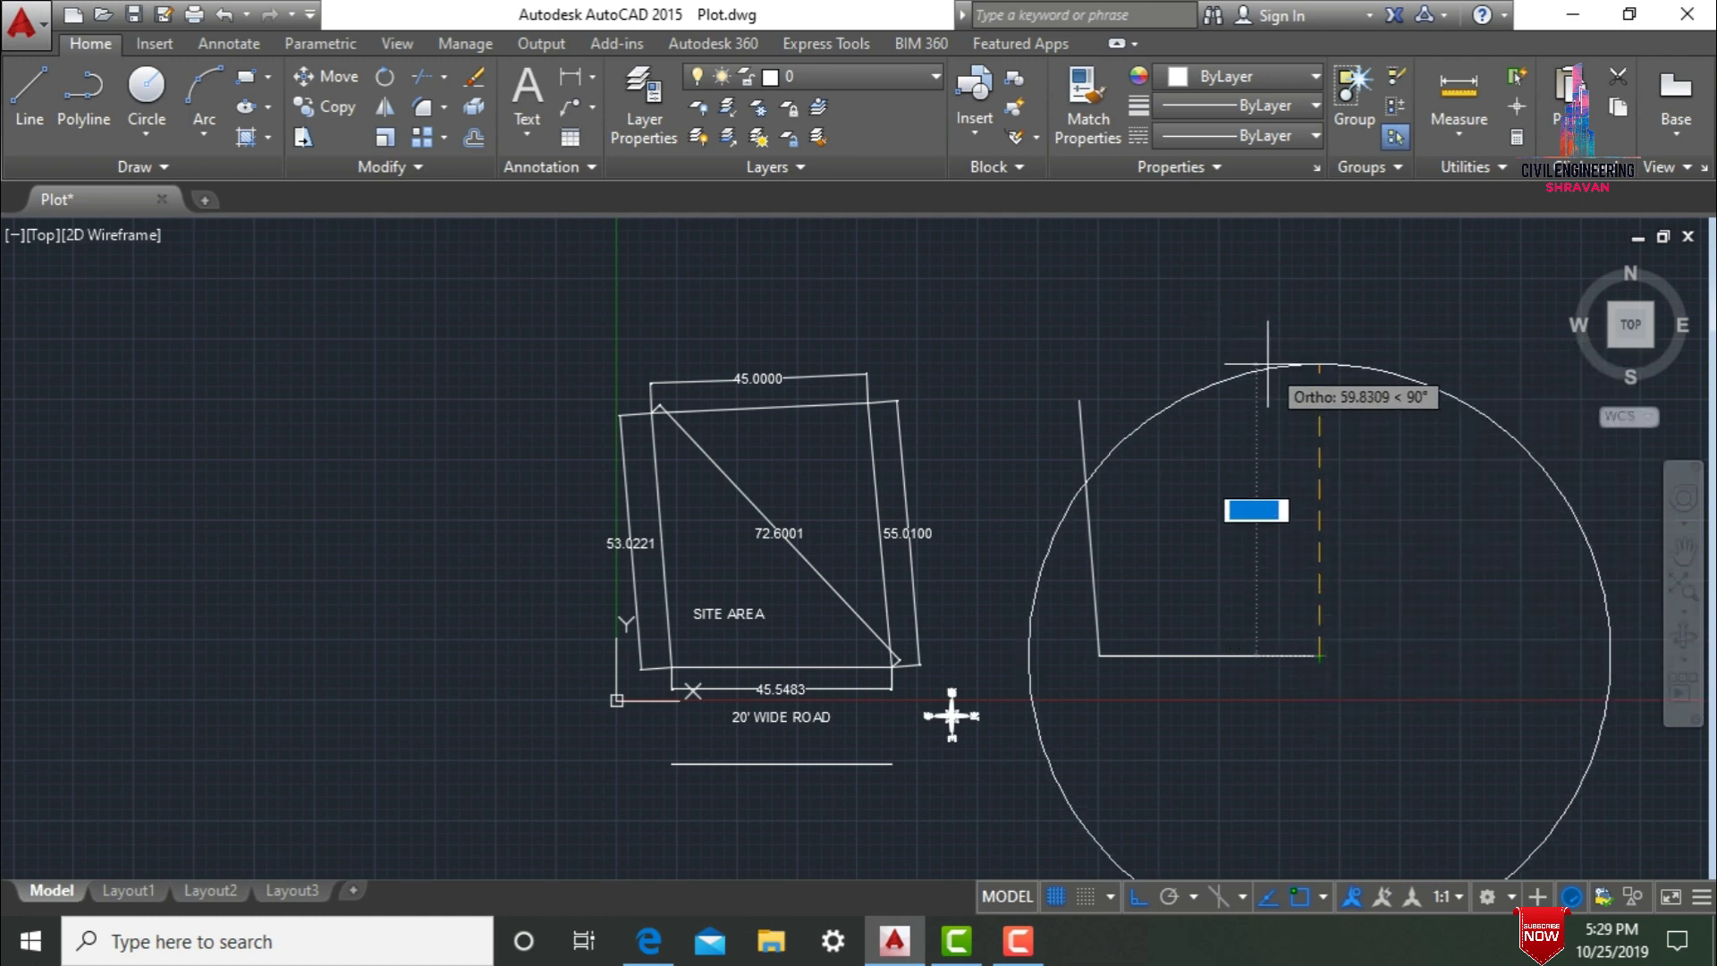
scroll(1261, 304, up, 2)
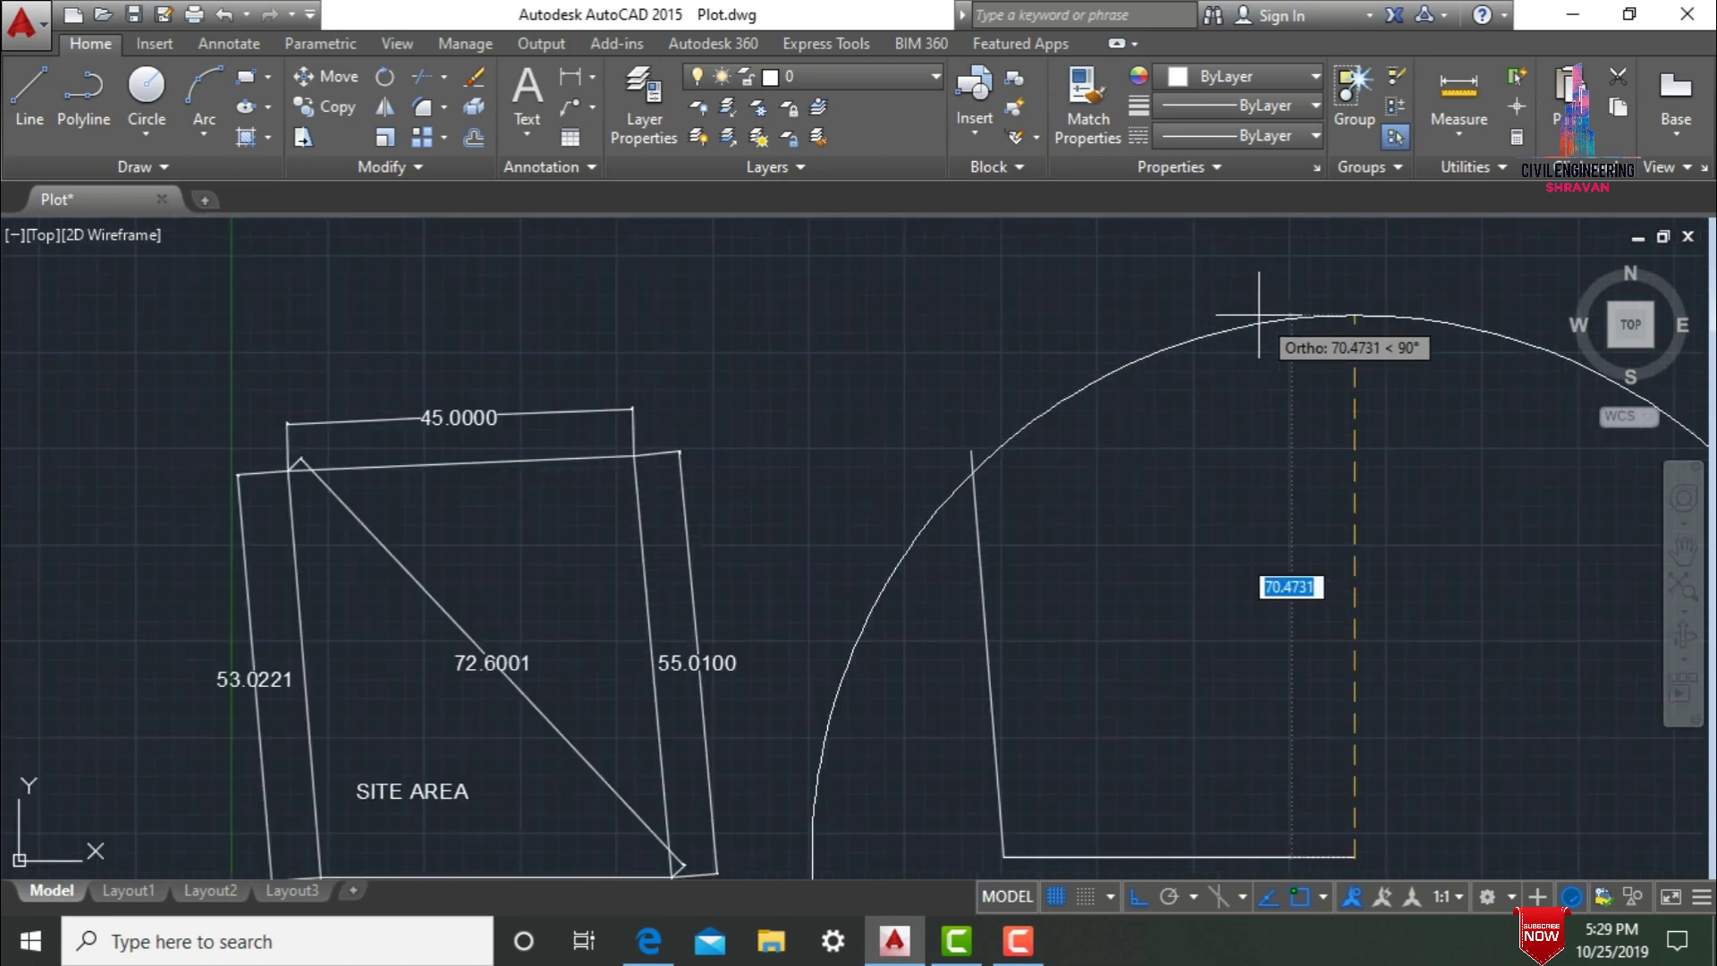
text(55)
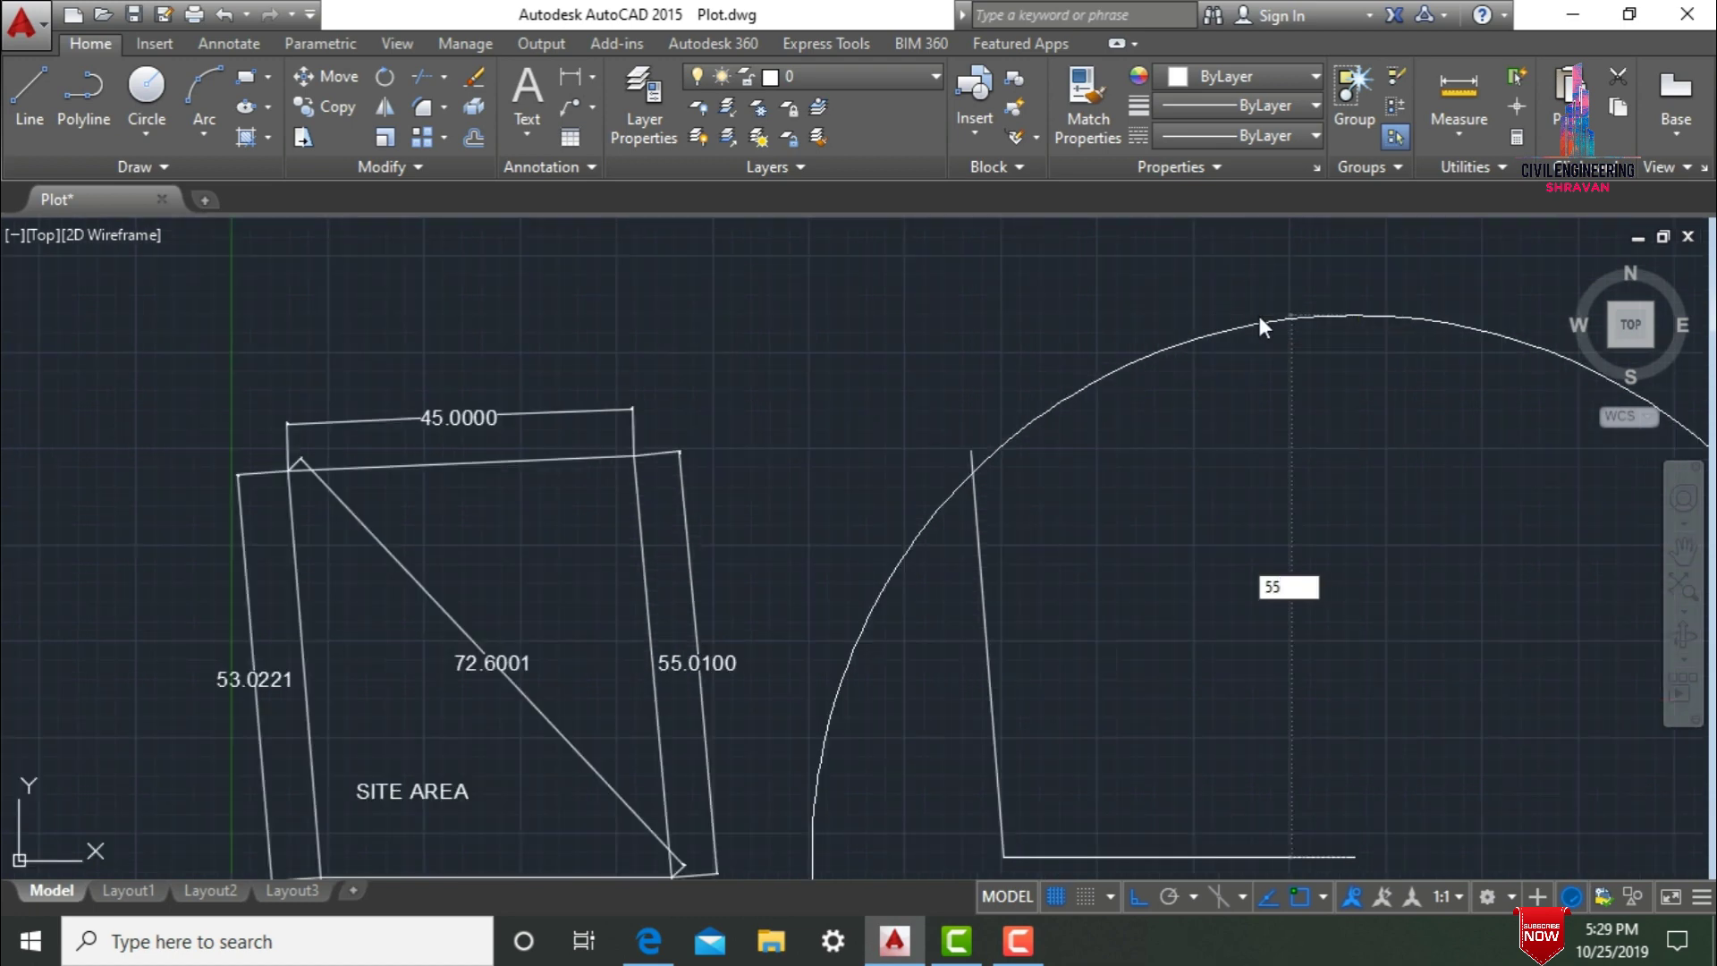
text(.0100)
key(Return)
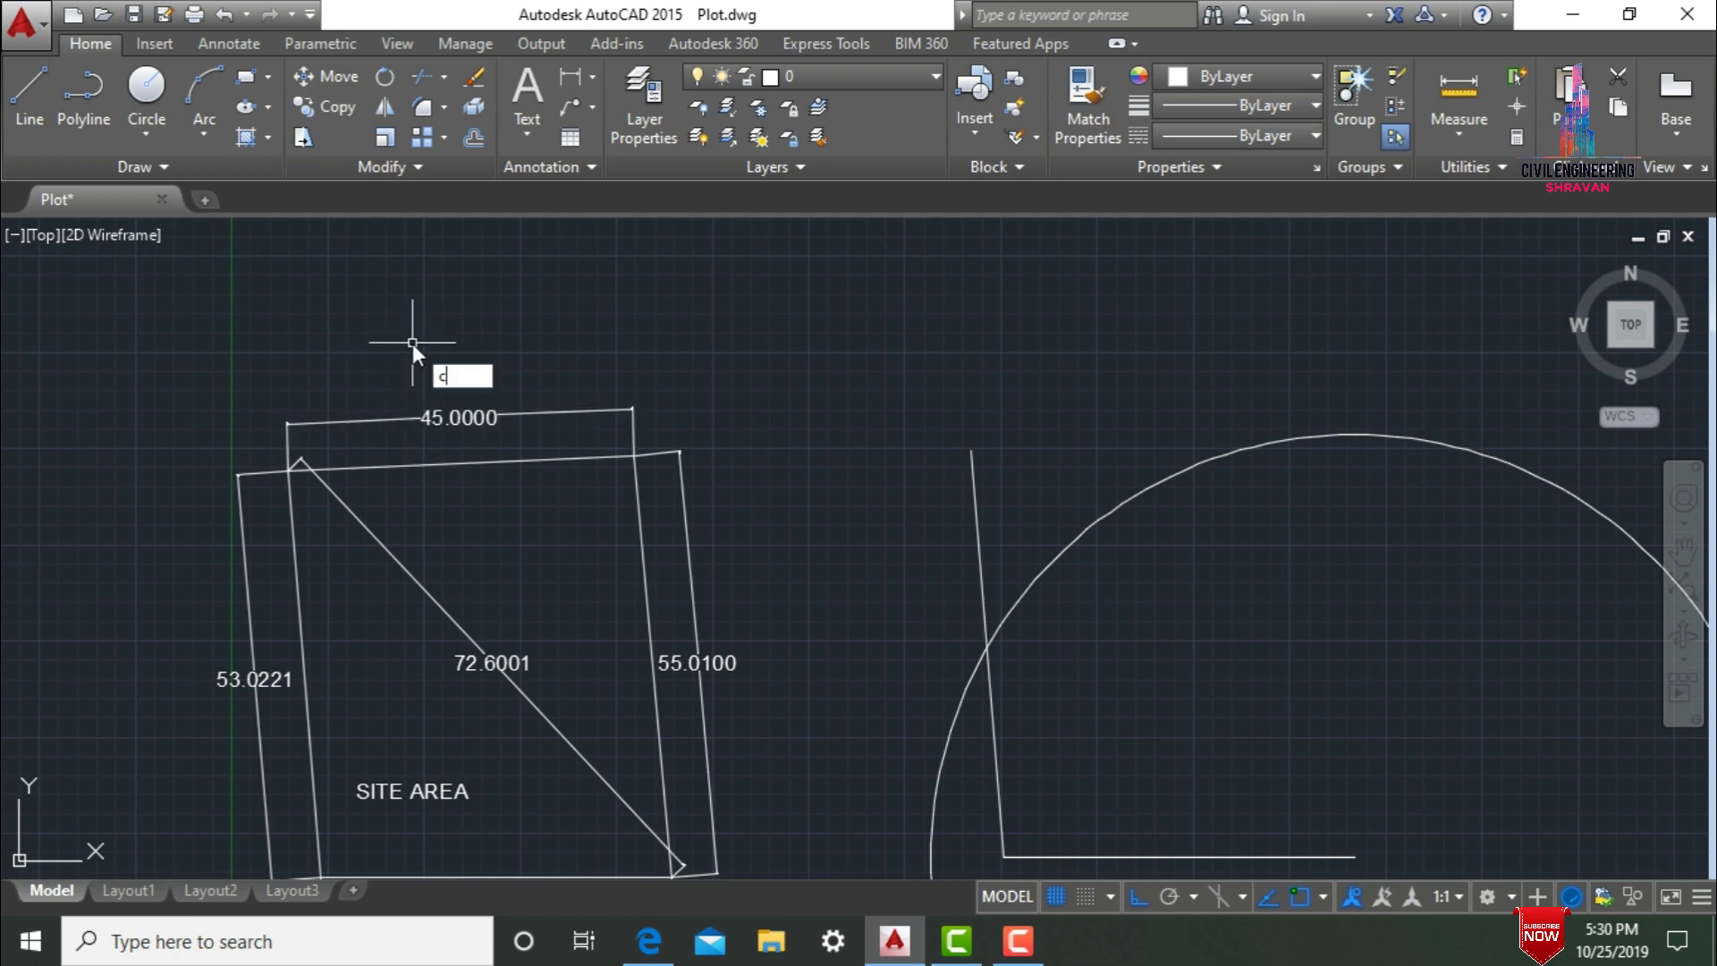
Draw a construction circle of radius 45 centred on the upper endpoint of the plot's left side.
key(Return)
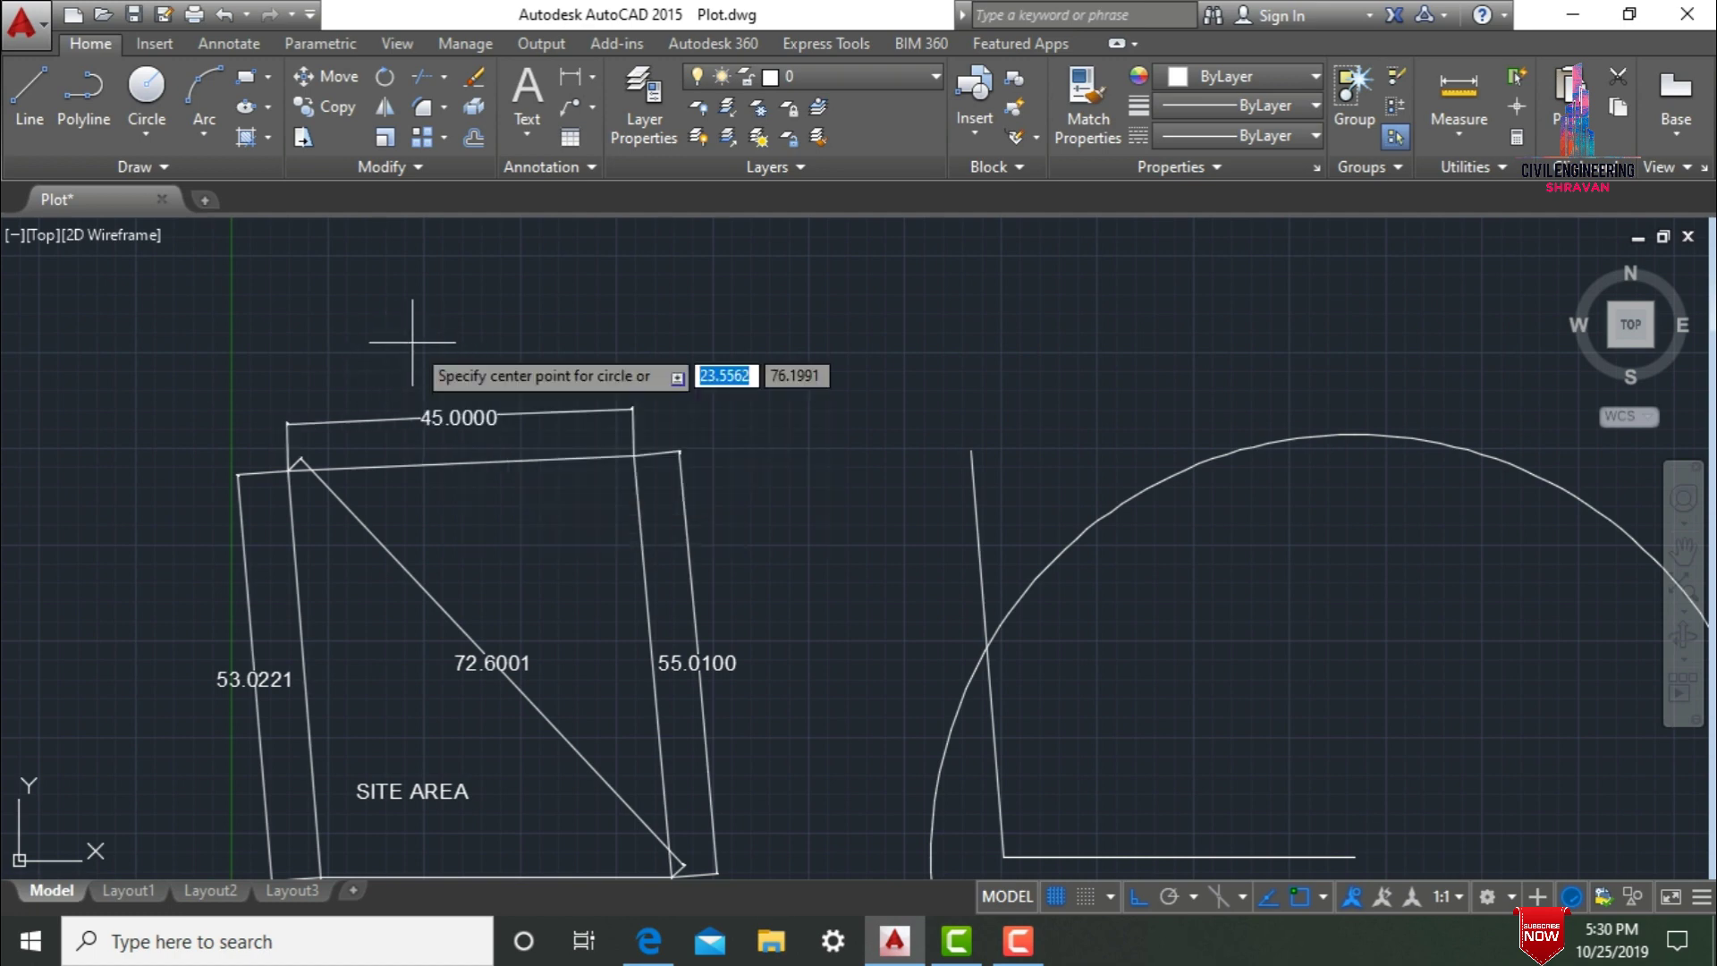
click(970, 452)
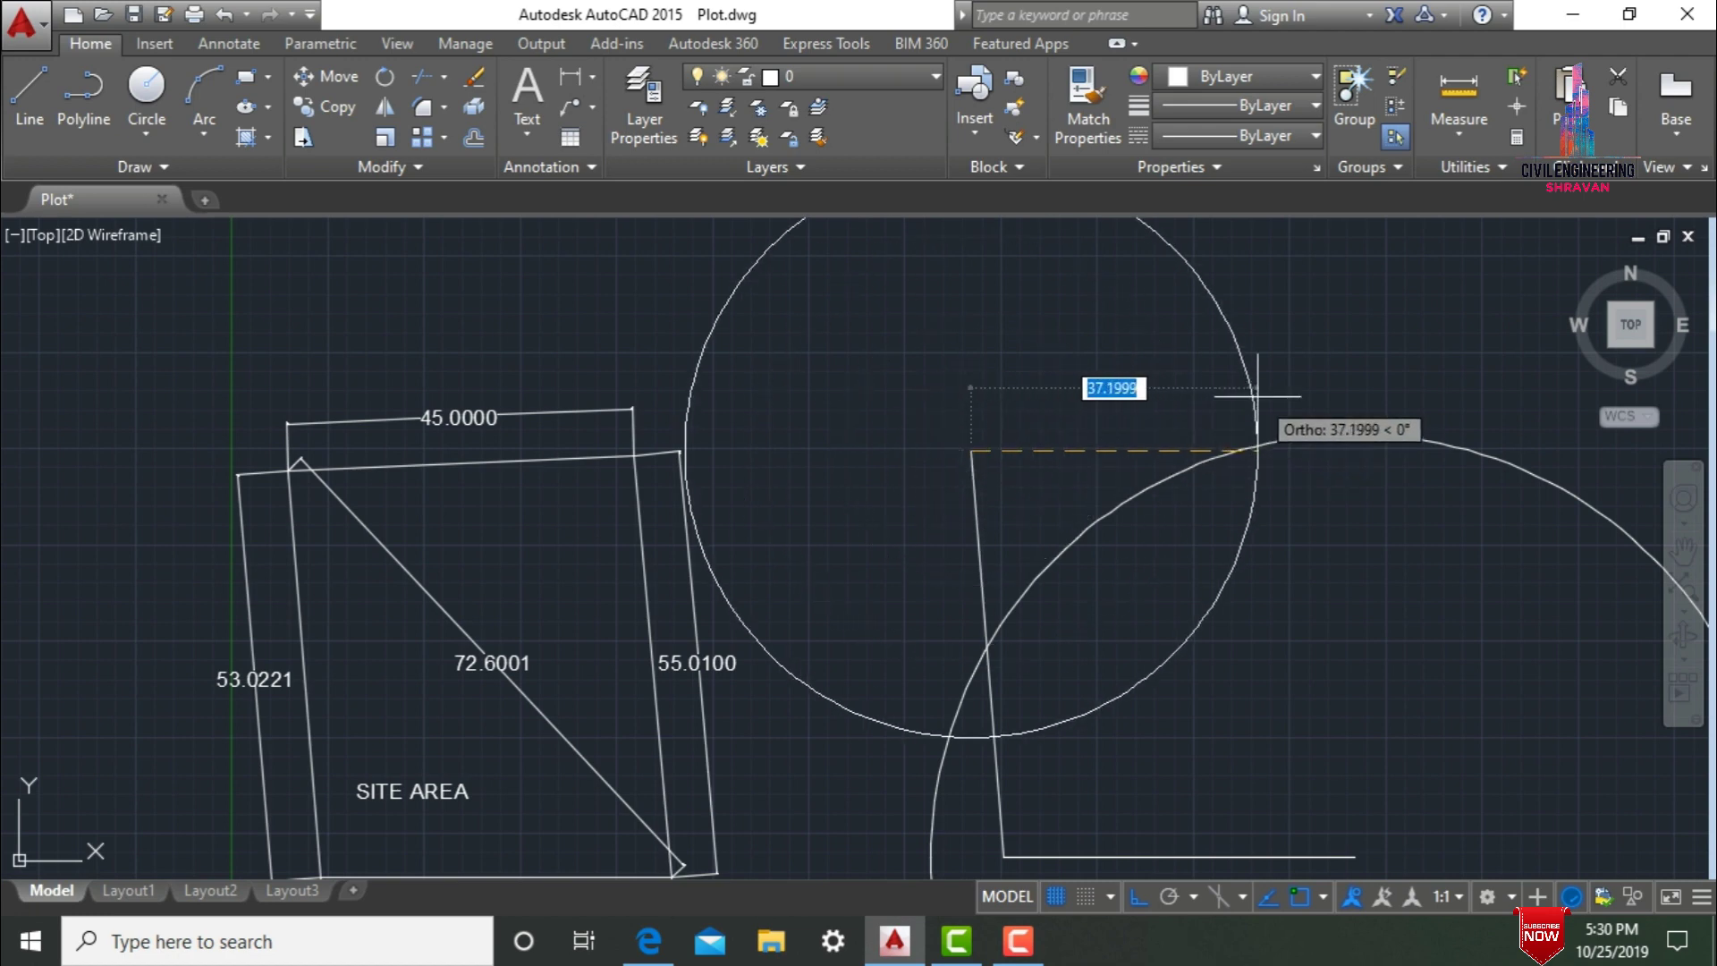
text(45)
key(Return)
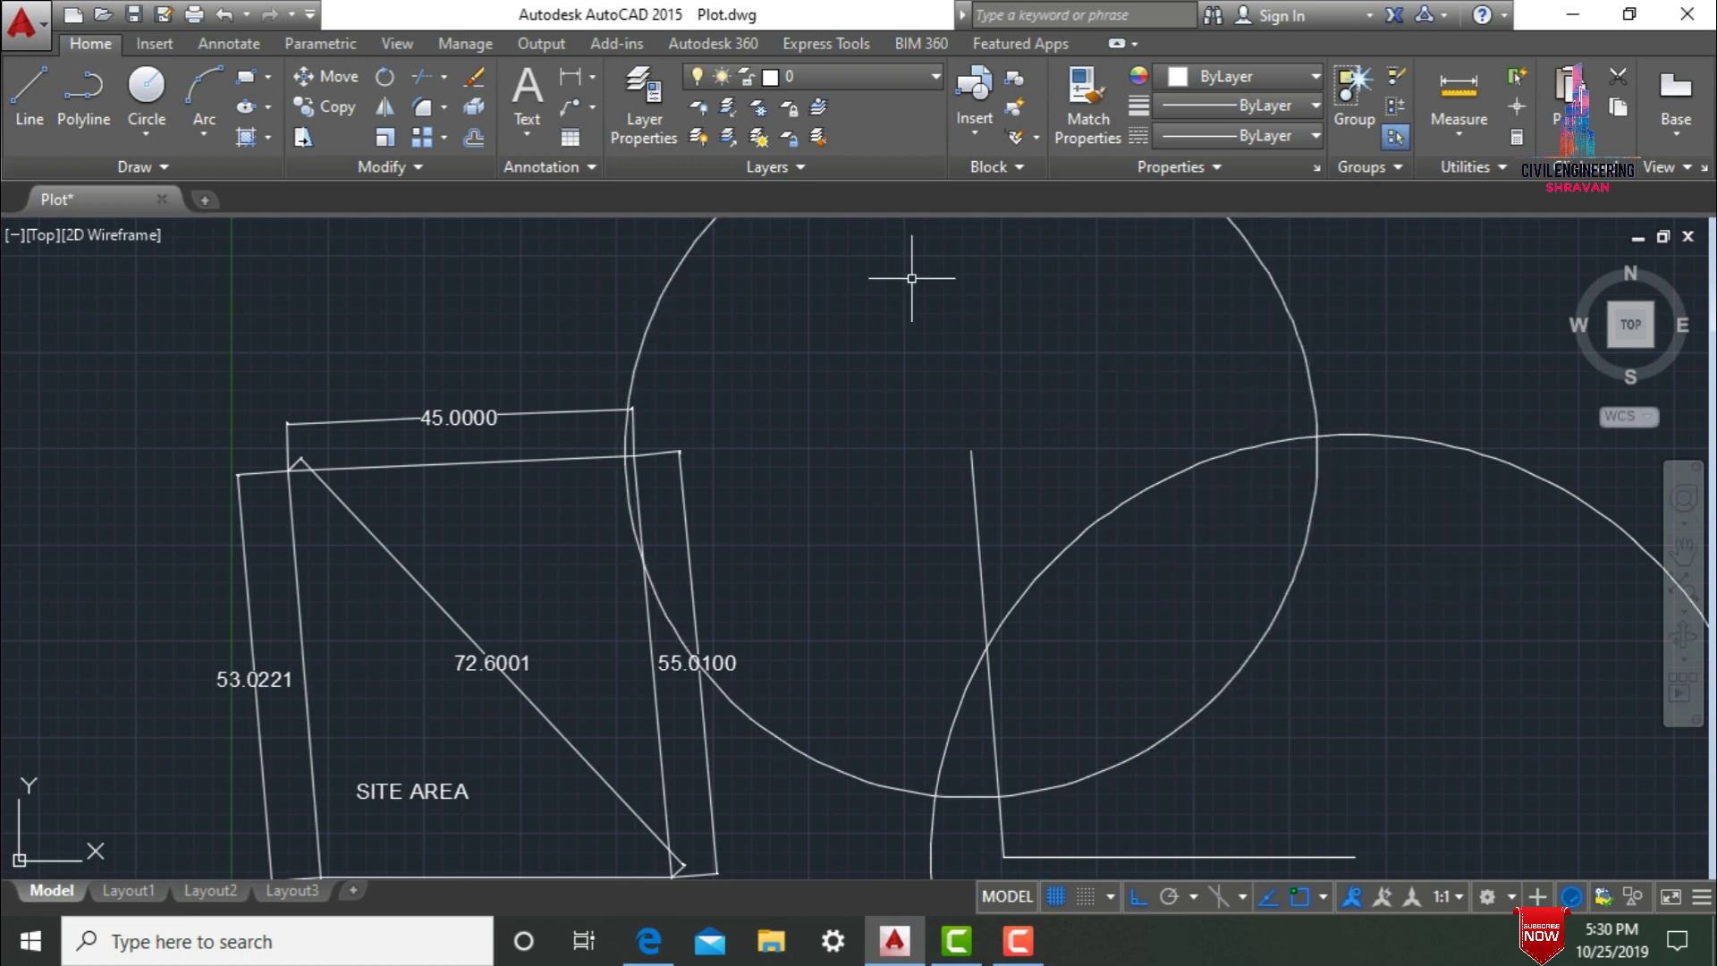
Draw the plot's top and right sides from the left side's upper end through the circles' upper-right intersection to the base line's right endpoint.
text(l)
key(Return)
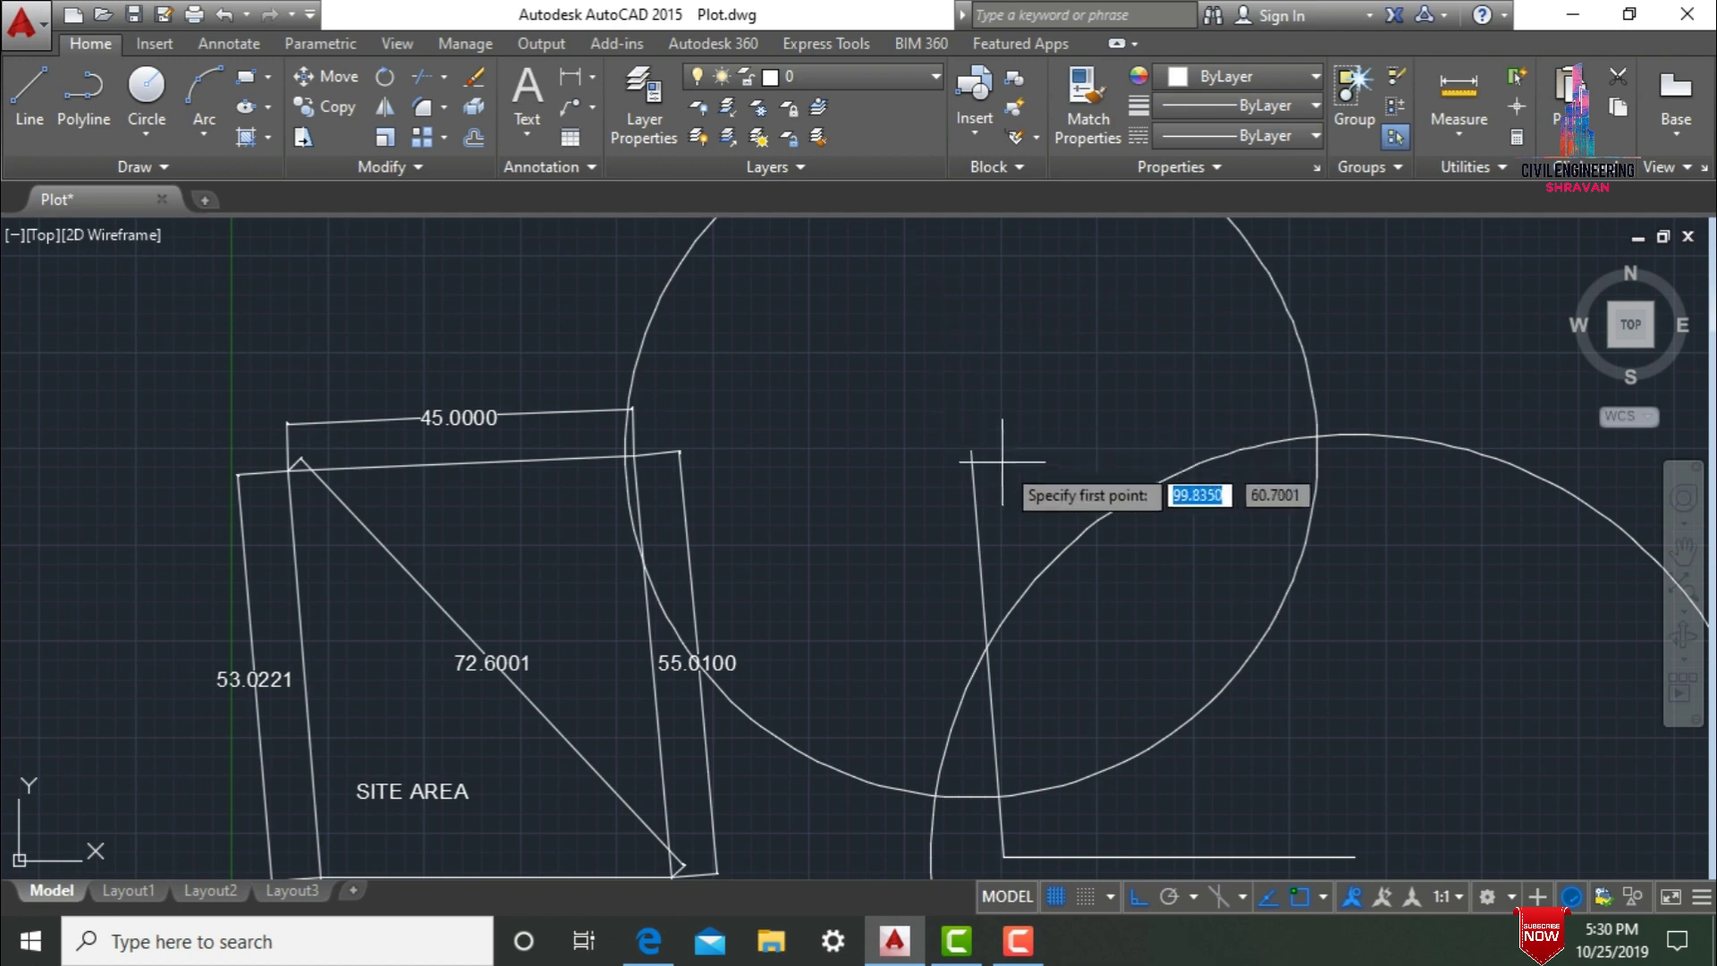
click(964, 452)
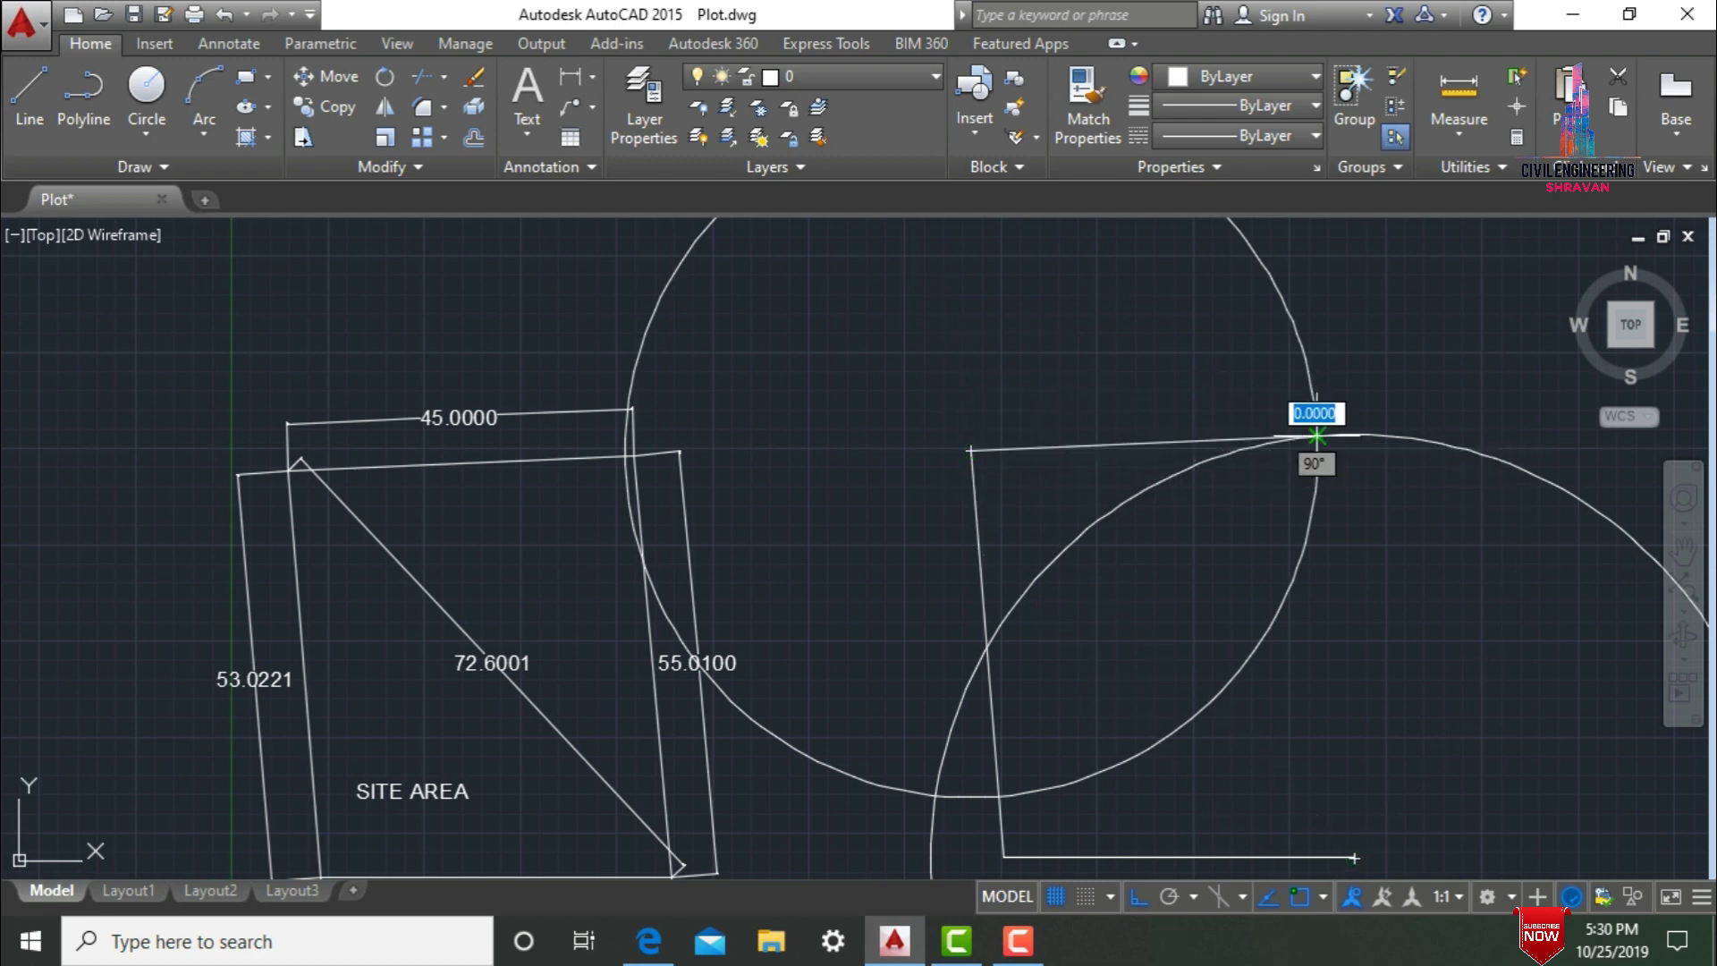
click(1317, 436)
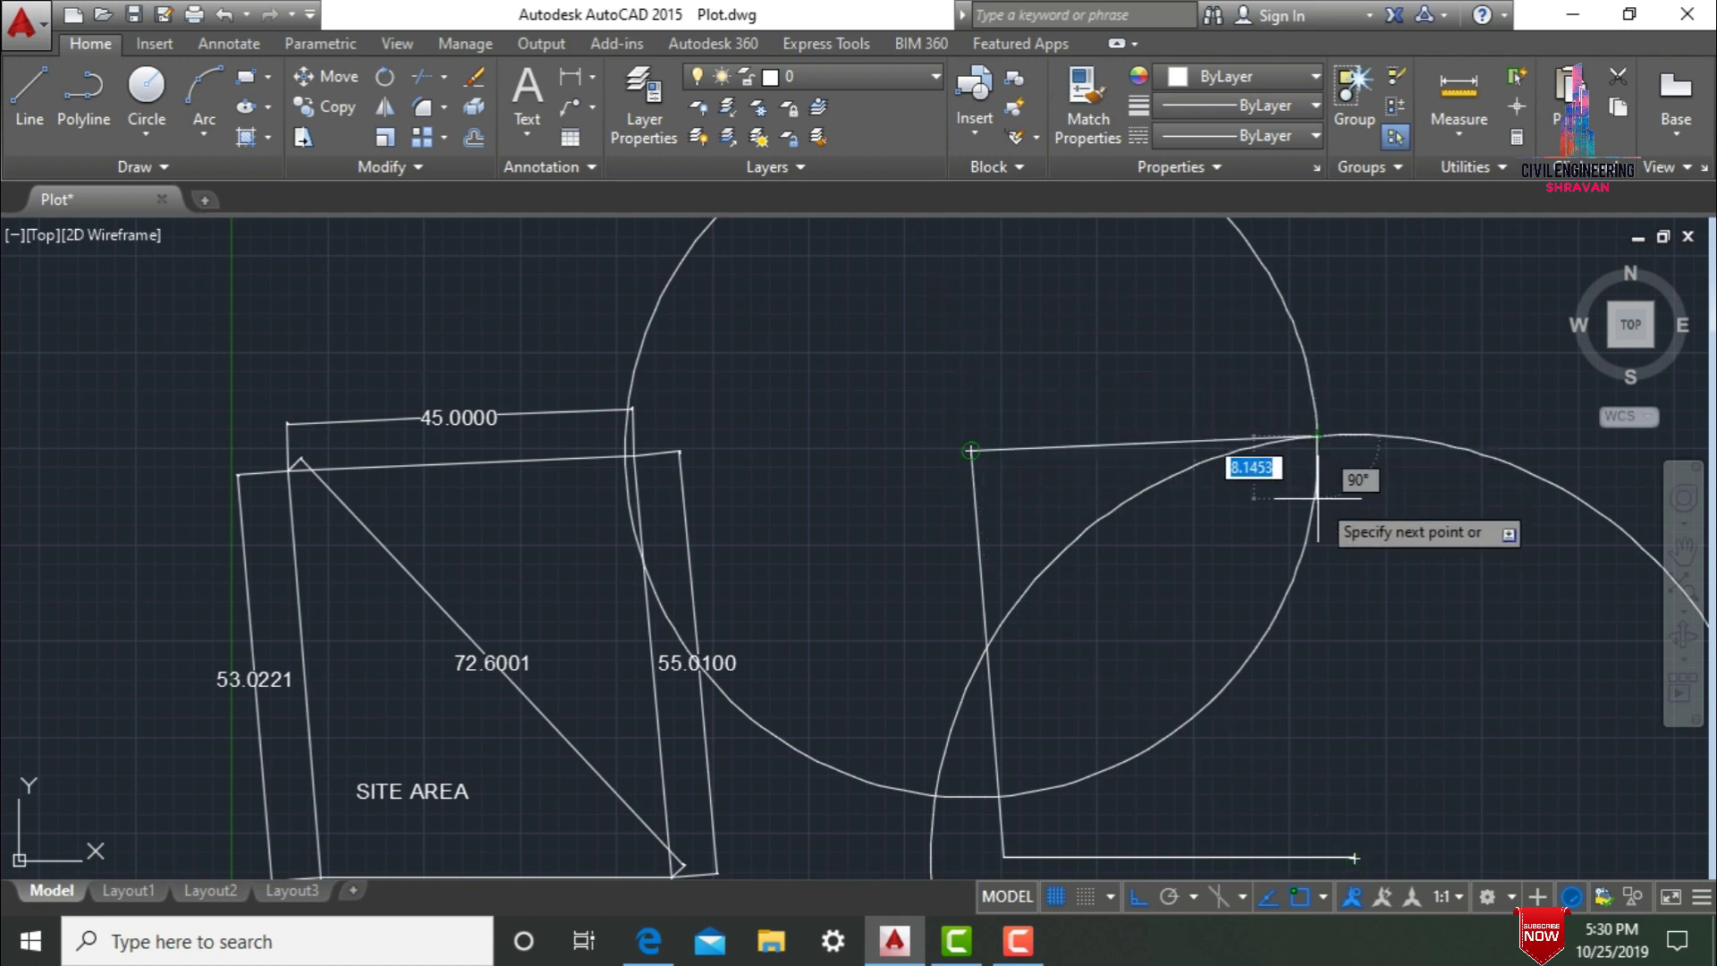
click(1355, 857)
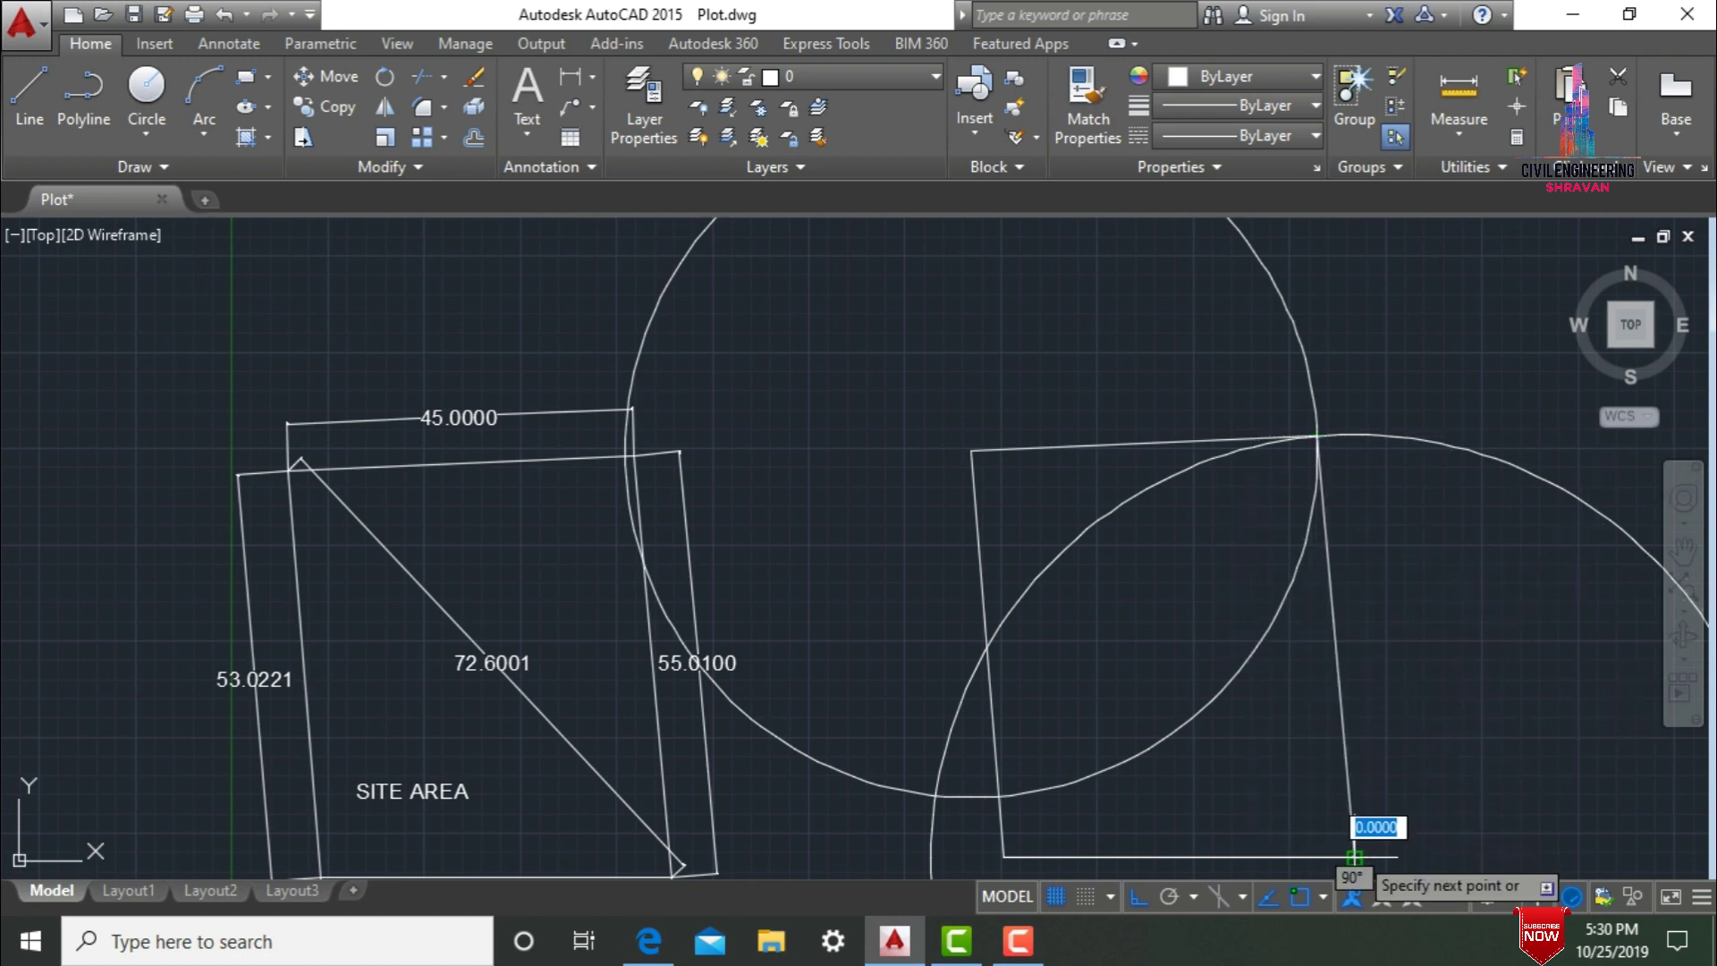
key(Escape)
Delete the two remaining construction circles, leaving only the four-sided plot outline.
click(1257, 644)
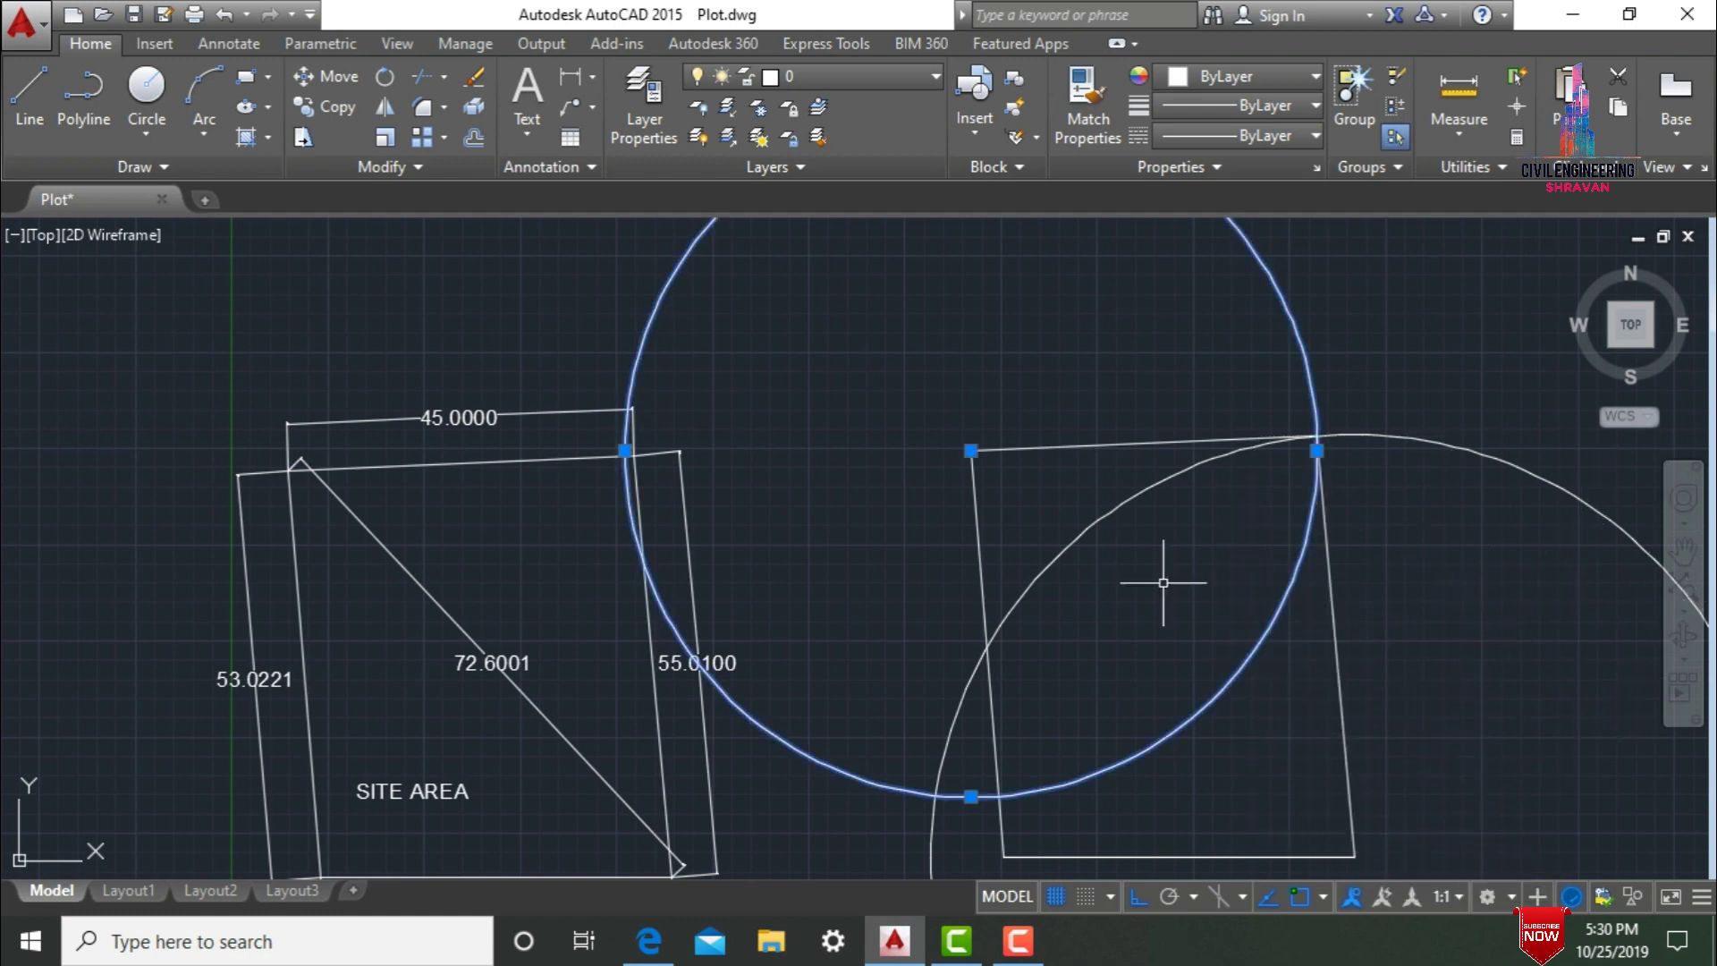
click(1118, 506)
key(Delete)
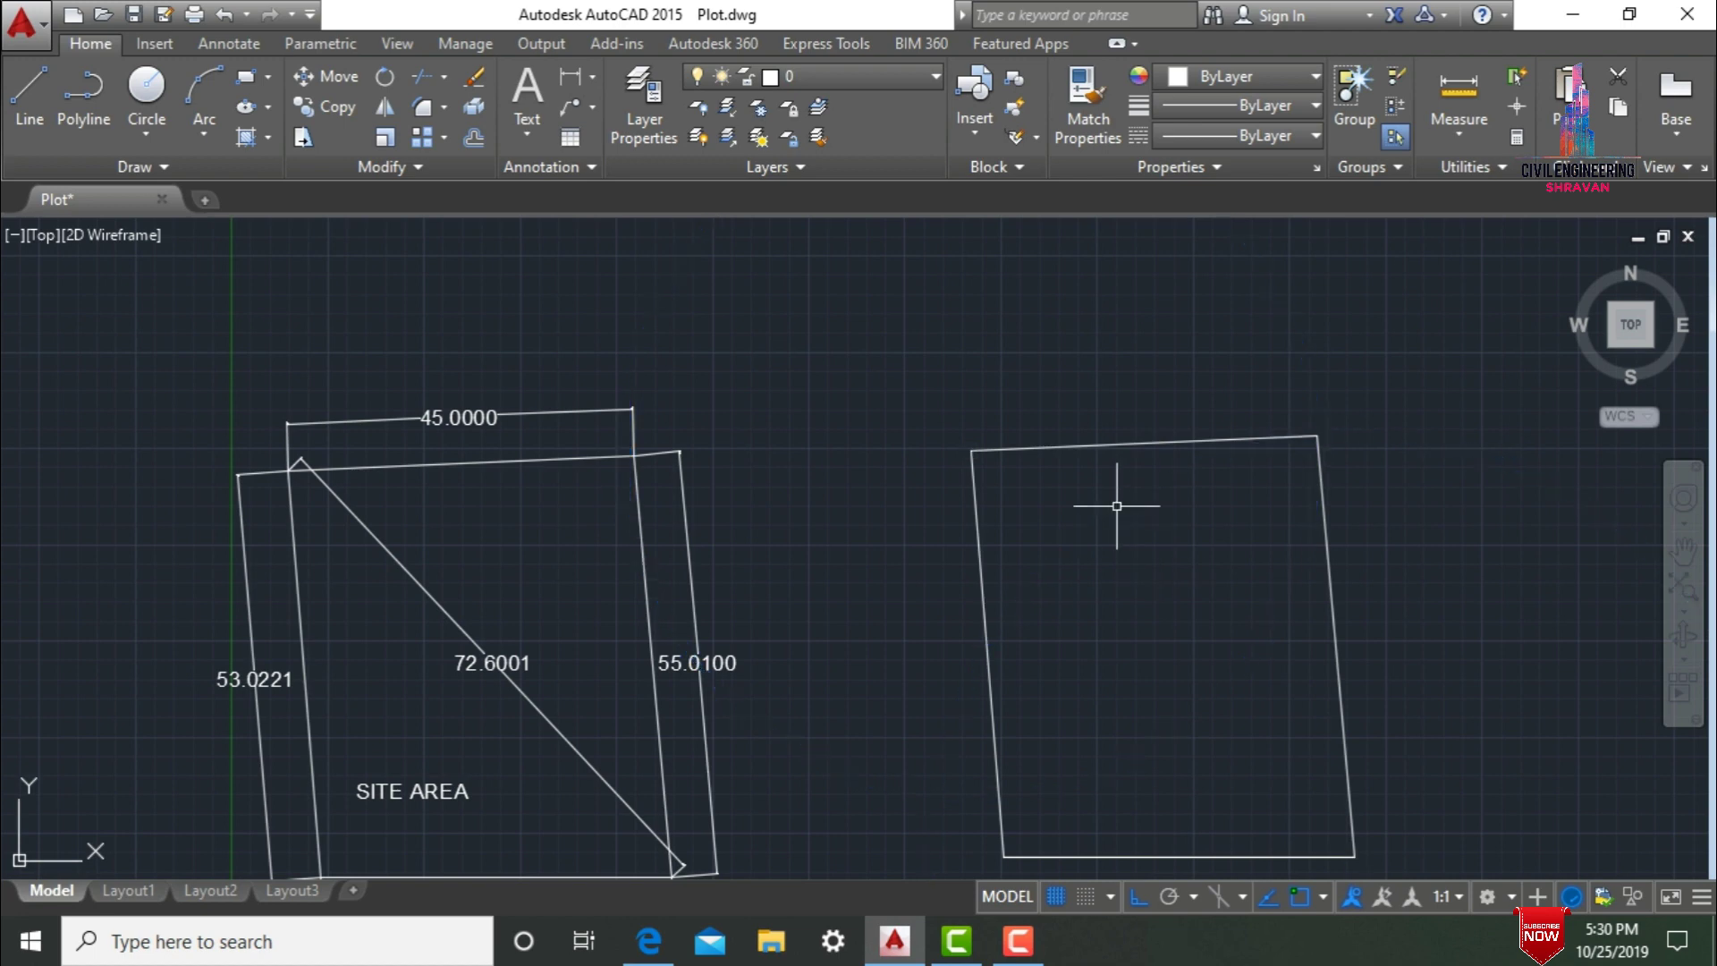
scroll(1243, 398, down, 2)
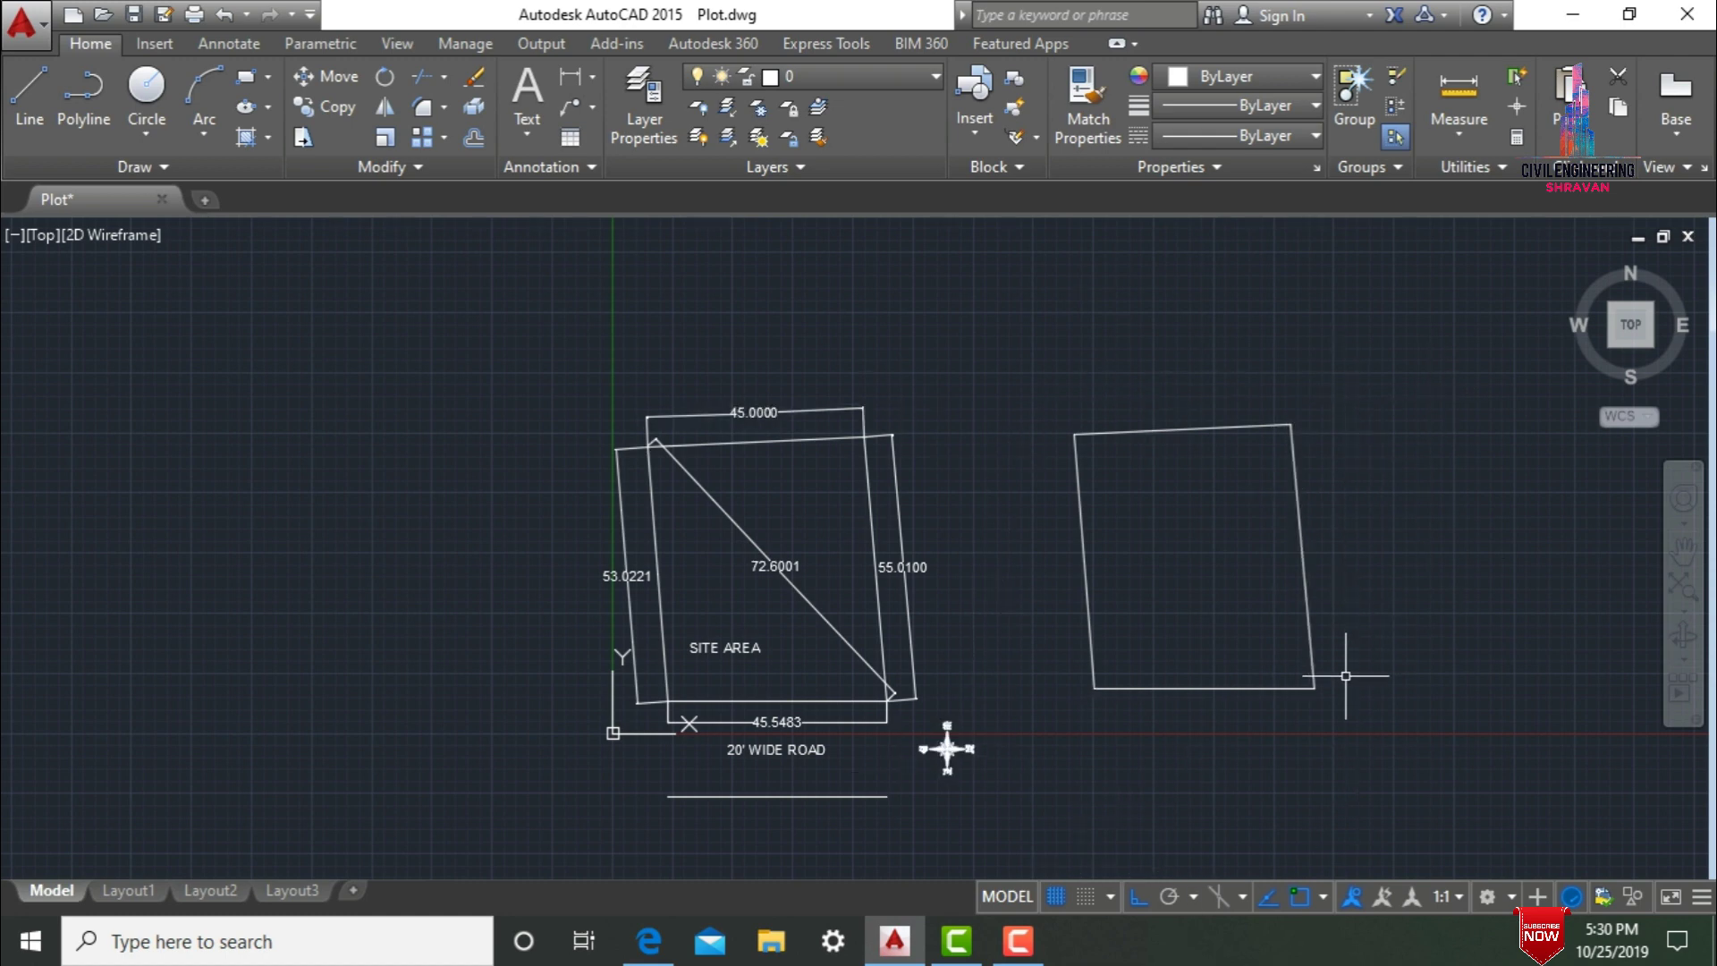
Add a linear dimension below the new plot's base line, between its two bottom corners.
scroll(1346, 675, up, 2)
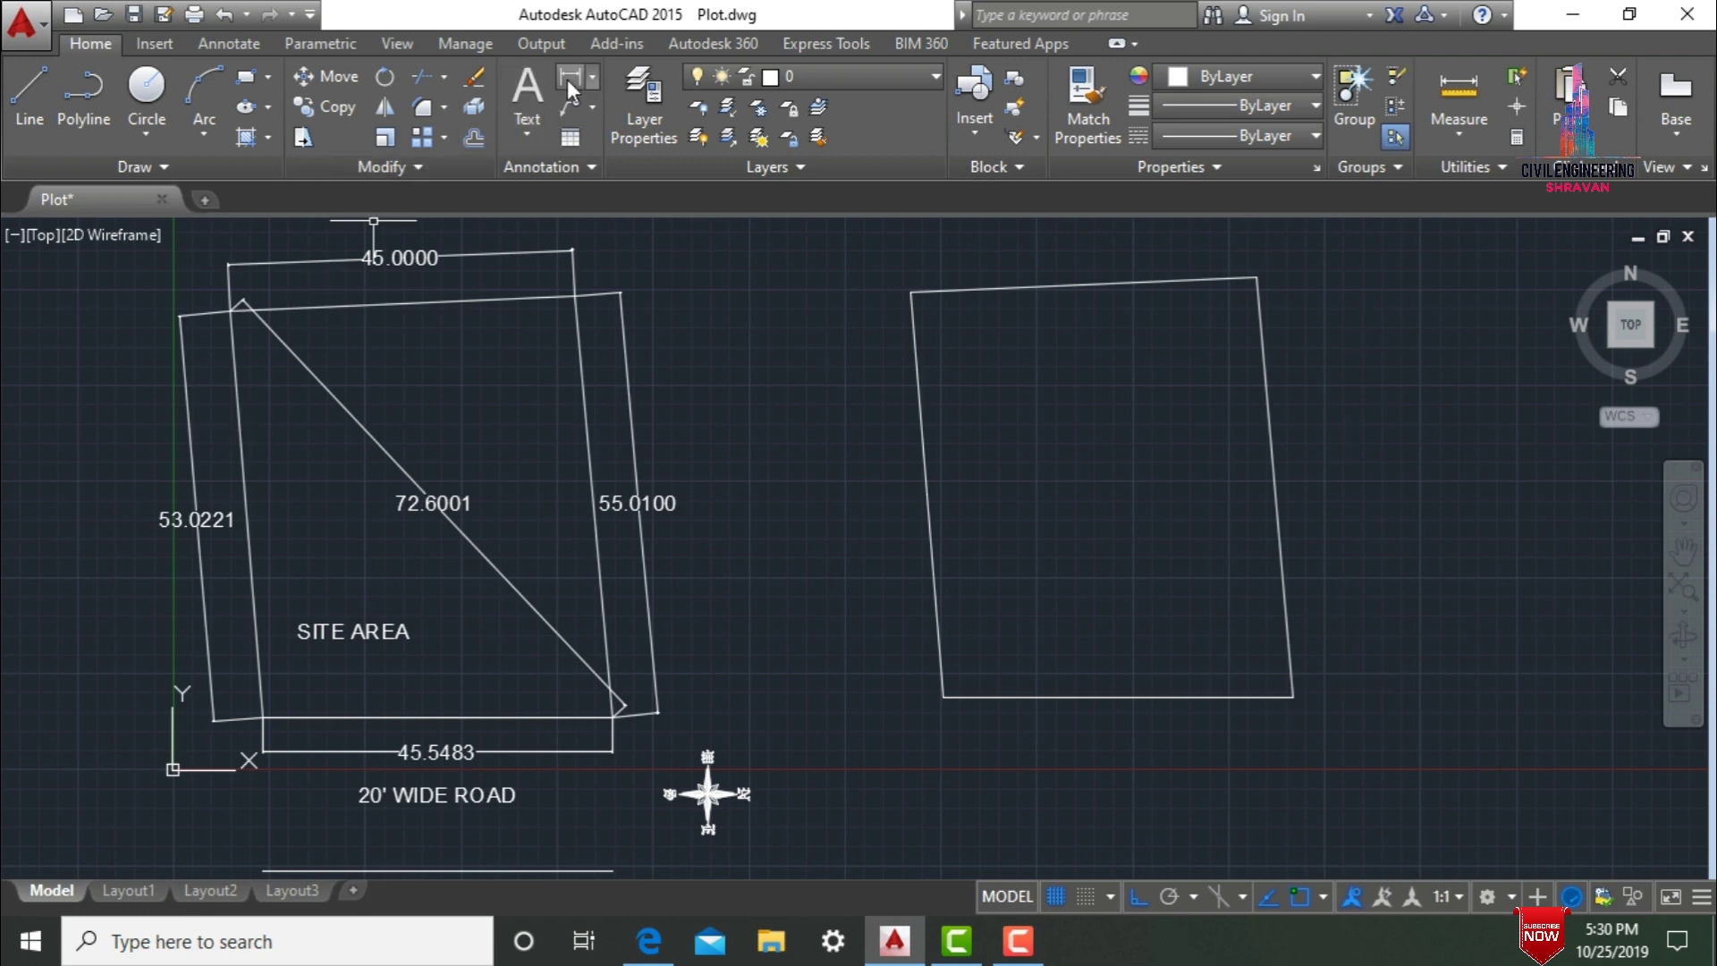
click(567, 78)
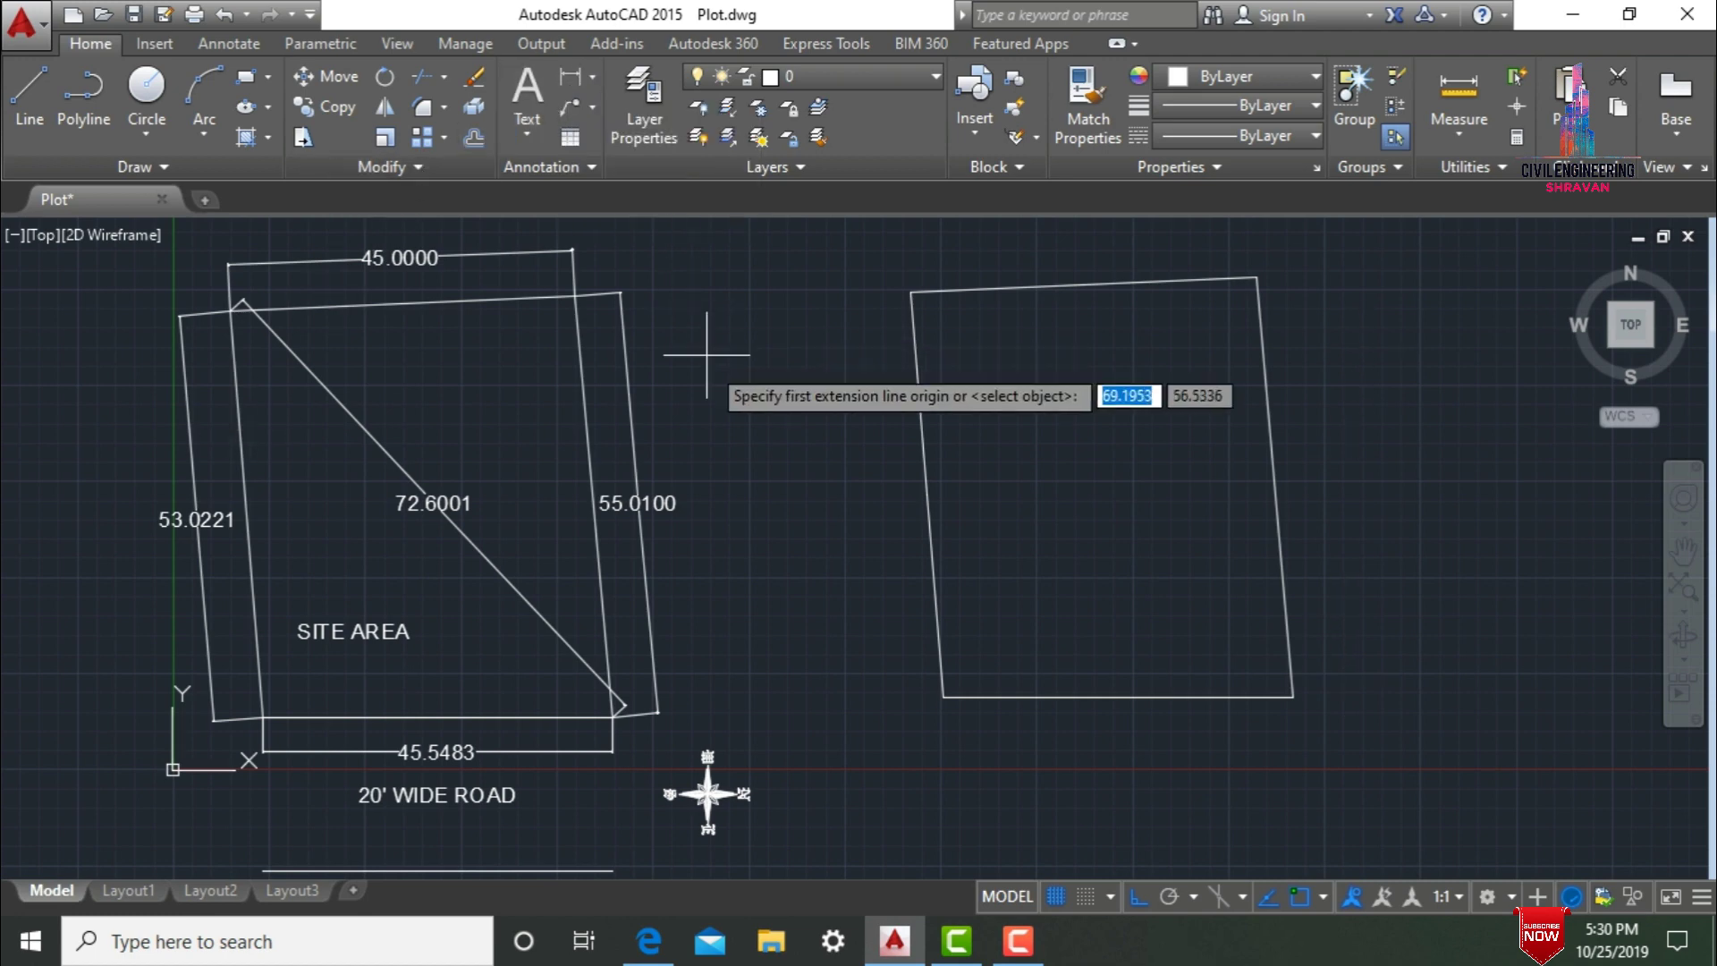
click(944, 697)
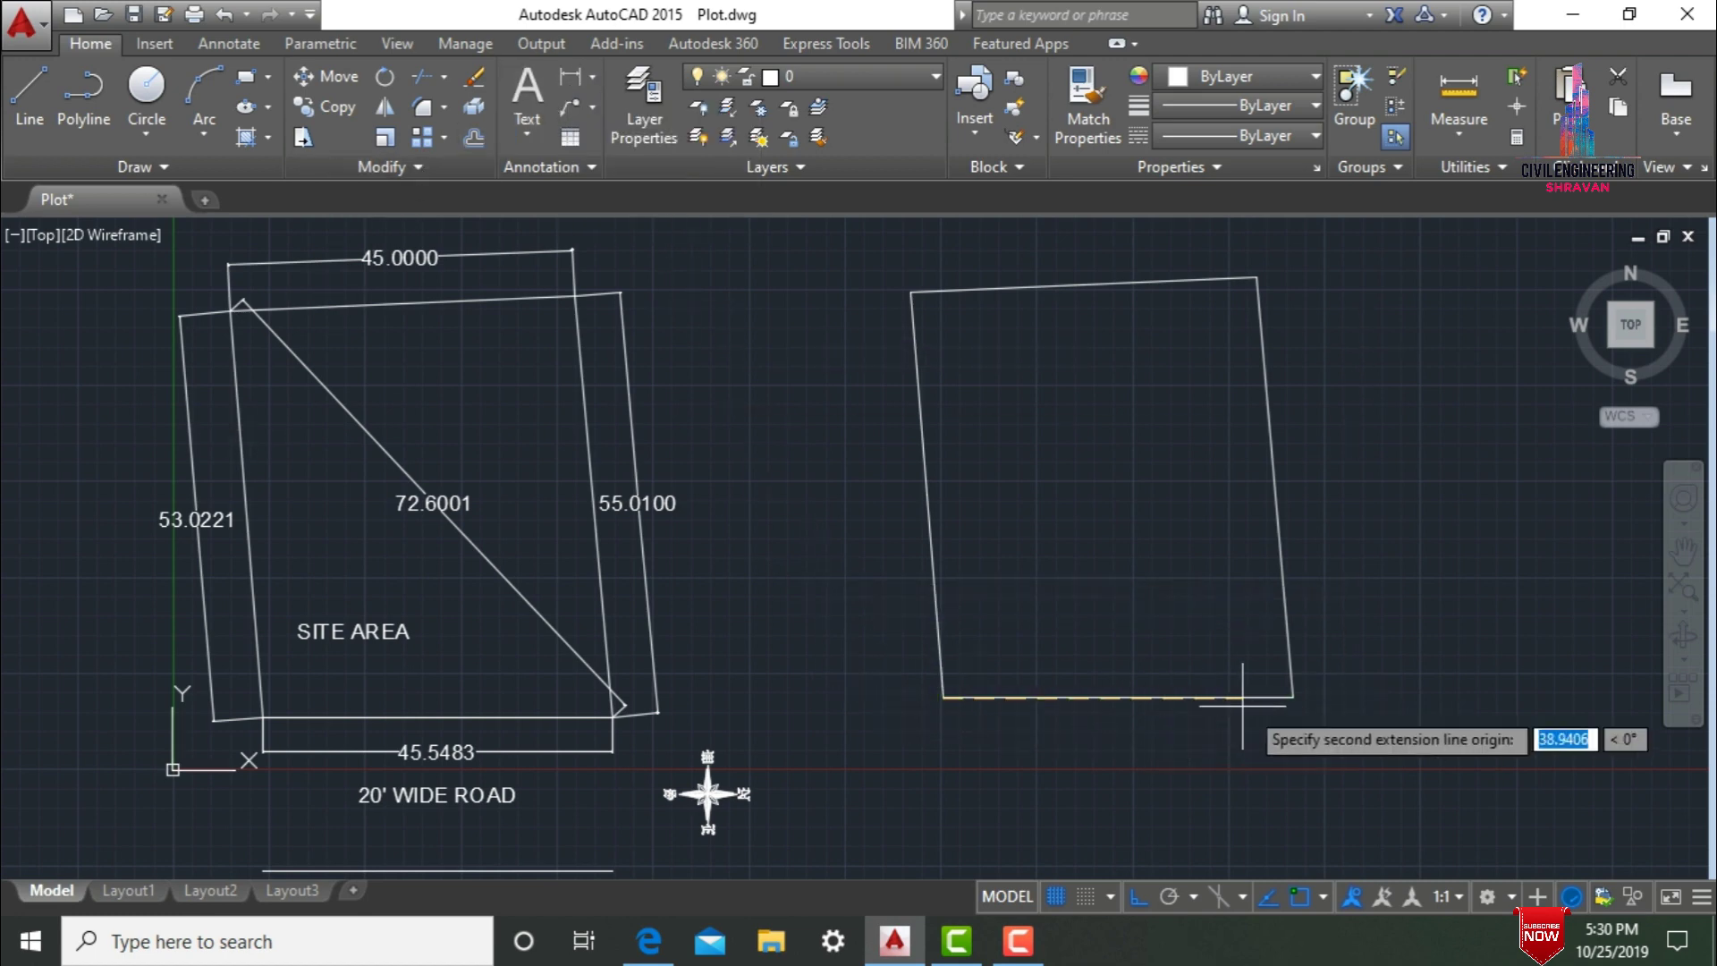
click(1293, 696)
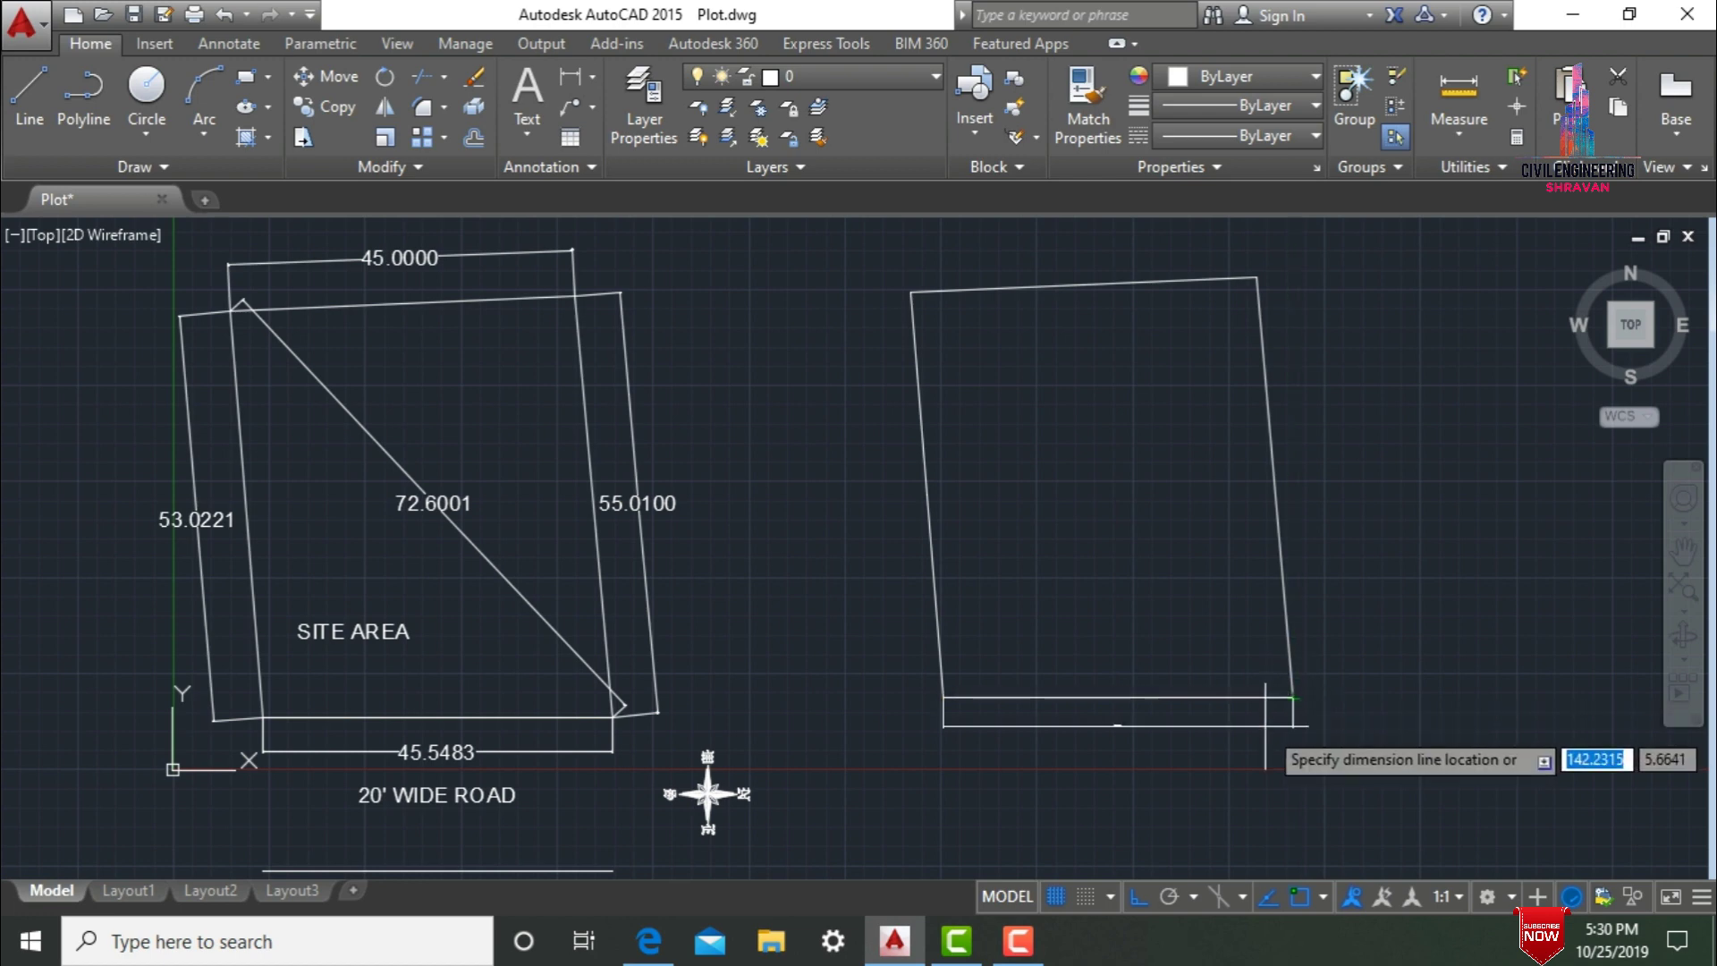
Set the text height of the new plot's base dimension to 2.
scroll(1130, 674, up, 6)
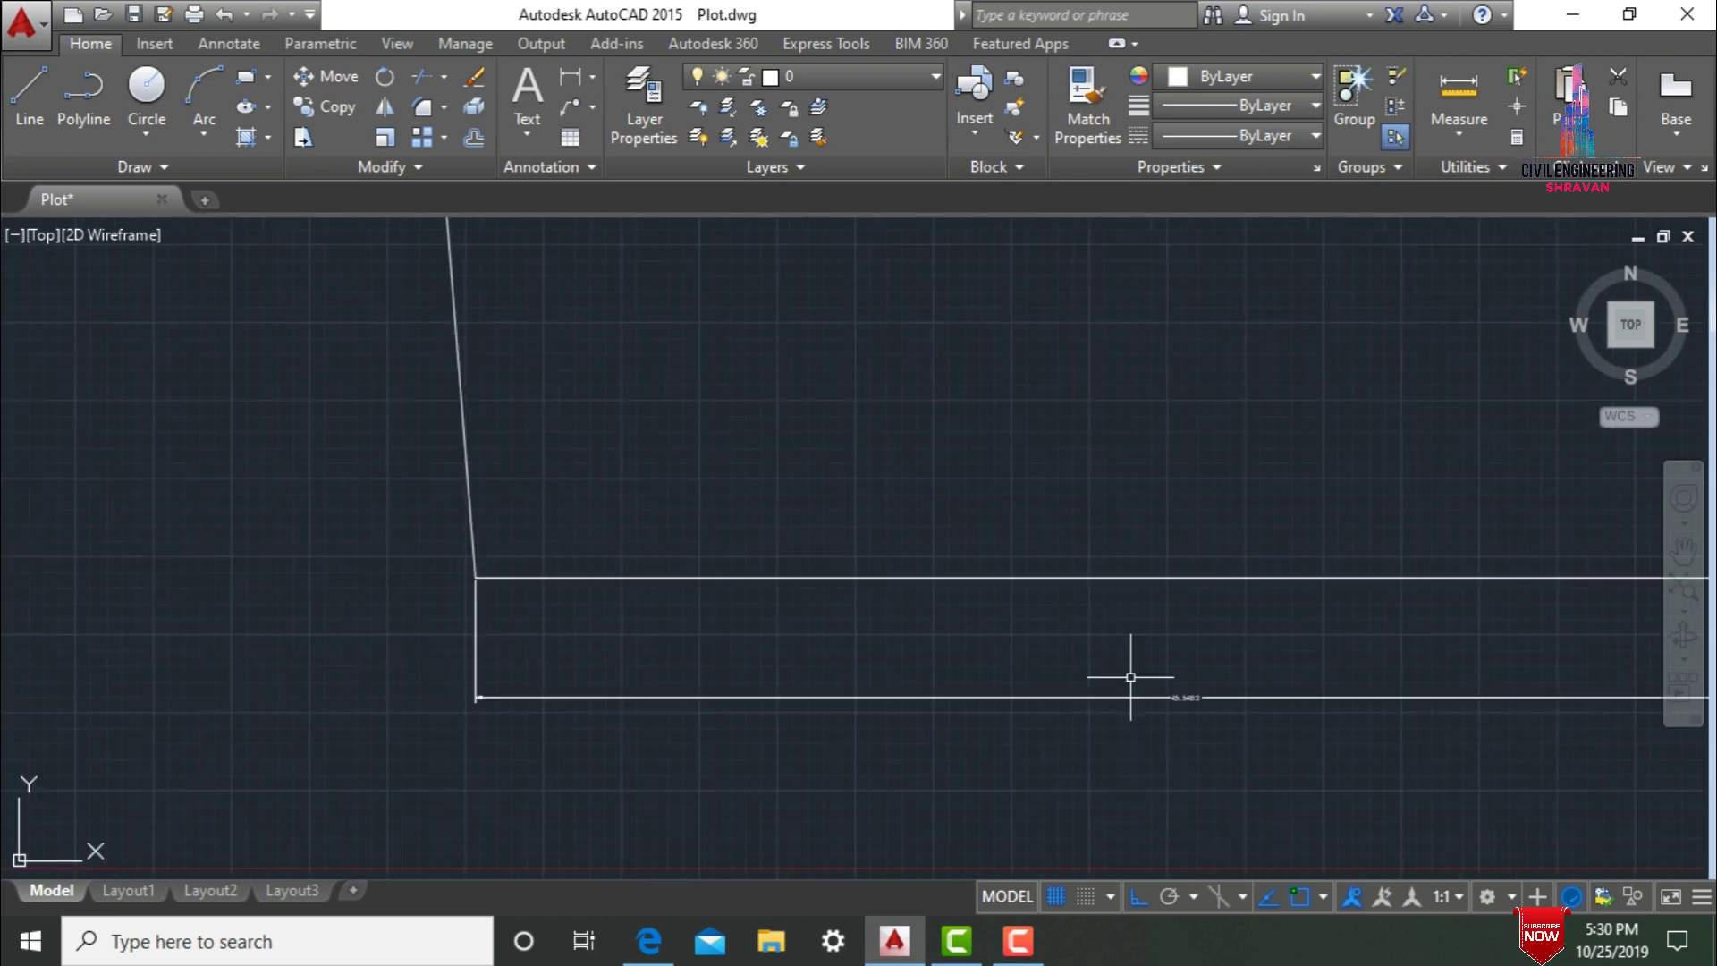
scroll(1252, 716, up, 5)
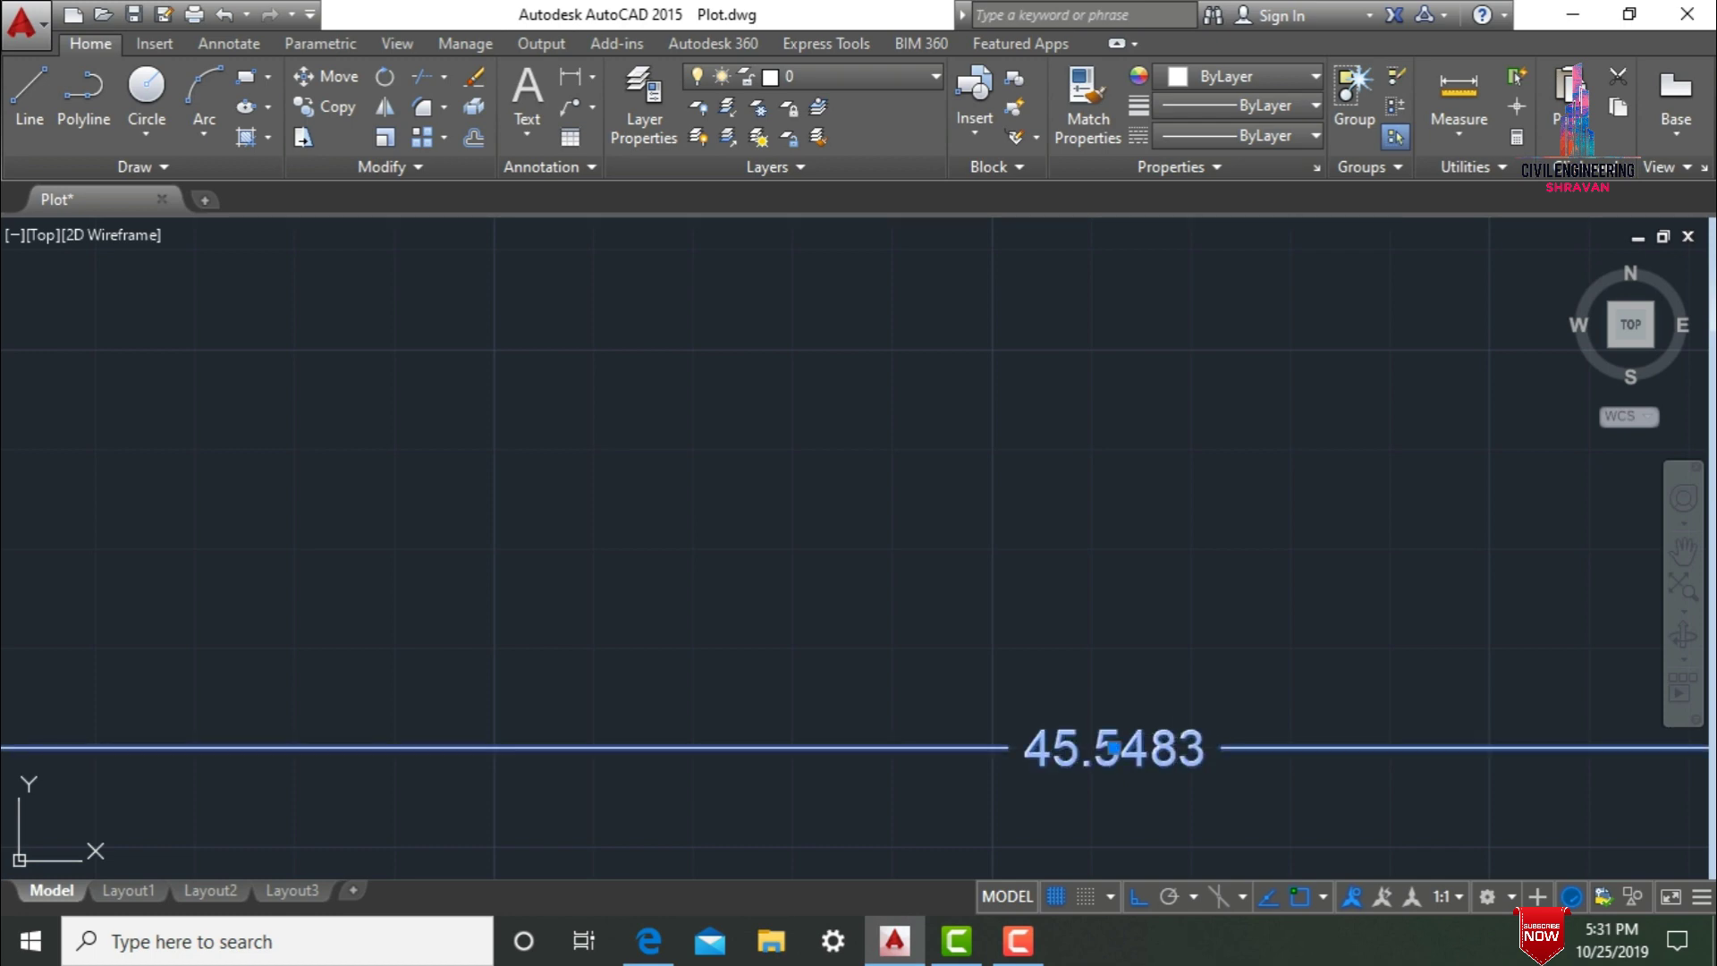
double_click(1113, 745)
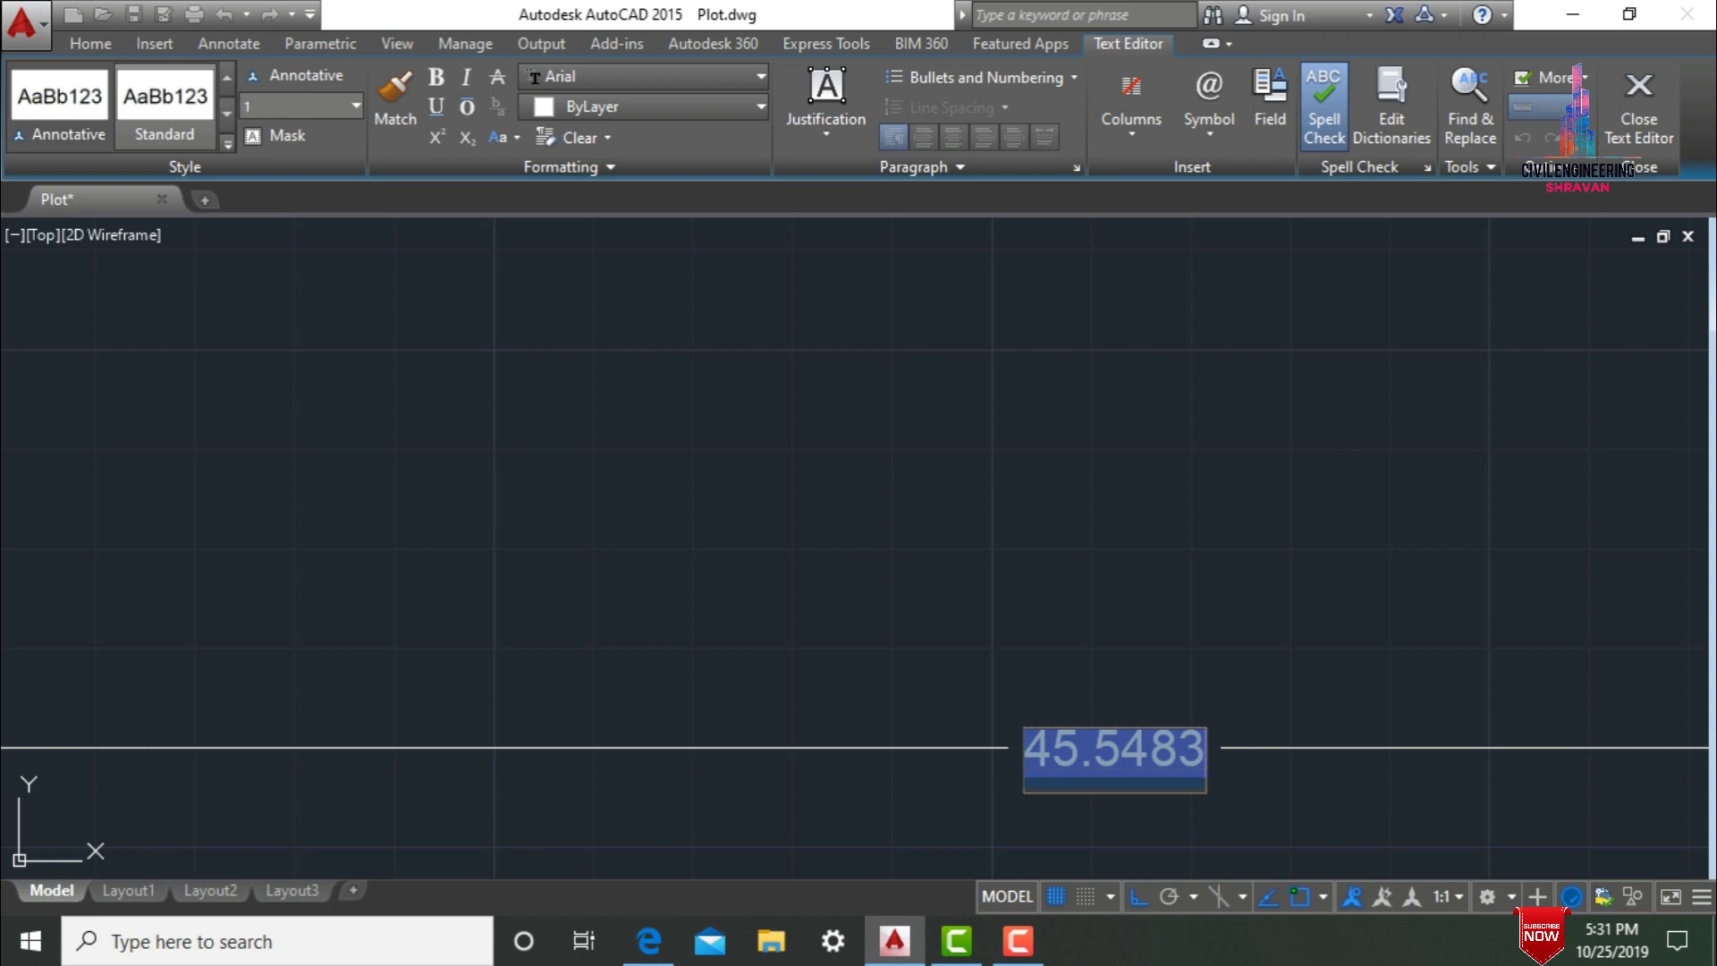
key(Return)
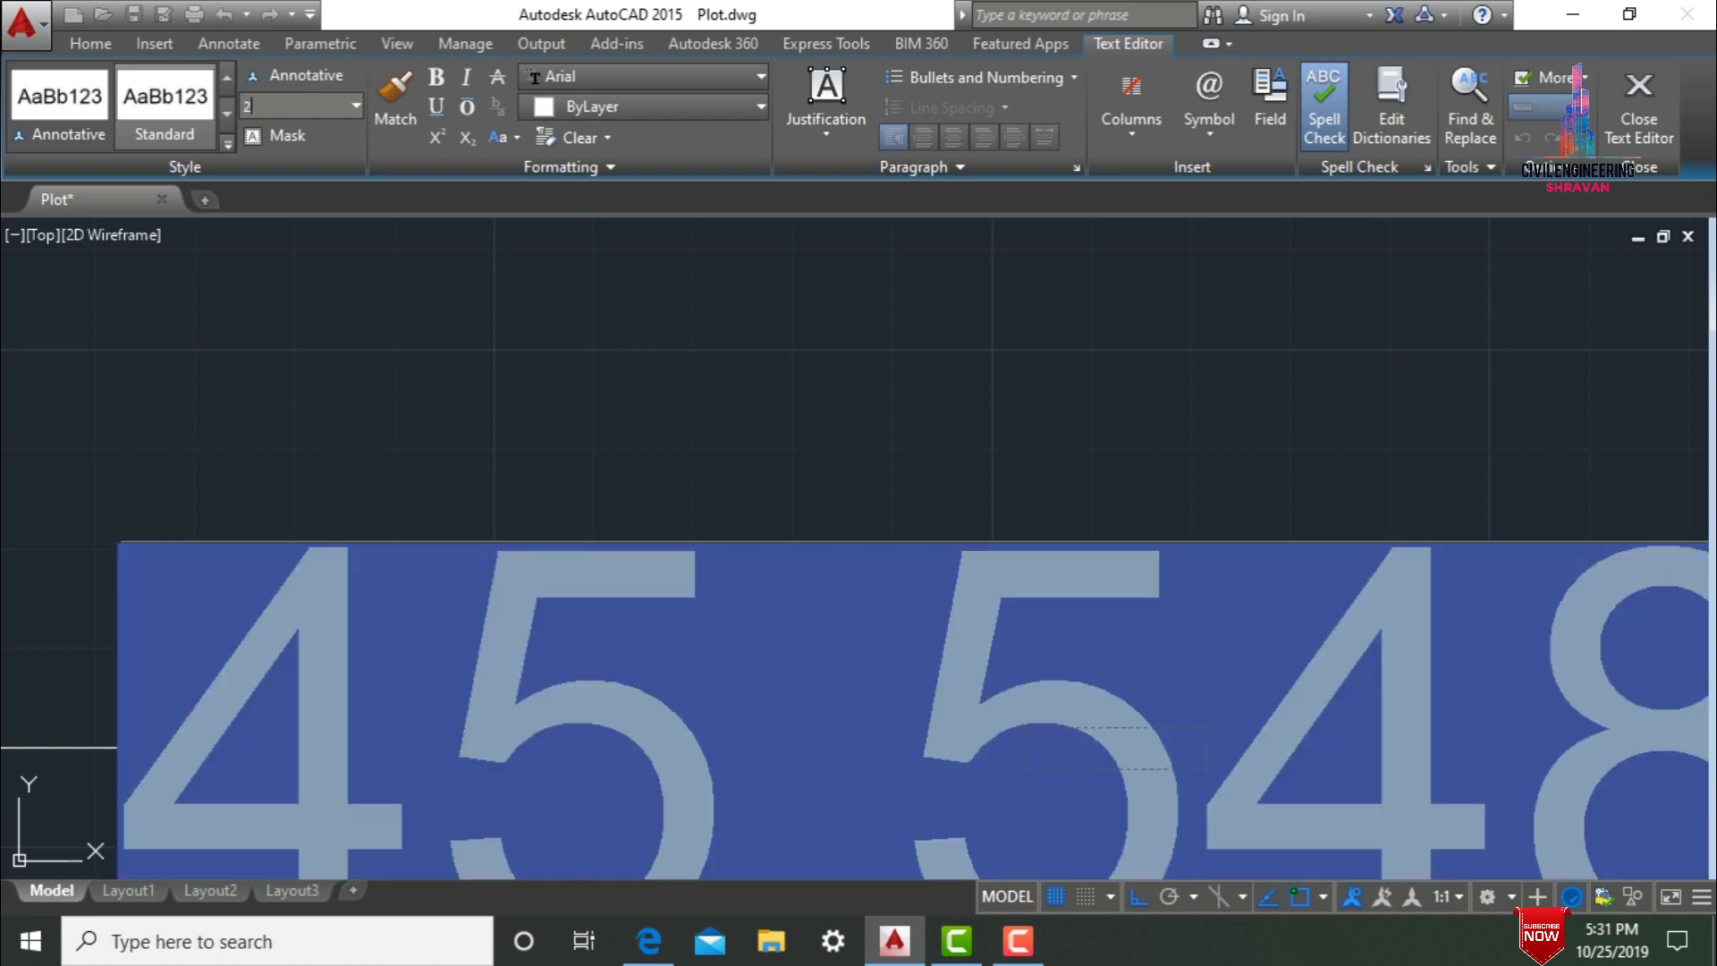
click(385, 295)
Add an aligned dimension to the new plot's left side, placed just outside the outline.
scroll(1109, 698, down, 10)
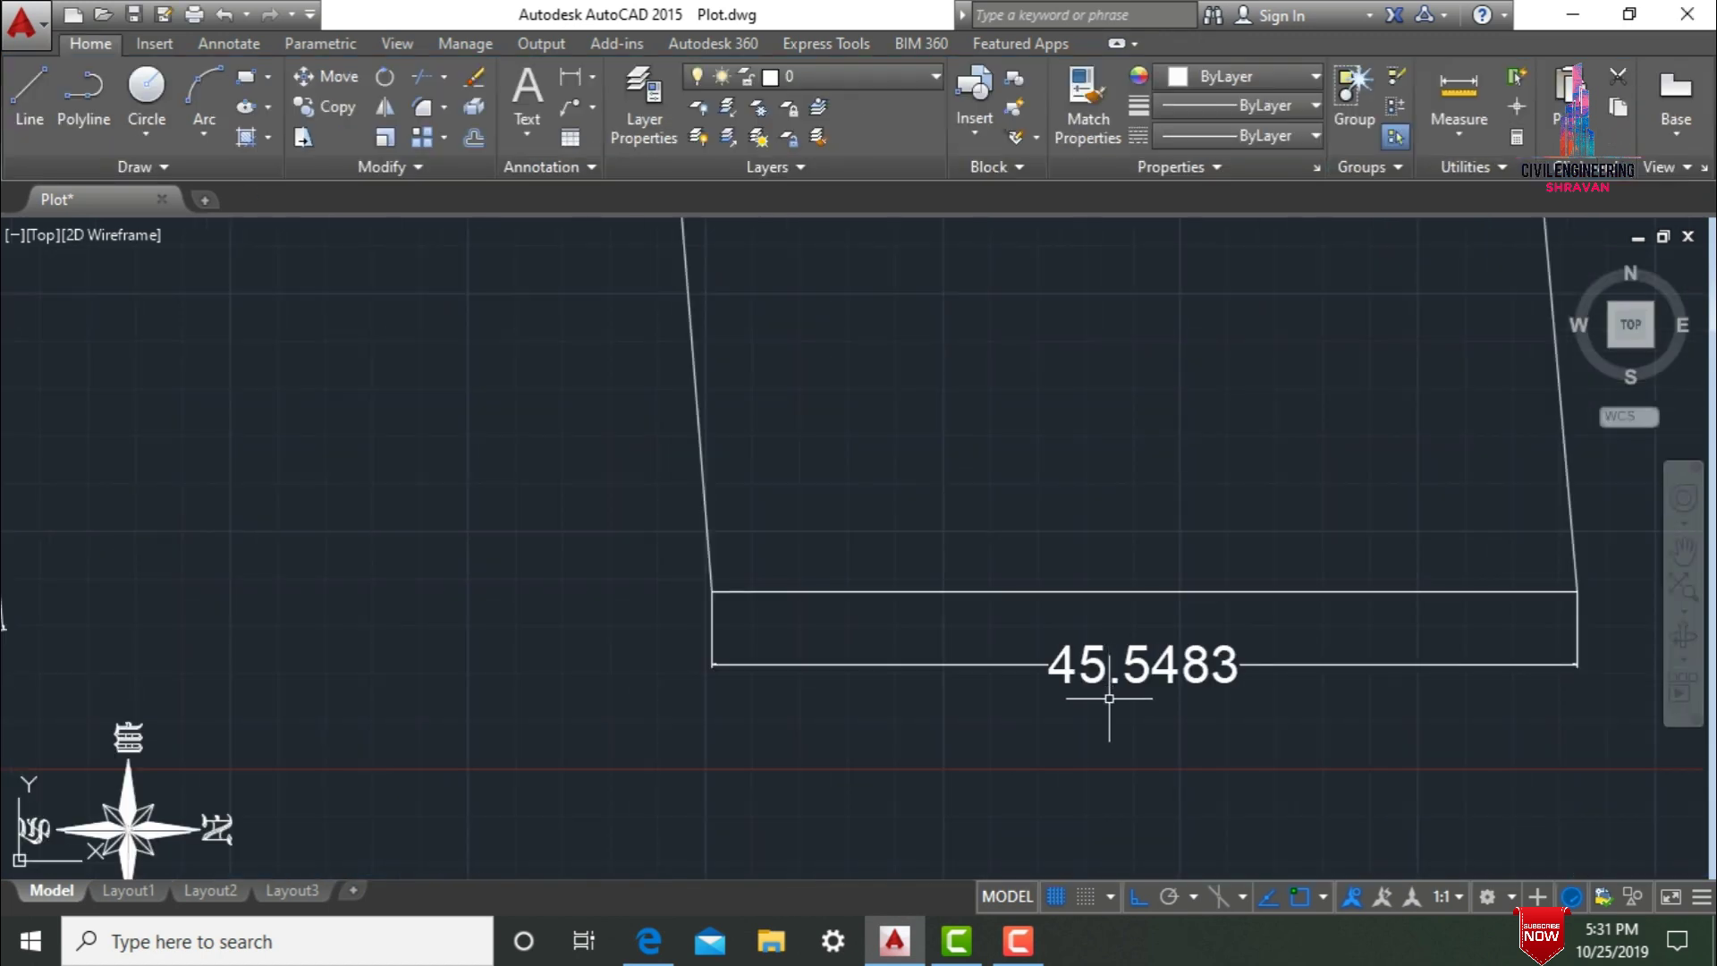
scroll(1109, 702, down, 2)
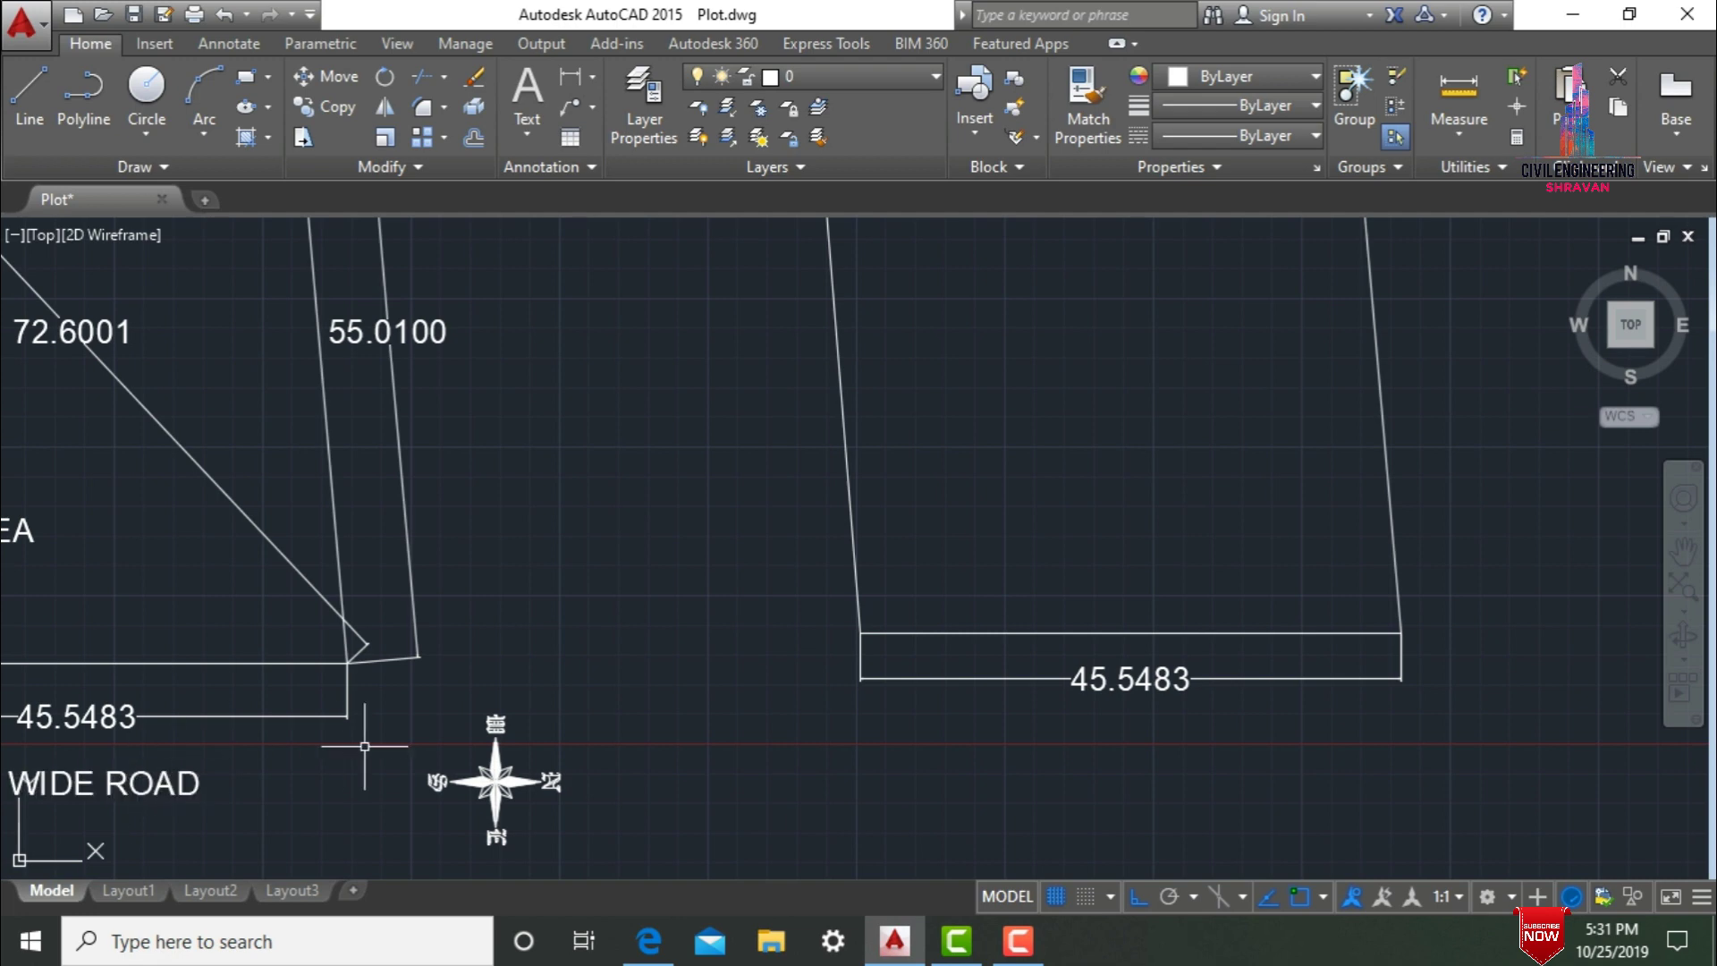
scroll(365, 752, down, 2)
scroll(658, 721, down, 2)
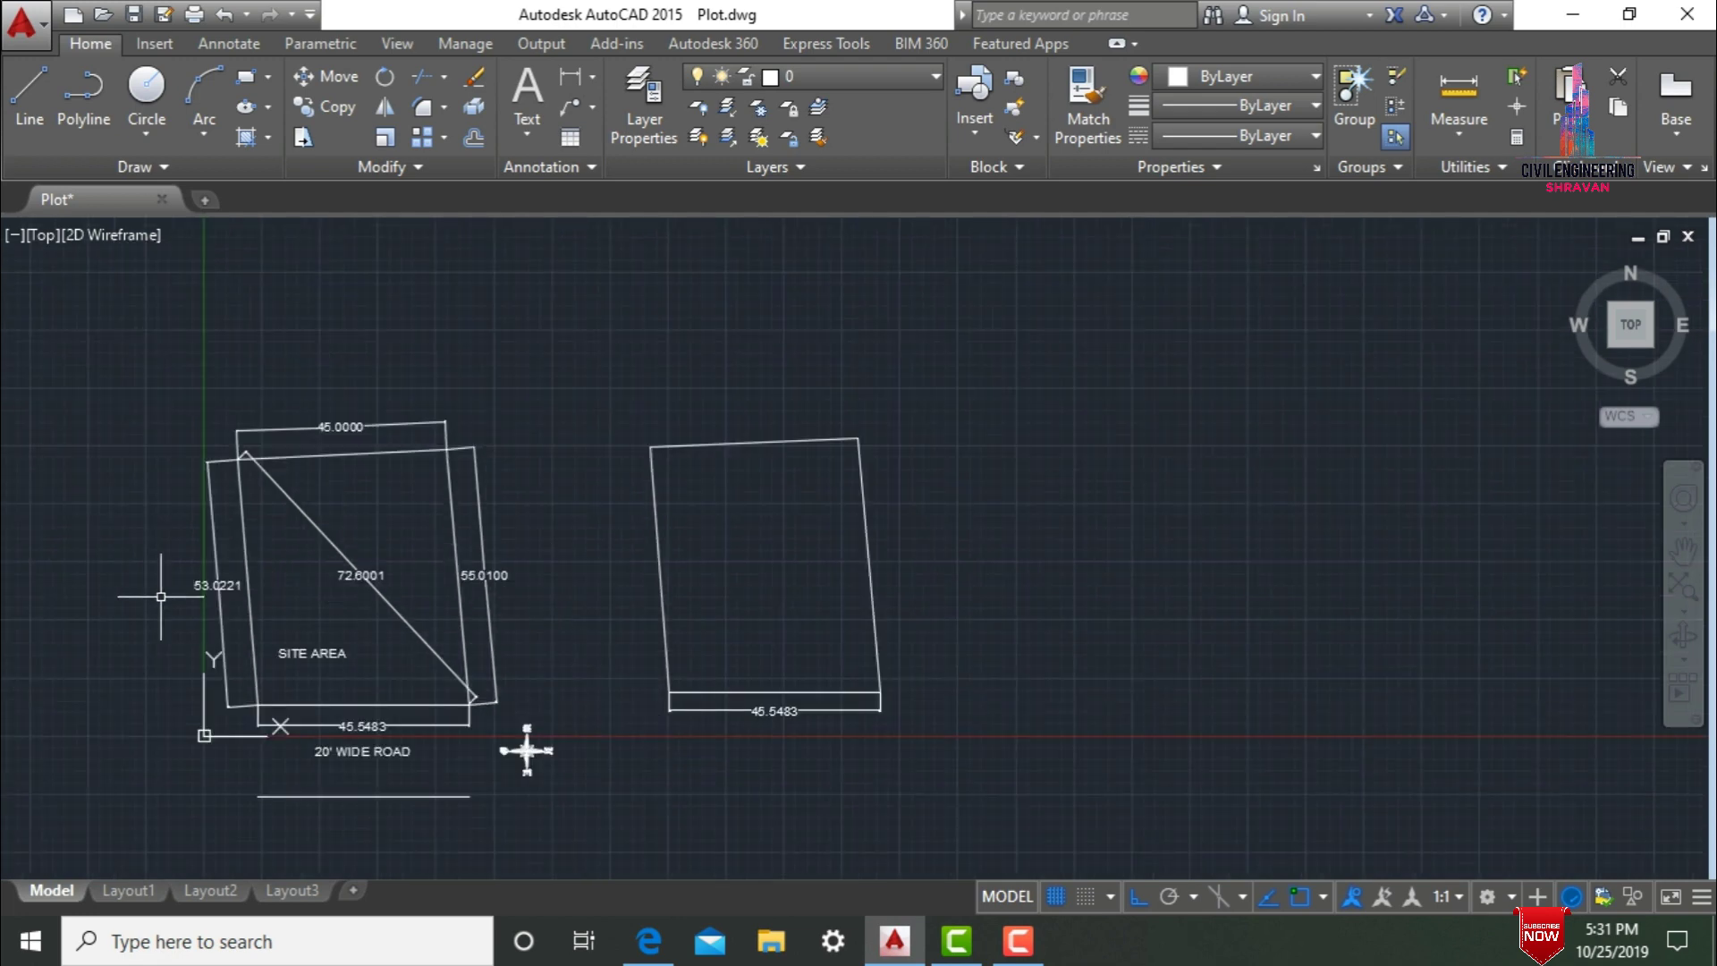
scroll(163, 592, up, 2)
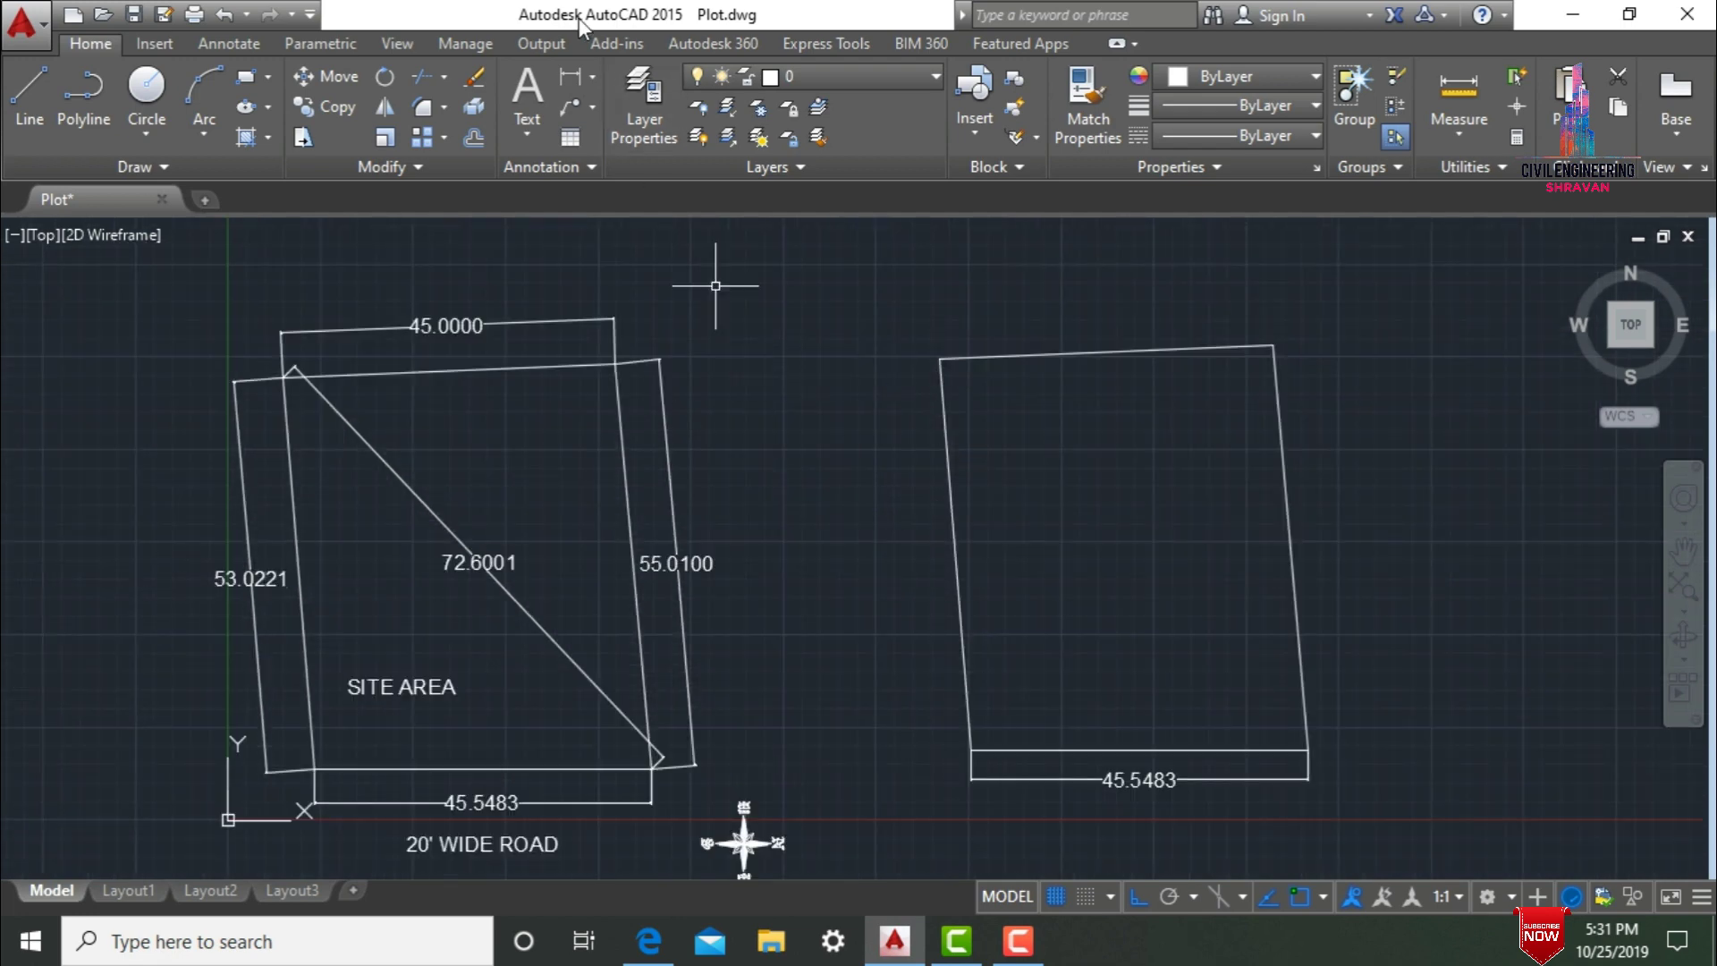
click(592, 77)
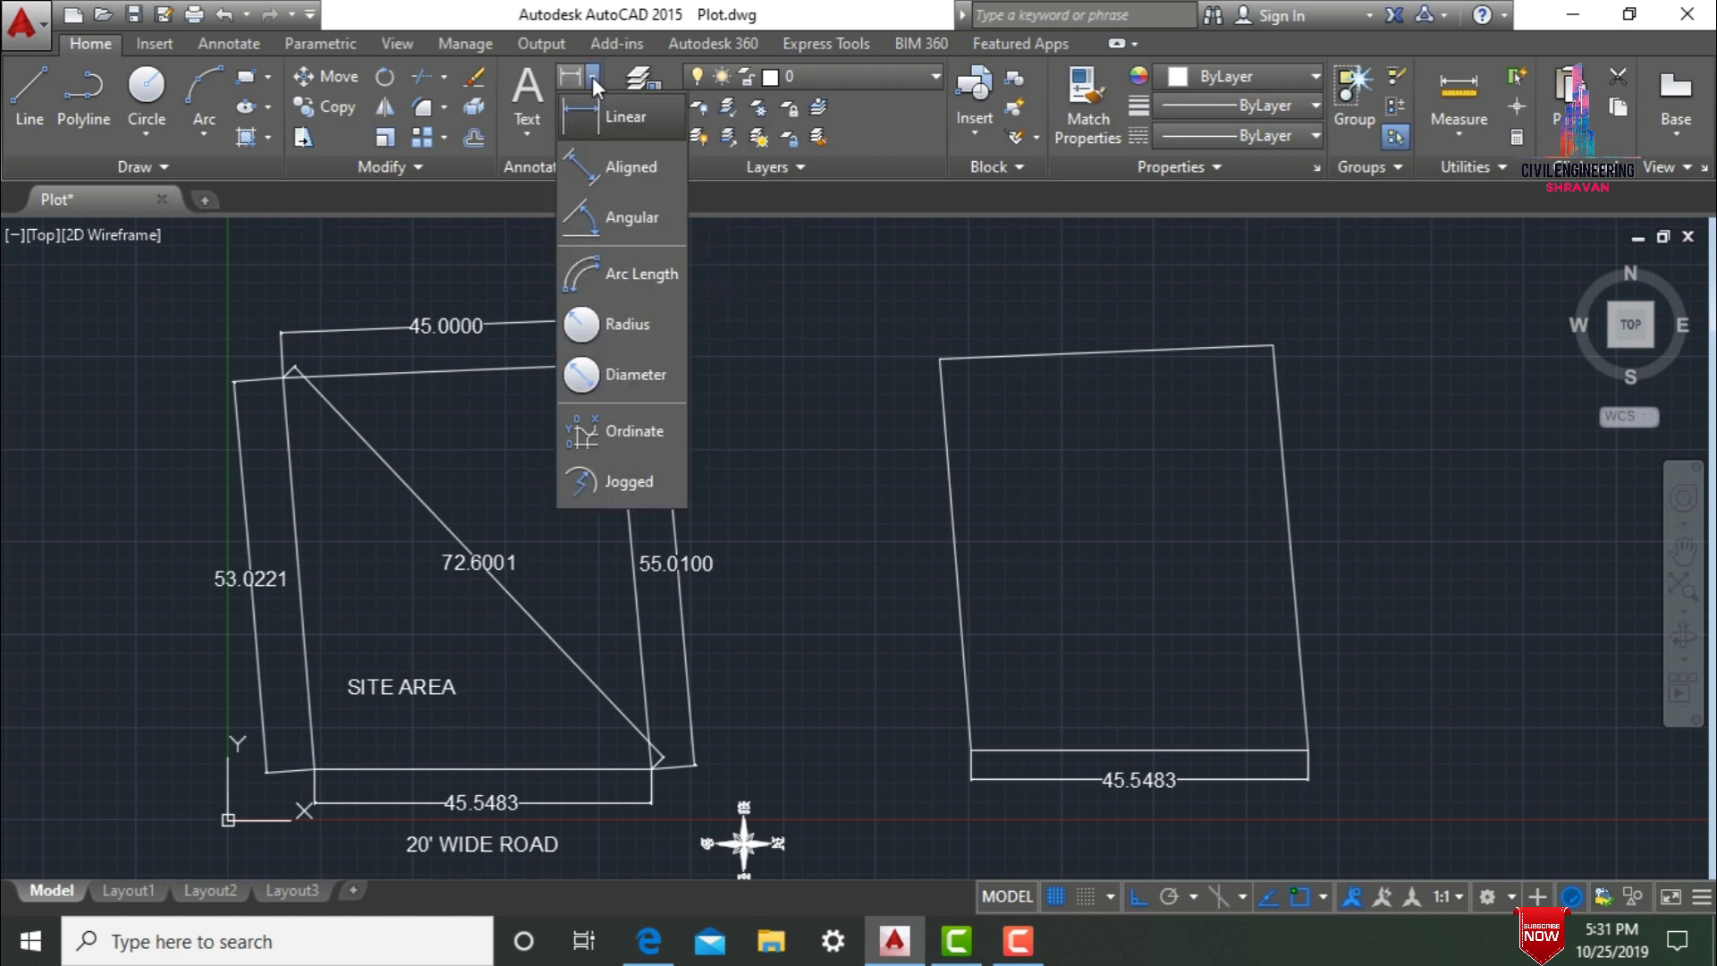
click(595, 160)
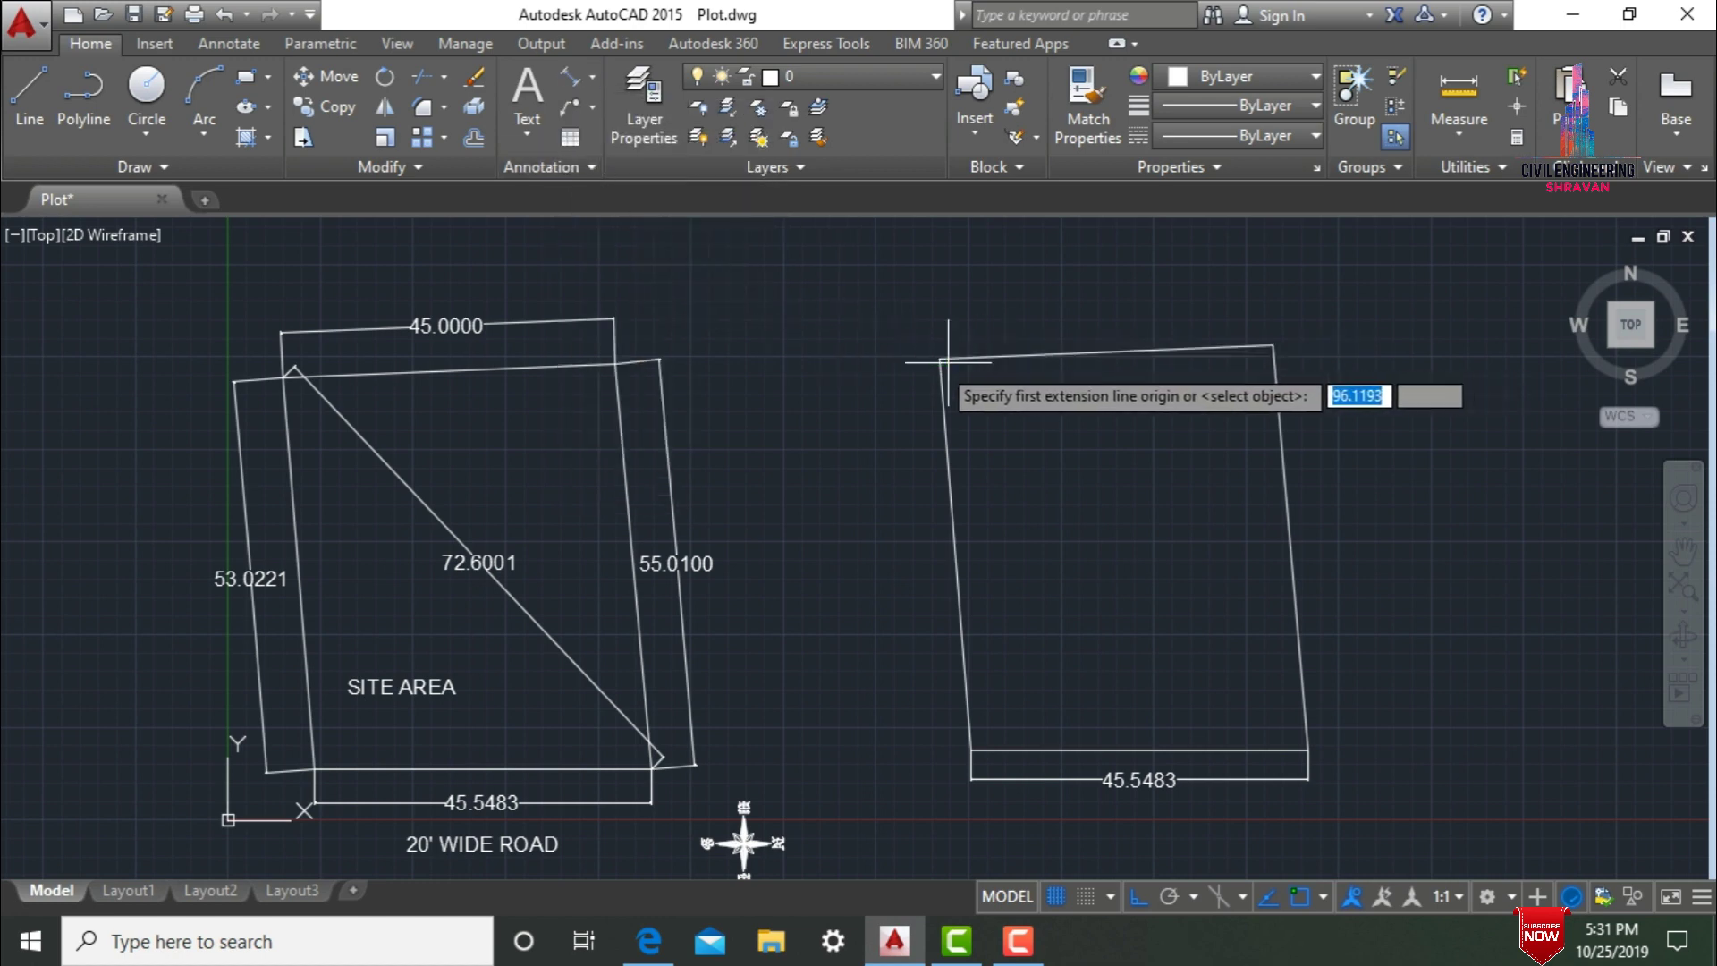
click(940, 358)
click(970, 752)
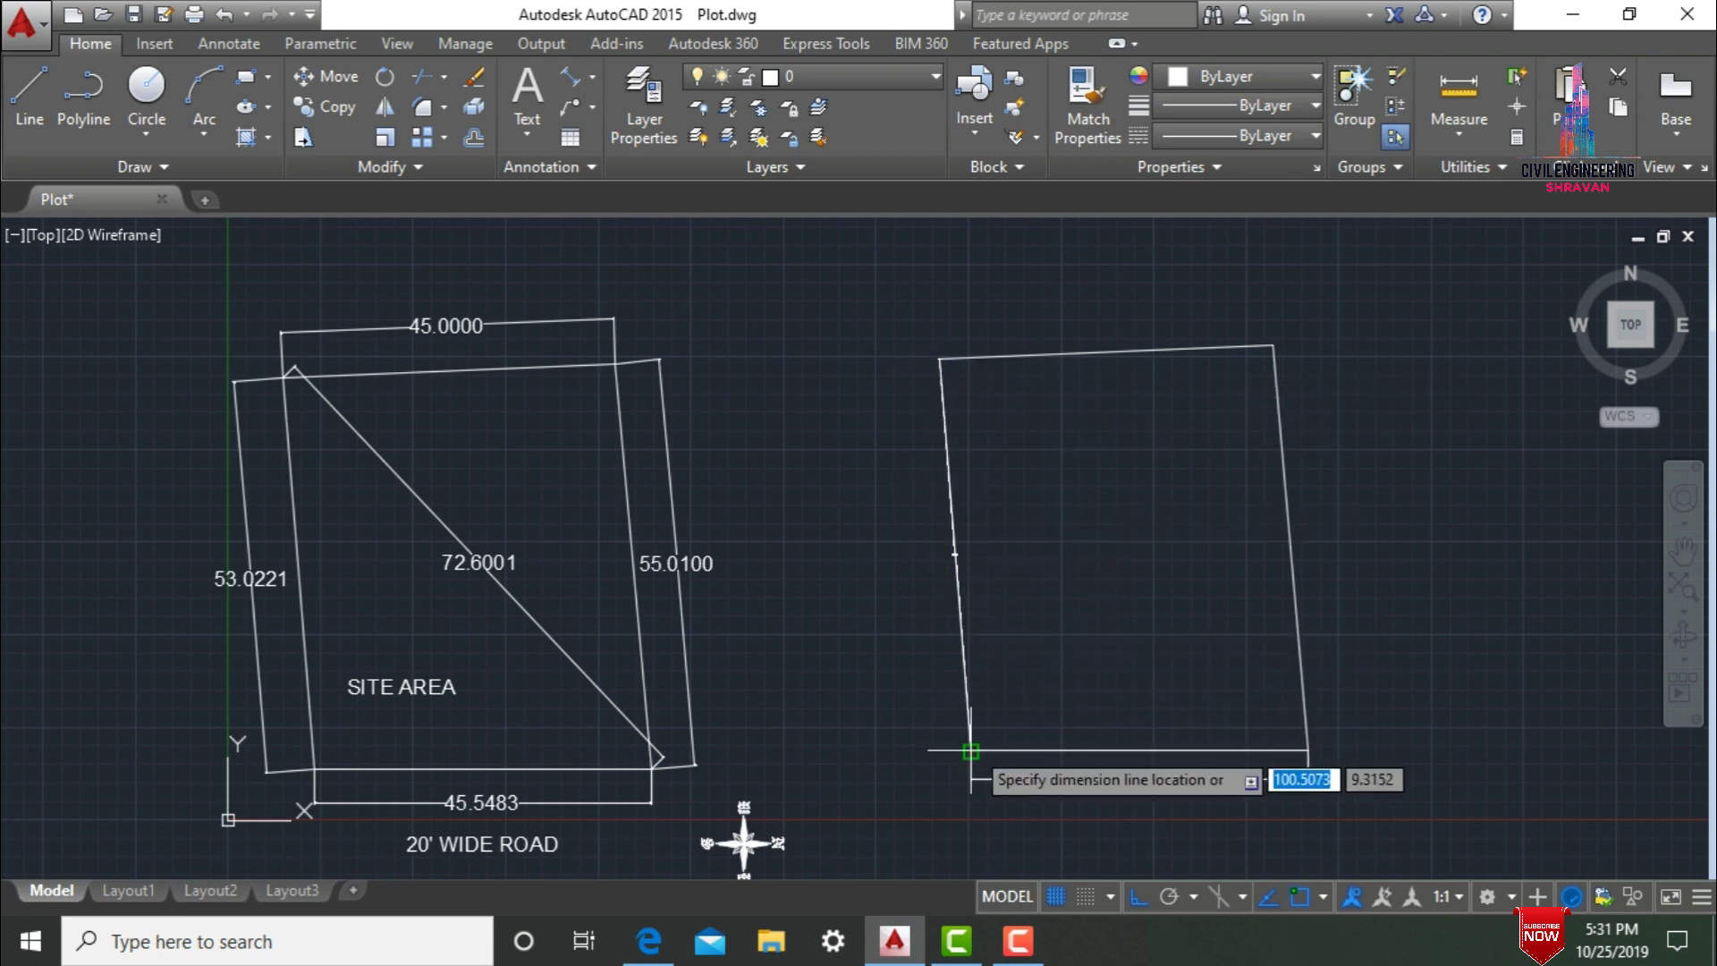
click(914, 667)
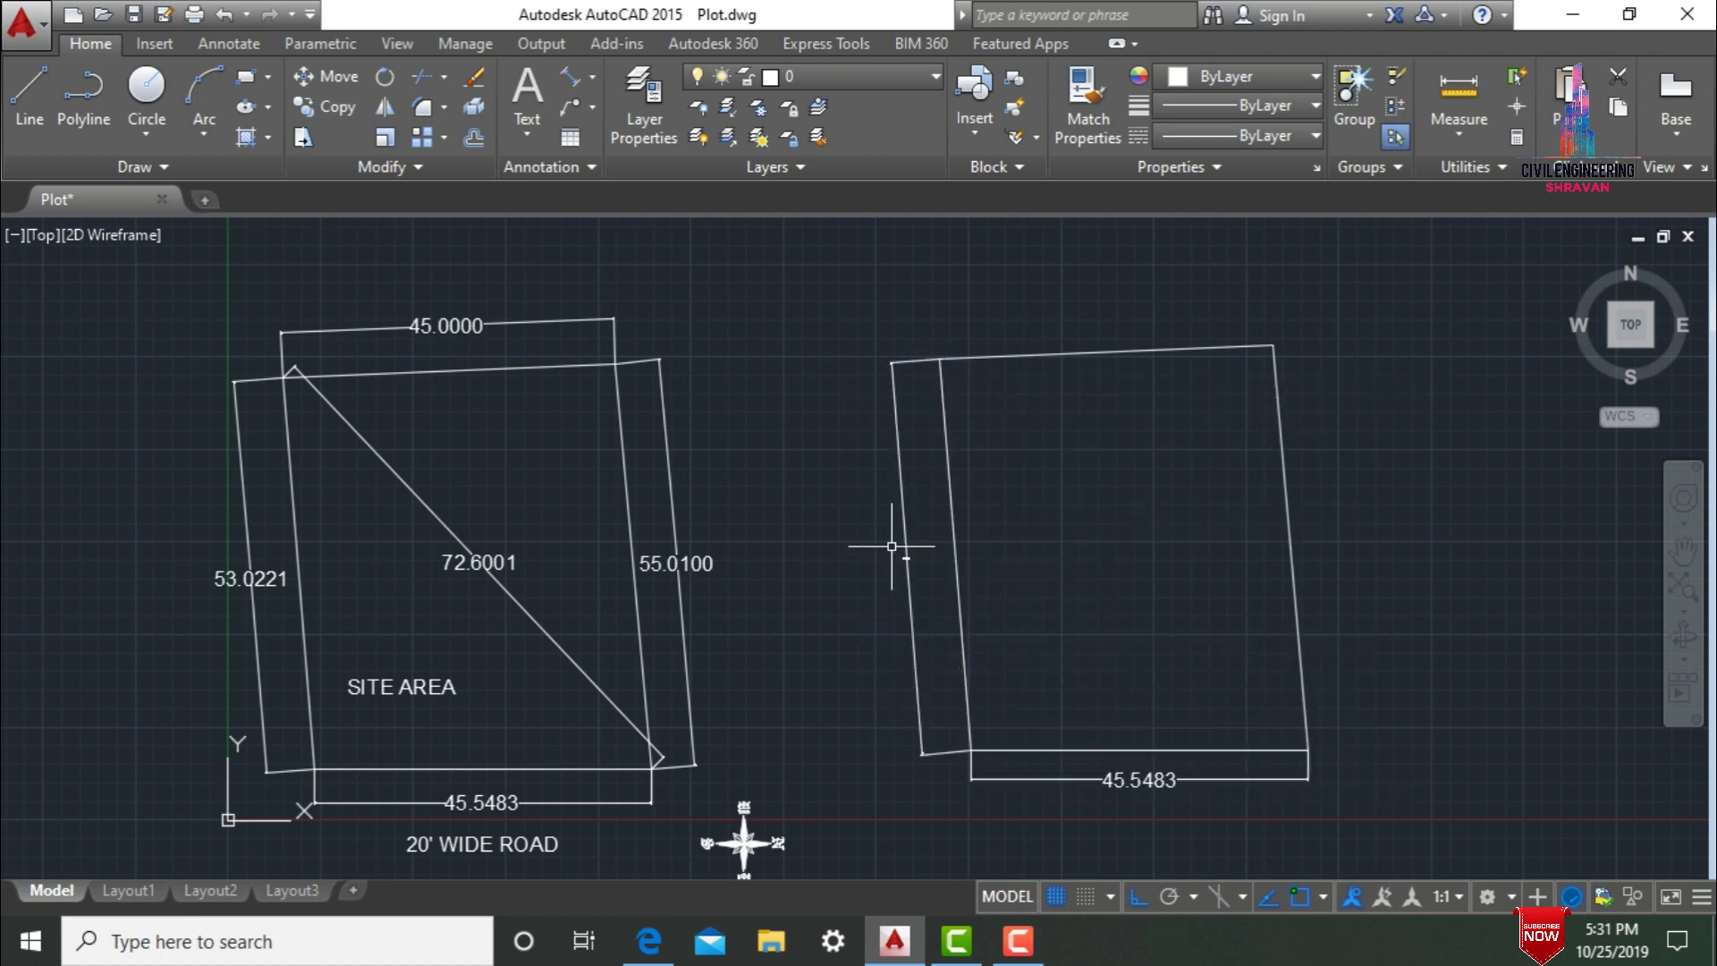
Set the text height of the new plot's left side dimension to 2.
scroll(906, 559, up, 6)
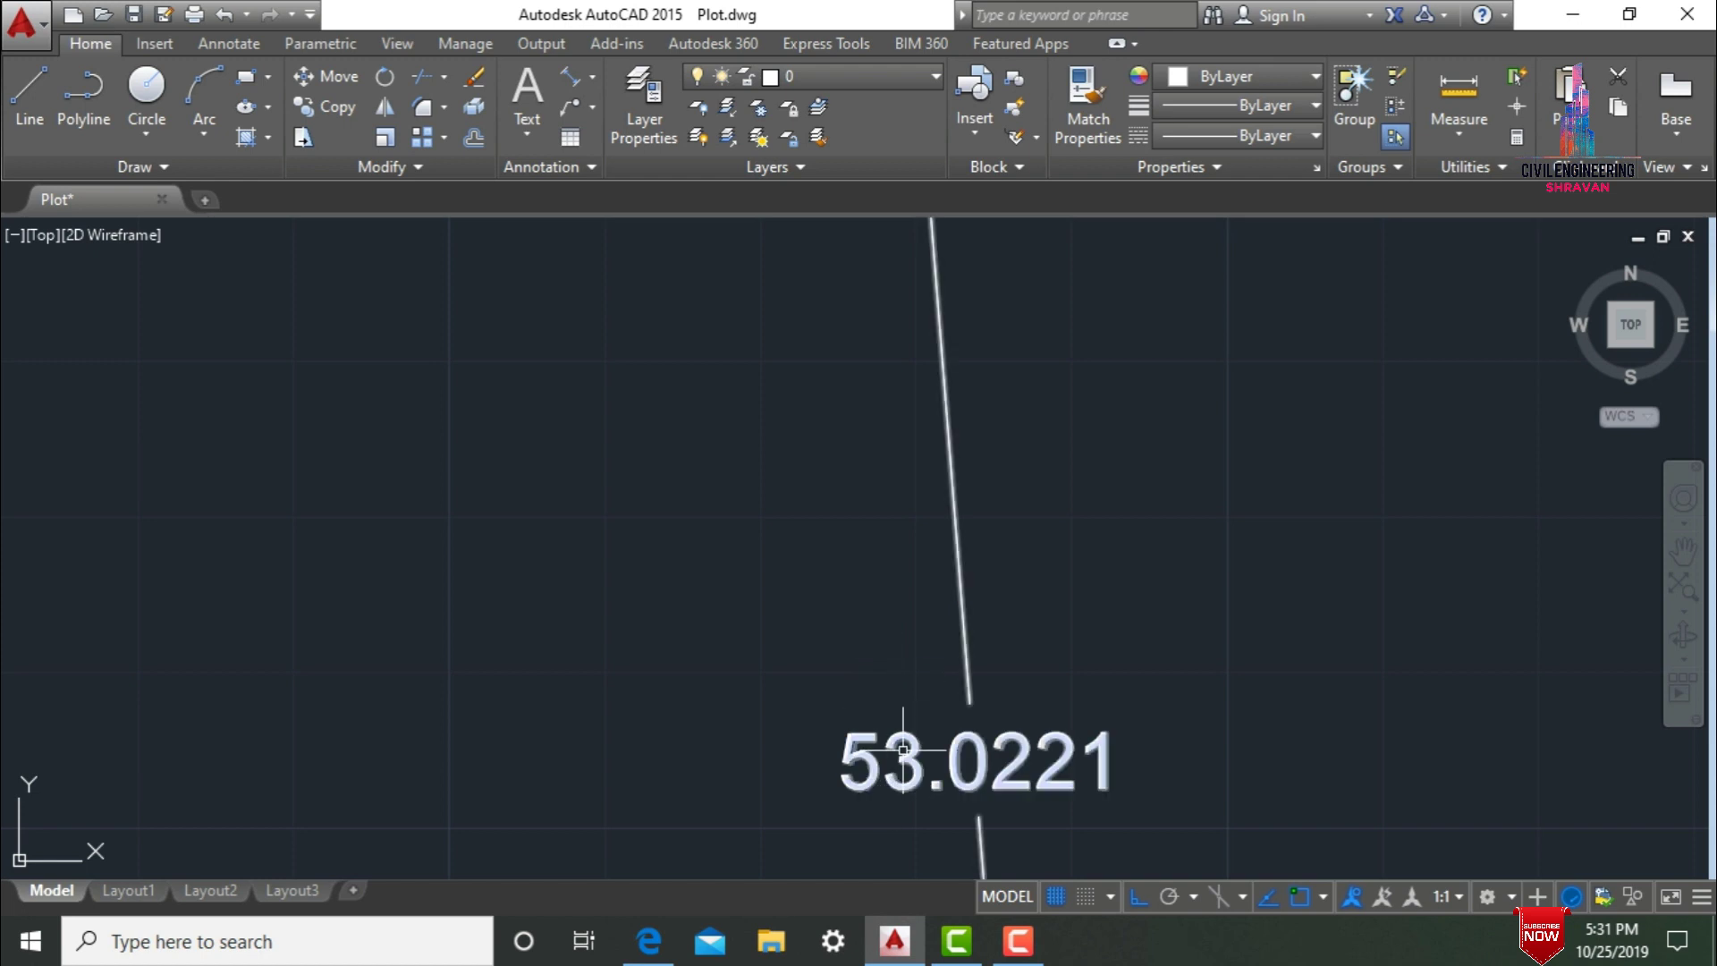
click(904, 744)
click(913, 739)
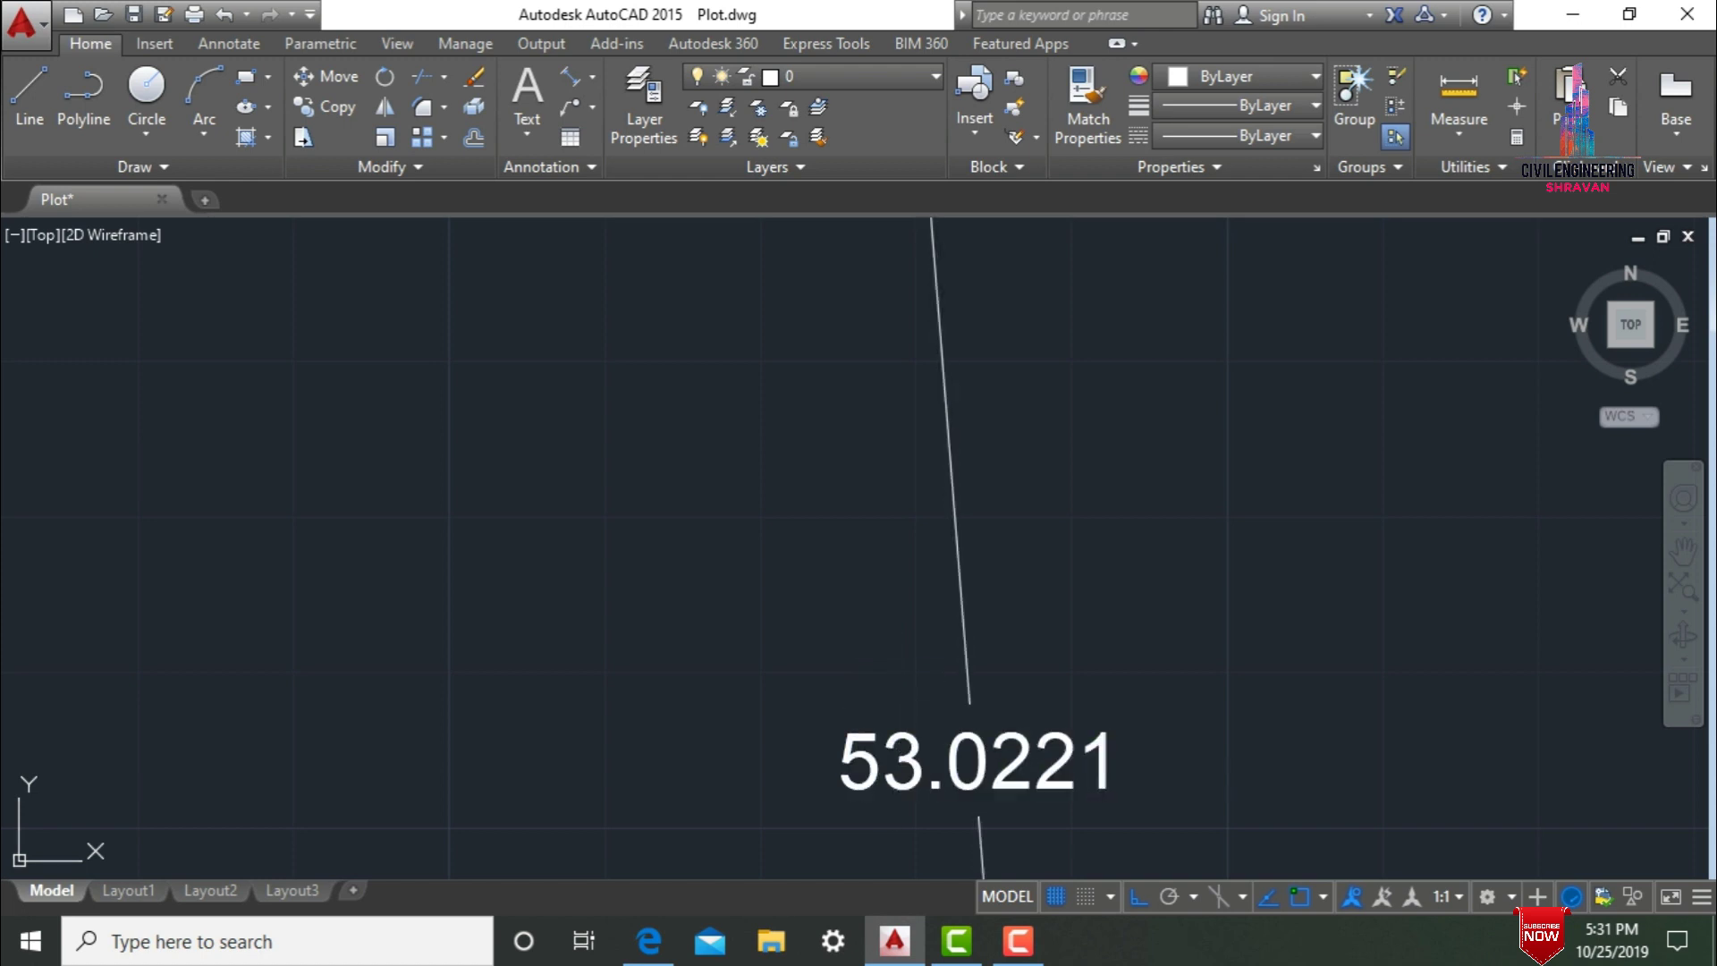
click(914, 744)
double_click(914, 745)
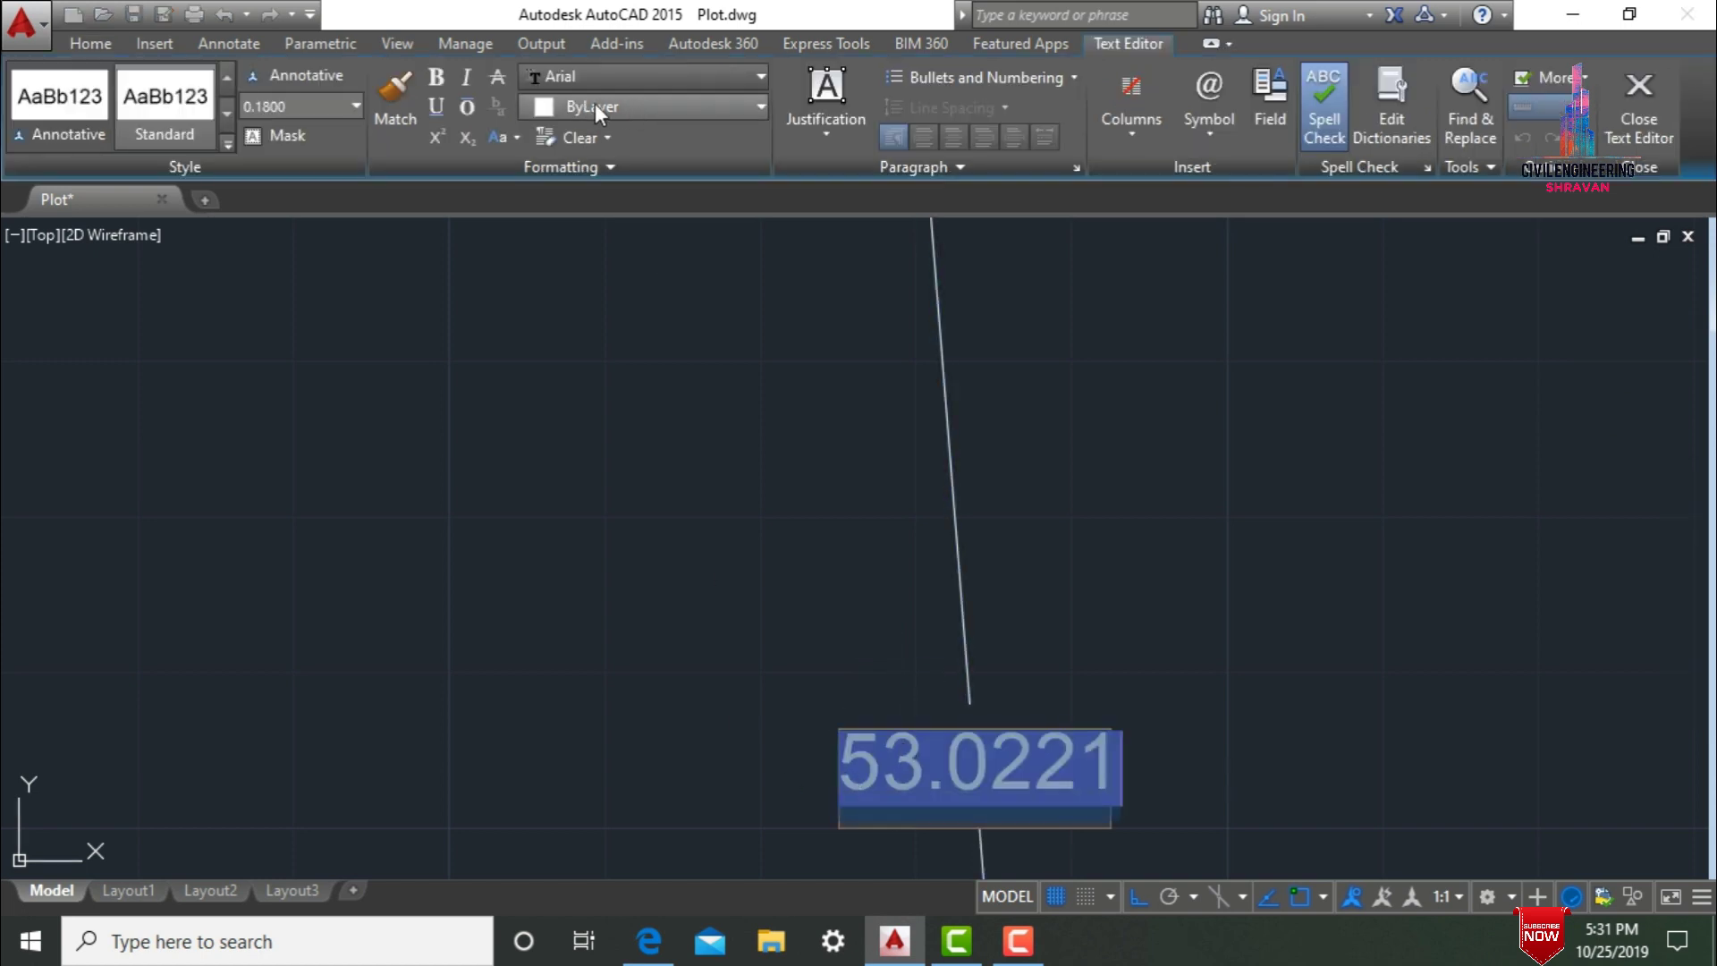
click(355, 105)
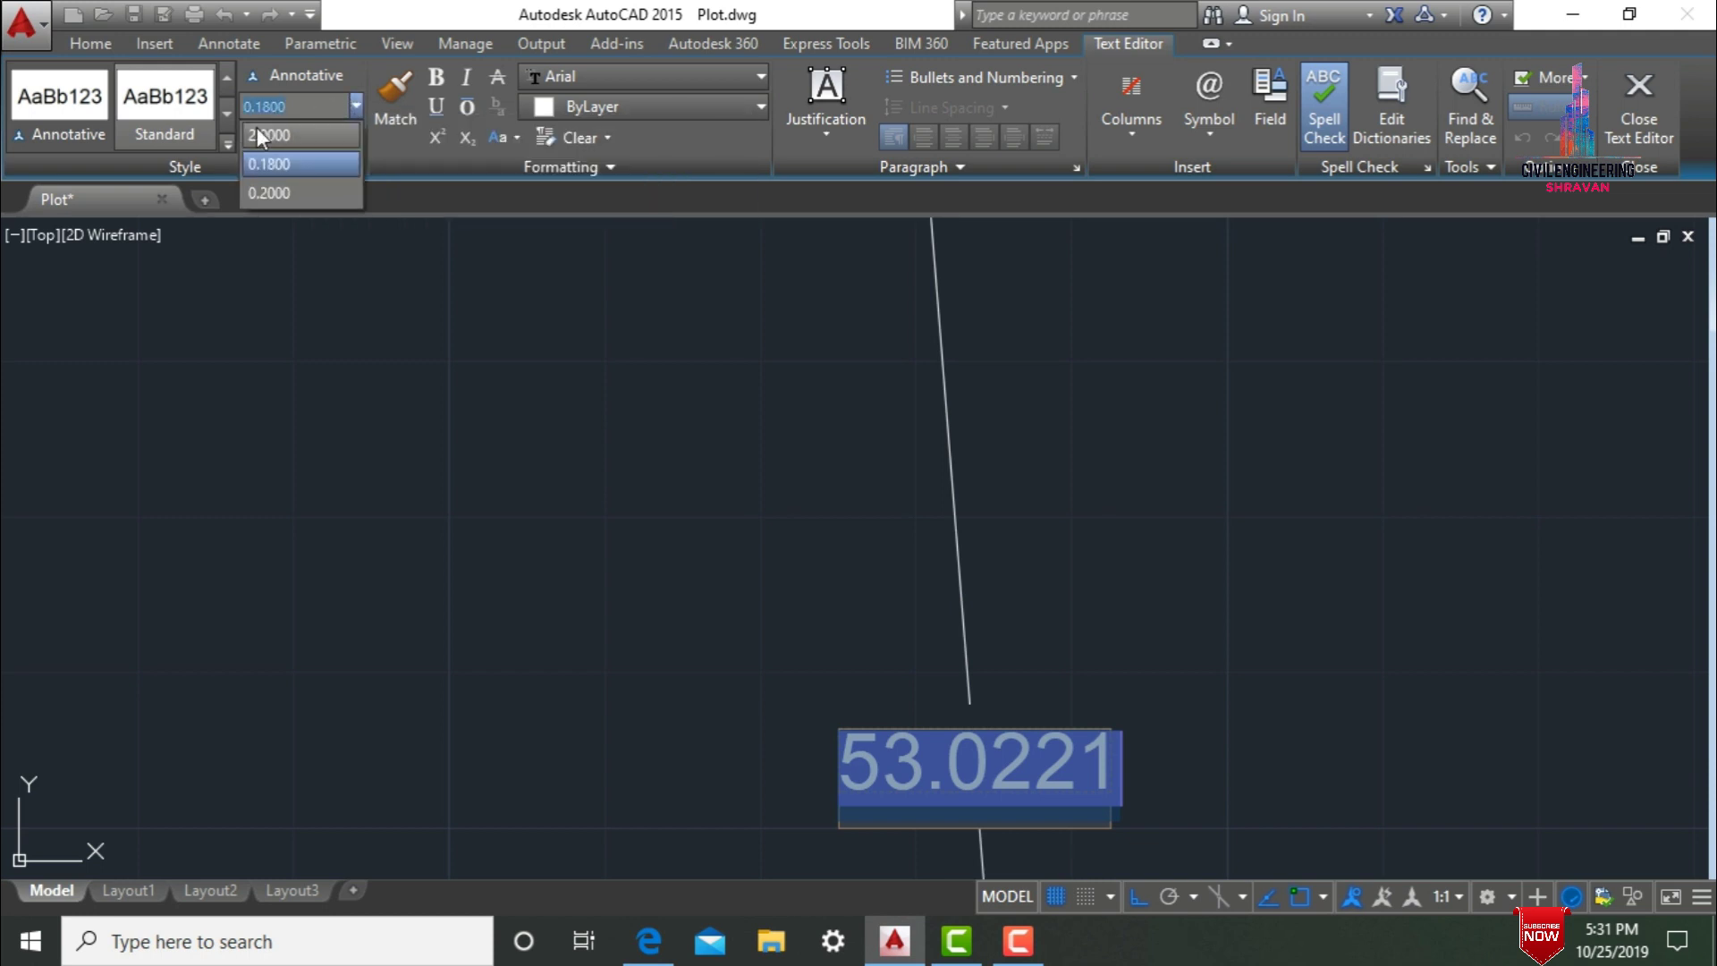
click(295, 202)
click(429, 296)
scroll(806, 528, down, 3)
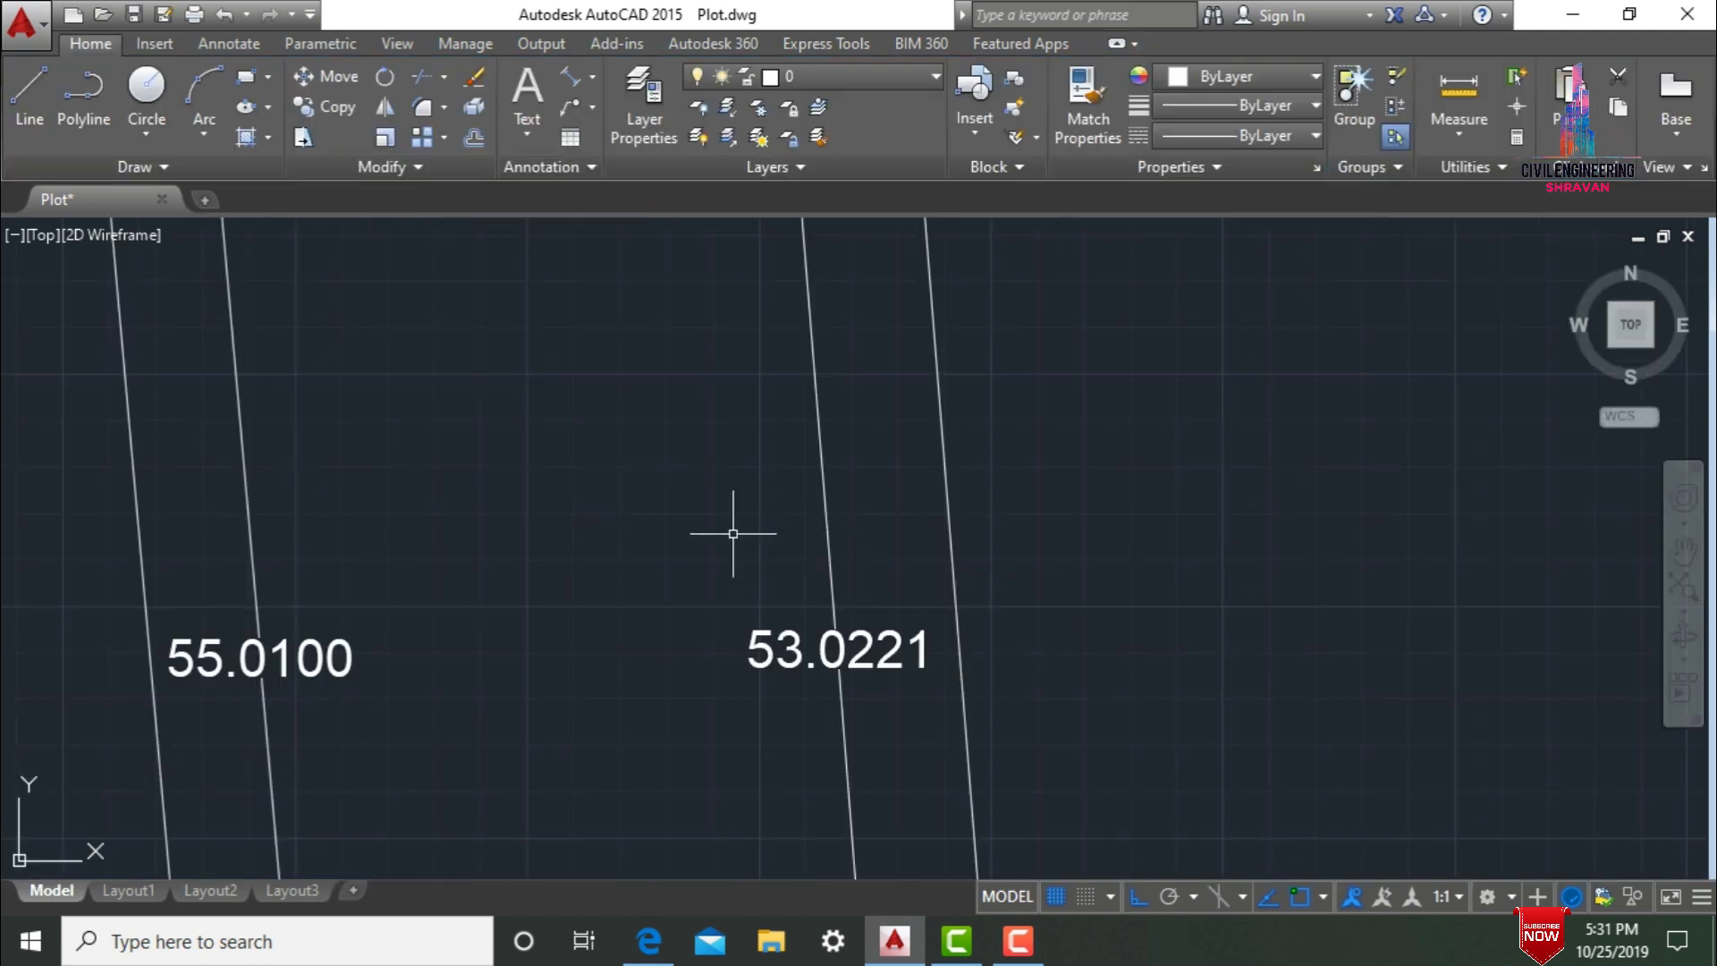
scroll(801, 490, down, 5)
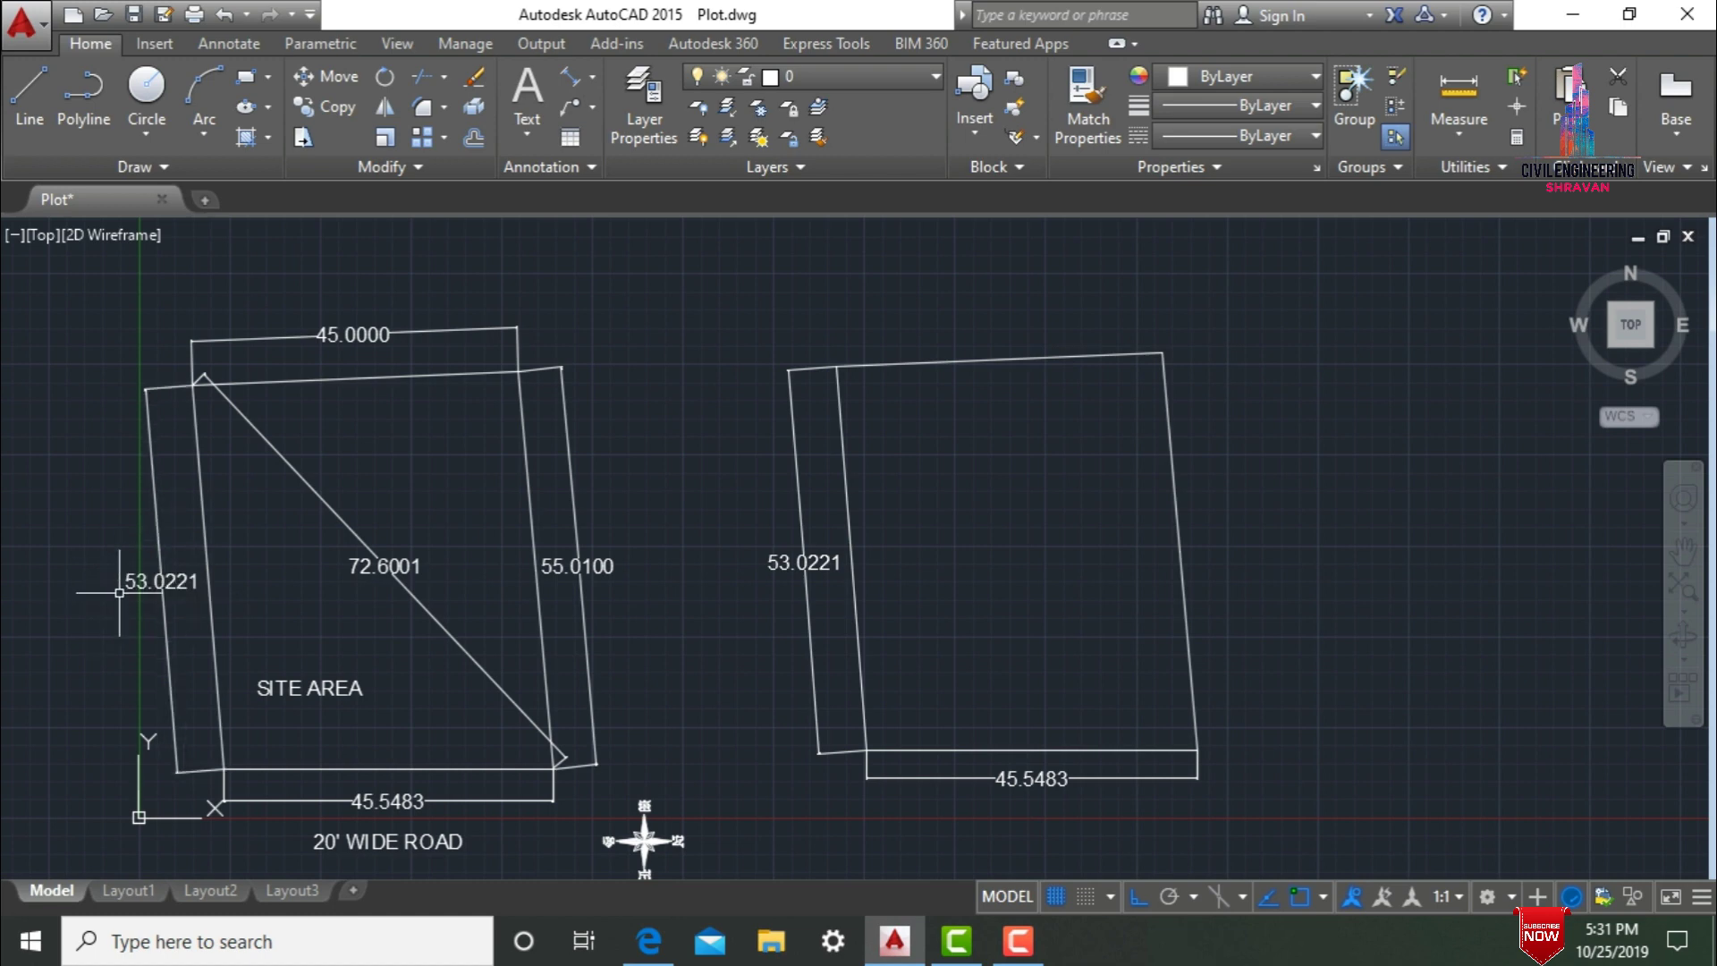
Add an aligned dimension to the new plot's top side, placed just above the outline.
scroll(119, 592, up, 2)
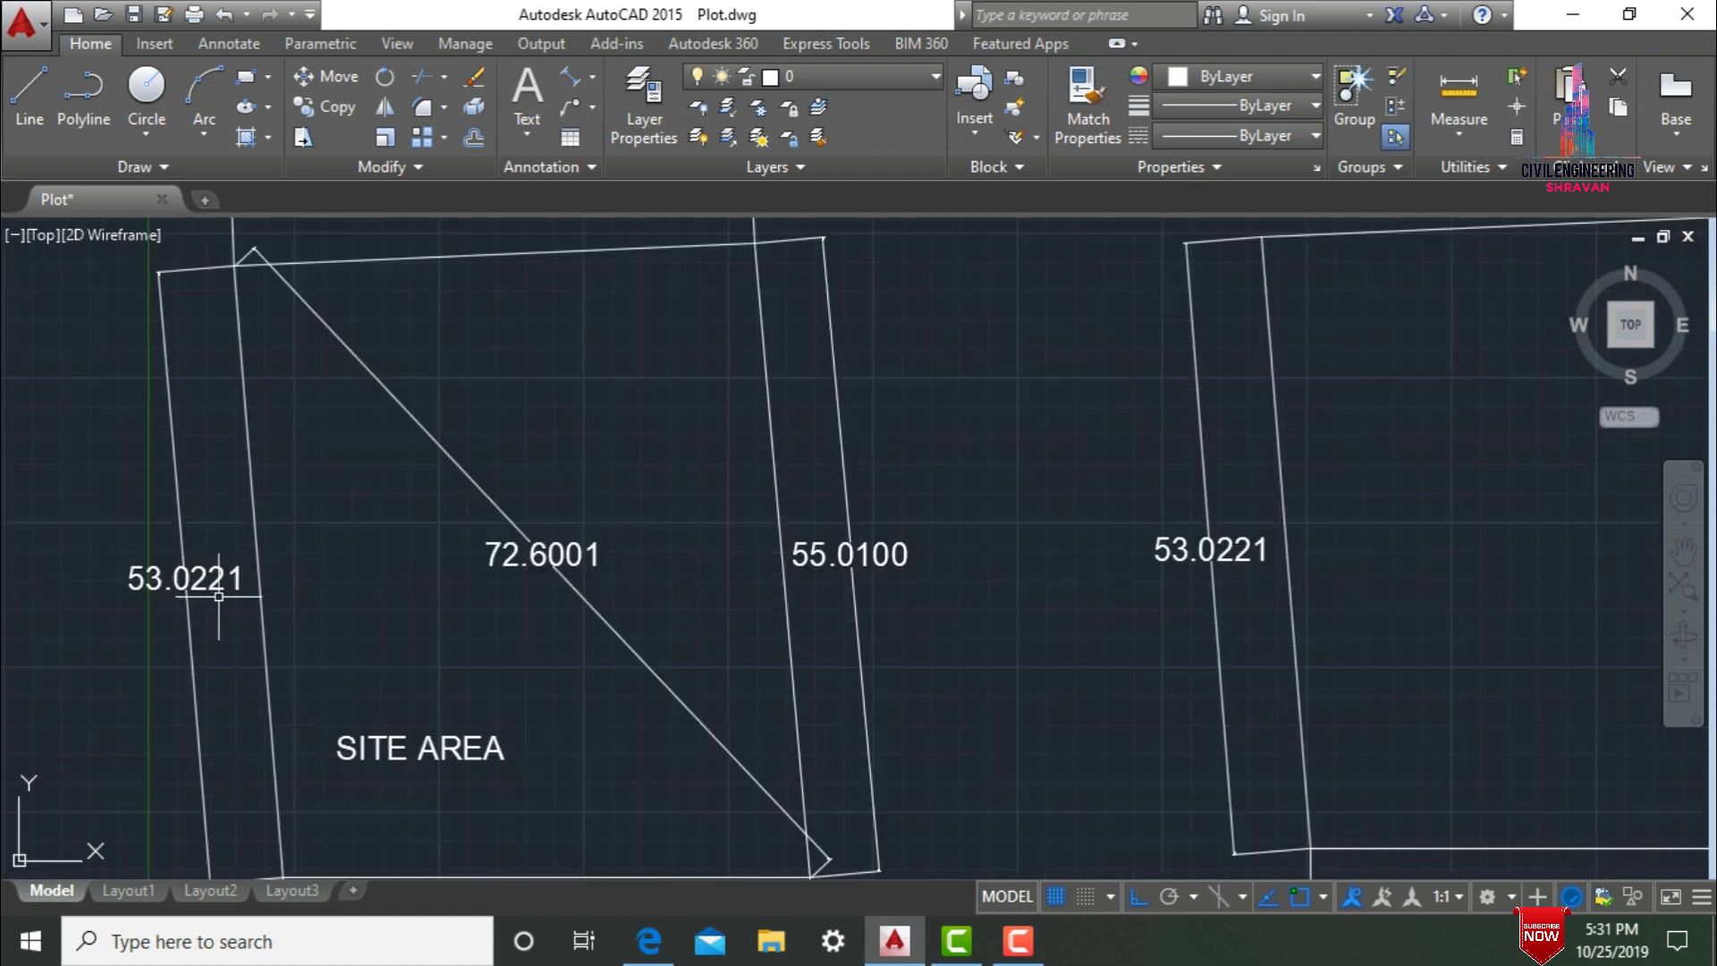
scroll(141, 700, down, 2)
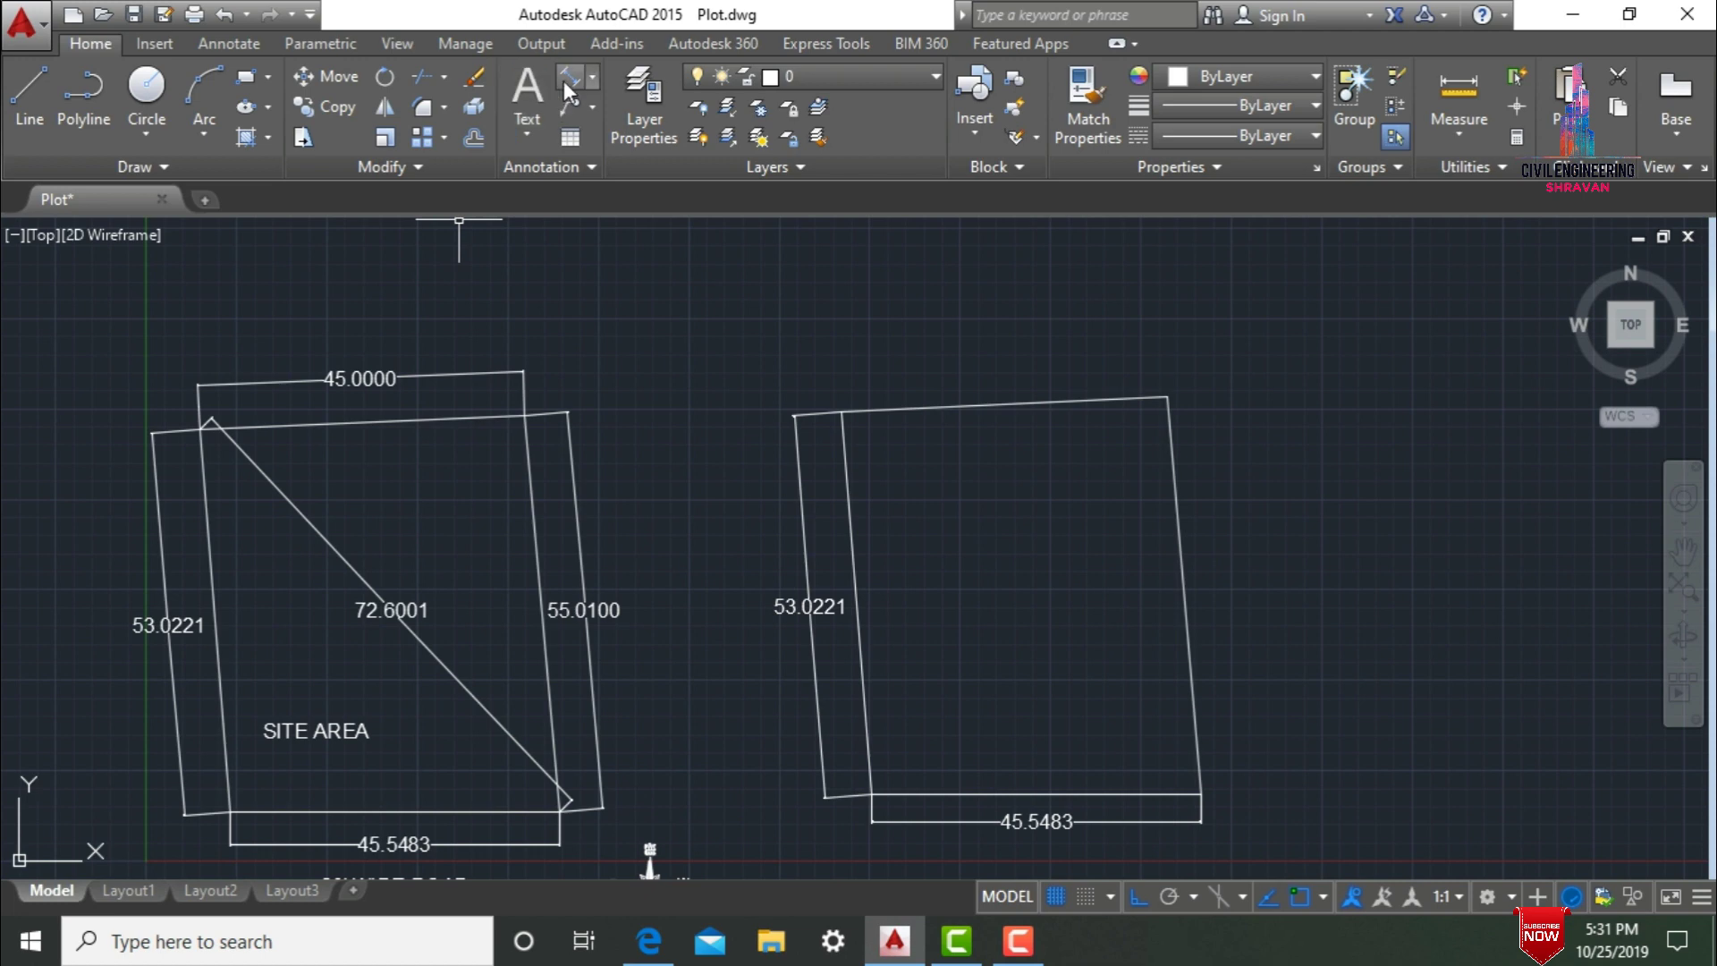
click(566, 82)
click(842, 412)
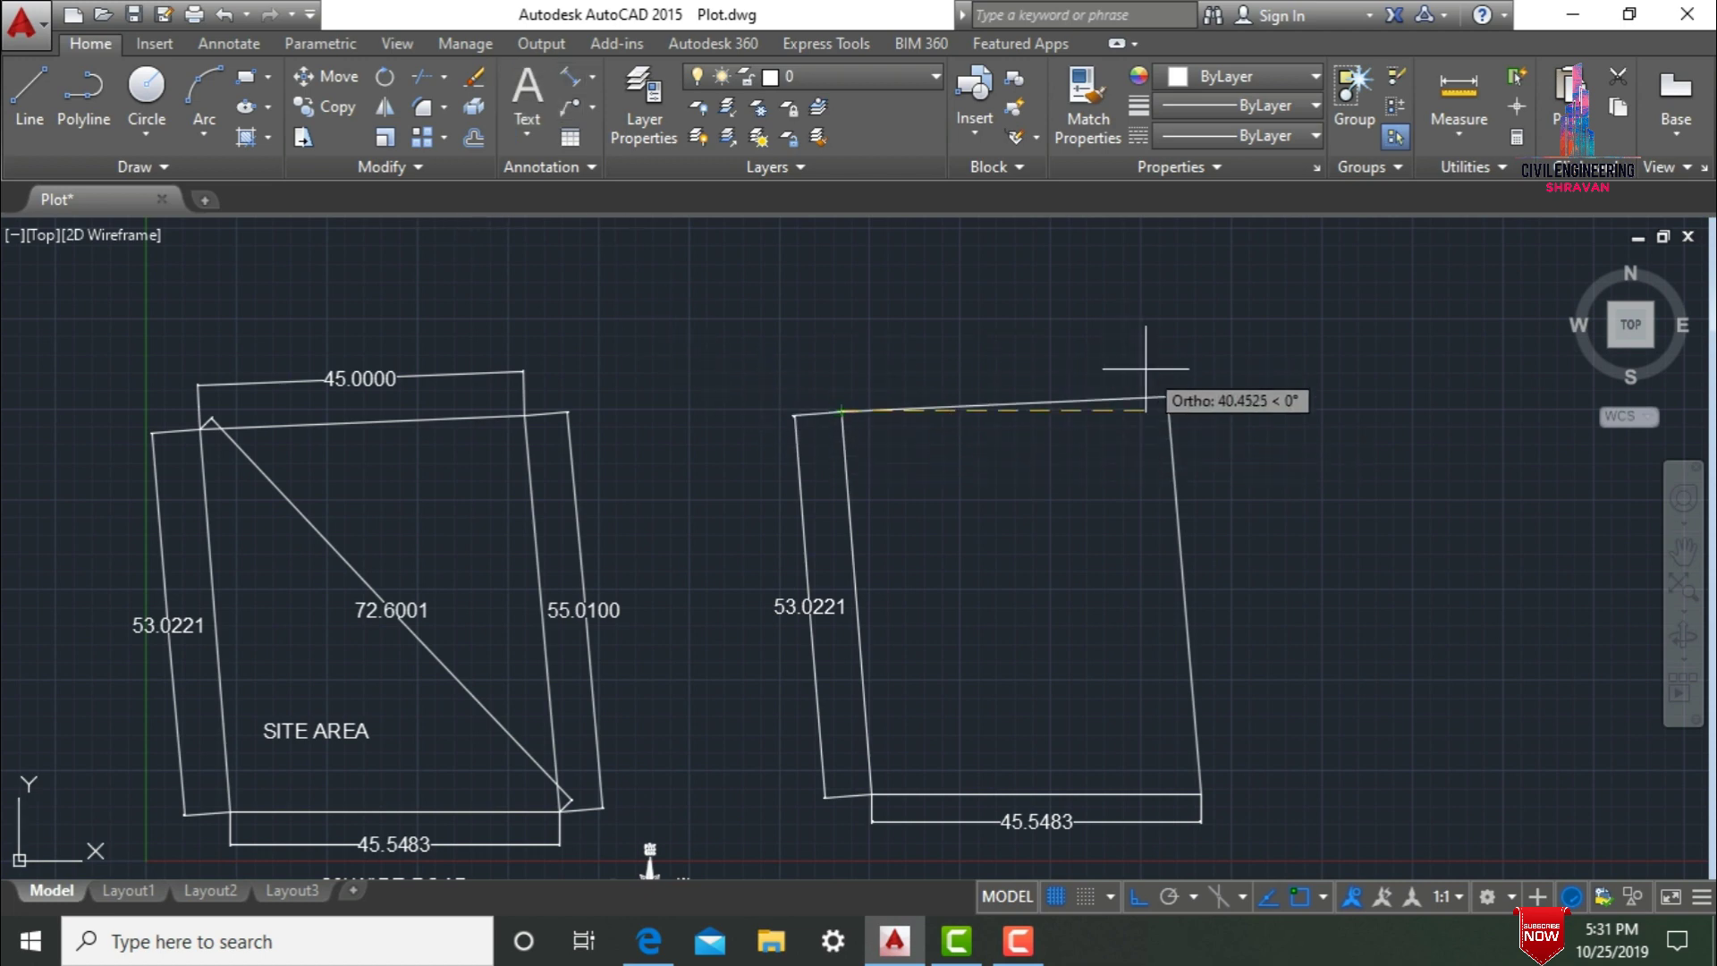
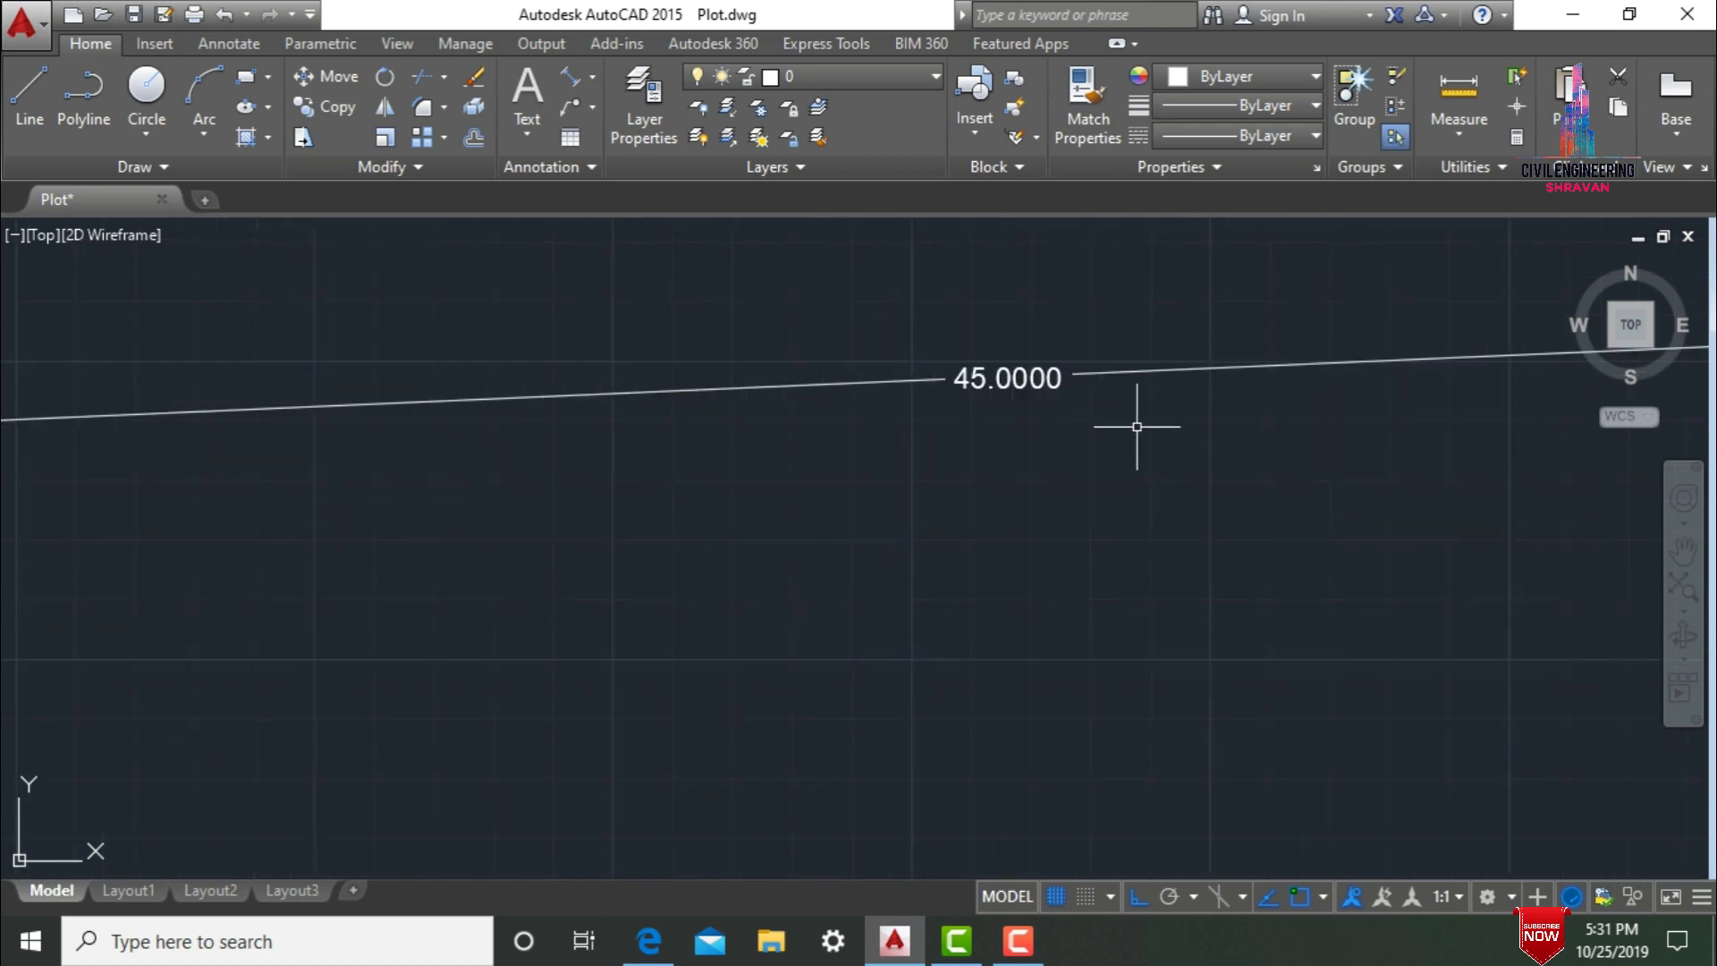
Set the text height of the new plot's top side dimension to 2.
double_click(1024, 377)
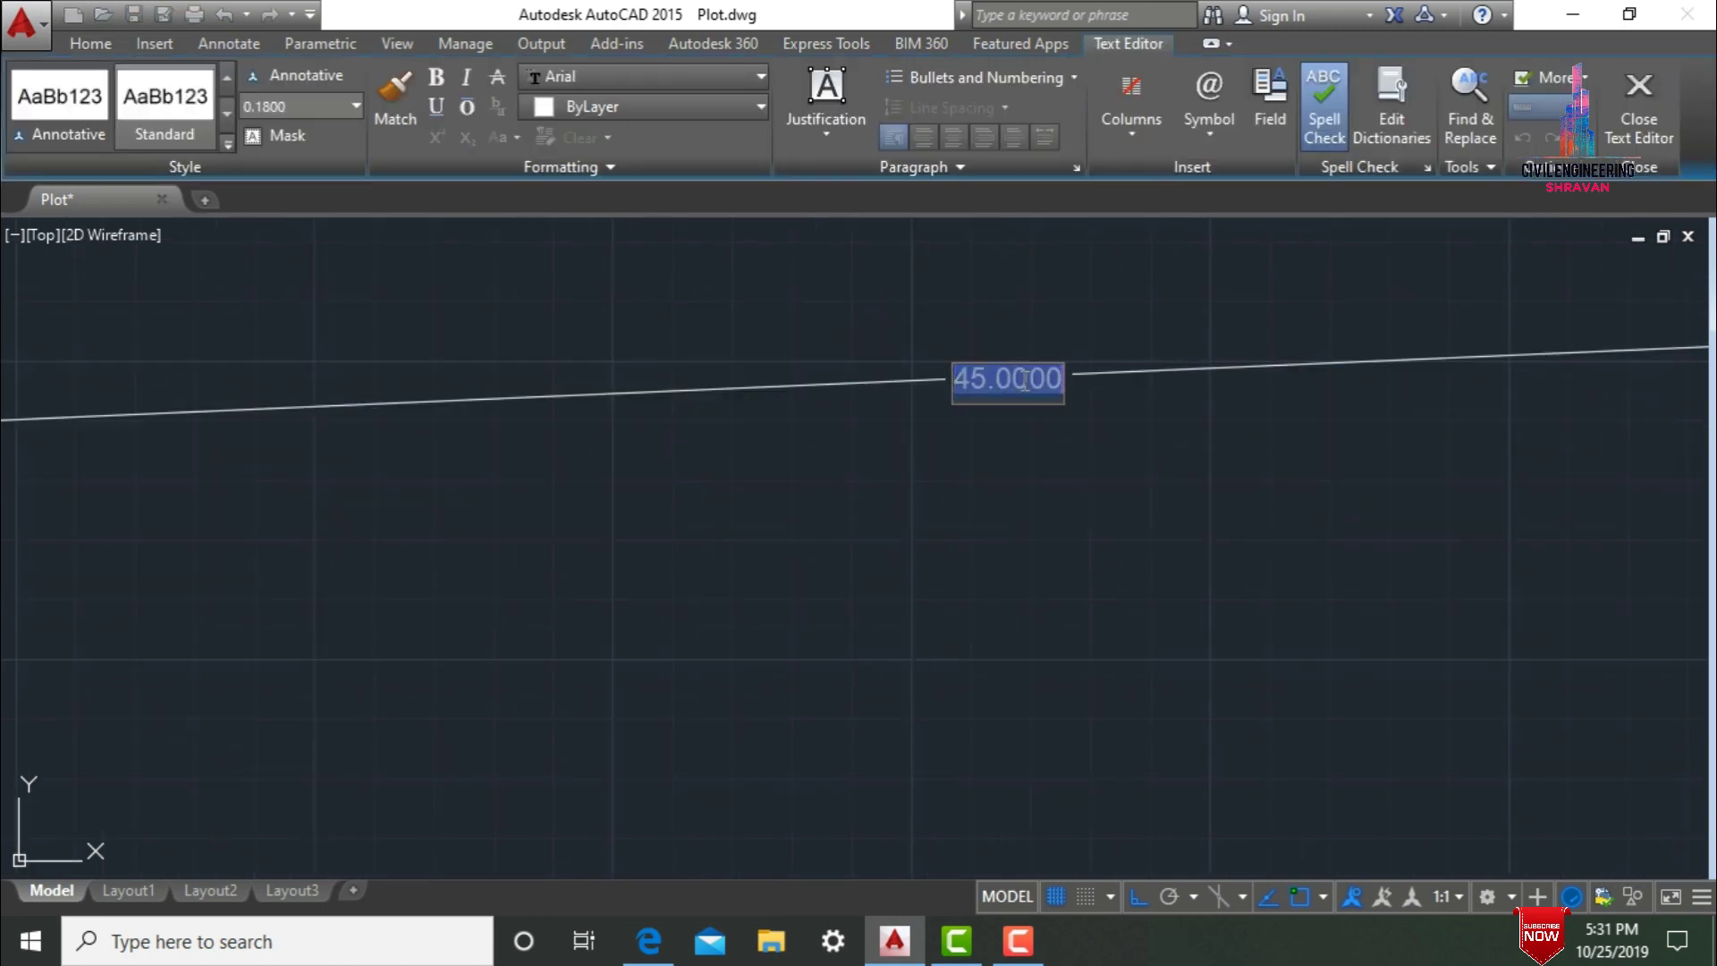
click(355, 106)
click(300, 161)
click(288, 239)
scroll(811, 435, down, 6)
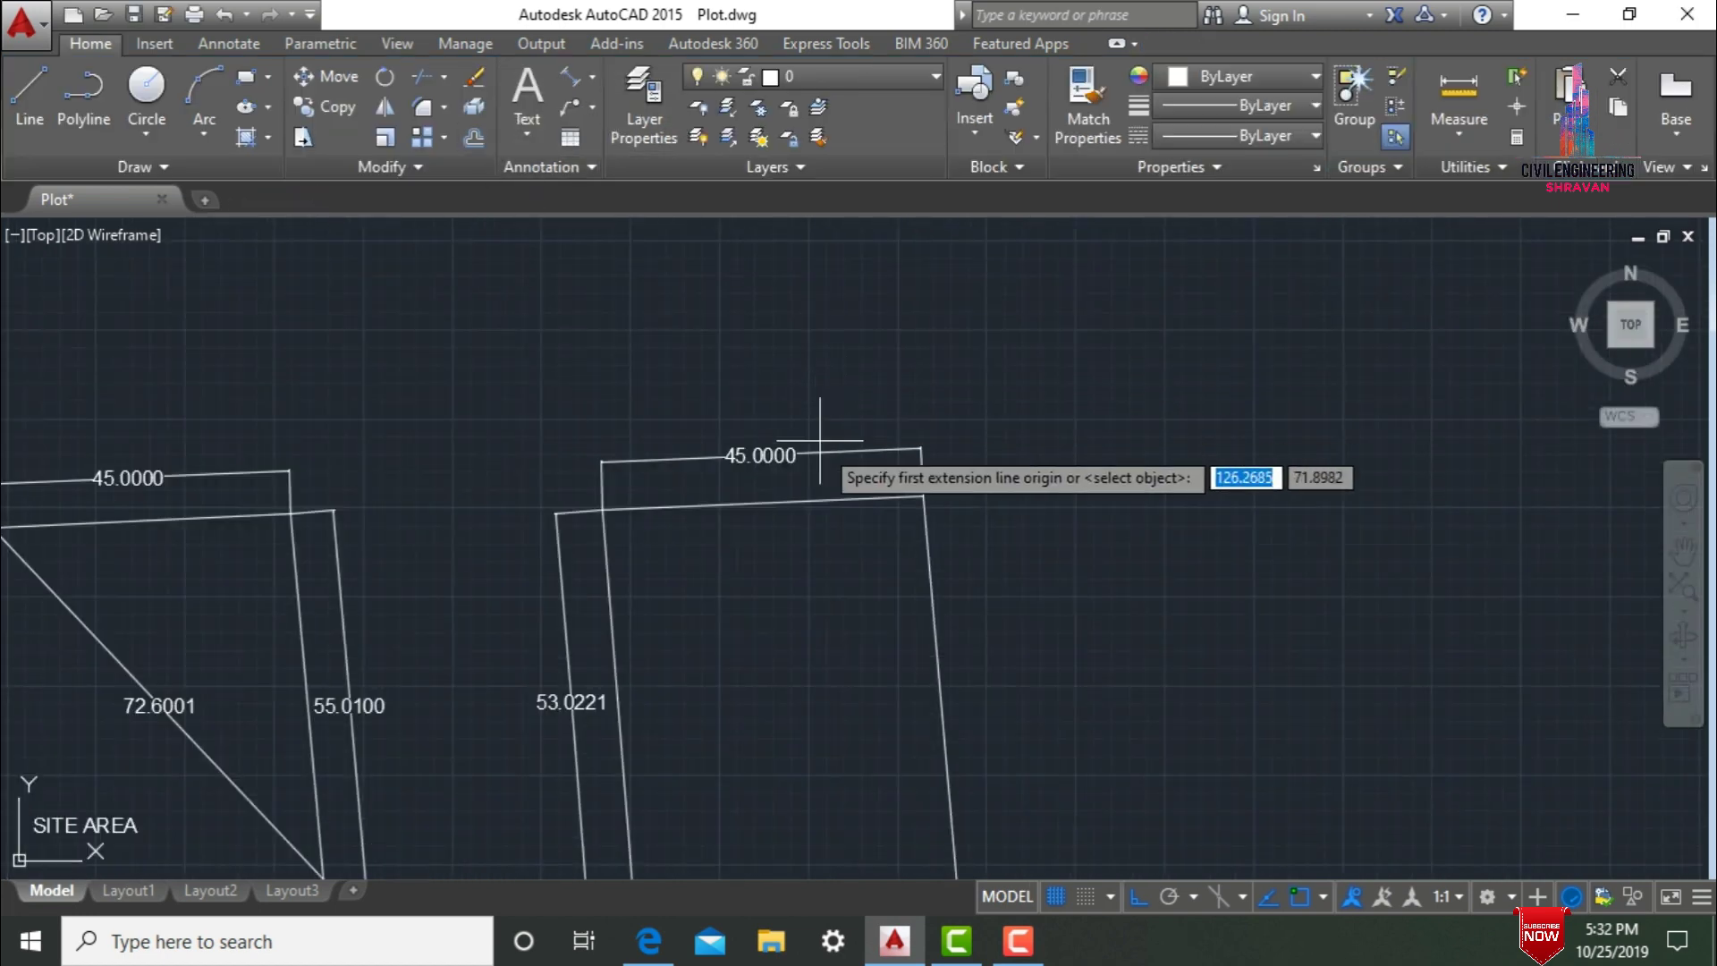
Add an aligned dimension to the new plot's right side, placed just outside the outline.
click(923, 496)
scroll(925, 447, down, 5)
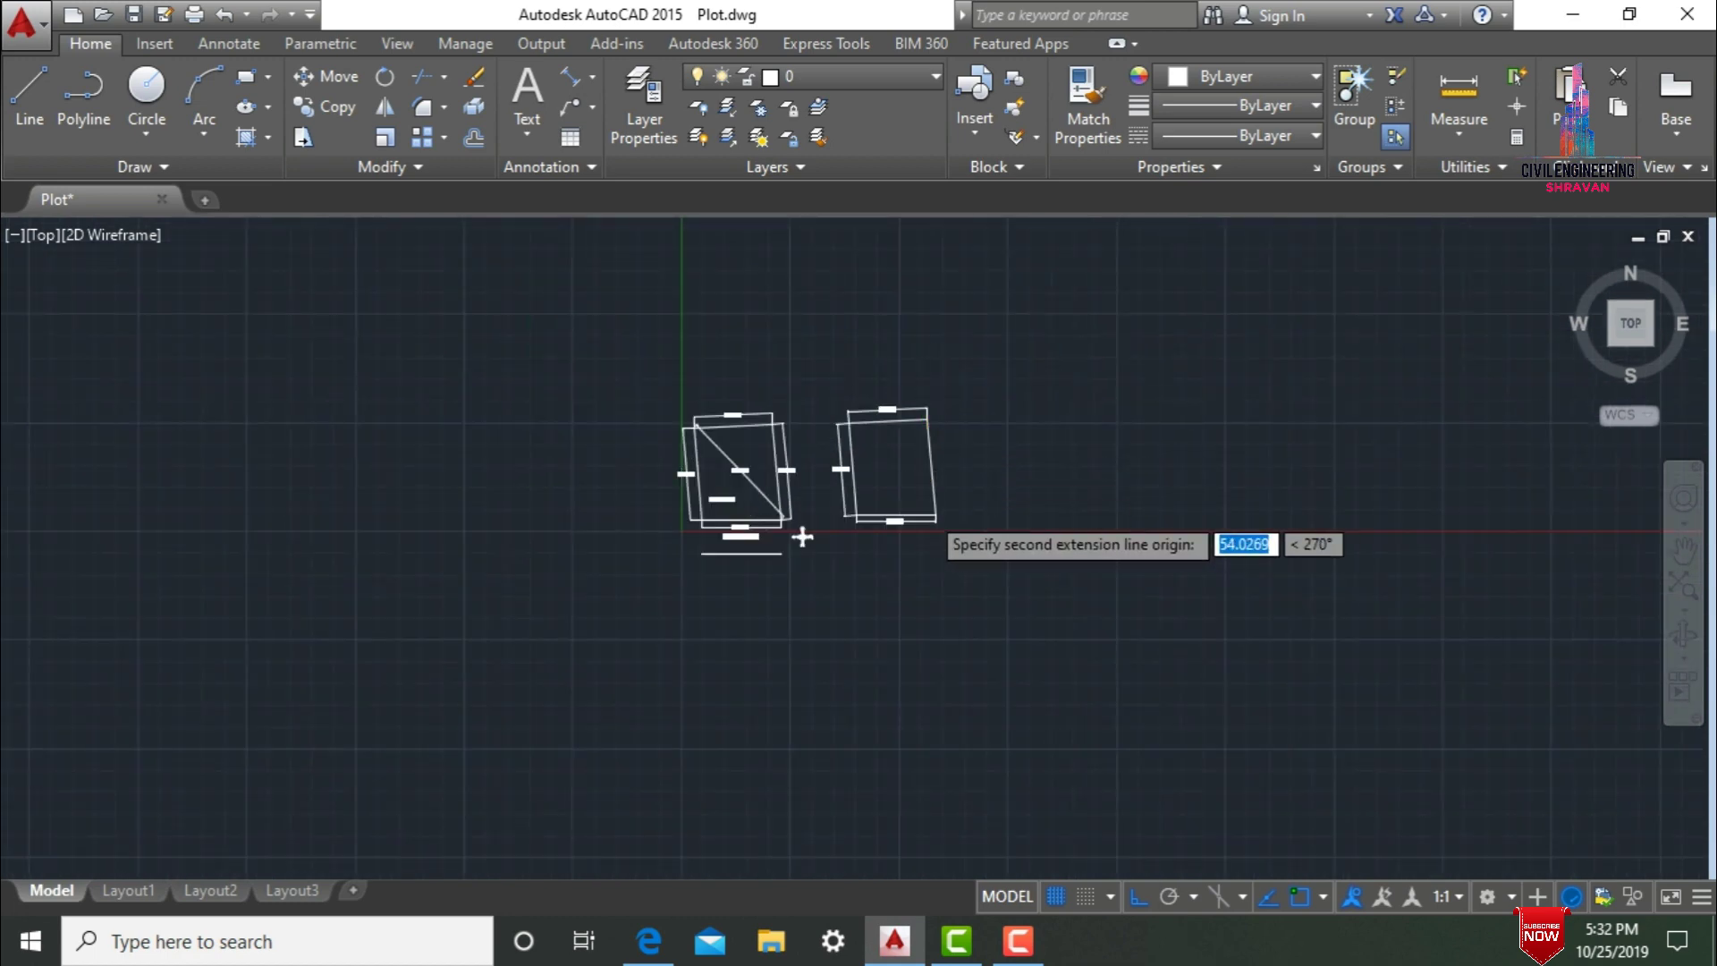
scroll(803, 536, up, 6)
click(918, 537)
scroll(918, 536, down, 5)
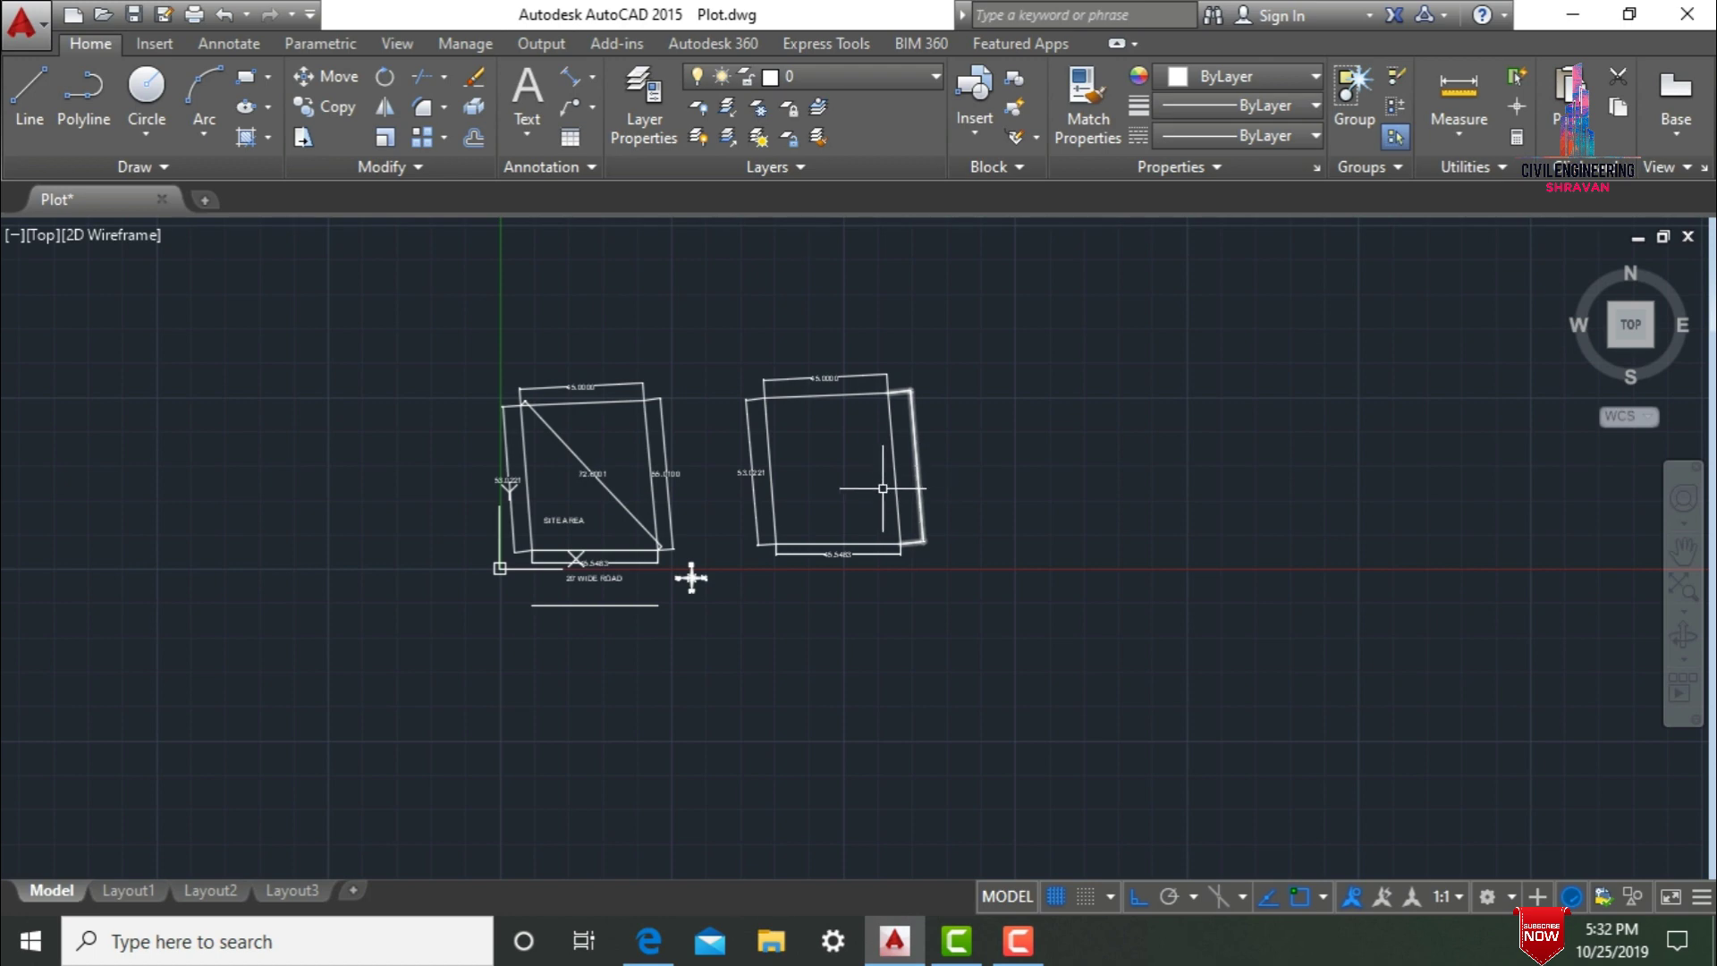
Set the text height of the new plot's right side dimension to 2.
scroll(913, 474, up, 7)
scroll(788, 486, up, 8)
double_click(991, 565)
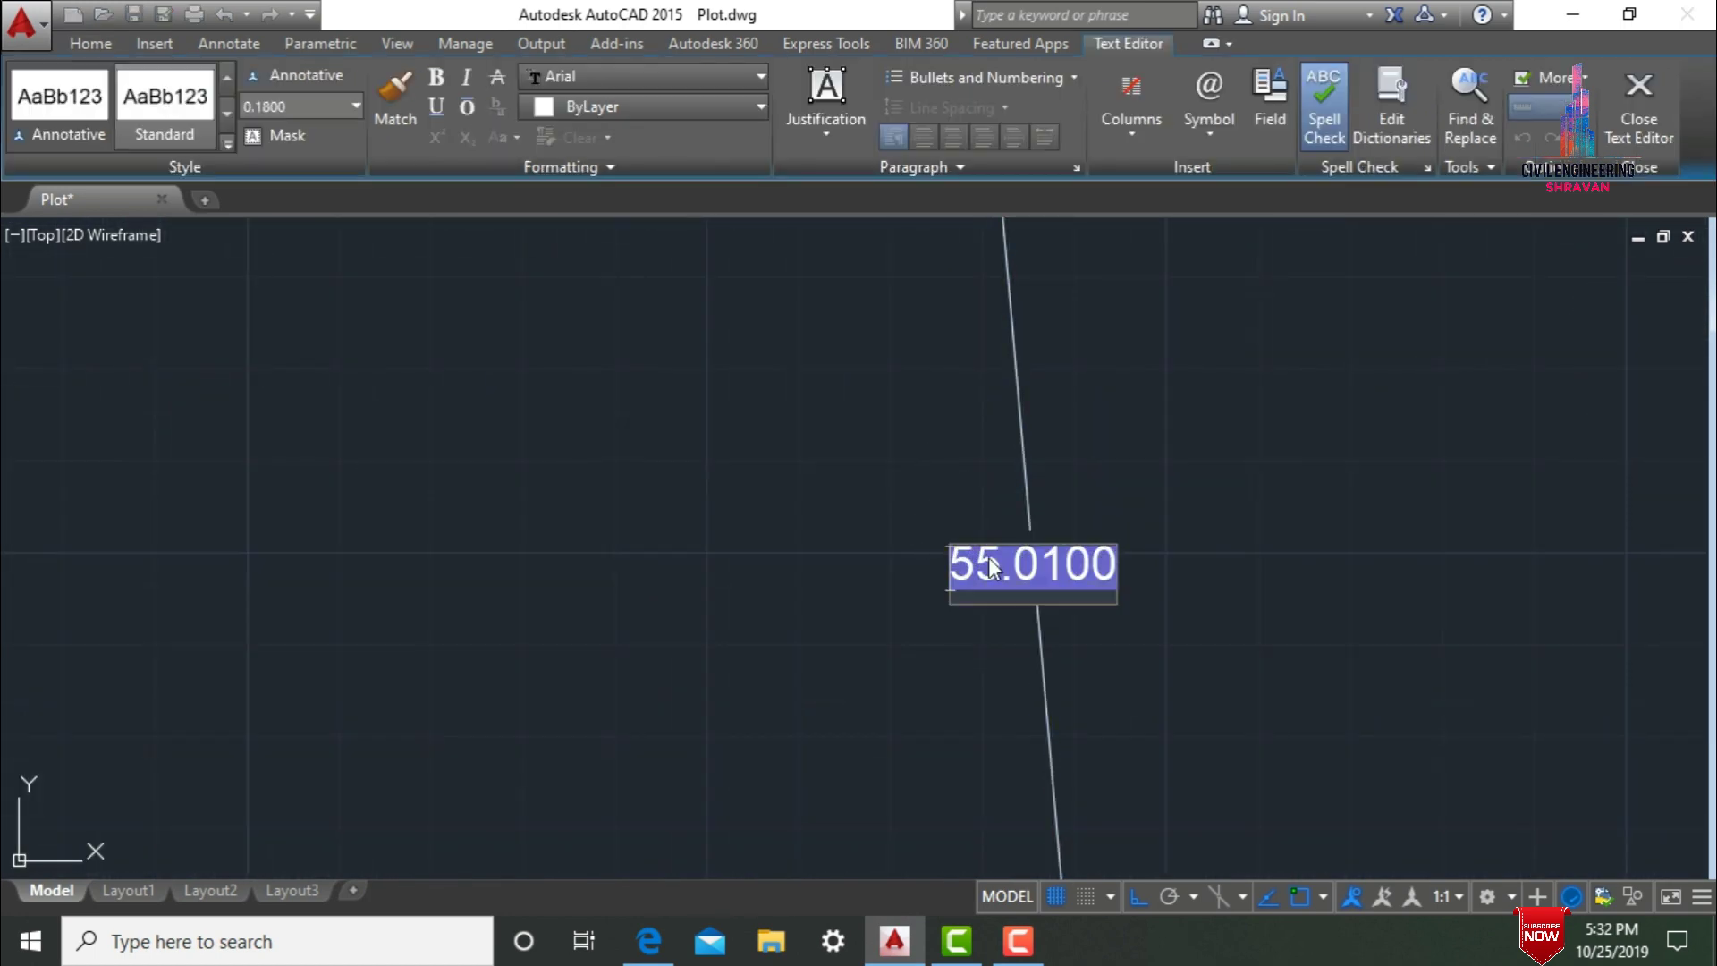
click(356, 105)
click(322, 127)
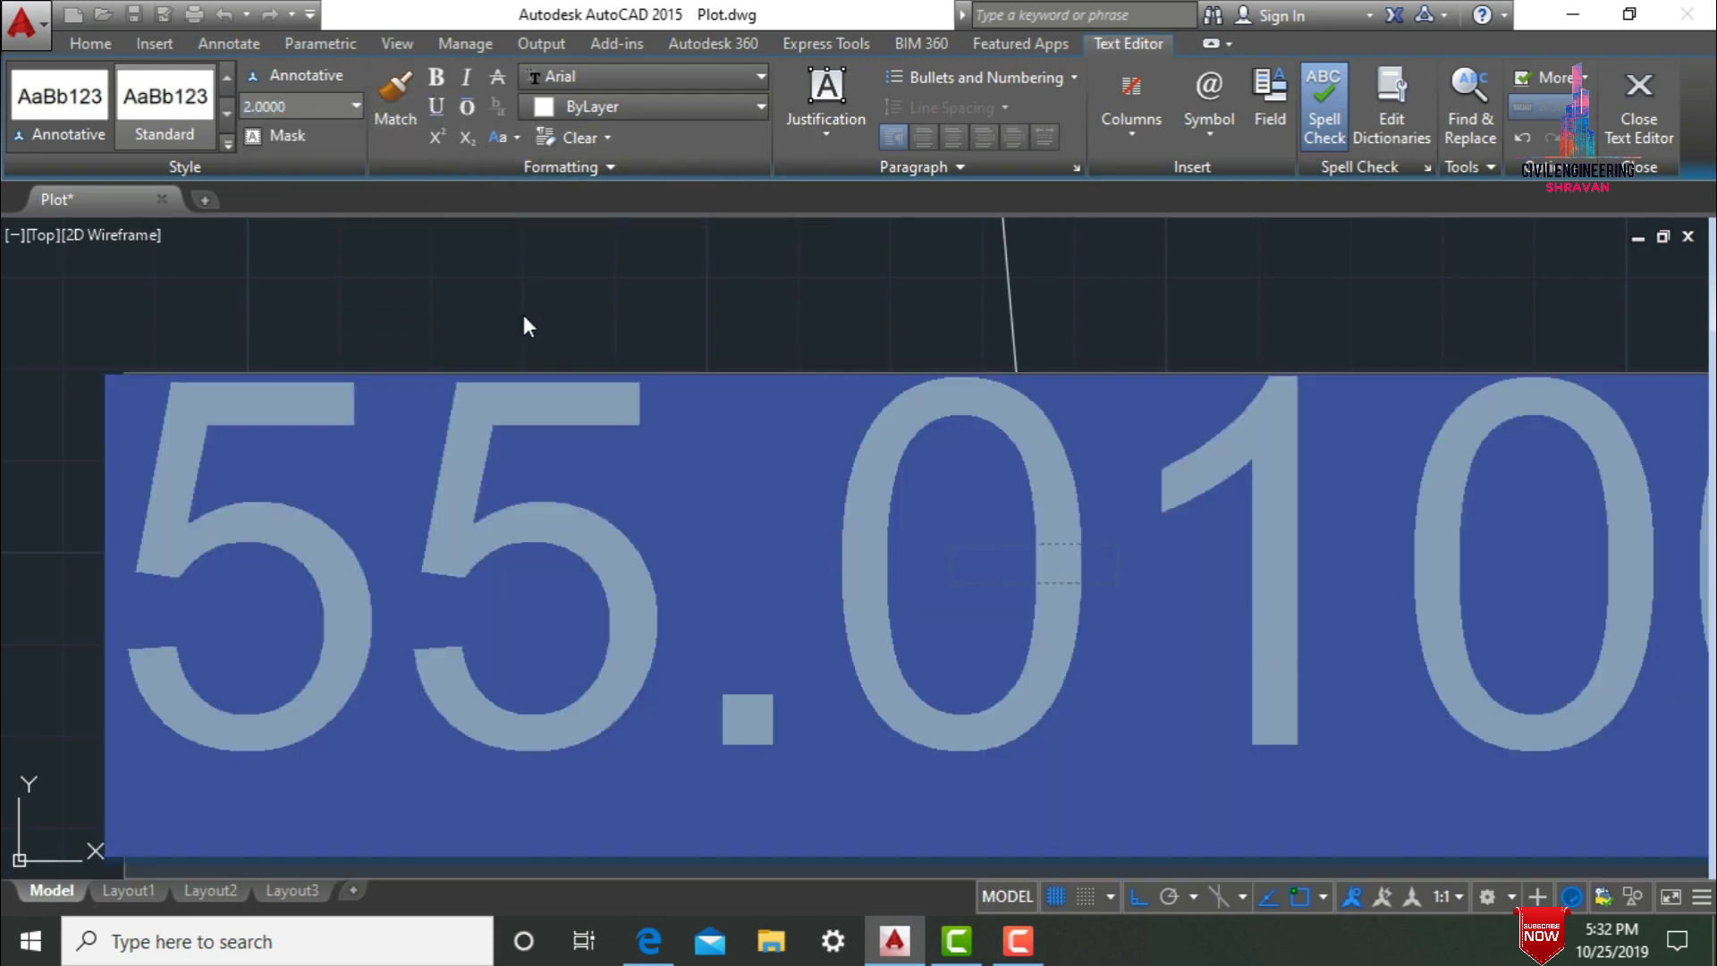
click(508, 311)
scroll(1124, 583, down, 8)
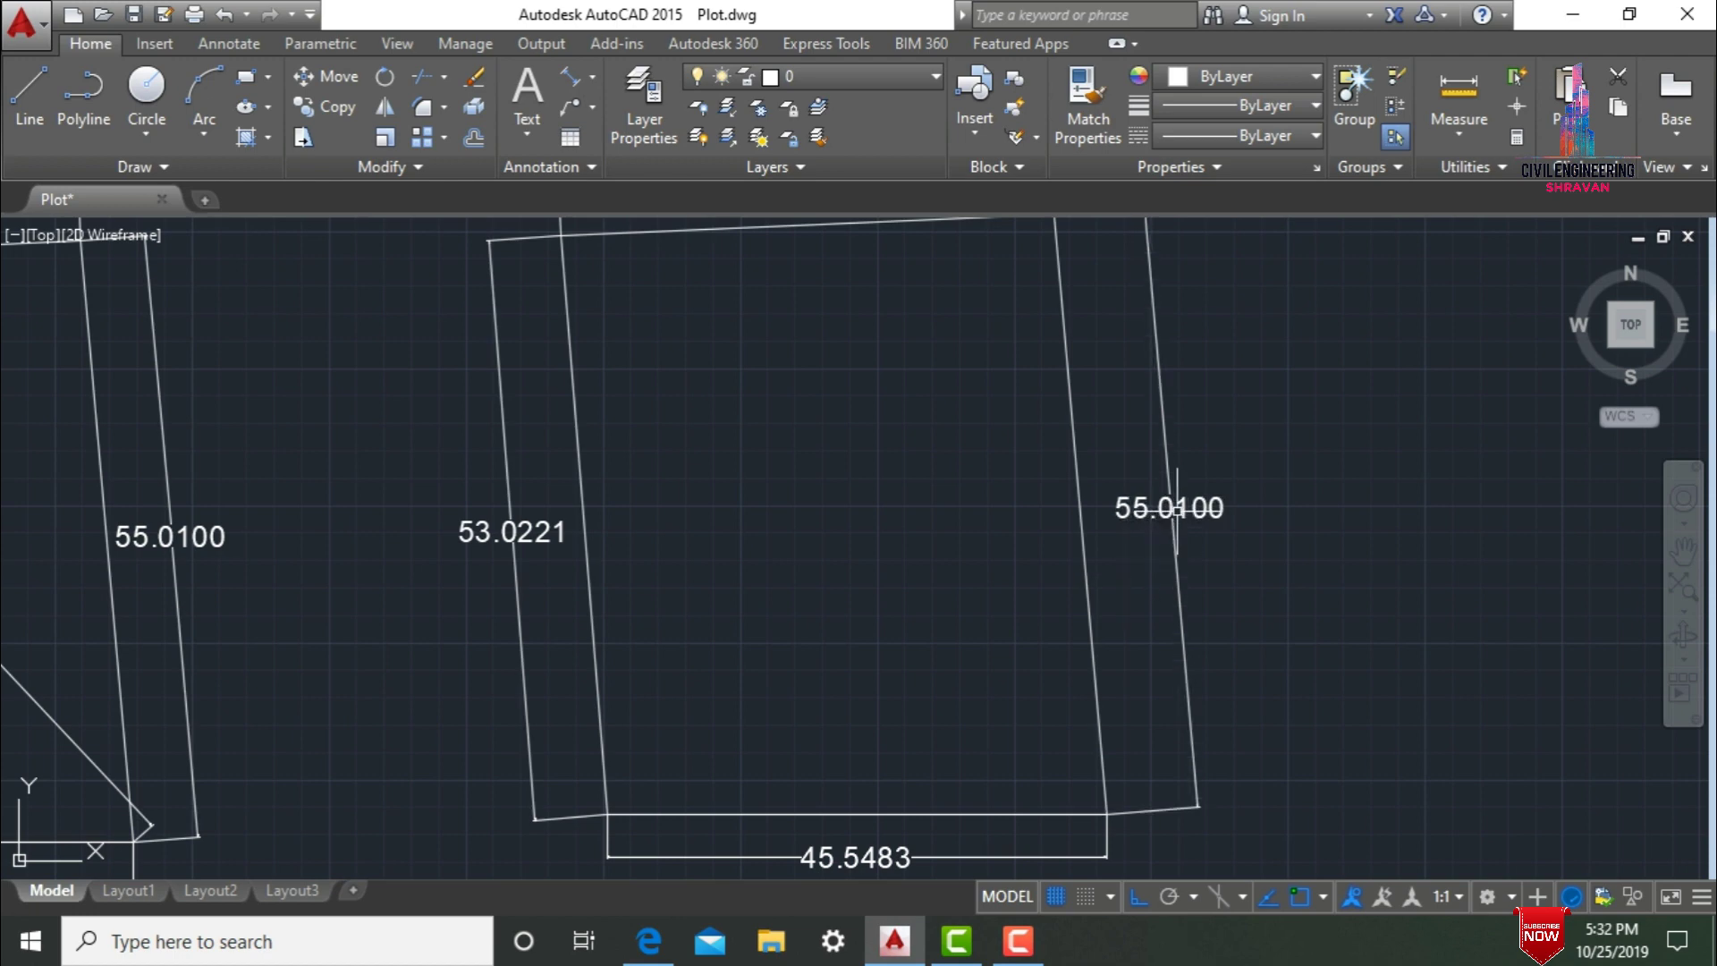
scroll(1231, 603, down, 2)
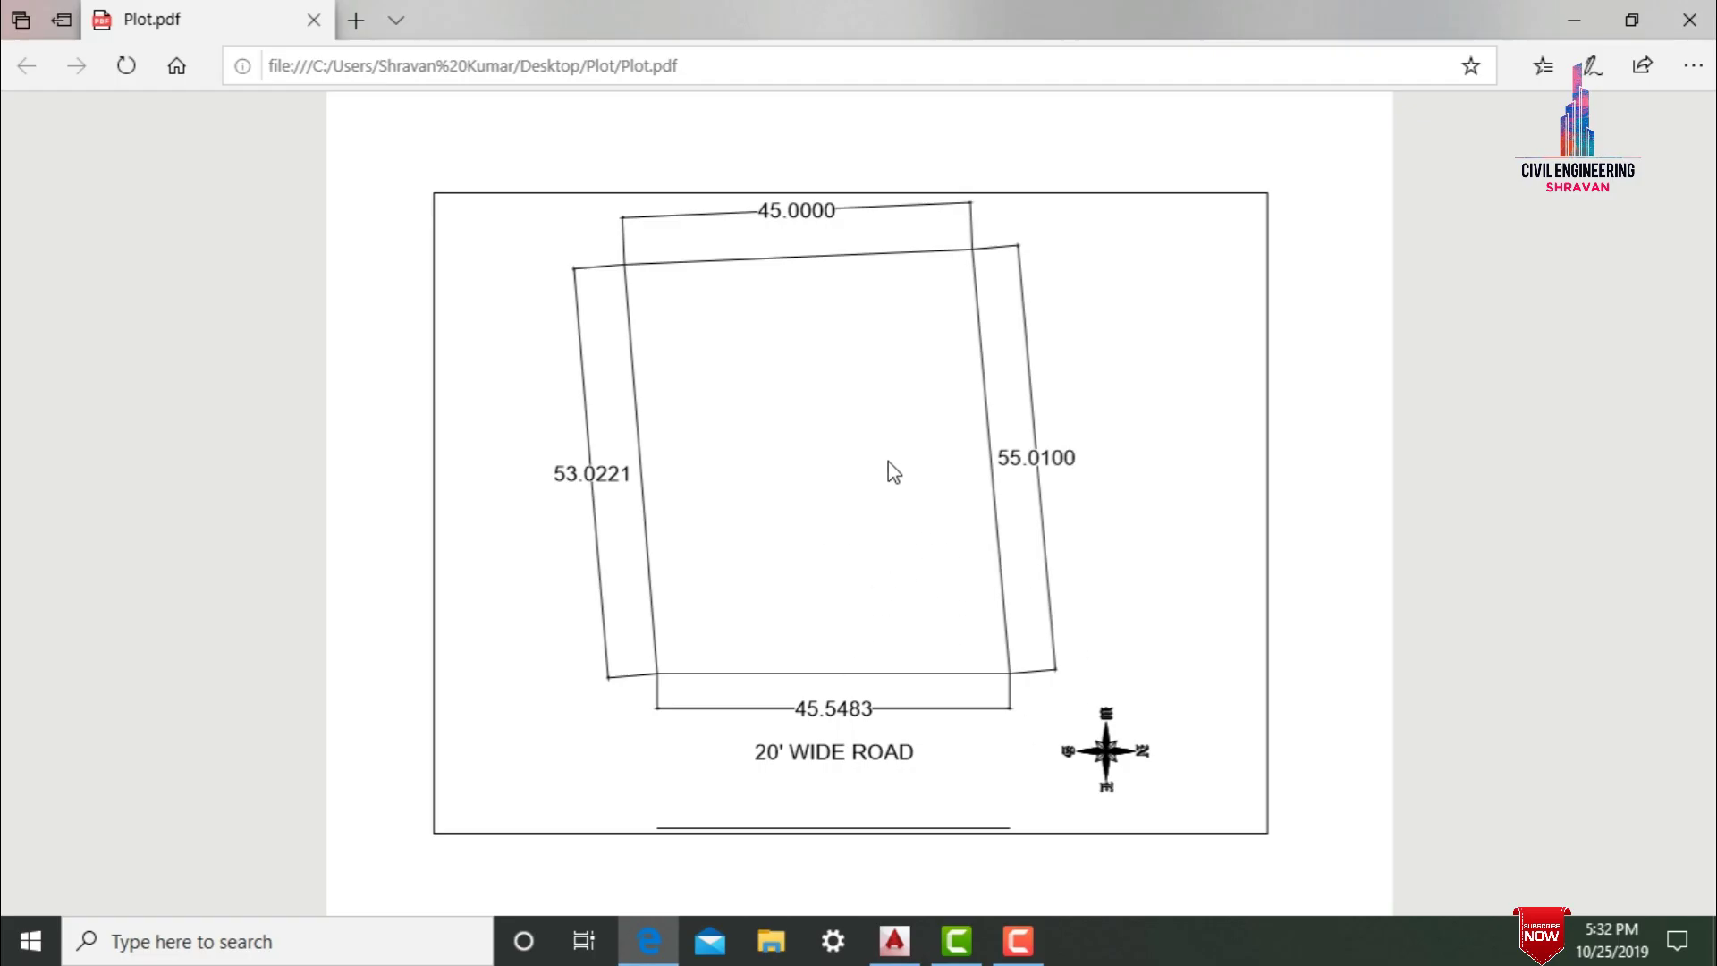
Switch back to AutoCAD and place an aligned dimension along the new plot's diagonal, from its top-left to its bottom-right corner.
click(895, 940)
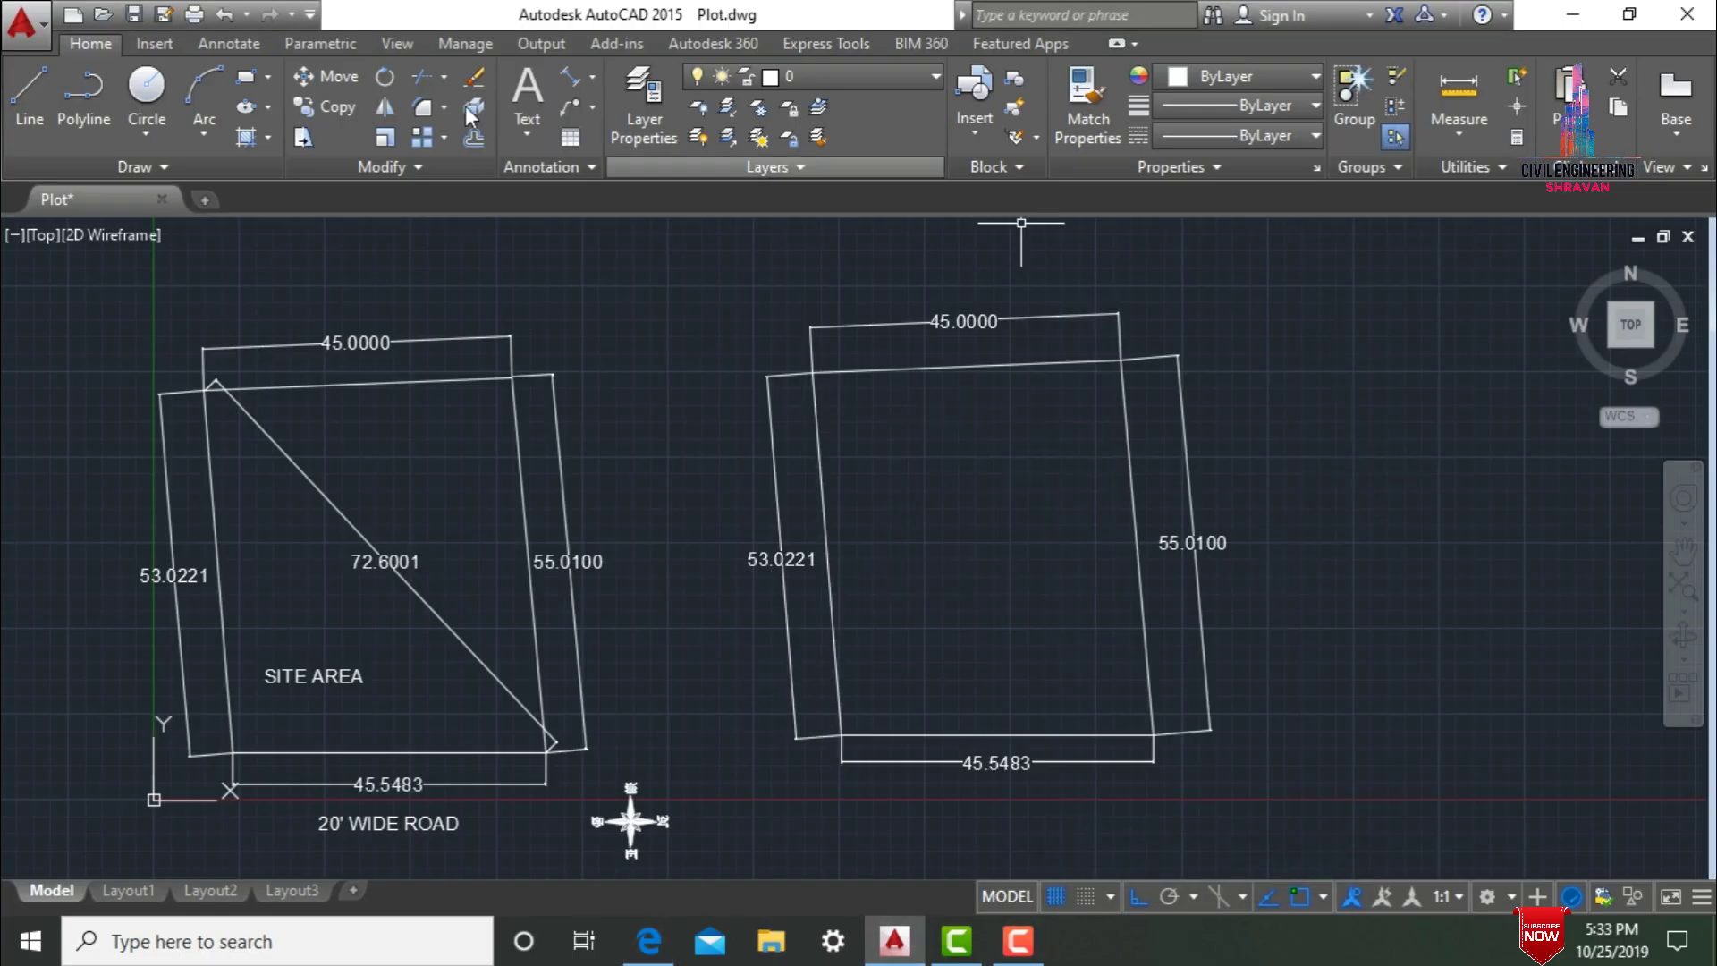
click(566, 82)
click(812, 373)
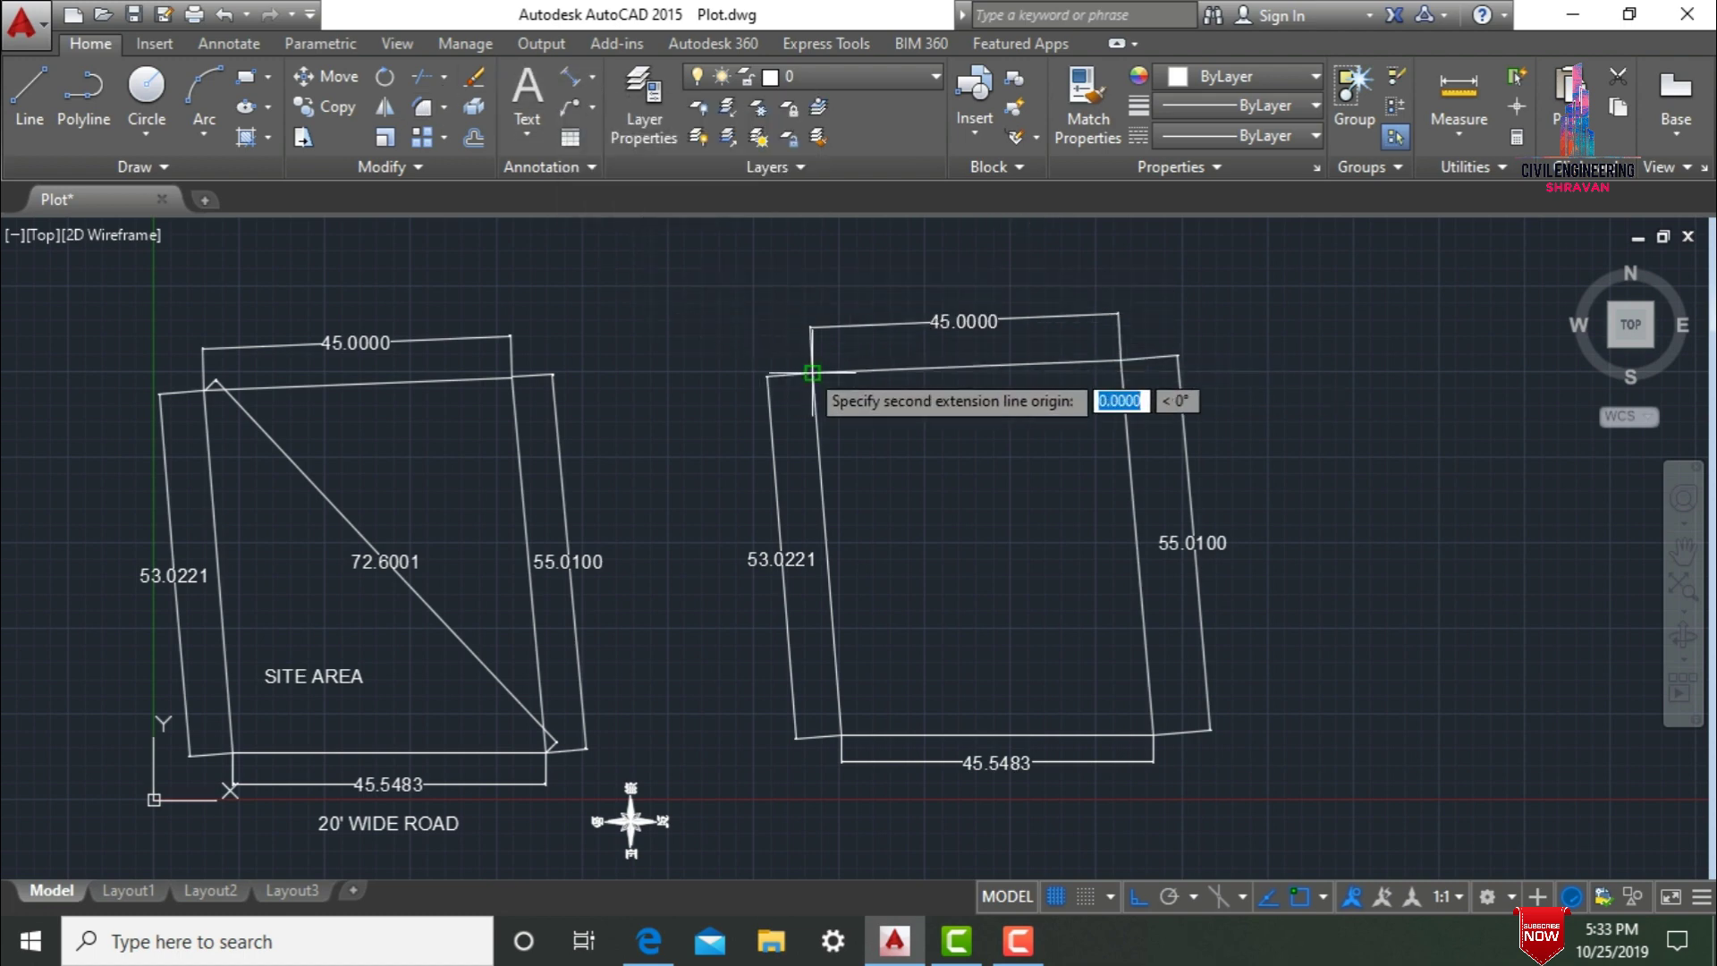
click(1160, 737)
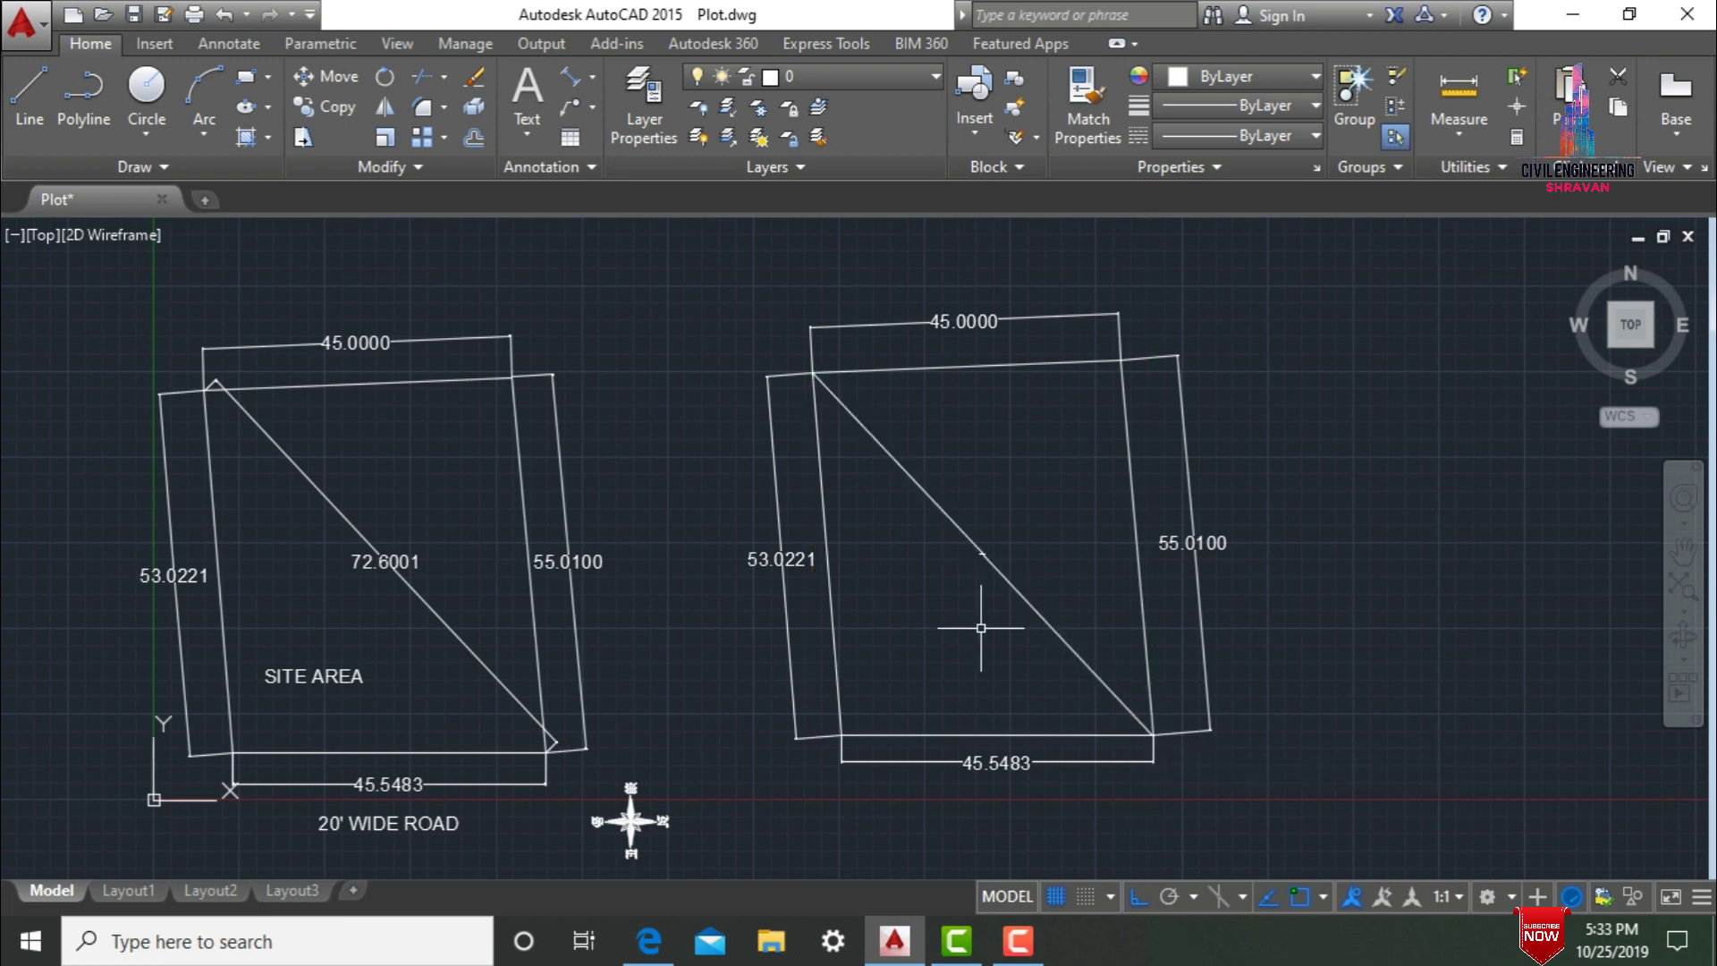
Set the text height of the new plot's diagonal dimension to 2.
scroll(978, 564, up, 7)
click(971, 689)
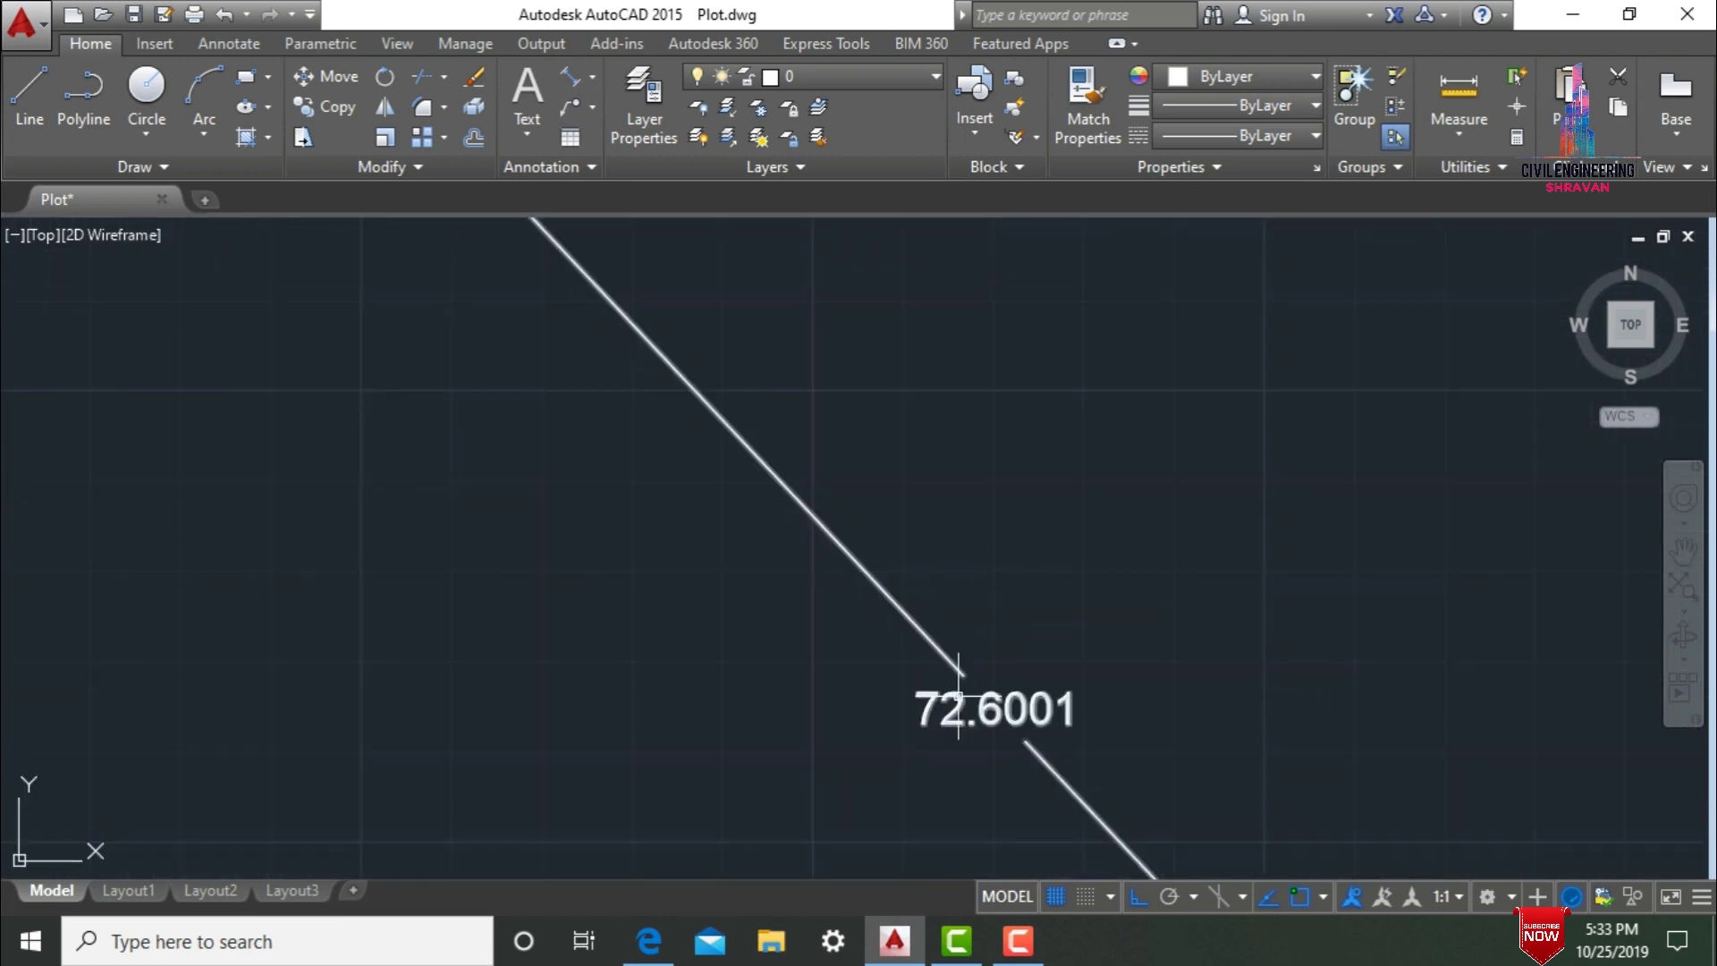
double_click(961, 709)
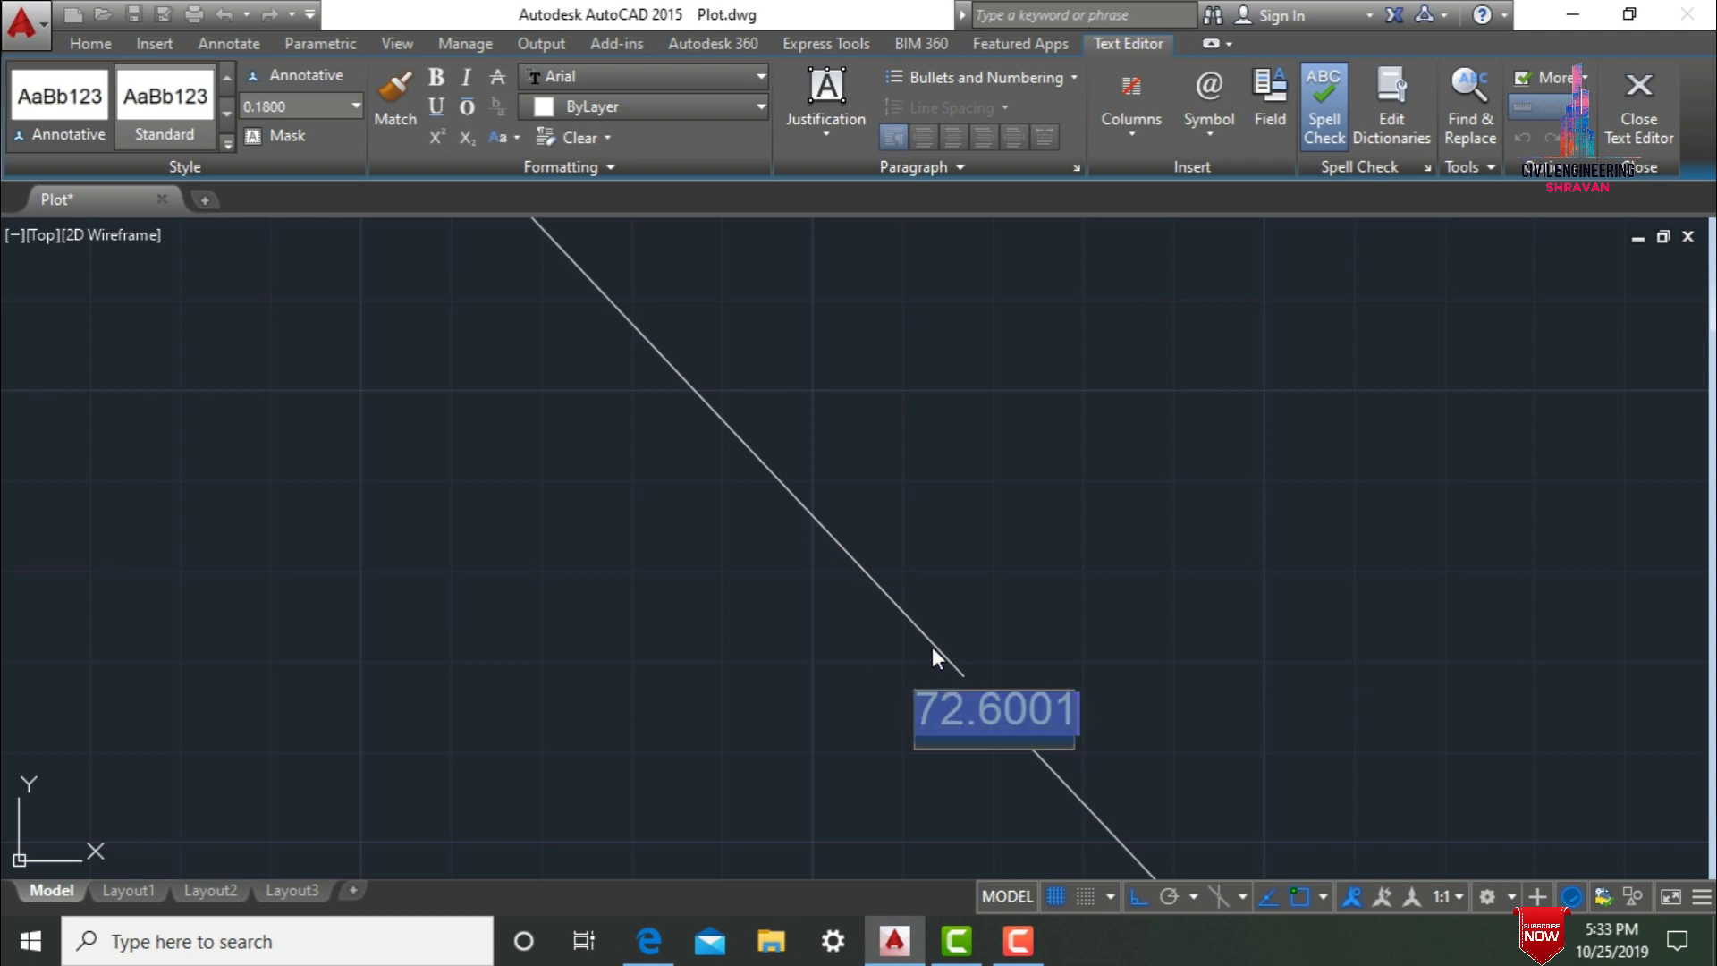
click(357, 105)
click(286, 139)
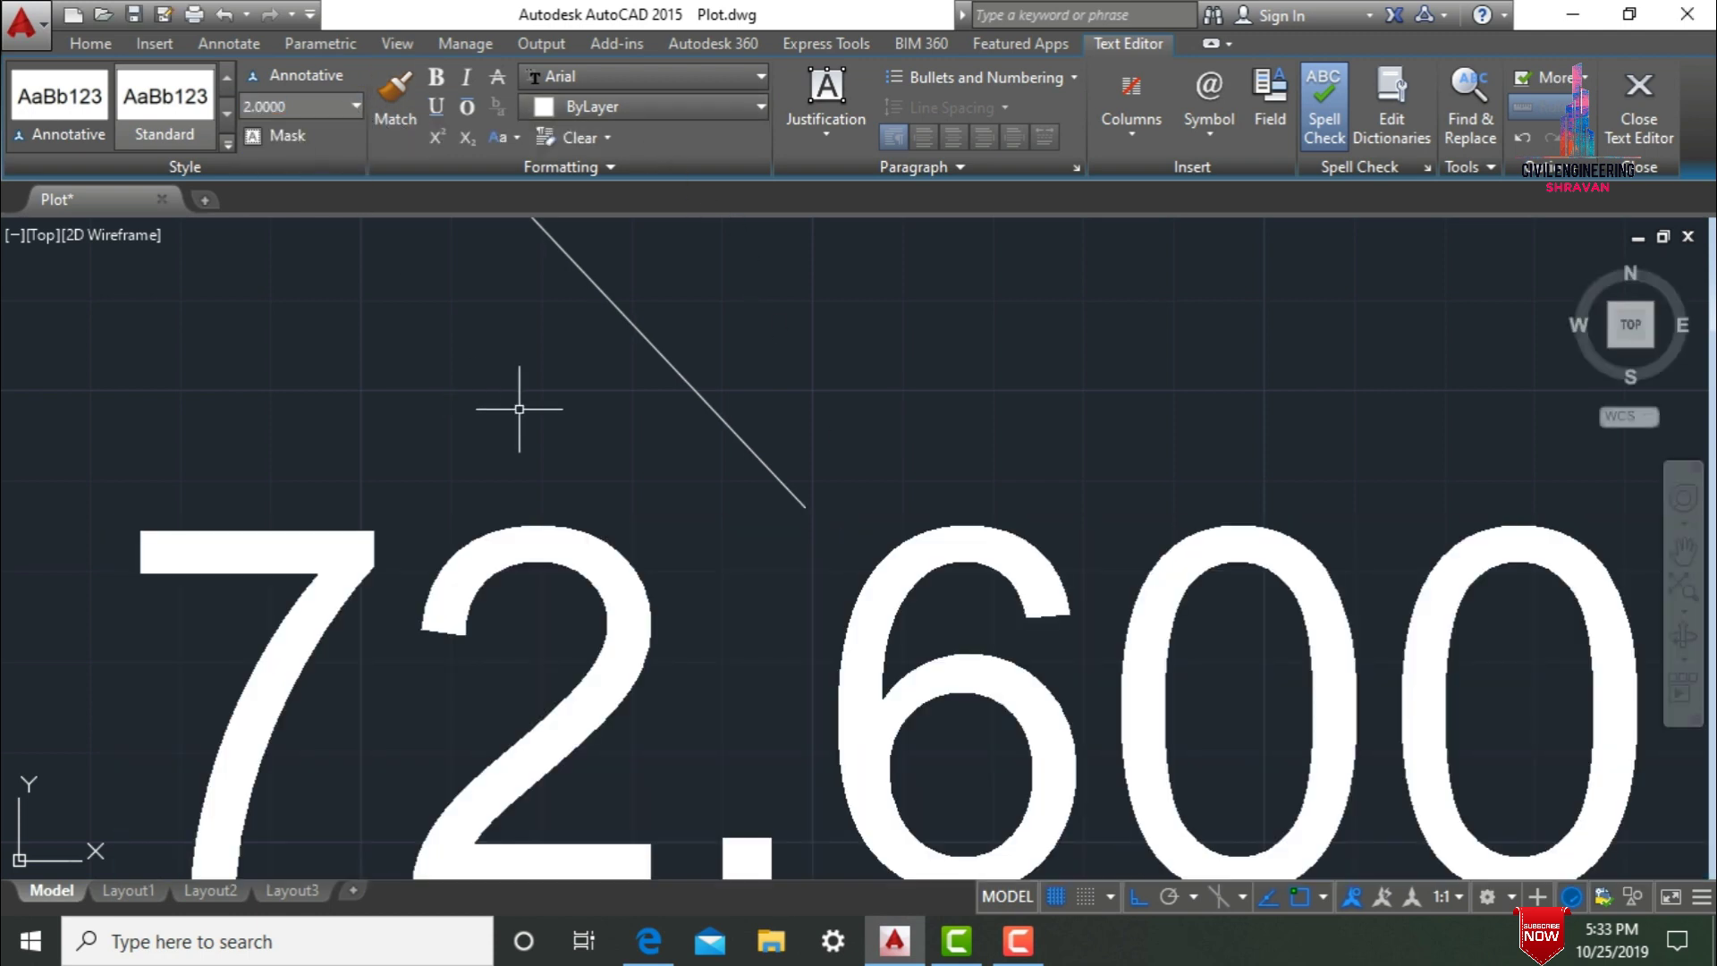
click(721, 402)
scroll(721, 402, down, 6)
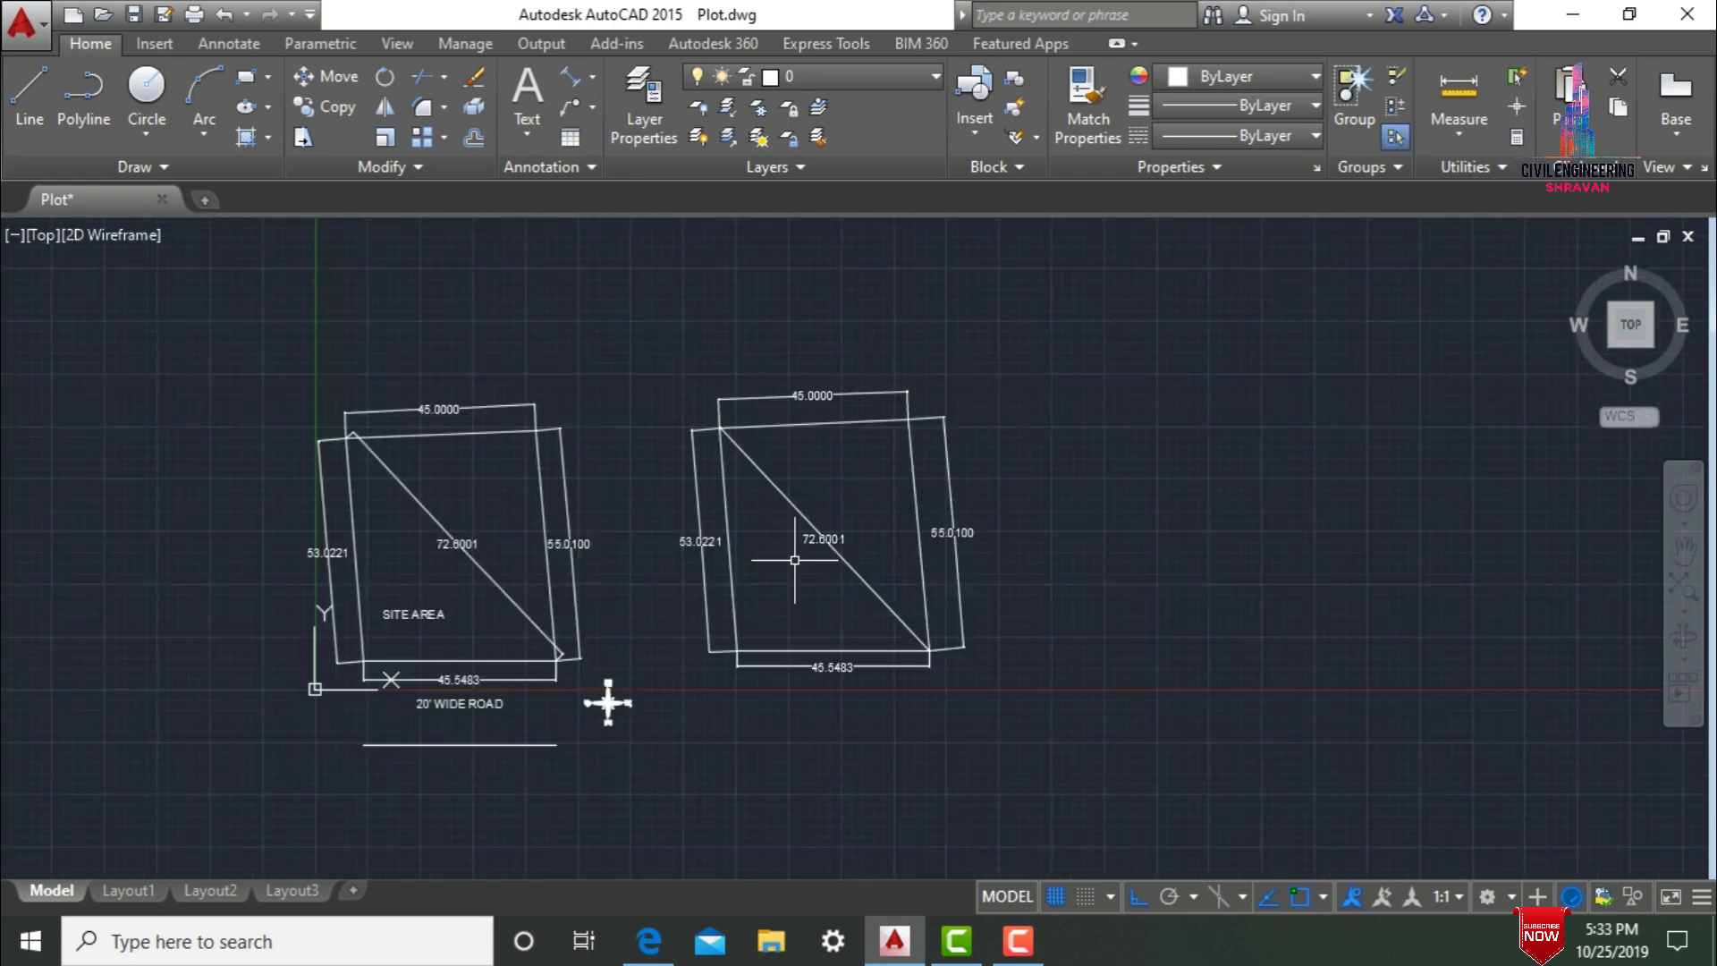
Delete the diagonal dimension from the new plot.
scroll(795, 560, up, 4)
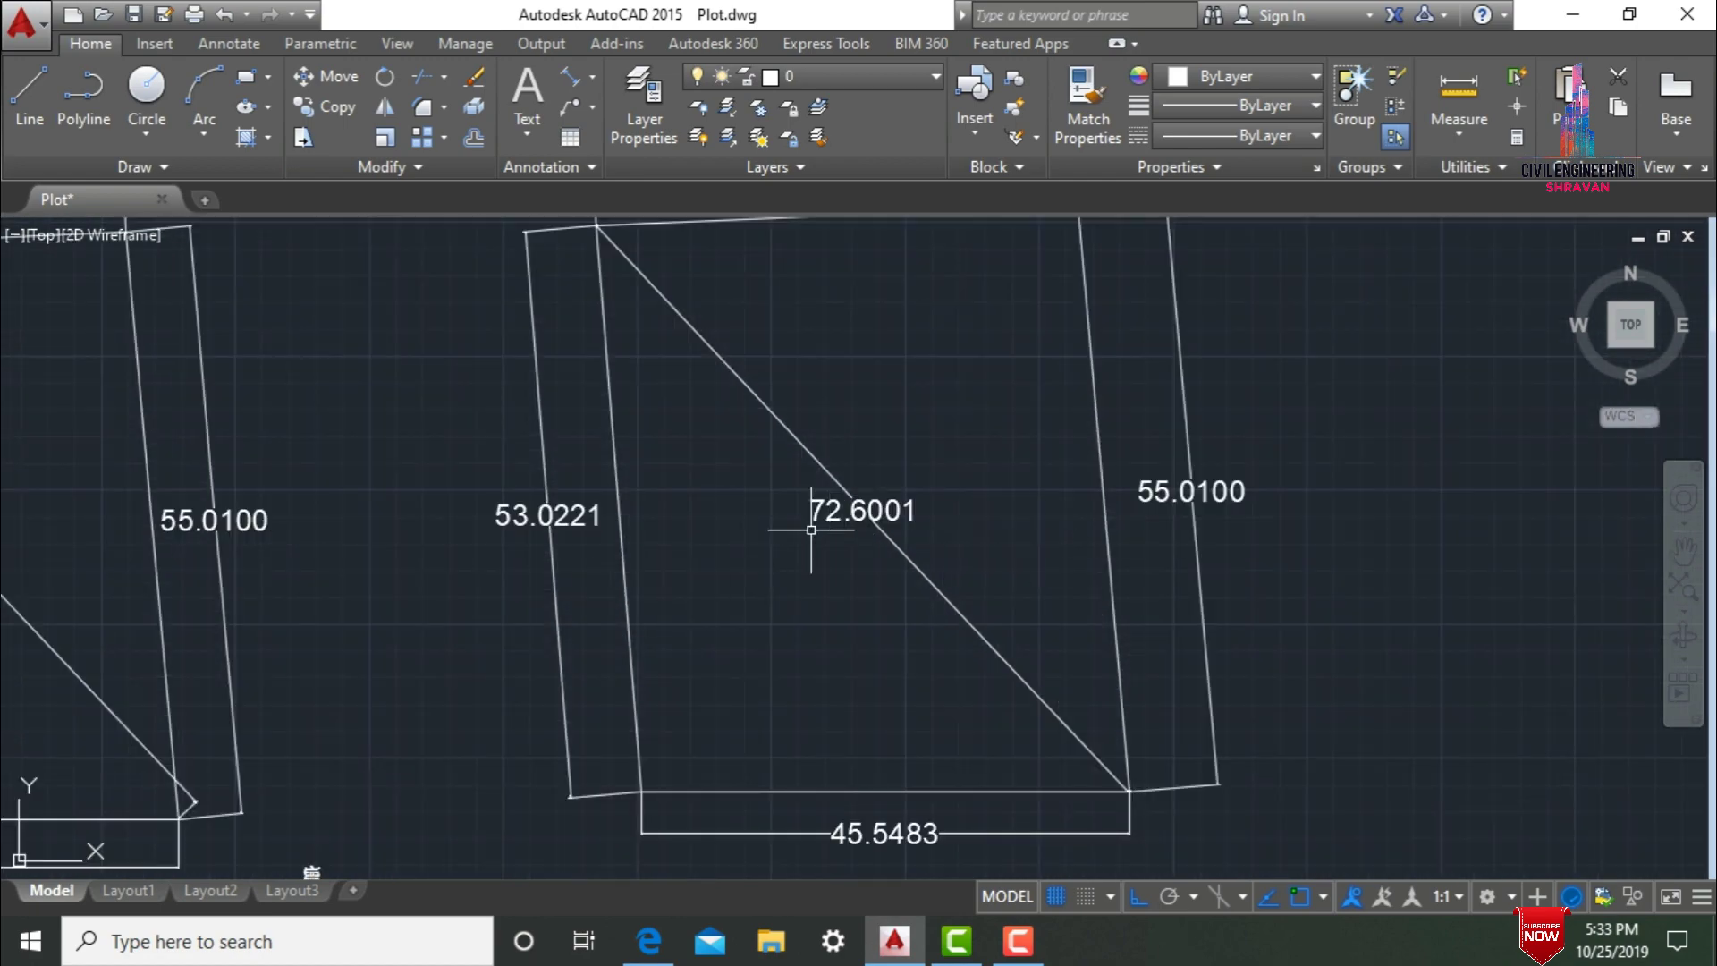
scroll(845, 528, down, 6)
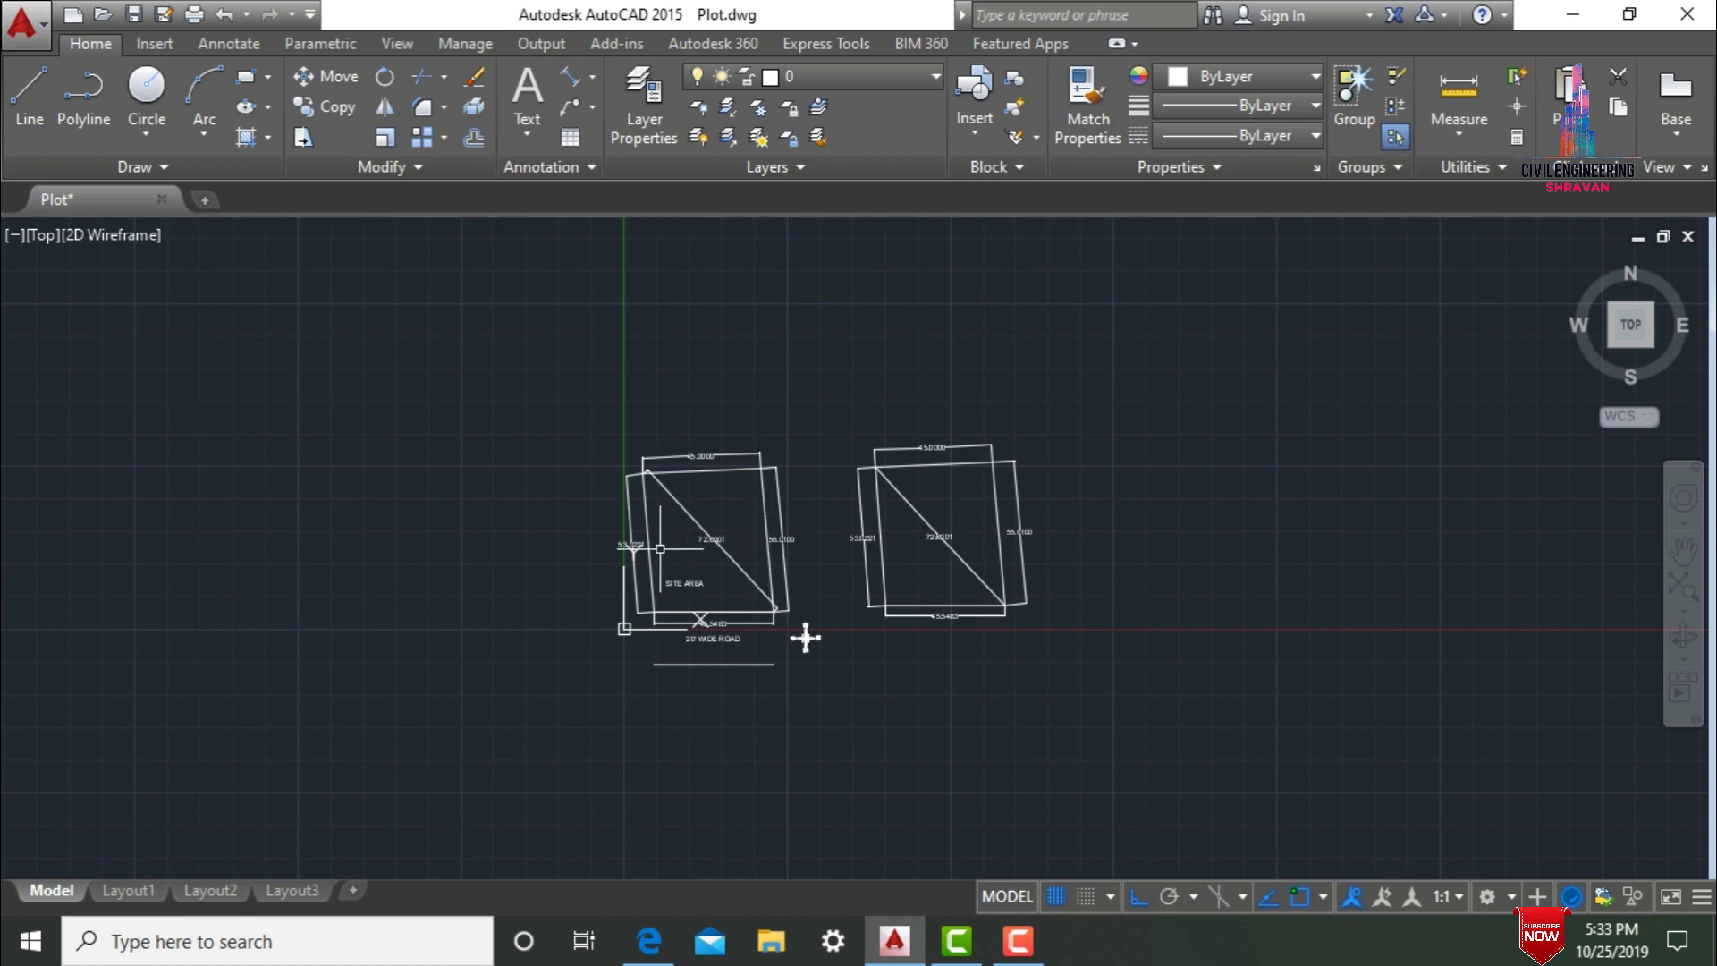
scroll(722, 526, up, 6)
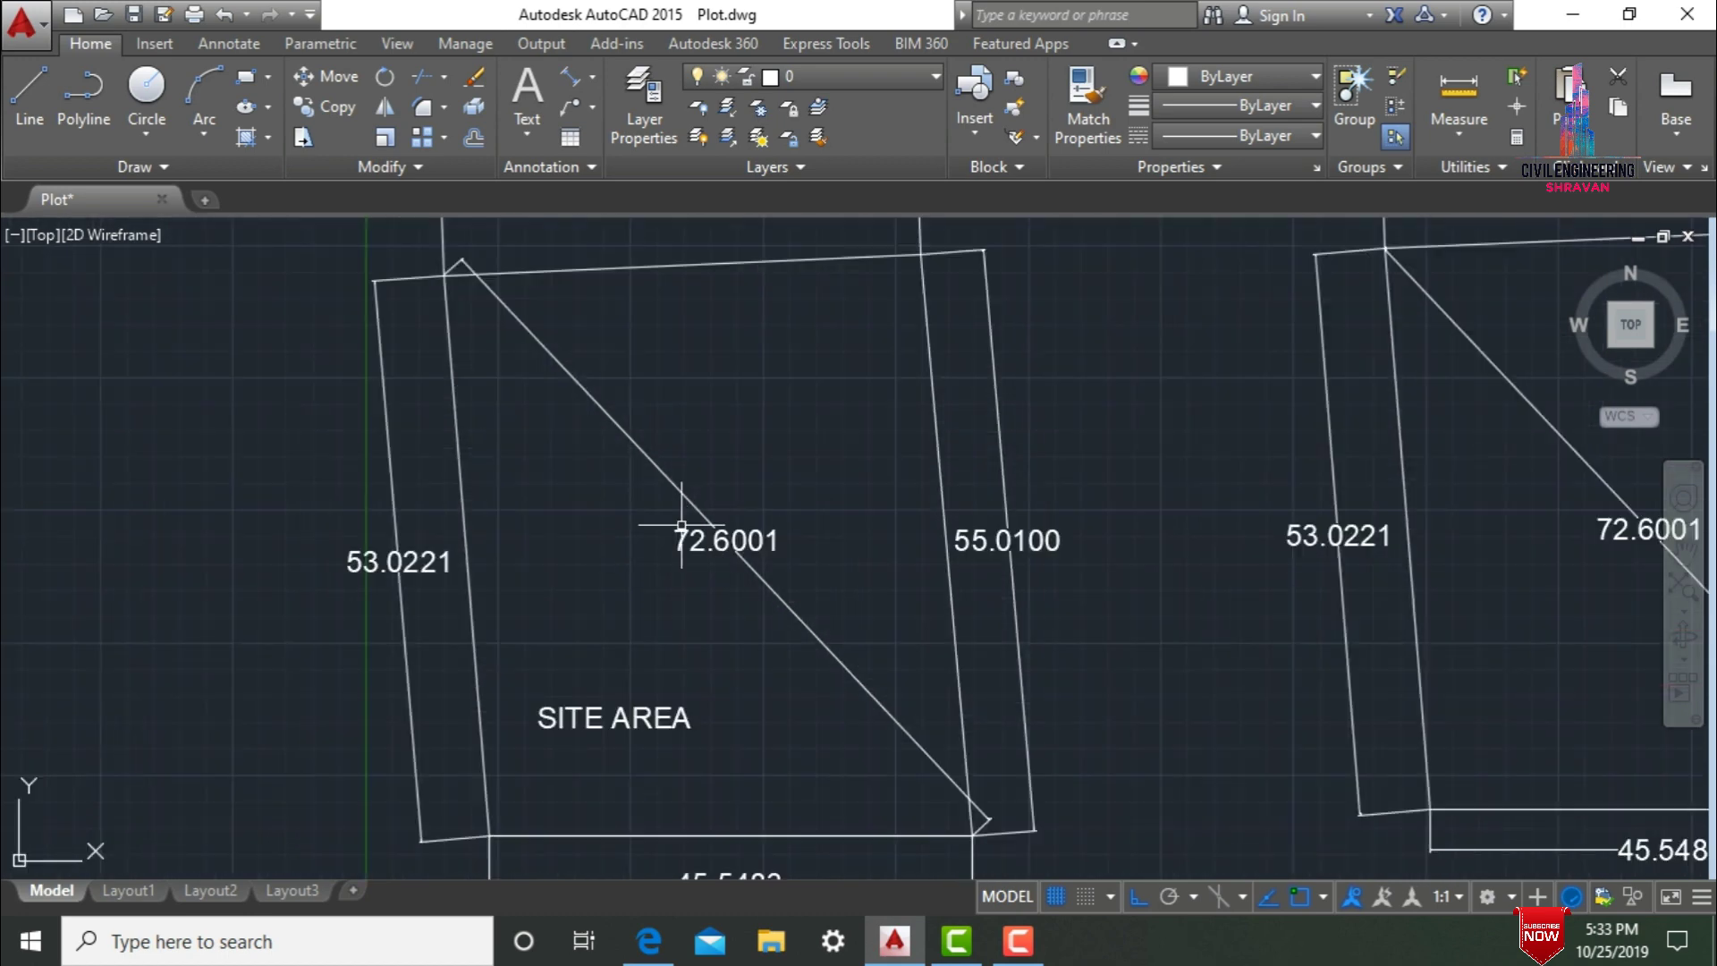
scroll(718, 534, down, 2)
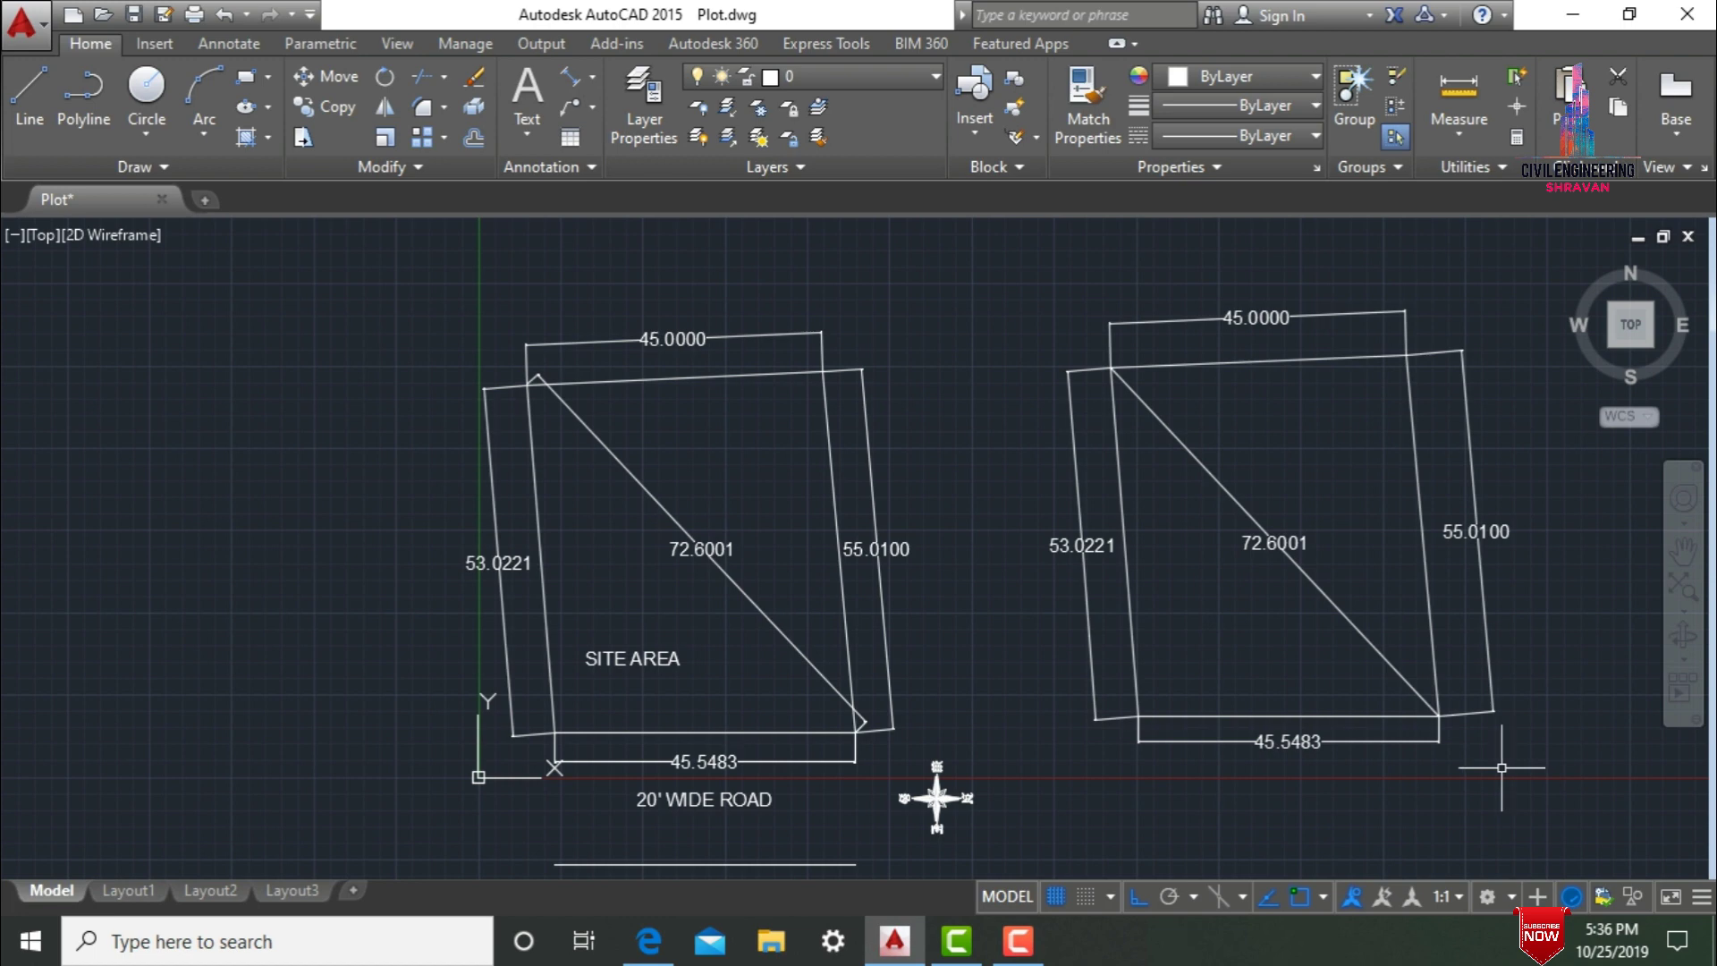
click(1275, 535)
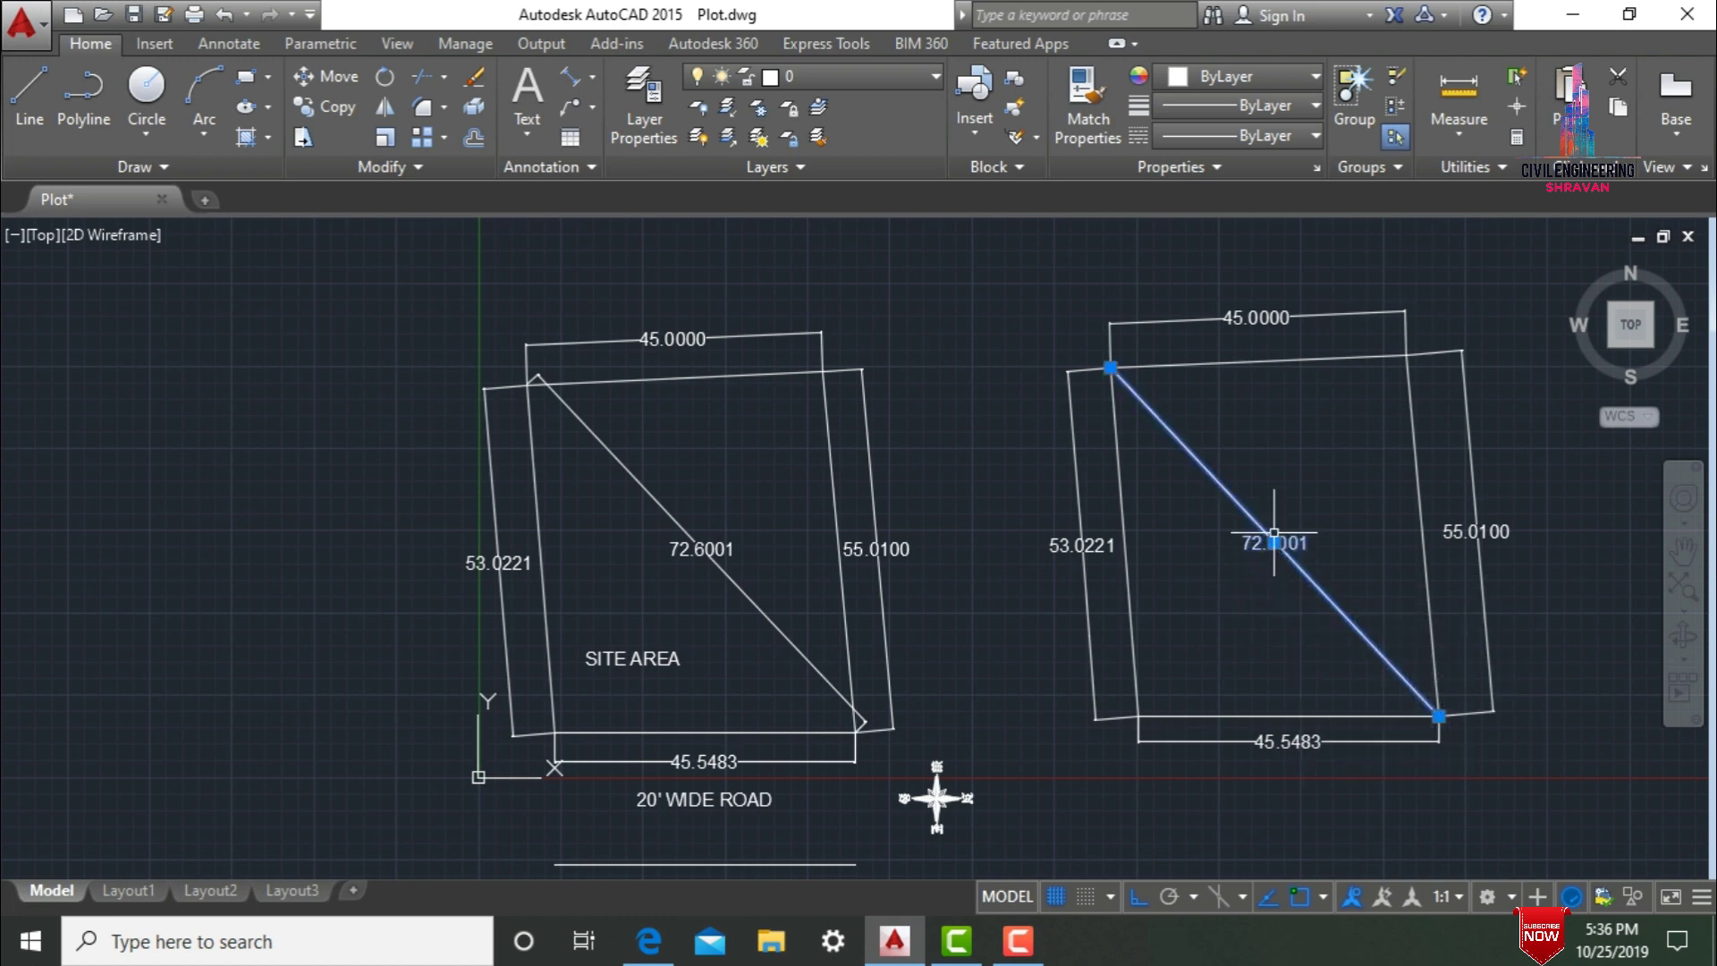
key(Delete)
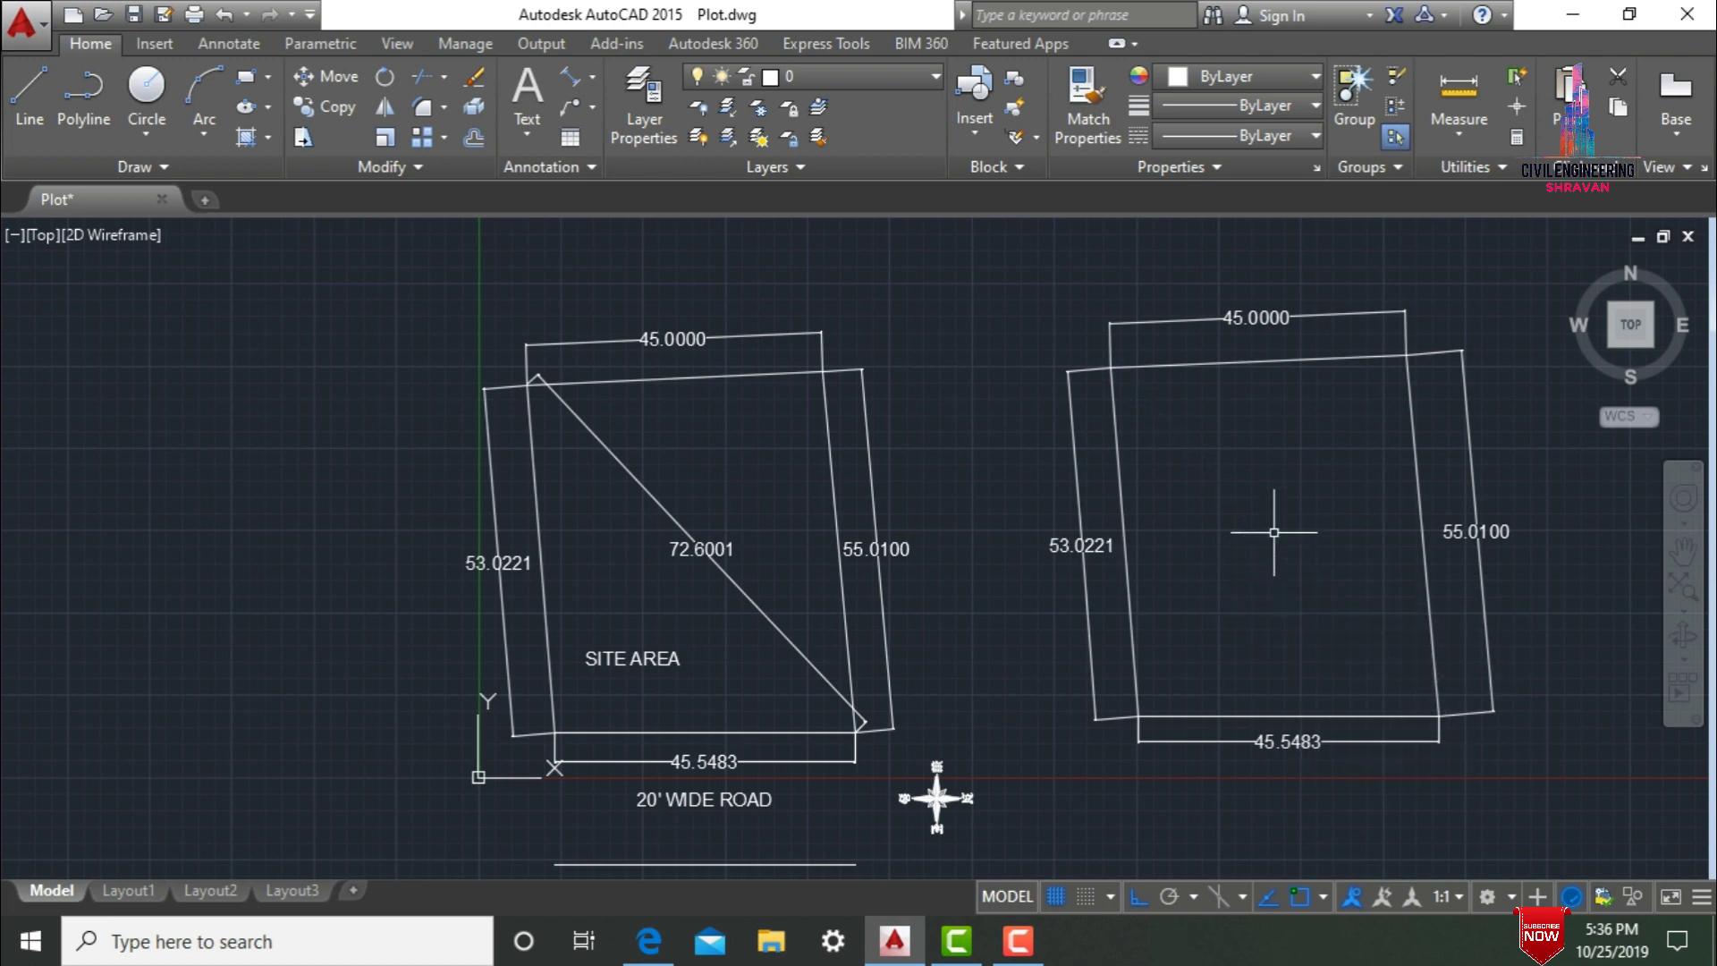
Draw a vertical line from the new plot's bottom-left corner up past its top side dimension.
text(l)
key(Return)
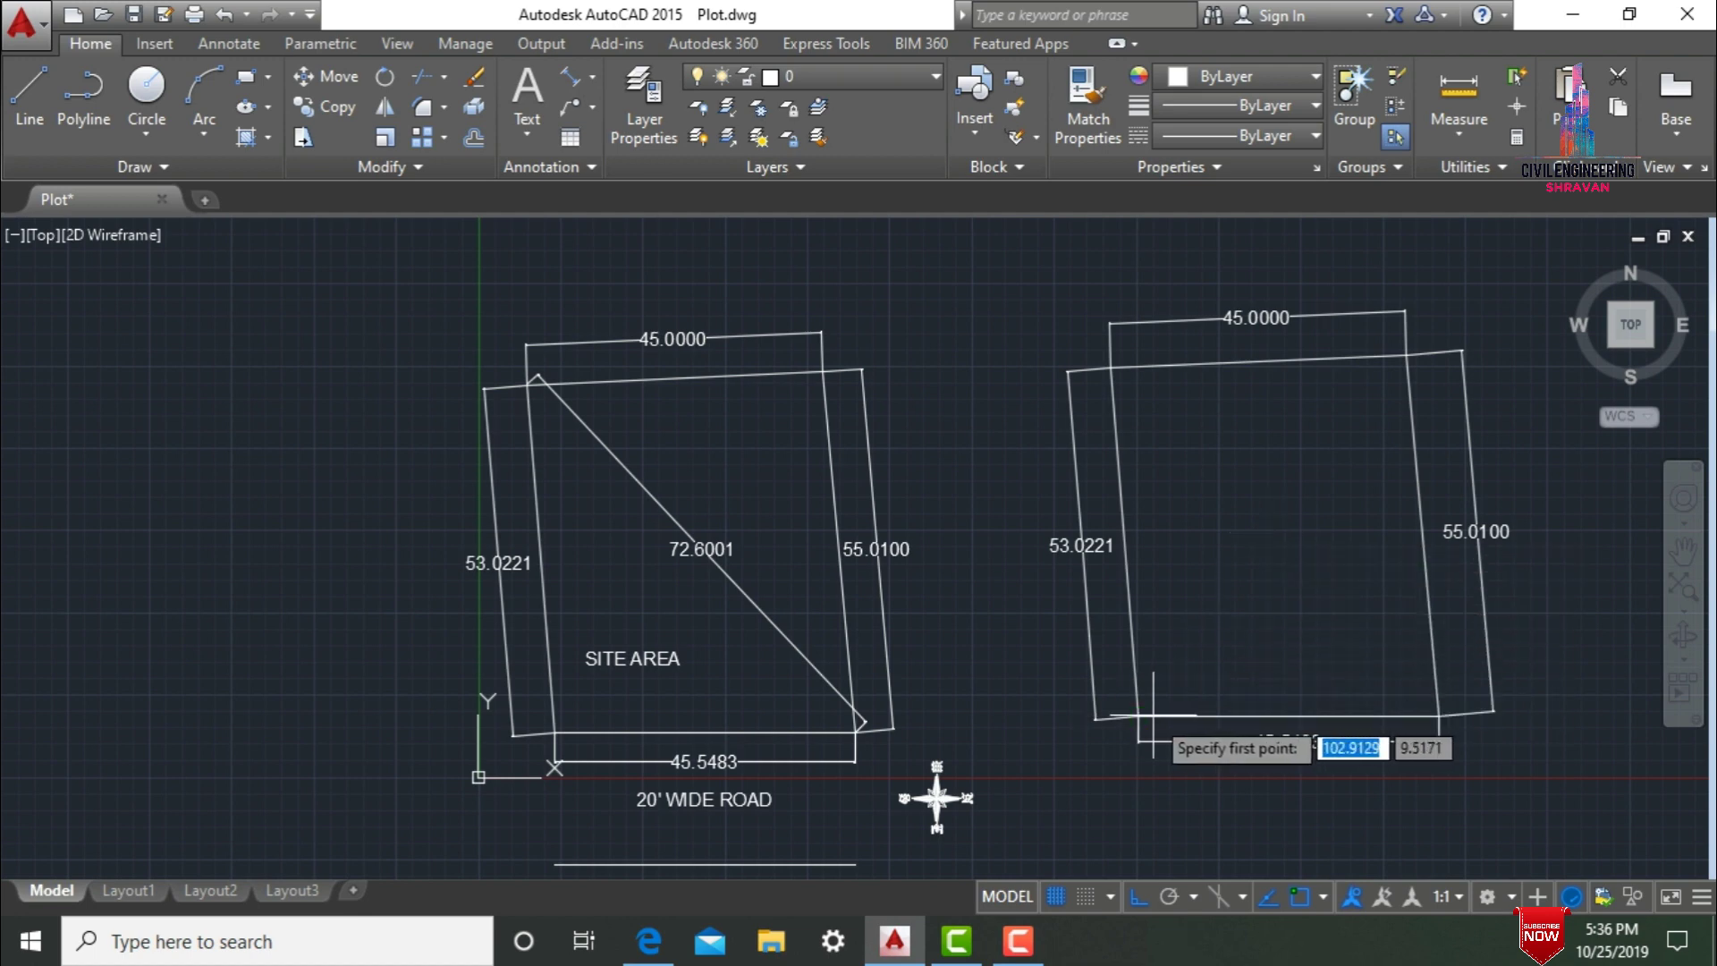
click(1145, 715)
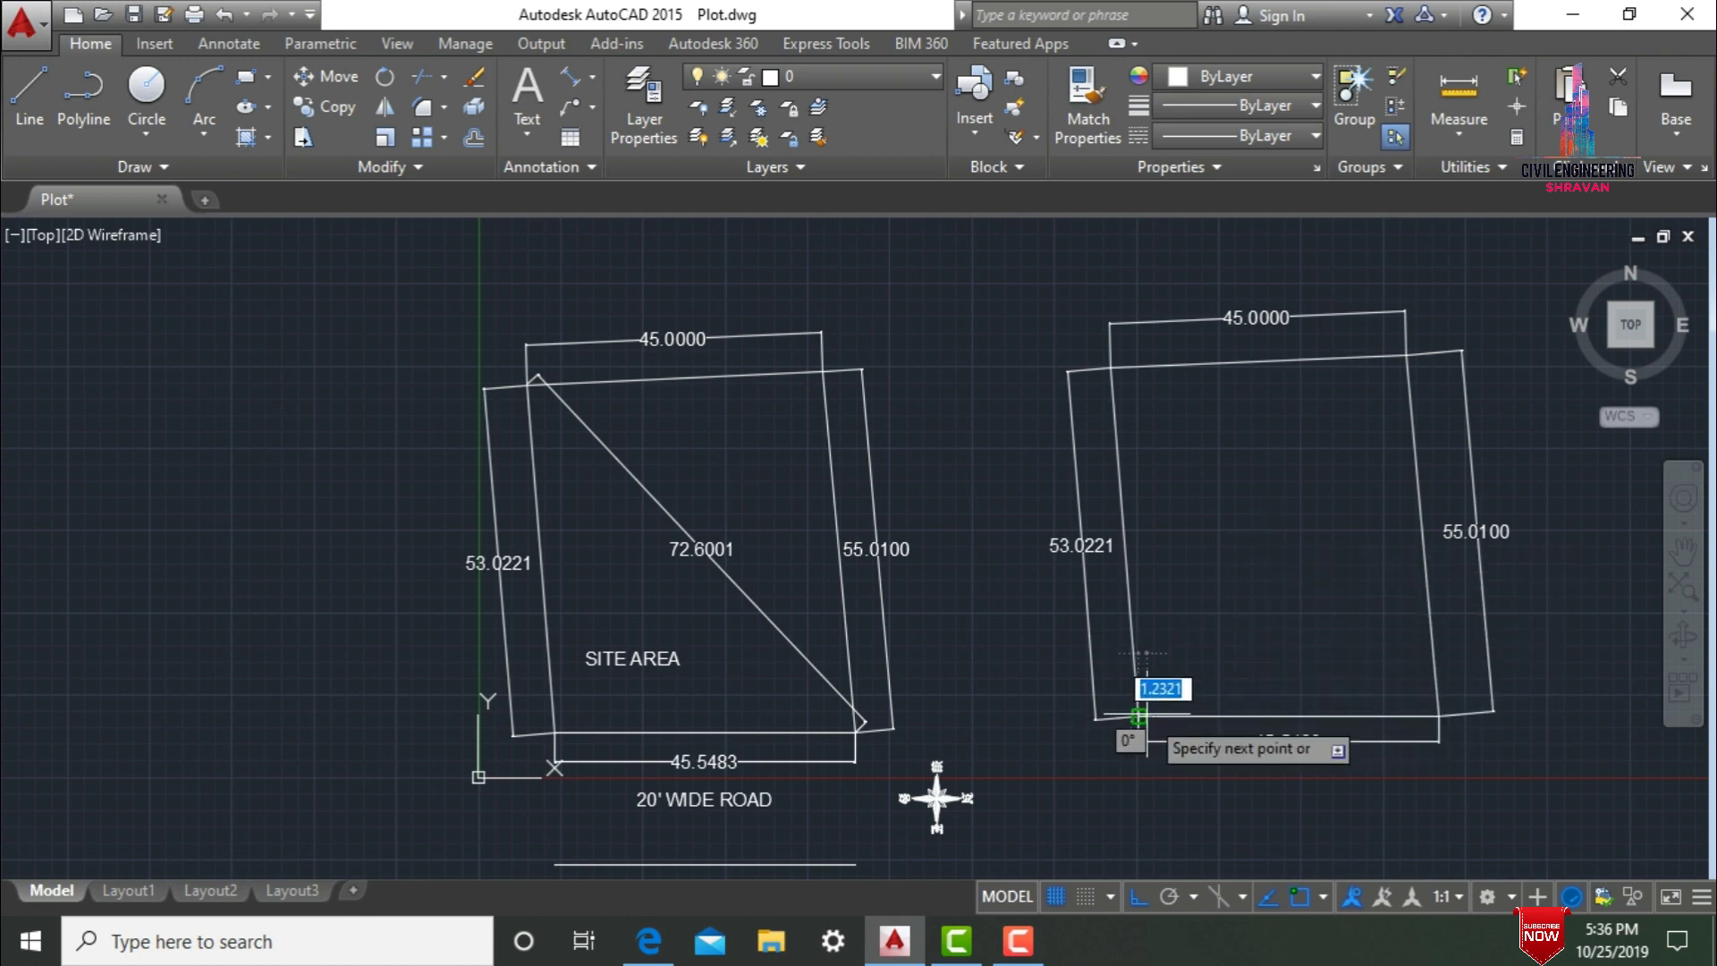
click(1145, 257)
text(l)
key(Escape)
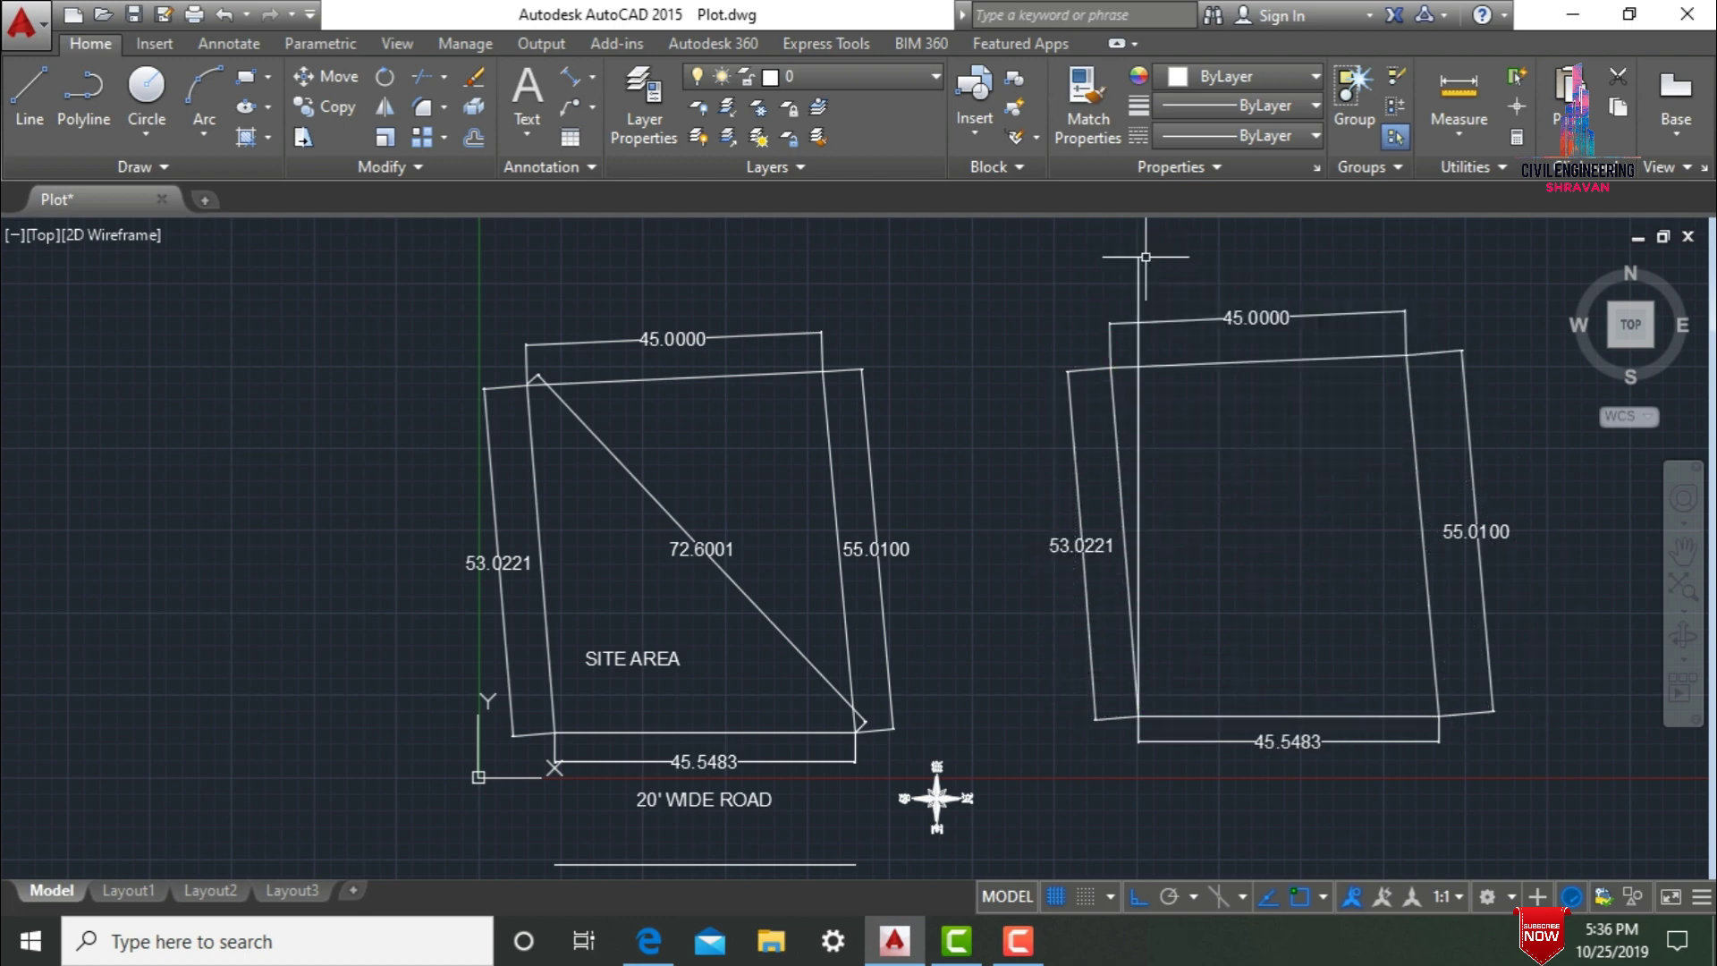
Draw a vertical line from the new plot's top-right corner down past its bottom side dimension.
text(l)
key(Return)
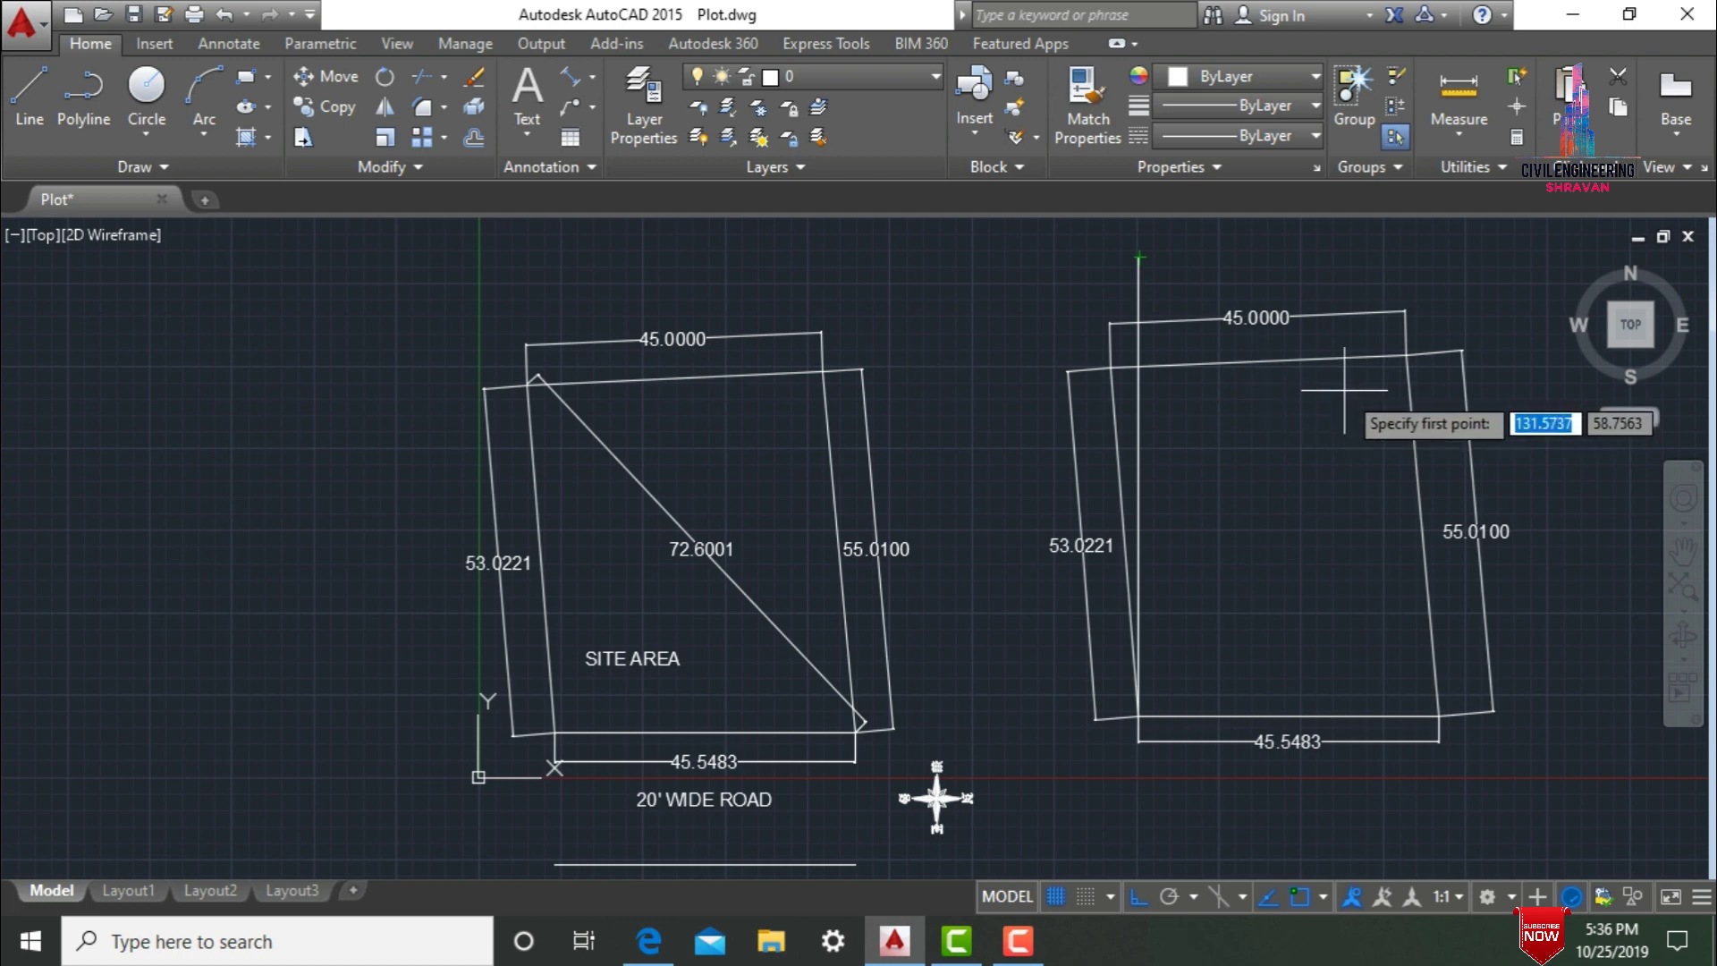
click(1407, 355)
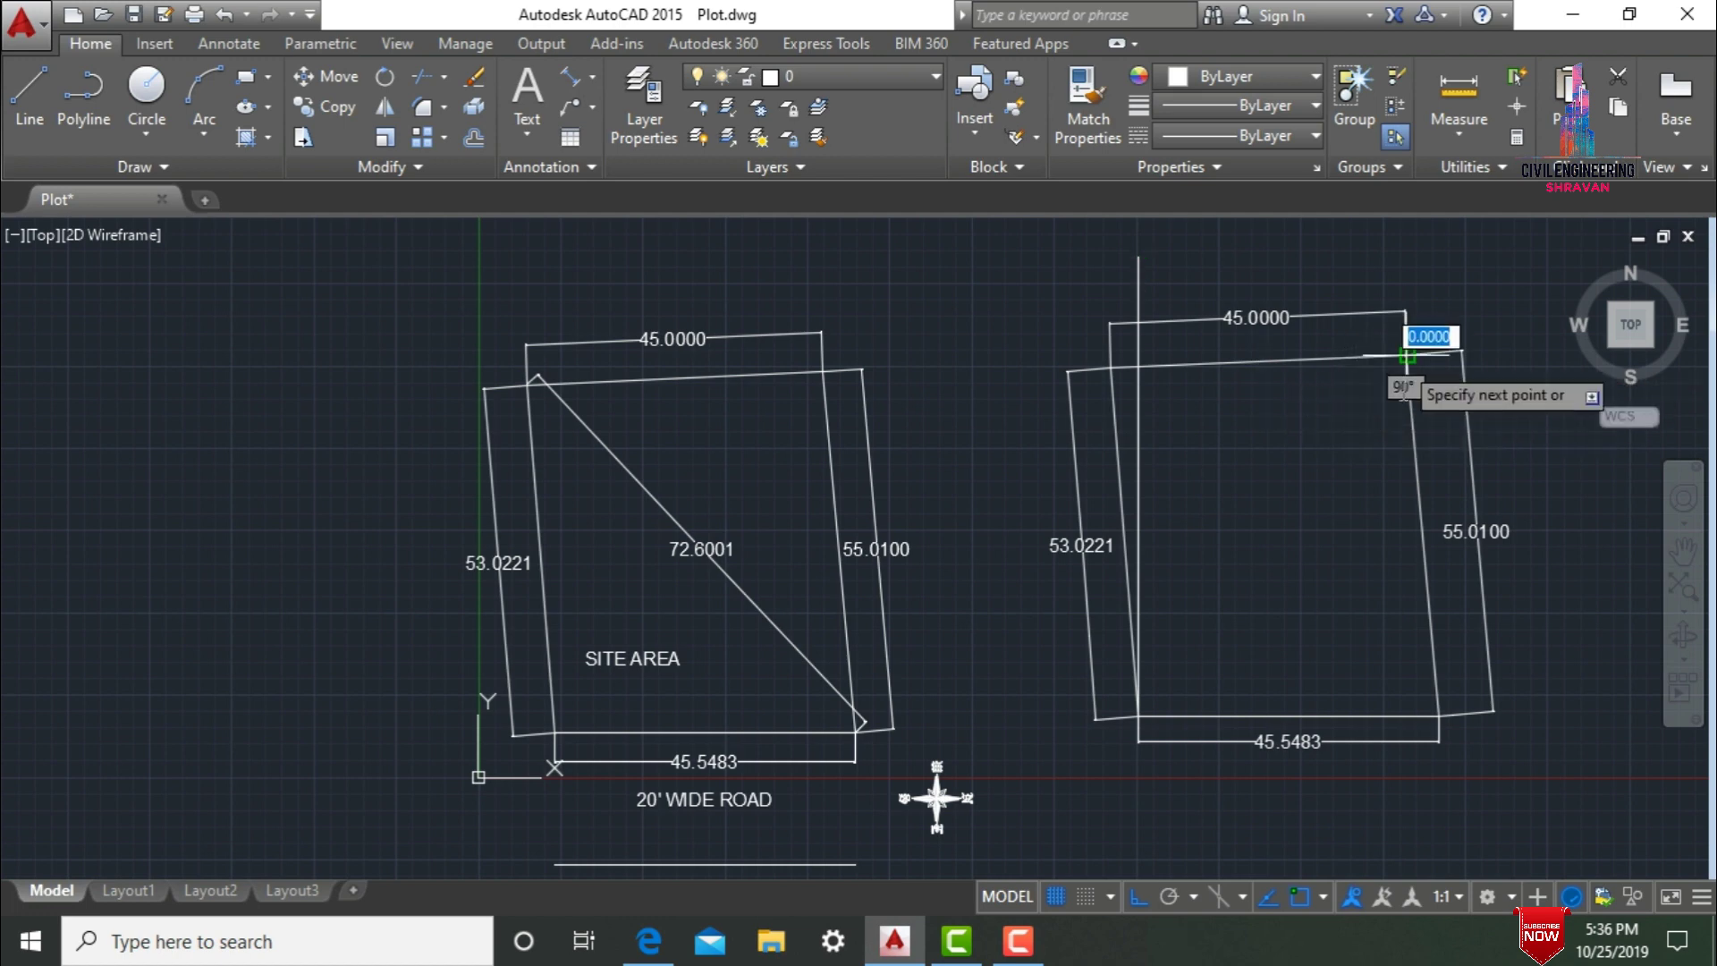
click(1416, 814)
key(Escape)
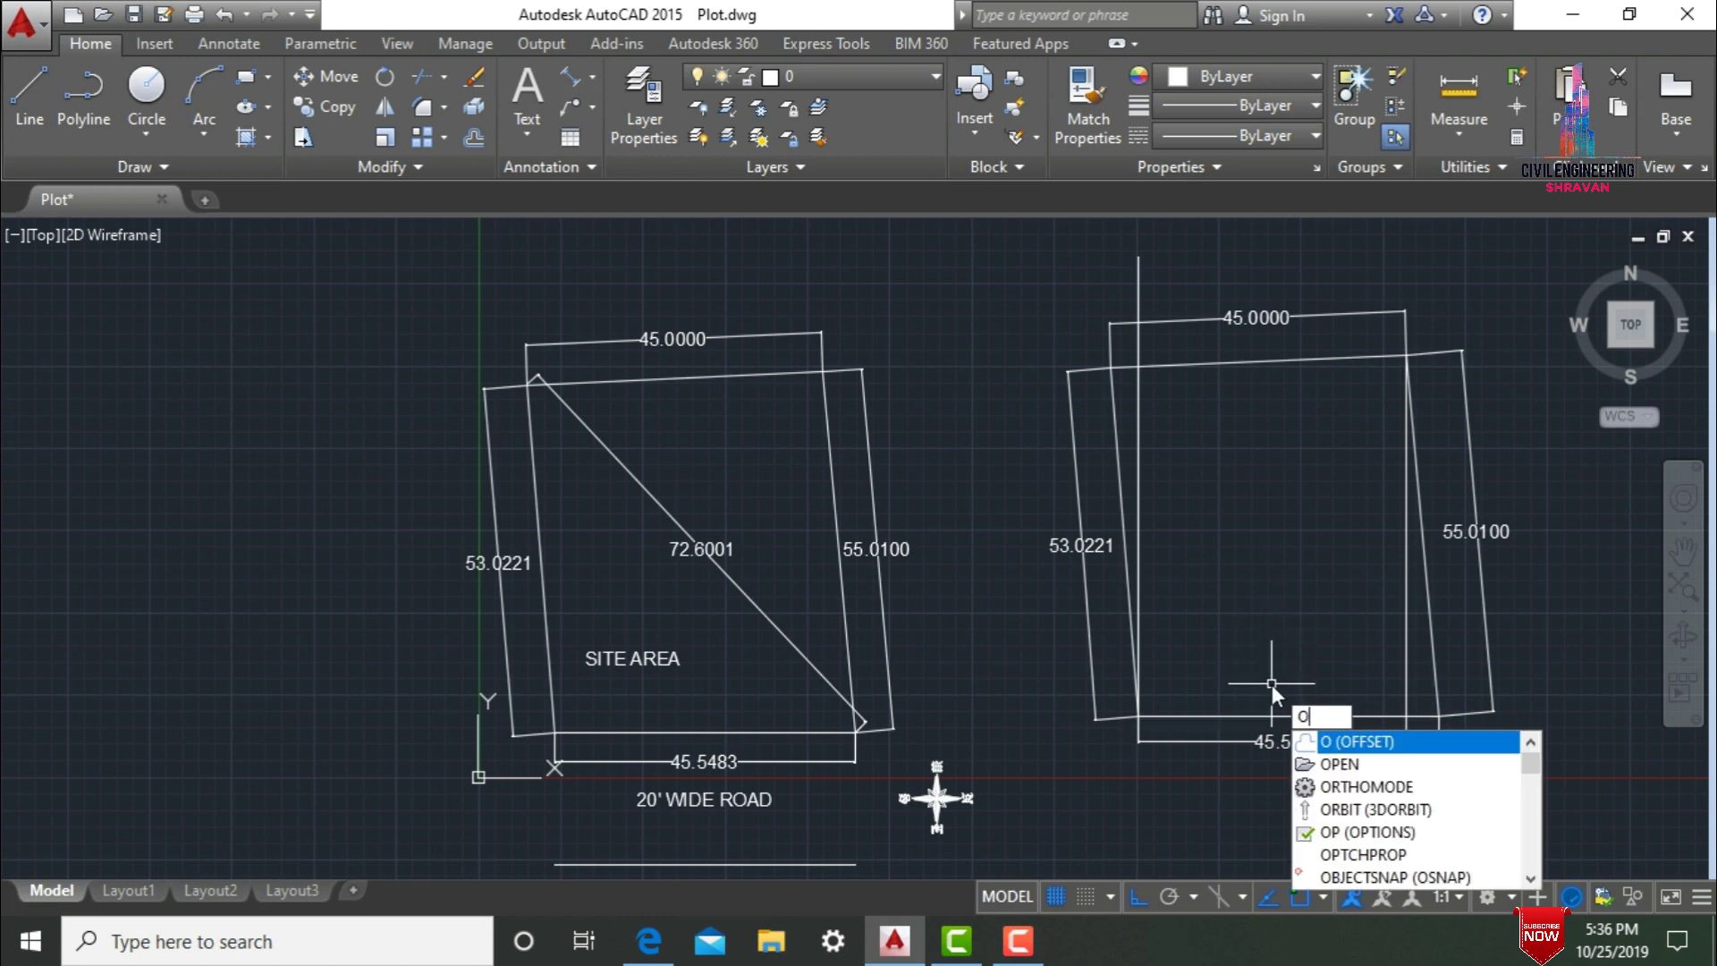
Offset the new plot's bottom side upward by 10.
key(Return)
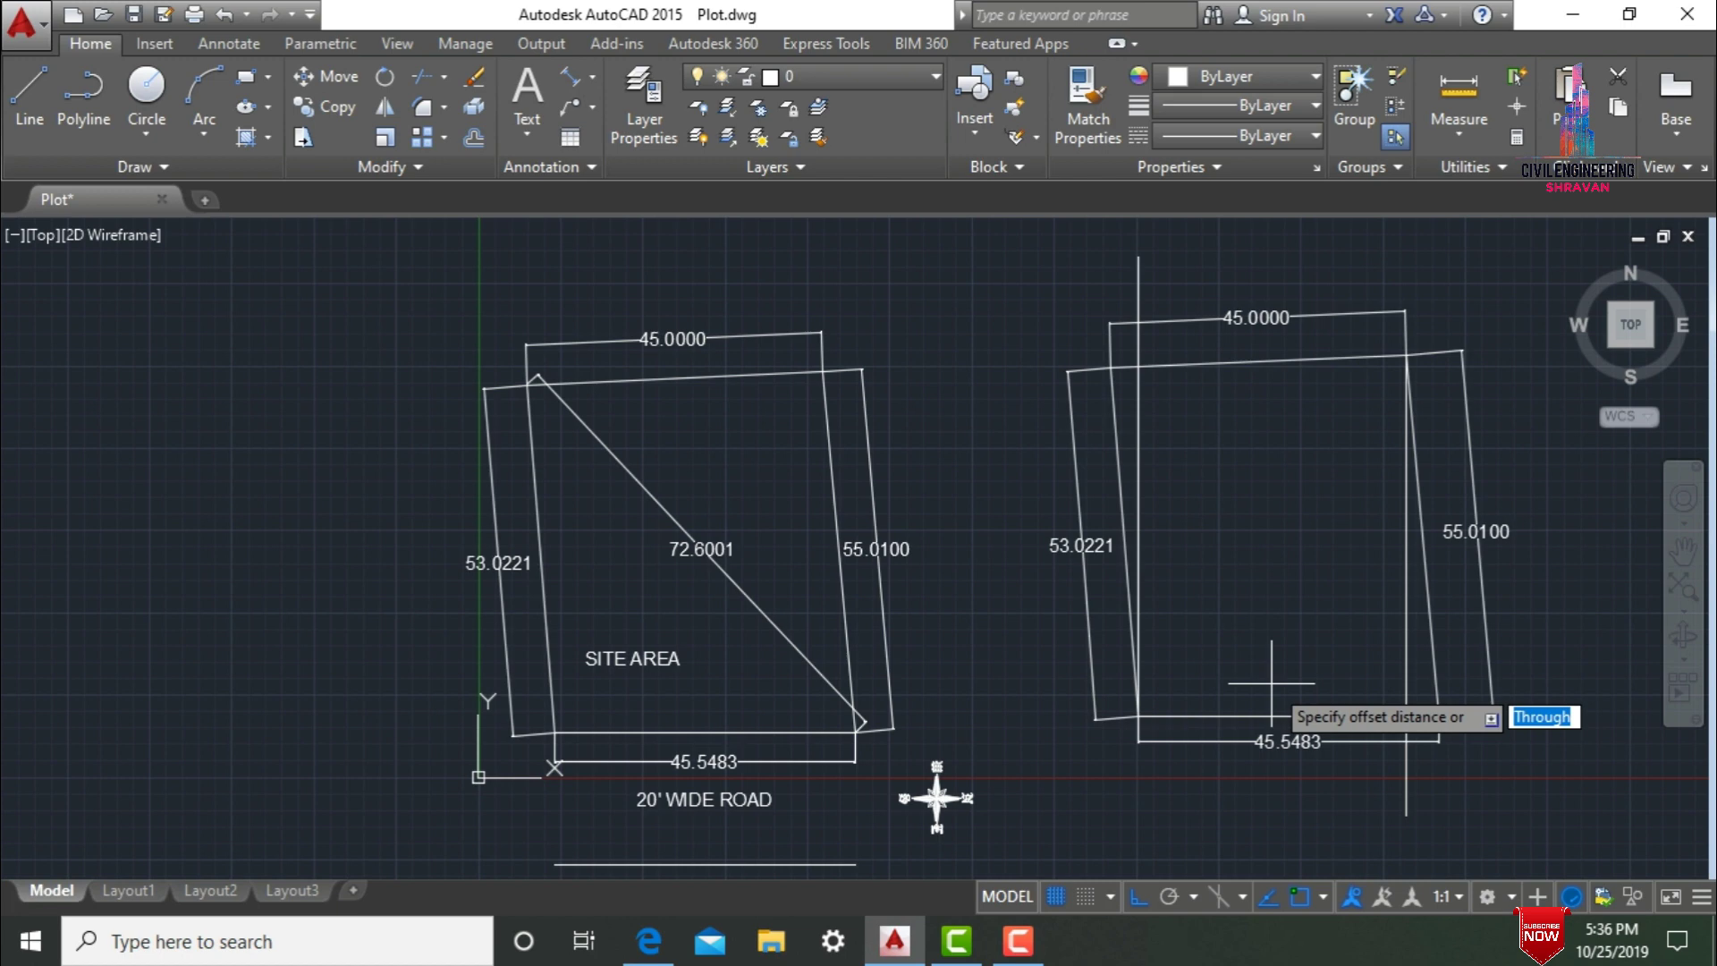
text(10)
key(Return)
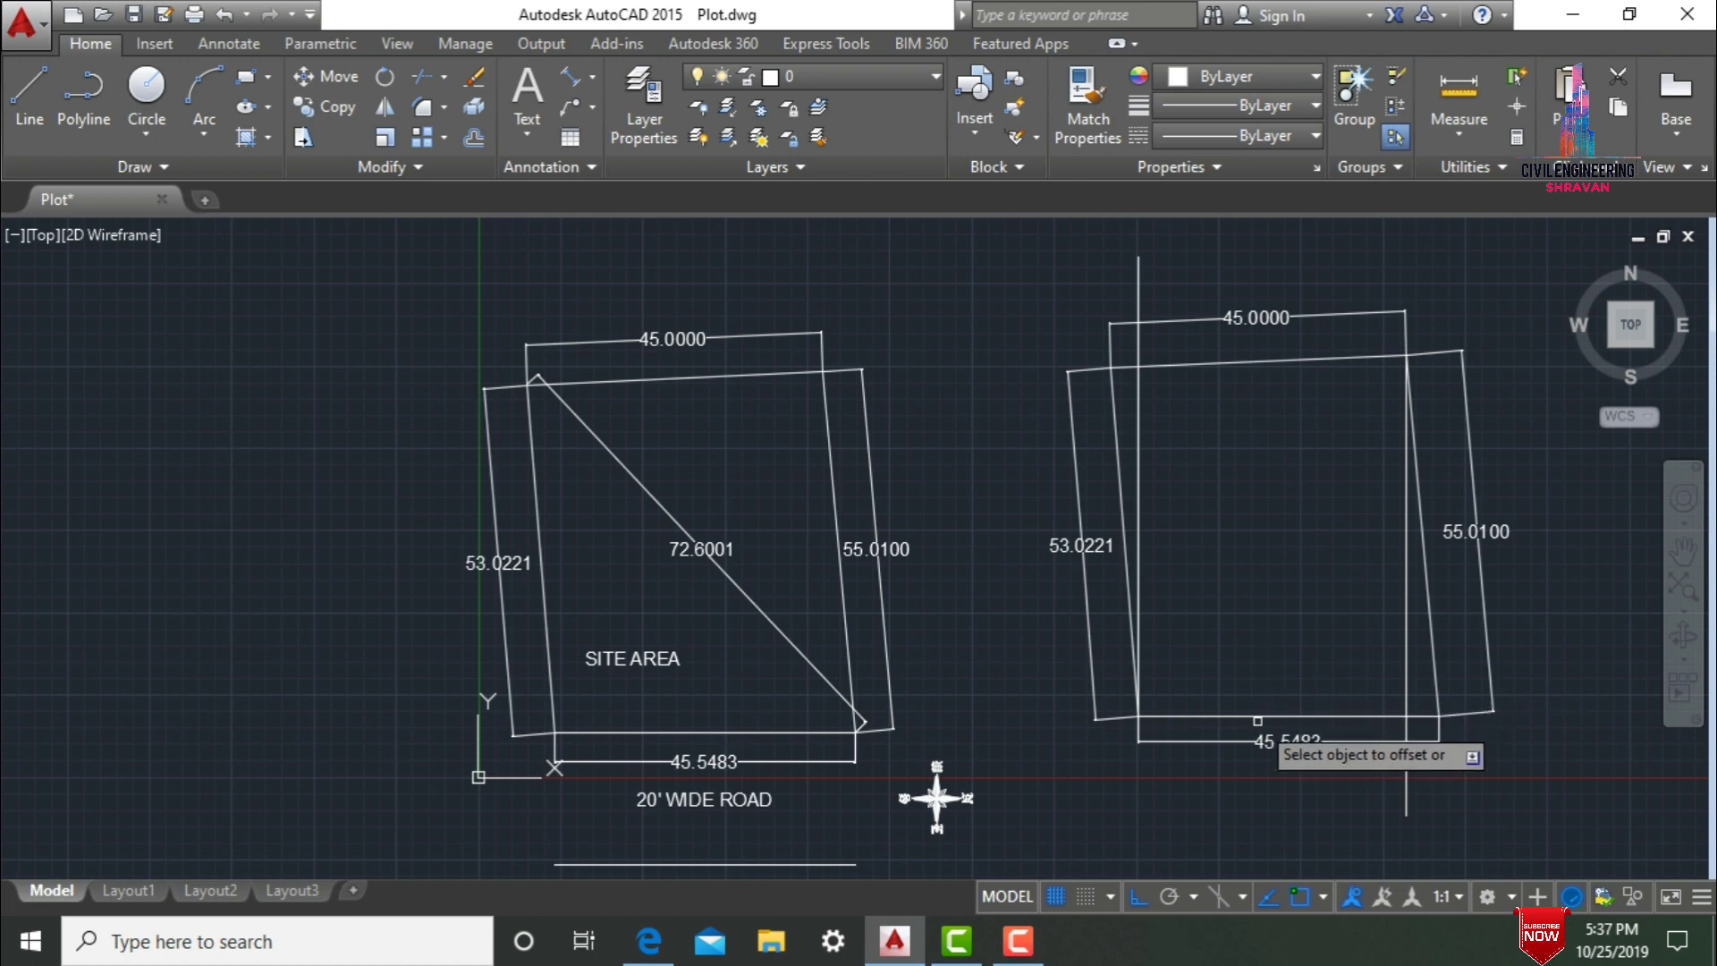
click(1258, 716)
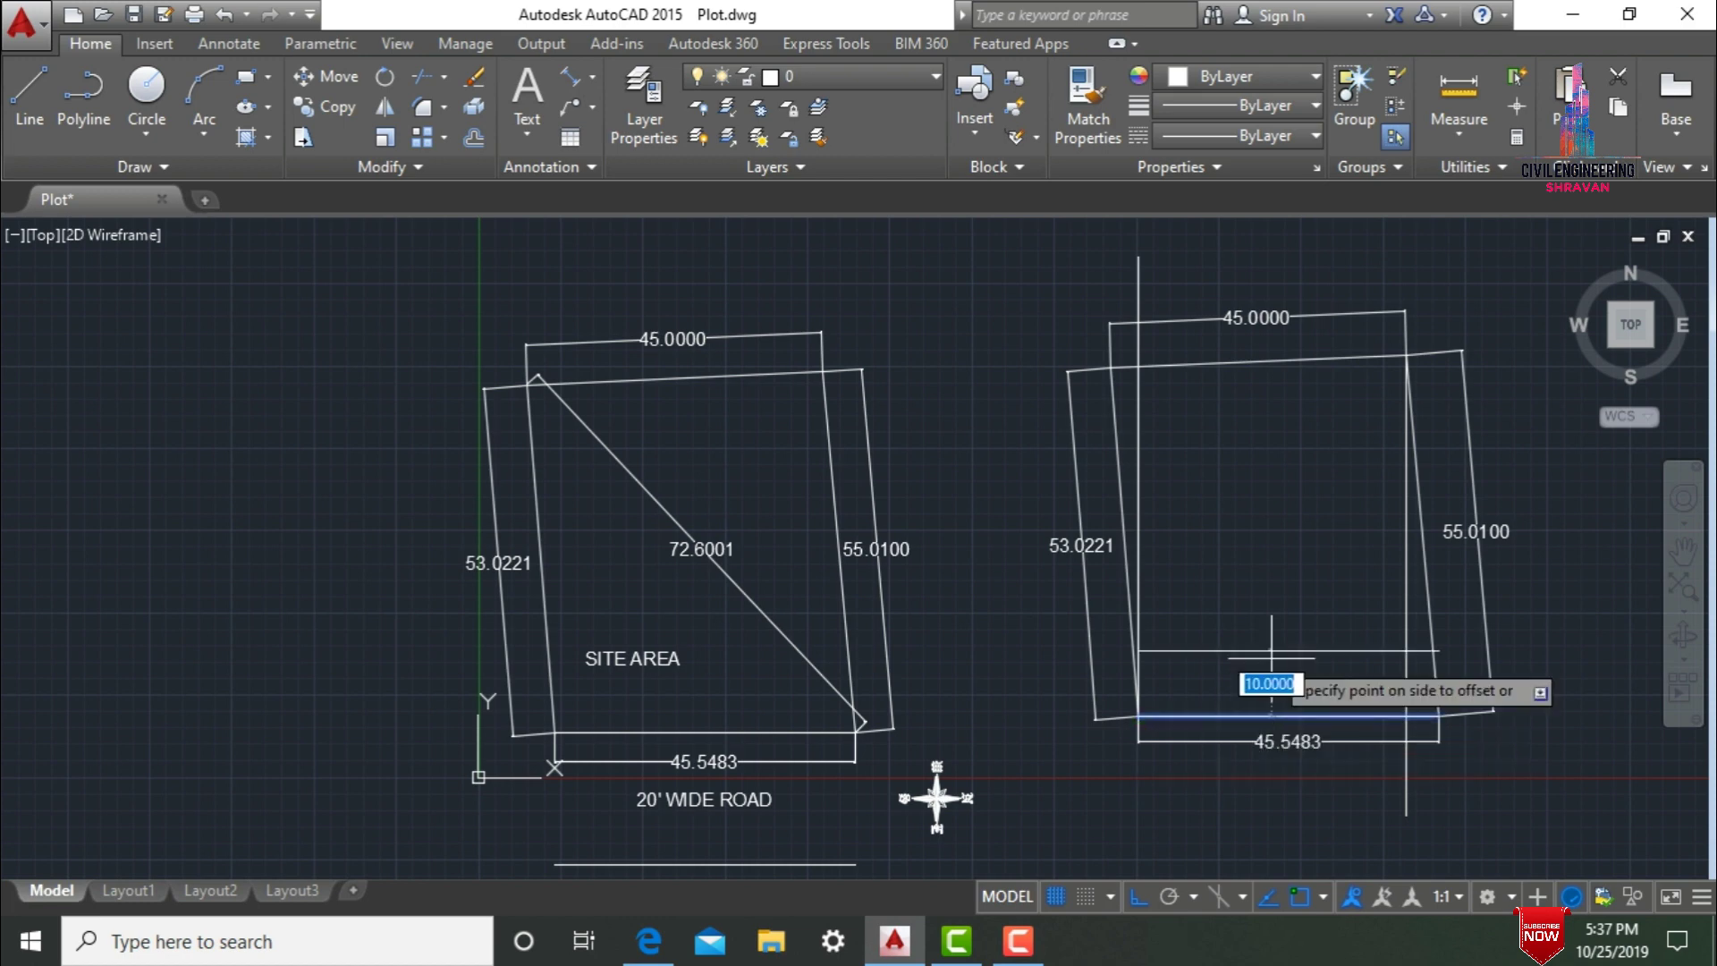
click(1271, 588)
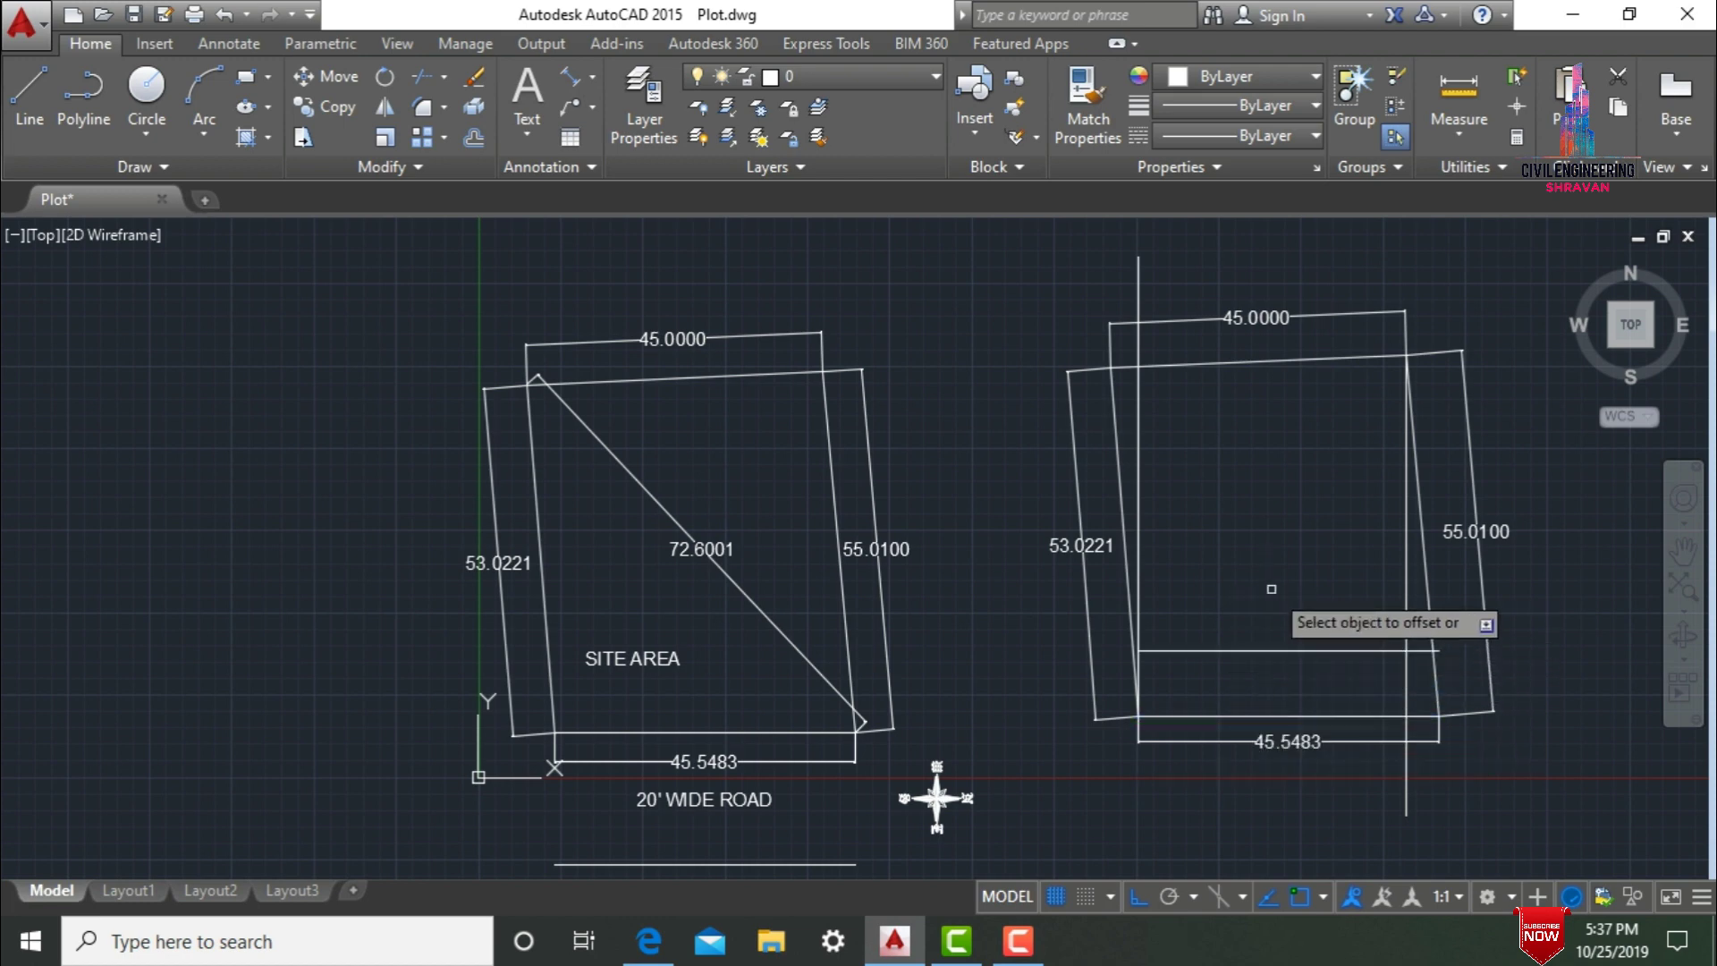
key(Return)
Offset the horizontal line above the new plot's bottom side upward by 40.
text(o)
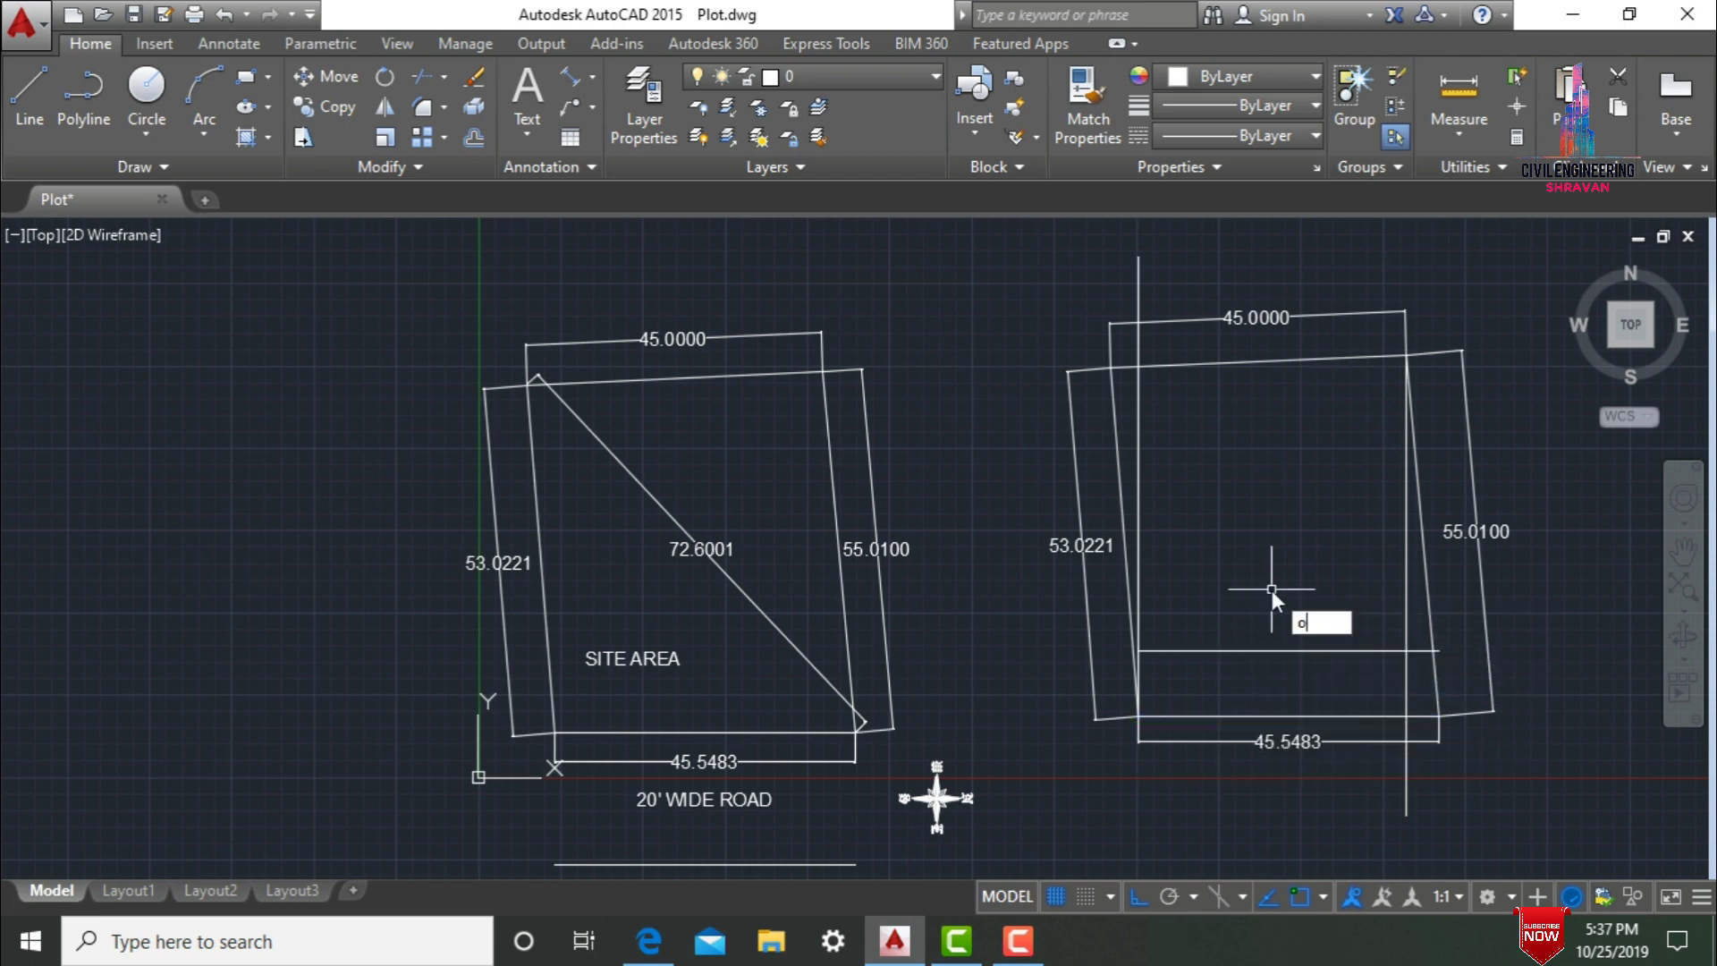
key(Return)
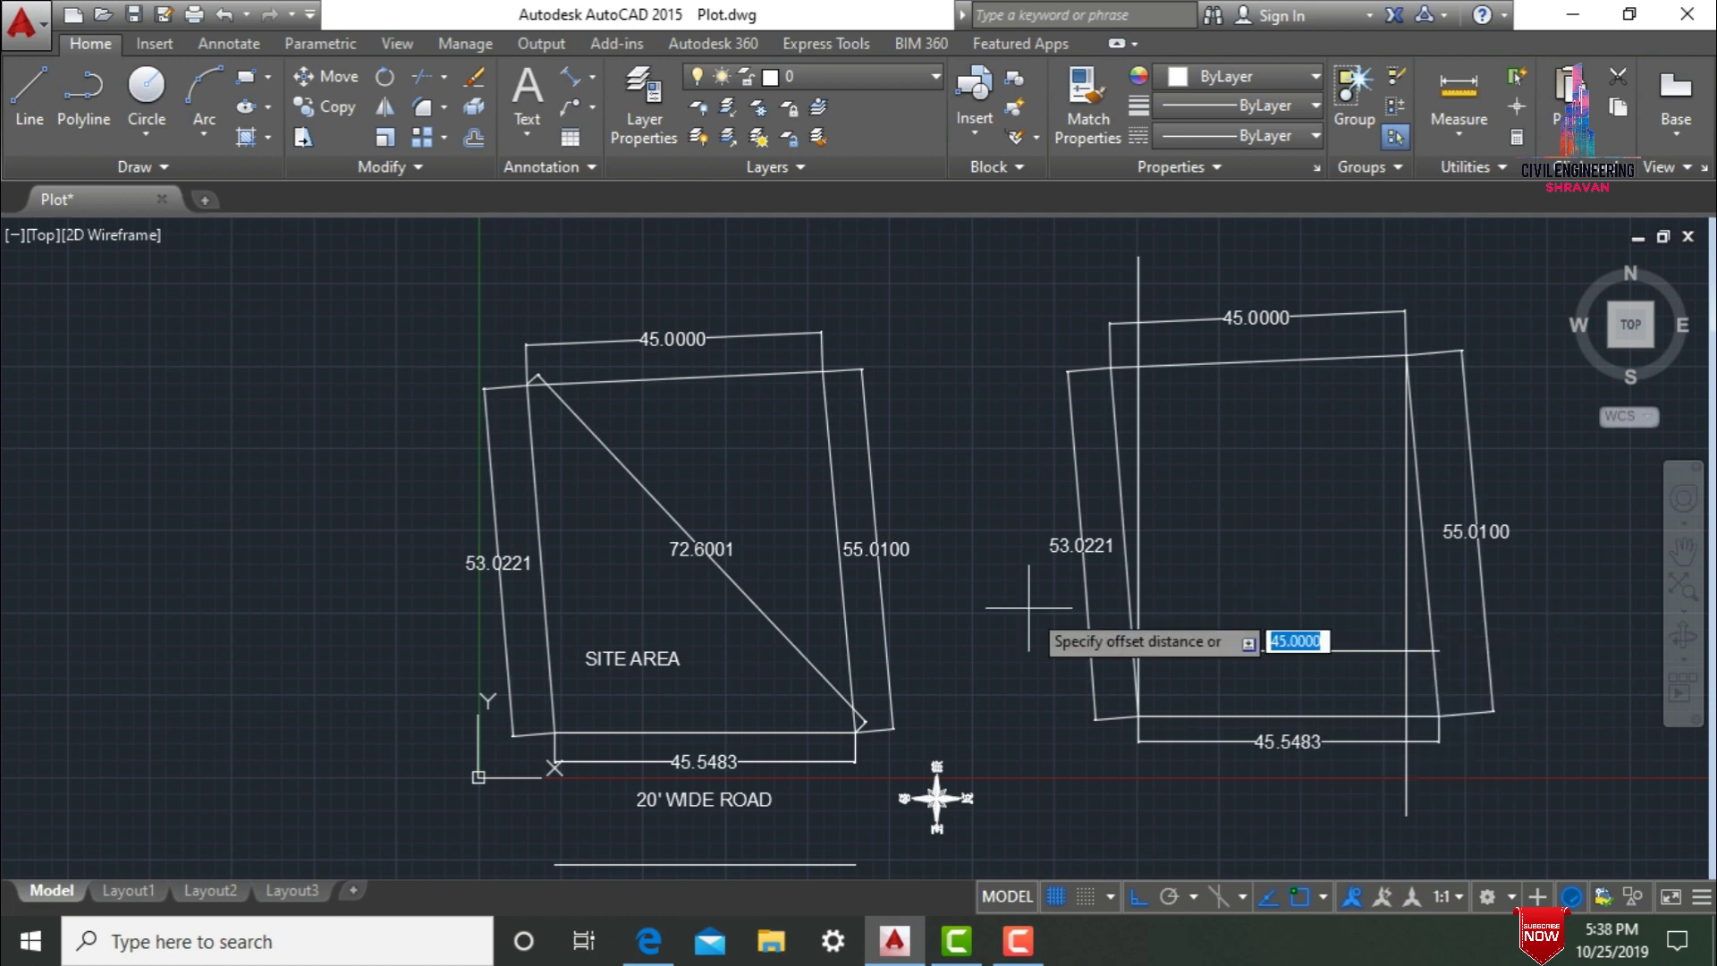
text(40)
key(Return)
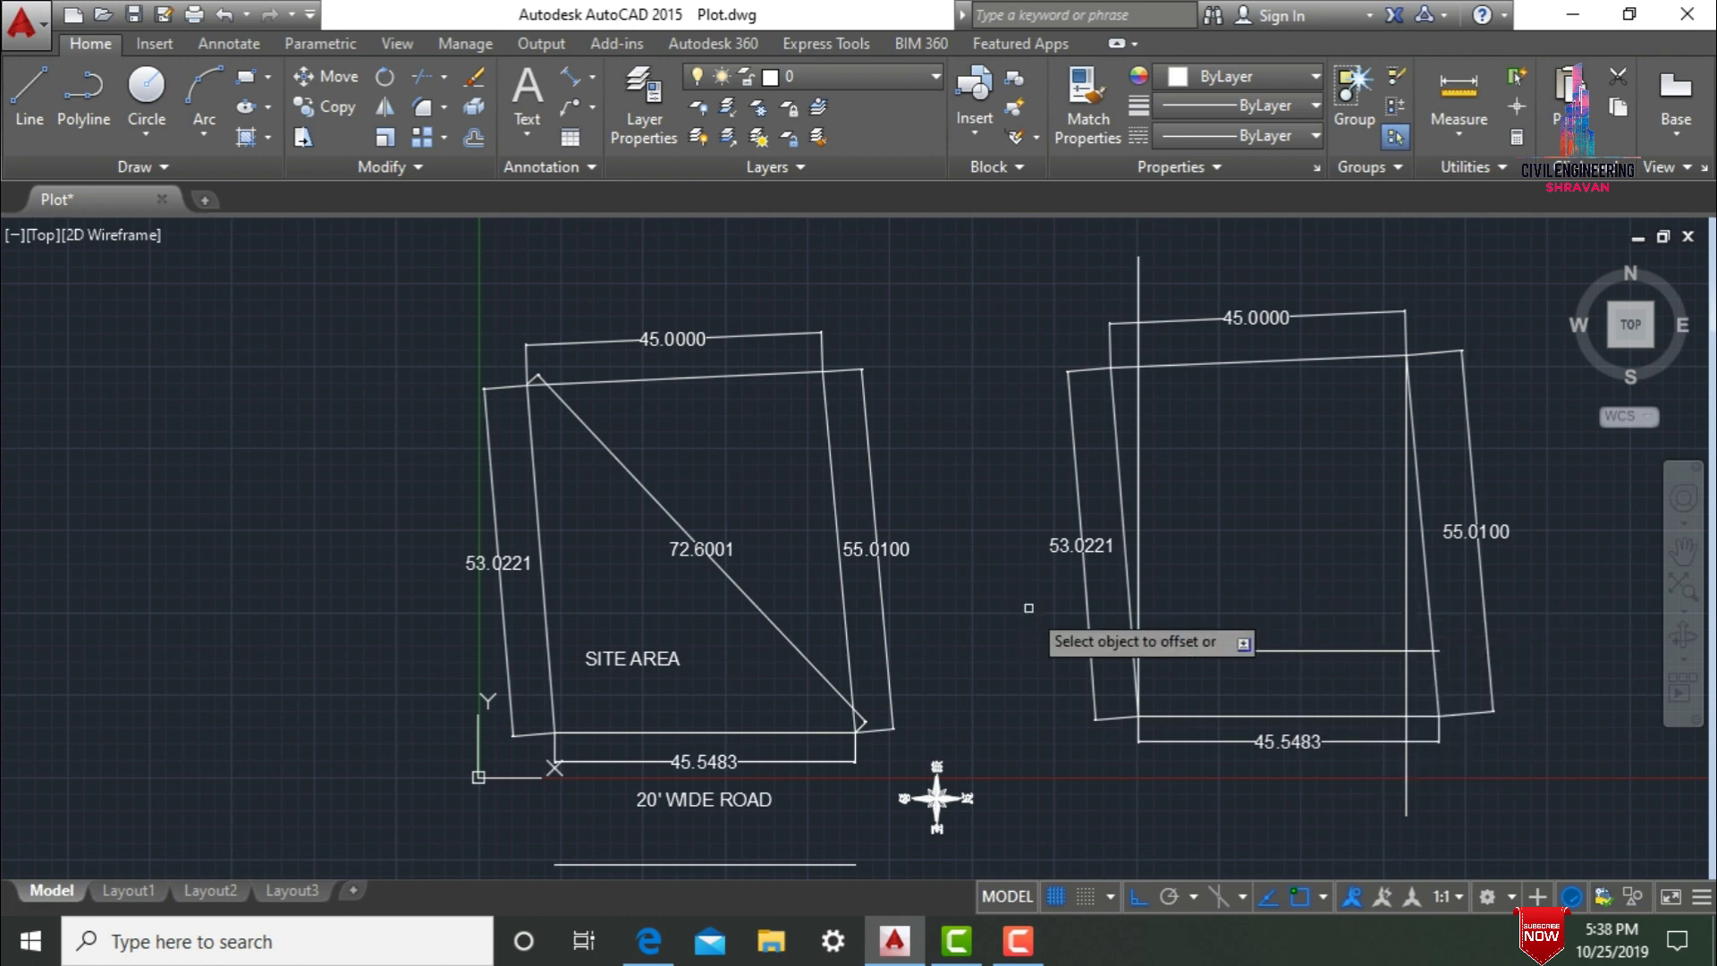
click(1196, 649)
click(1219, 428)
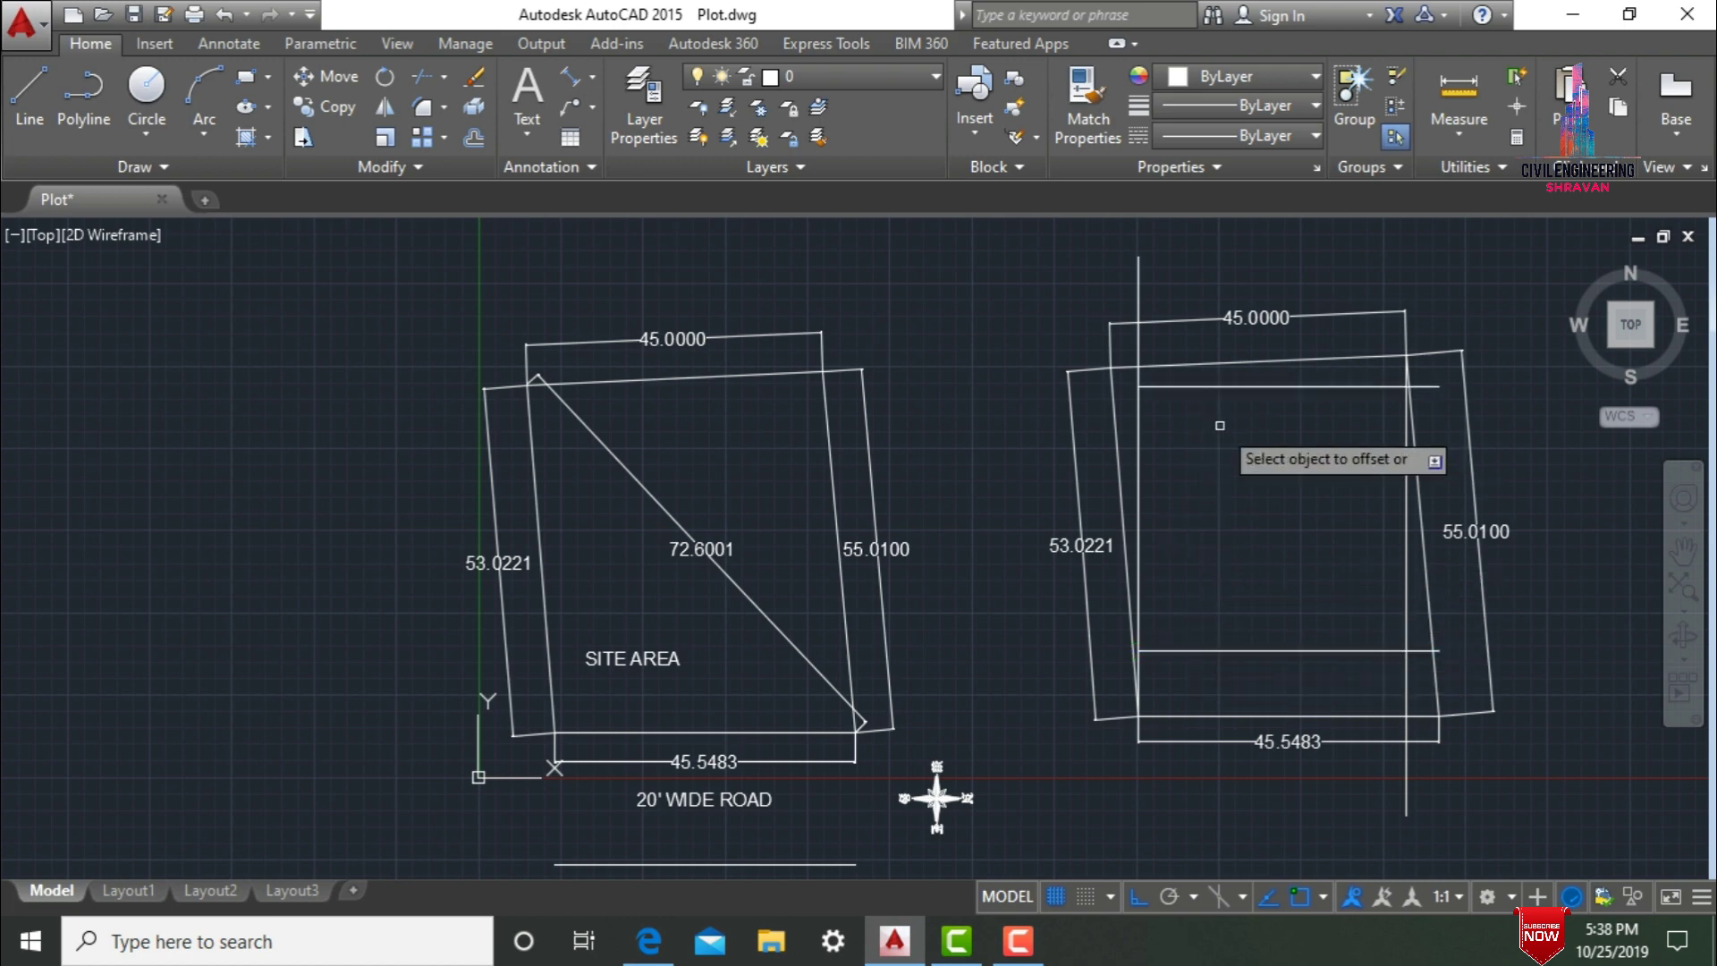
key(Return)
Offset the left vertical line of the new plot 2 to the right.
text(o)
key(Return)
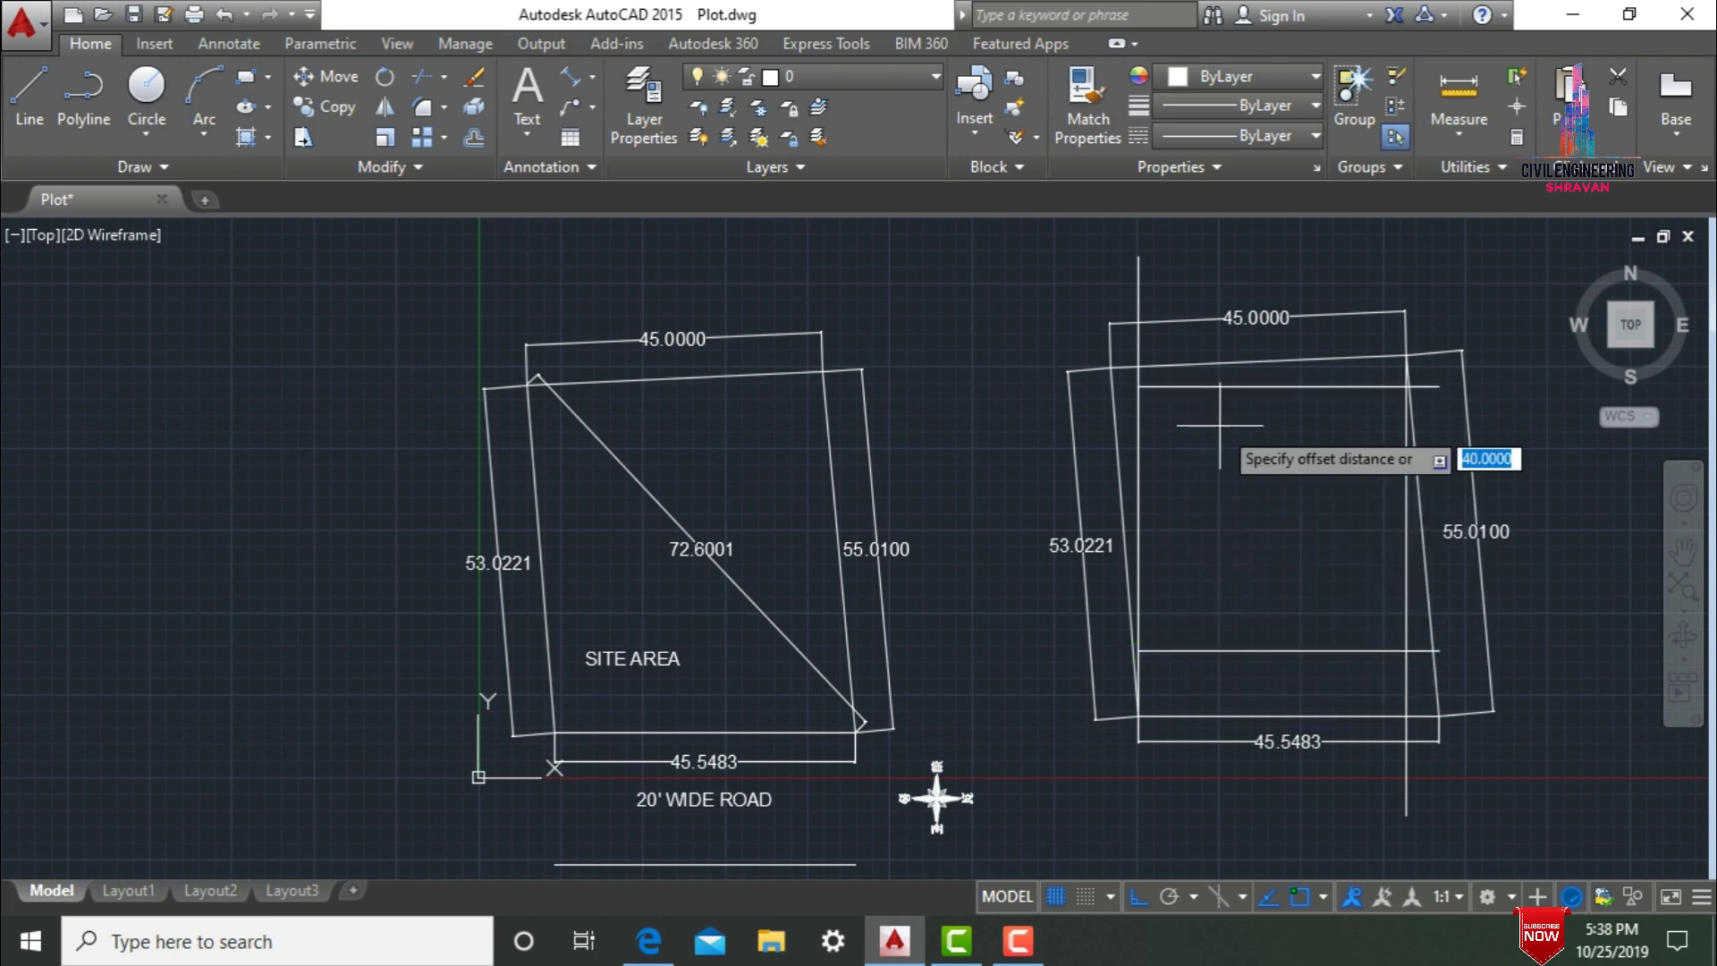
text(2)
key(Return)
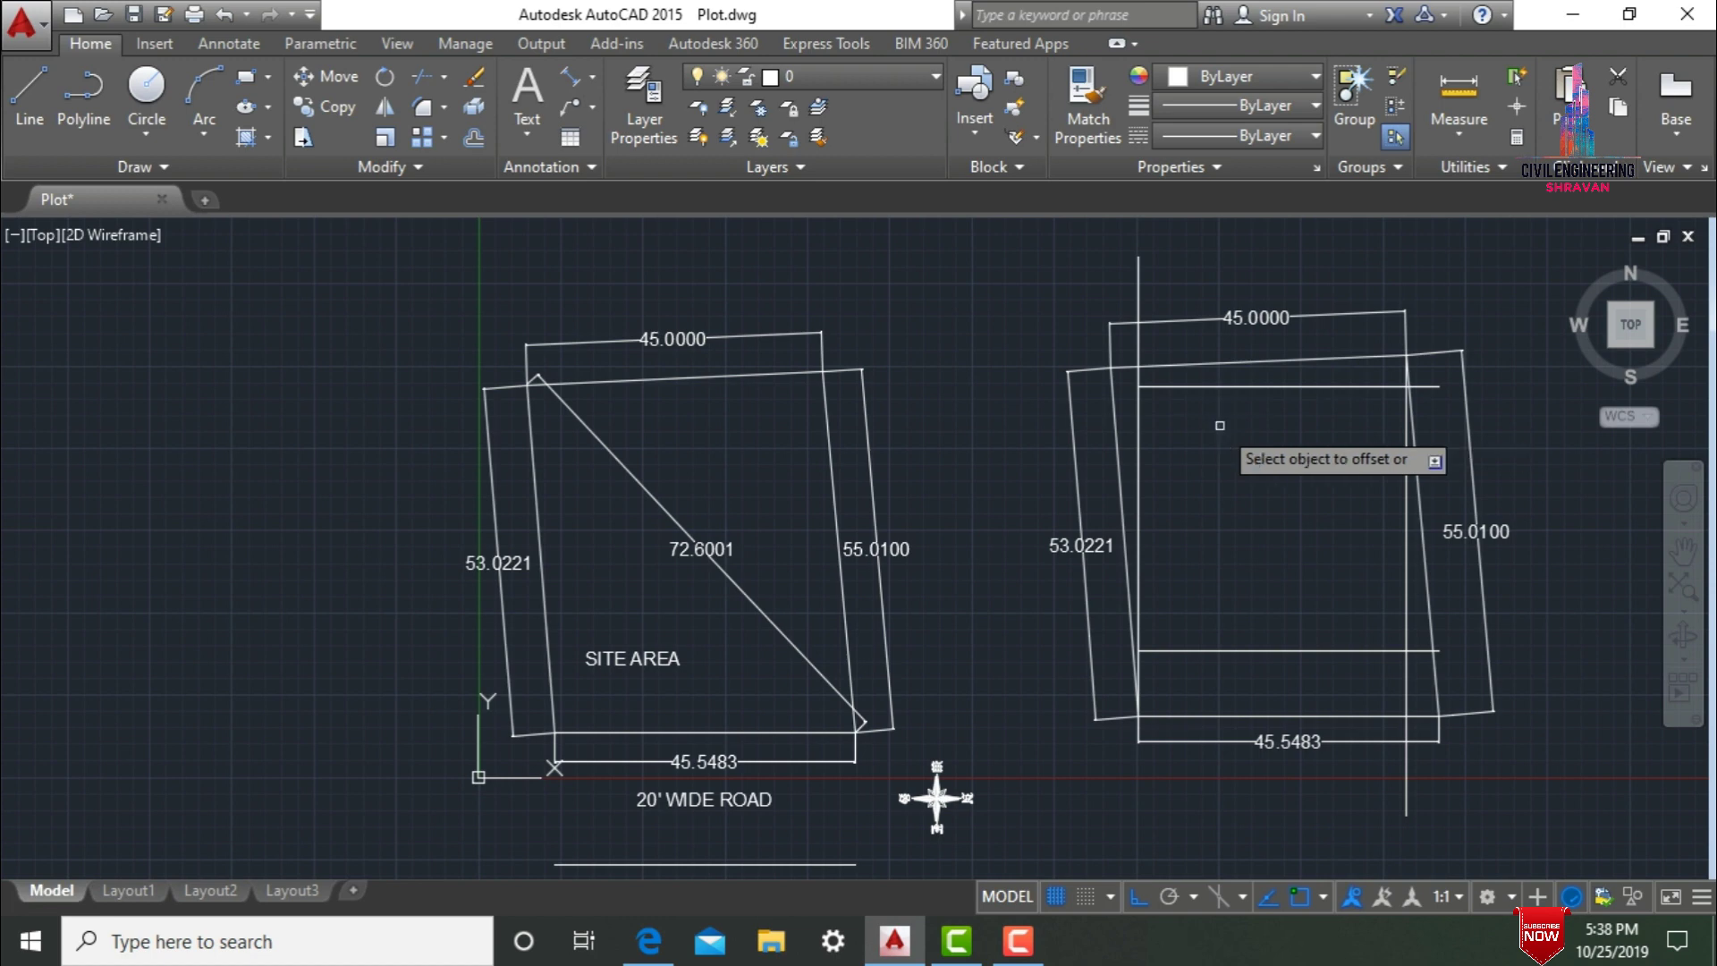
click(1140, 504)
click(1247, 493)
key(Return)
Offset the right vertical line of the new plot 4 to the left.
text(o)
key(Return)
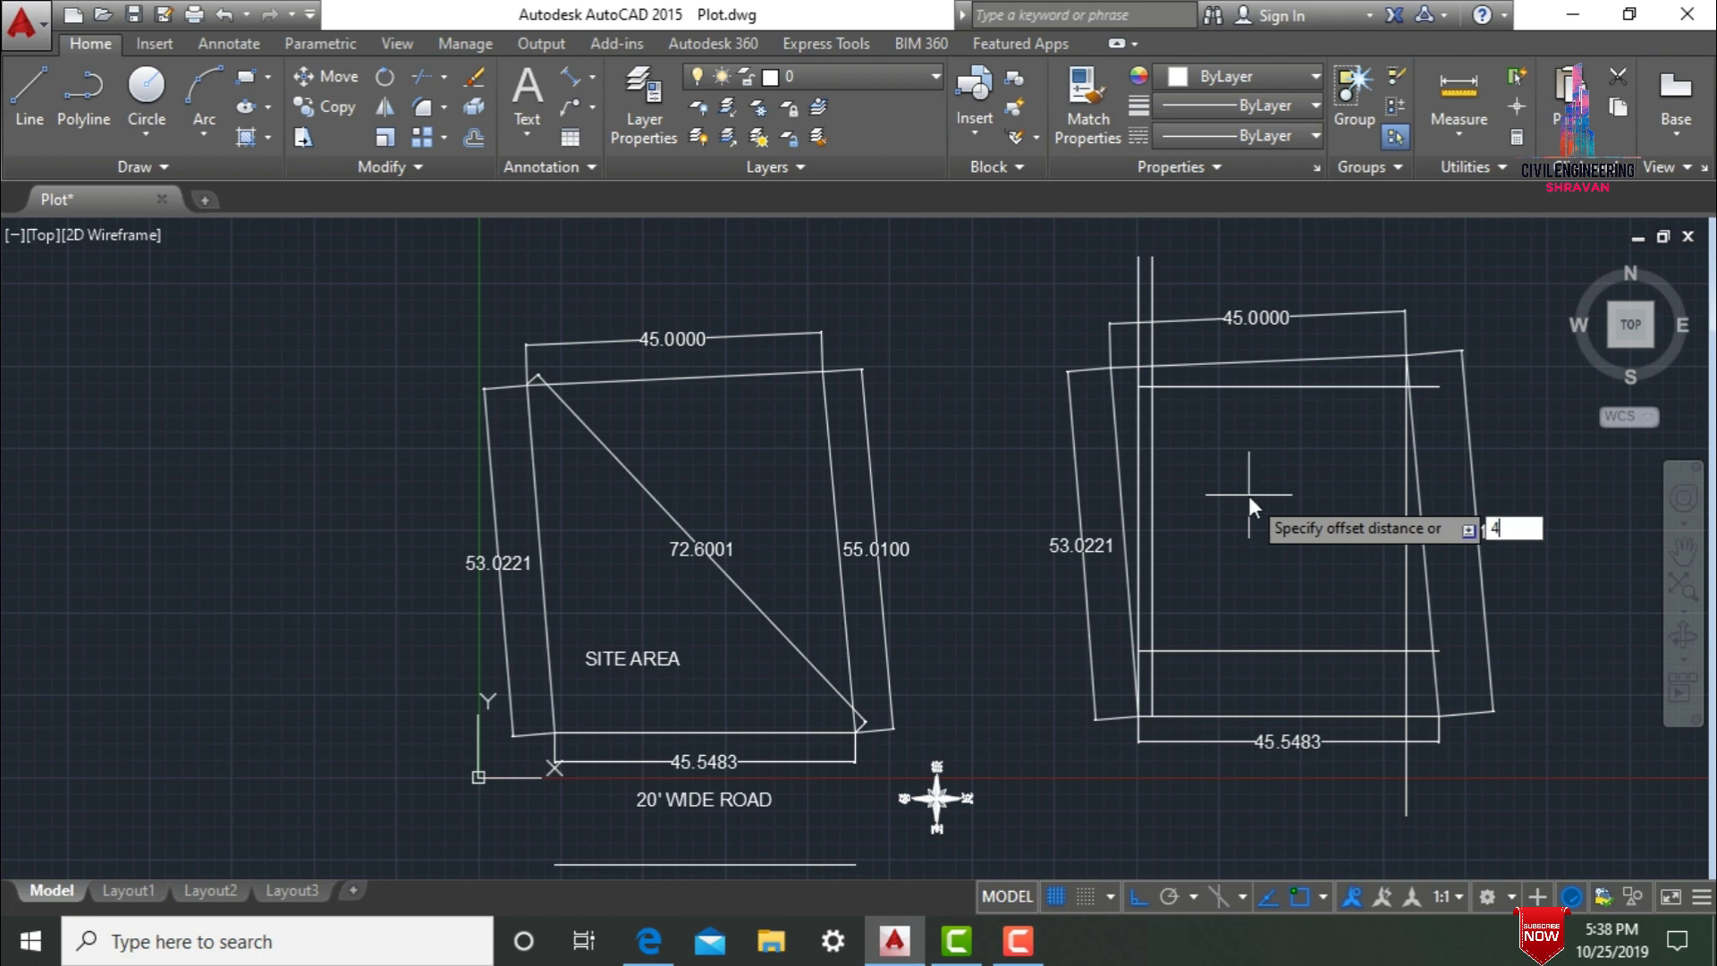
key(Return)
click(1405, 593)
click(1314, 593)
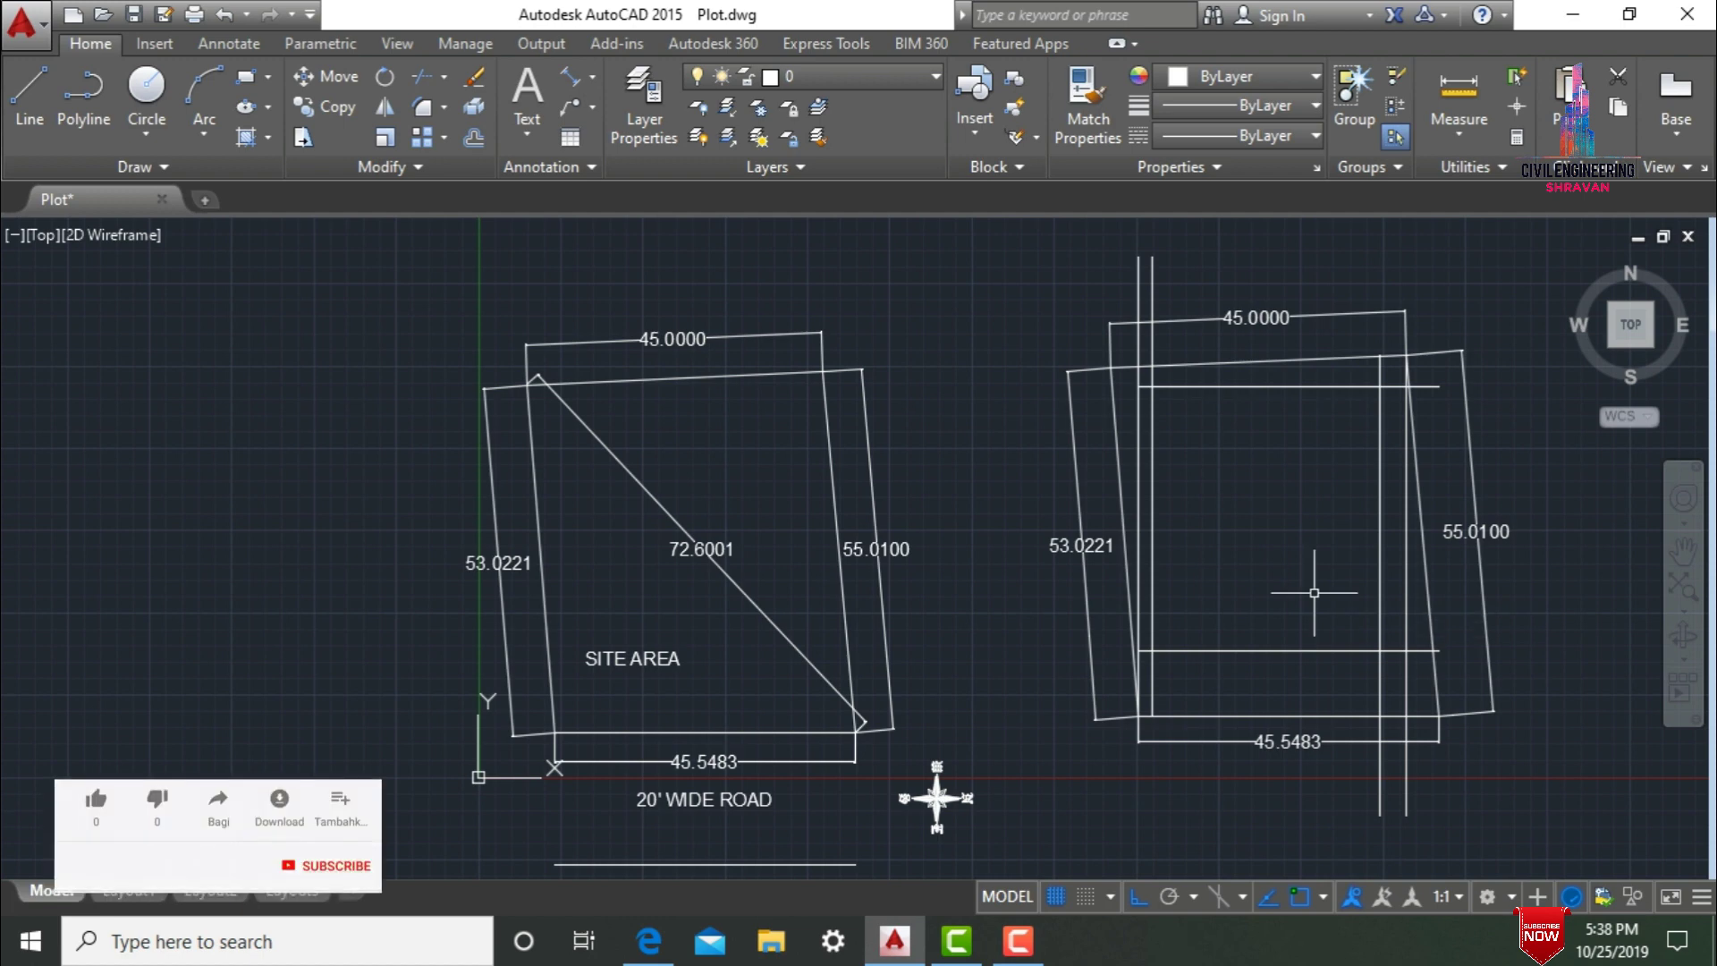
Trim both right vertical lines below the lower offset line, and that line's end beyond the outer right vertical.
text(TR)
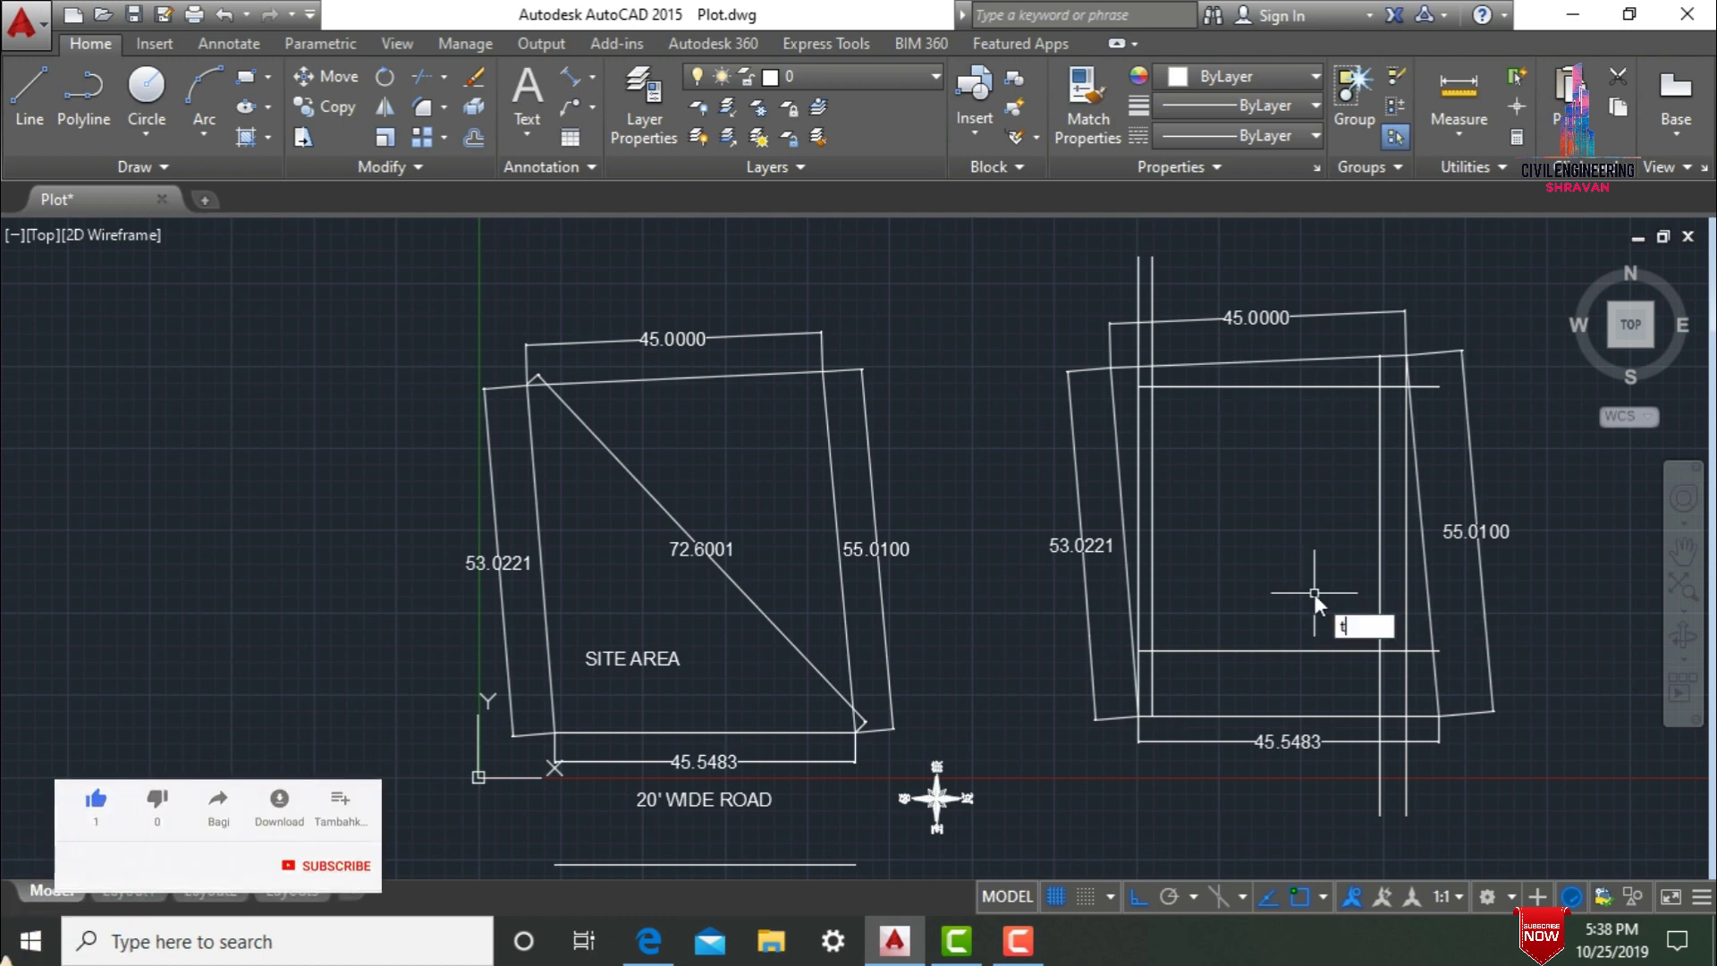
key(Return)
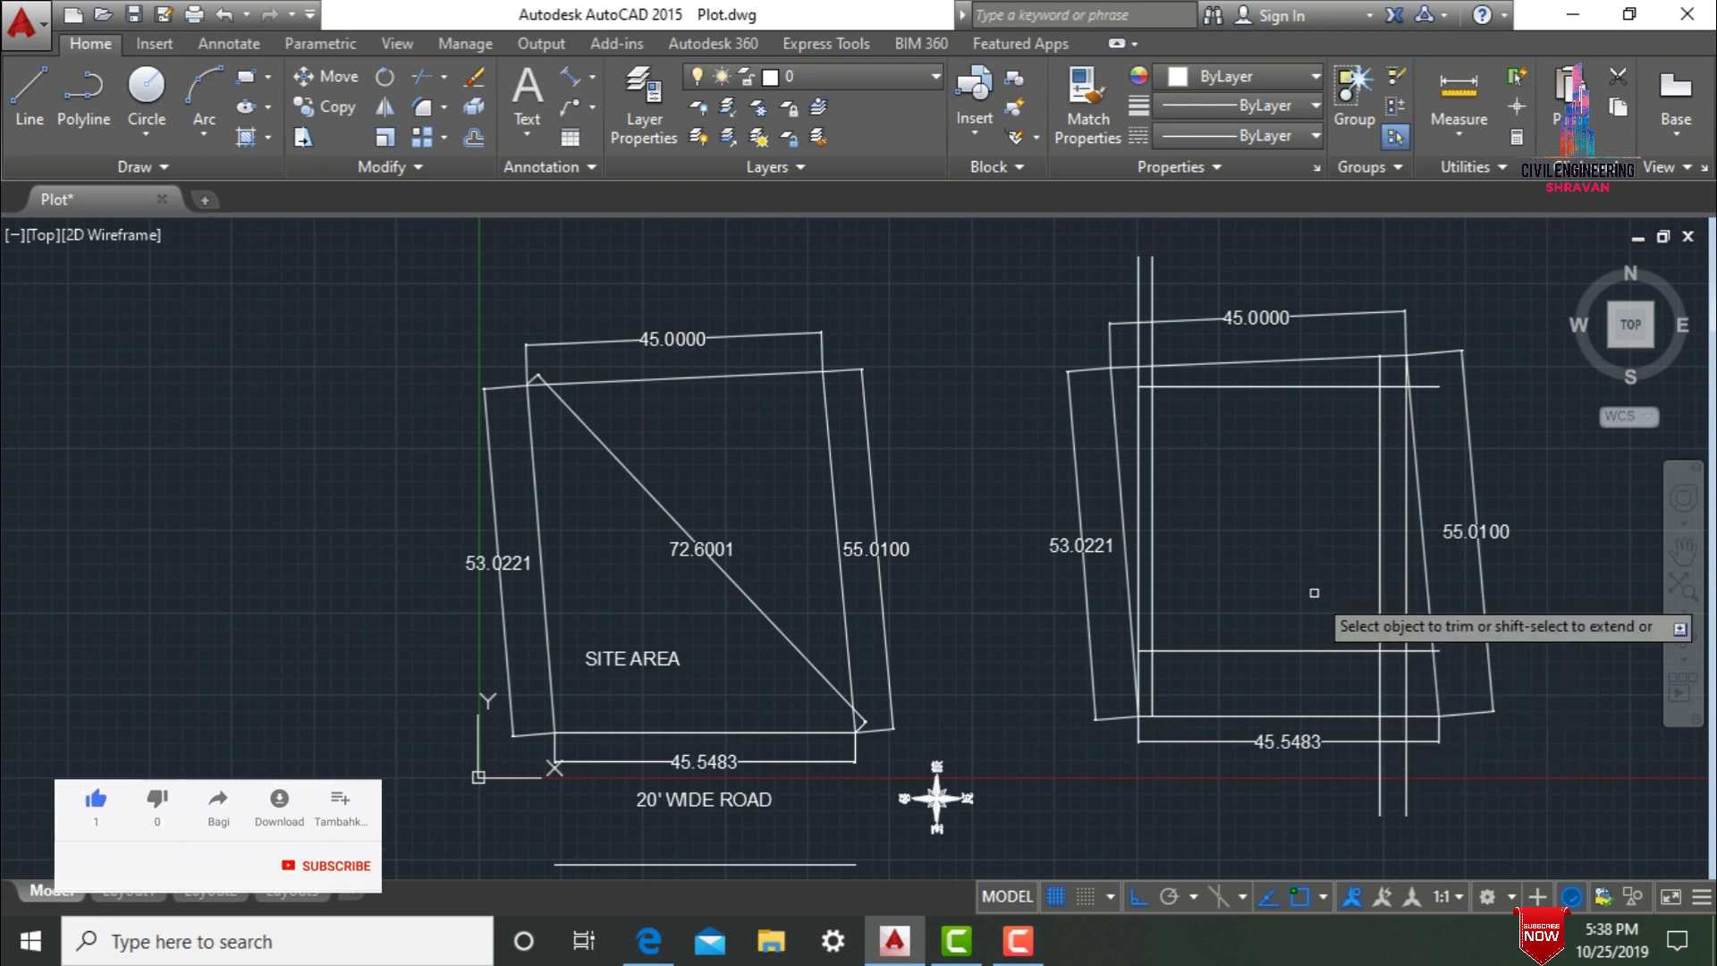
mouse_move(1391, 780)
mouse_down()
mouse_move(1352, 787)
mouse_move(1429, 786)
mouse_up()
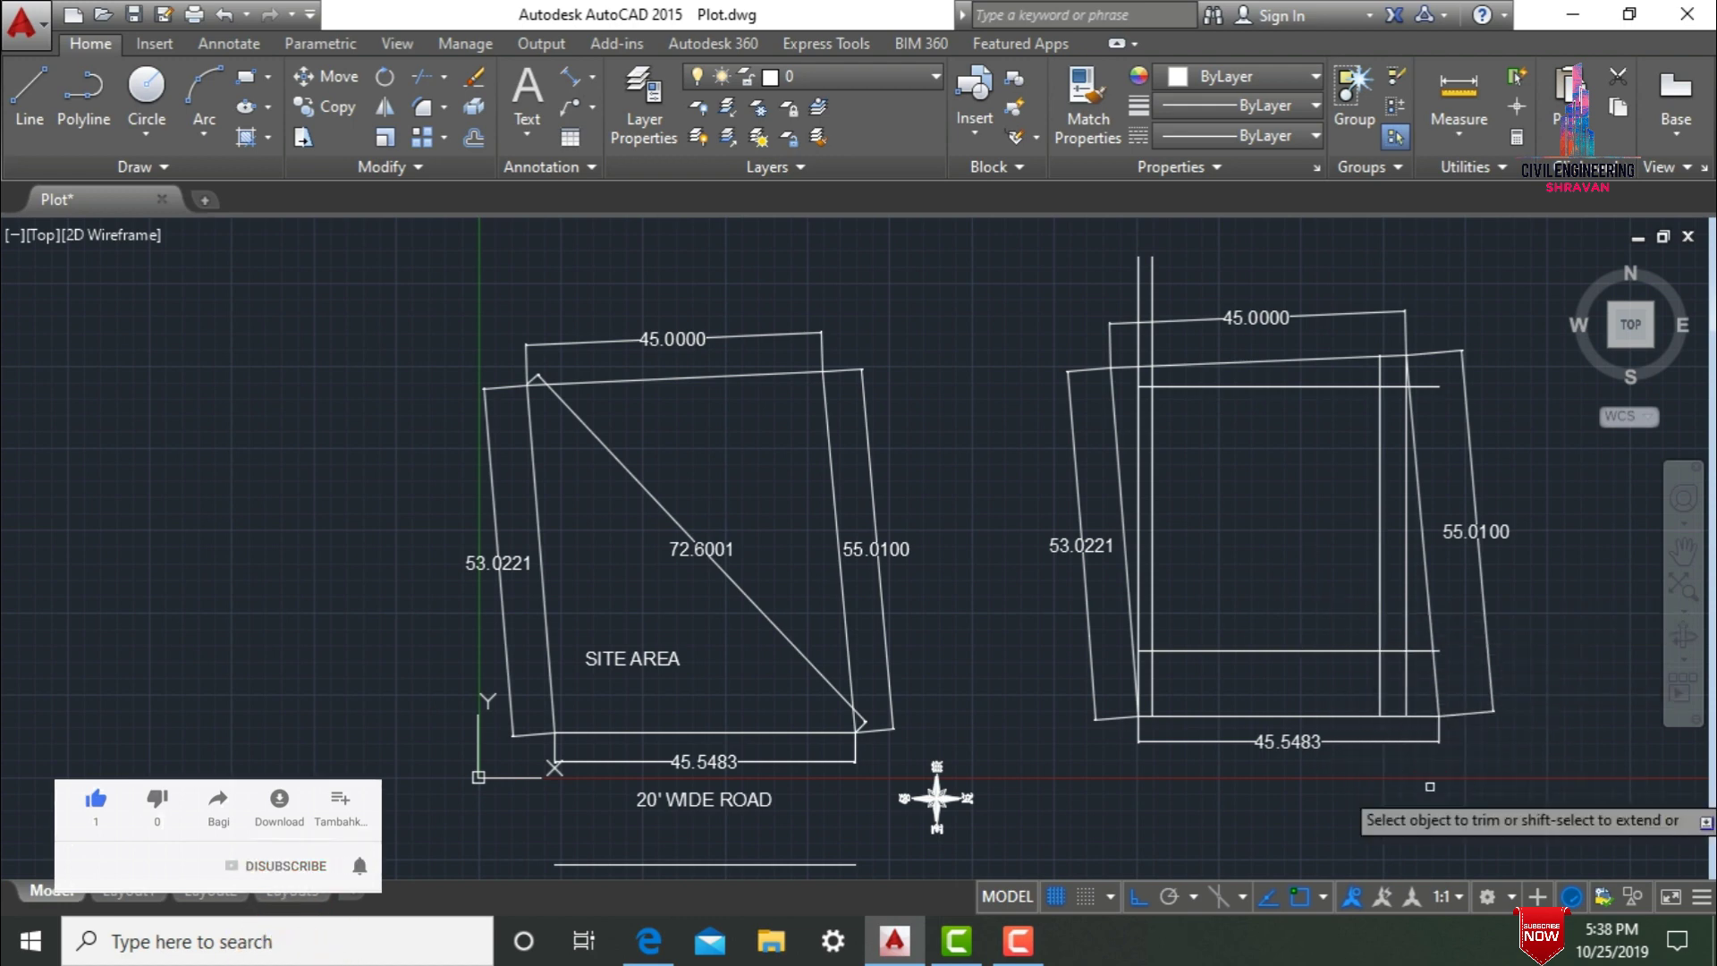
scroll(1417, 652, up, 4)
click(1408, 657)
click(1375, 656)
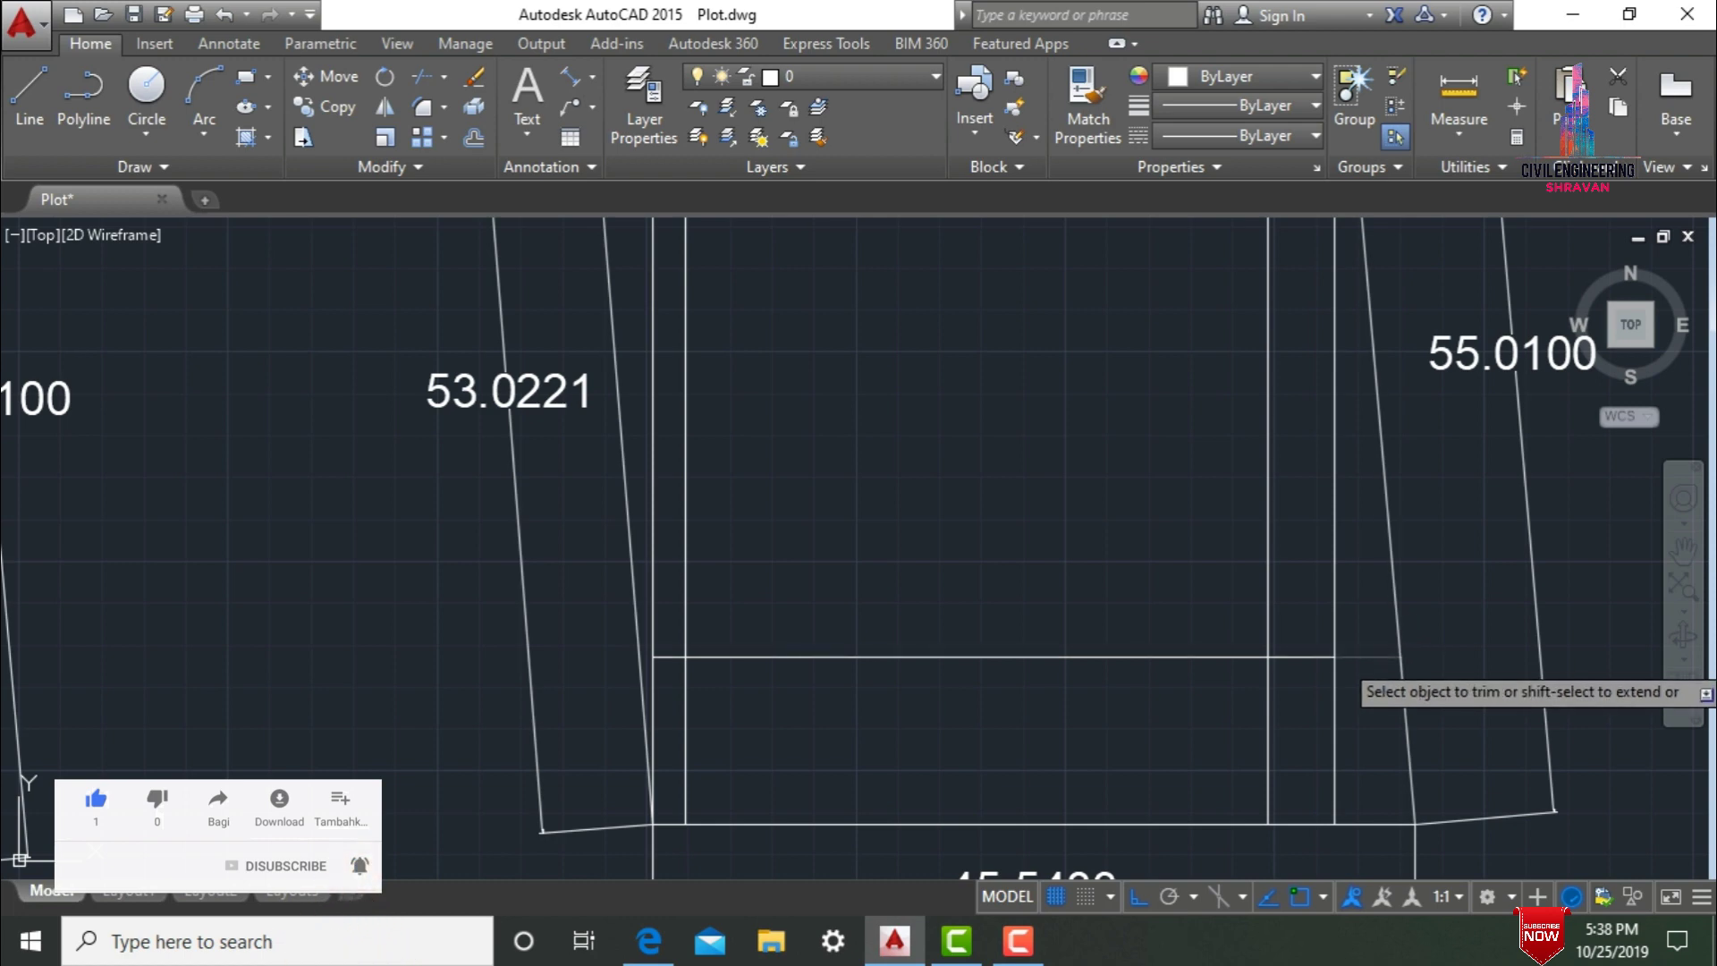
drag(1347, 729, 1162, 738)
scroll(1307, 638, down, 5)
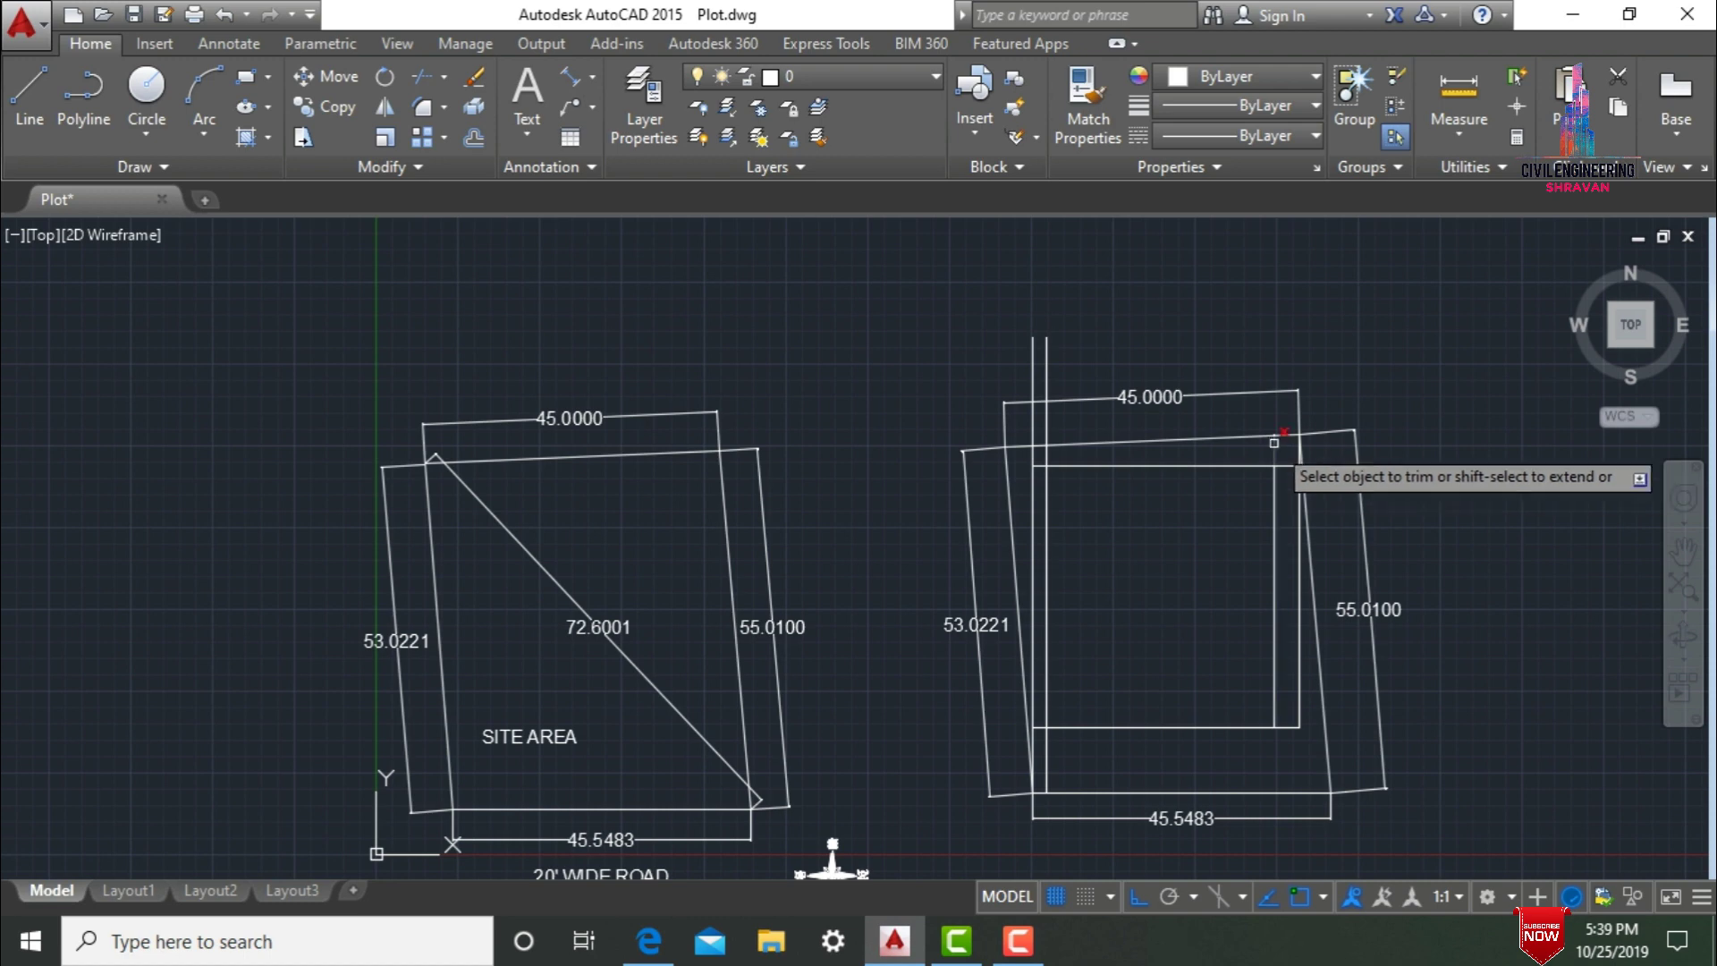
Trim both right vertical lines above the upper offset line, and cut the horizontal offset lines back to the inner right vertical.
scroll(1329, 462, up, 6)
click(1367, 488)
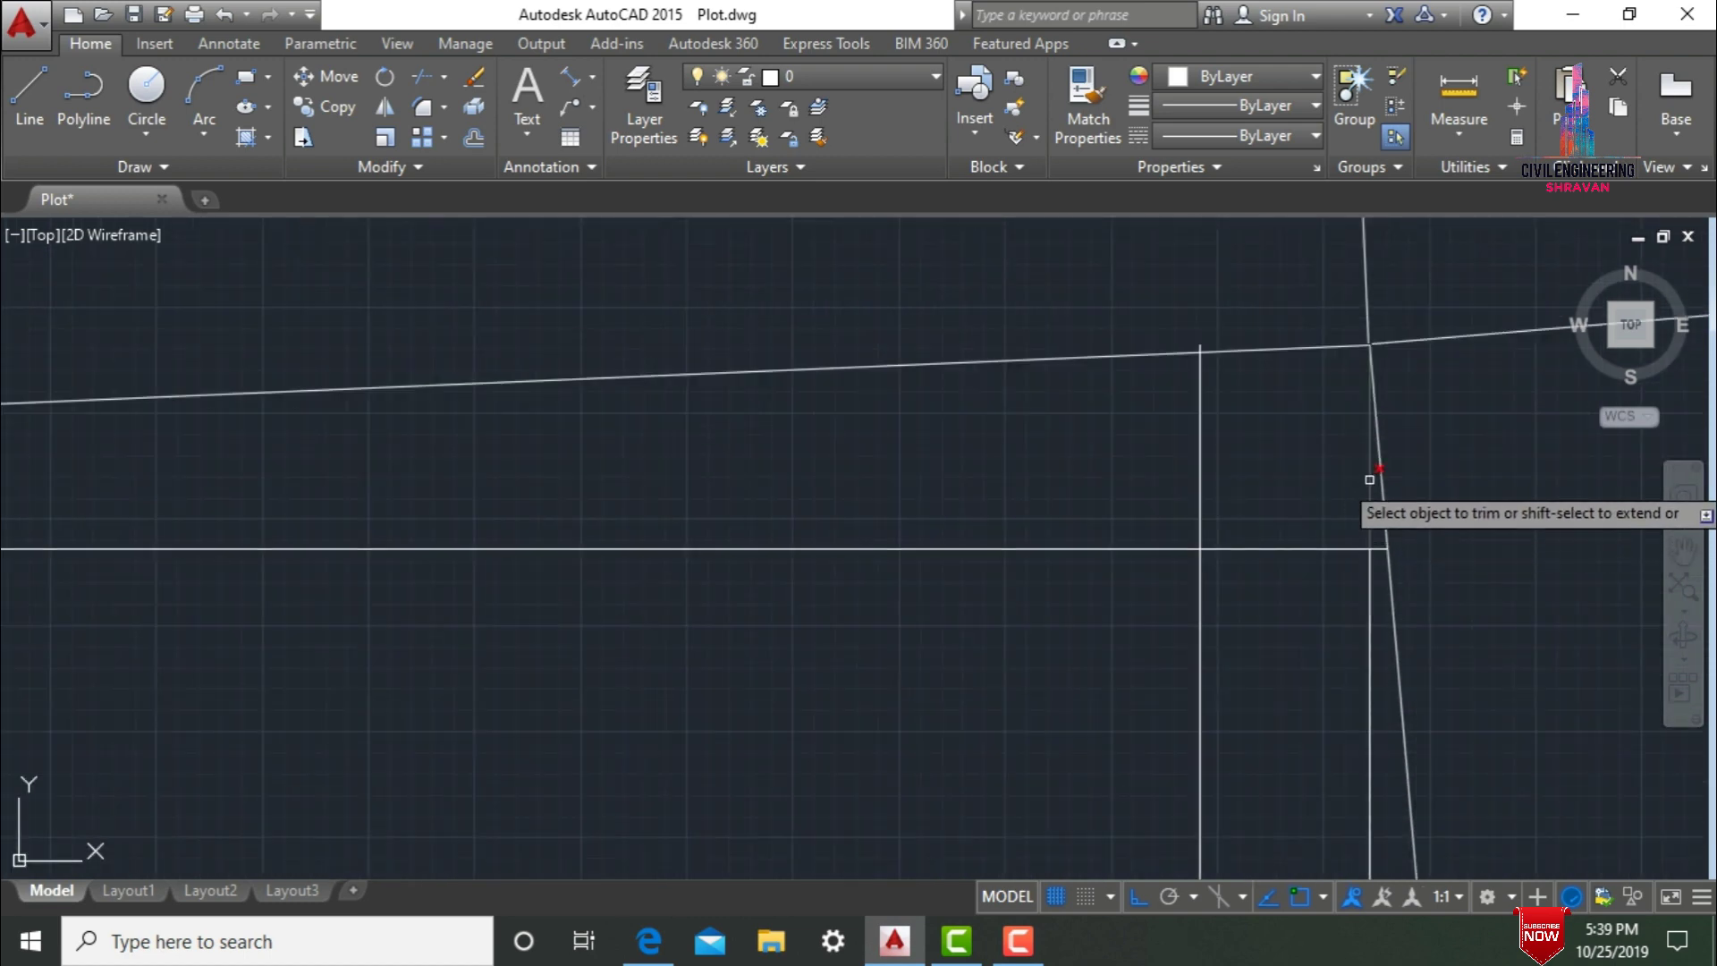
click(1200, 347)
click(1204, 439)
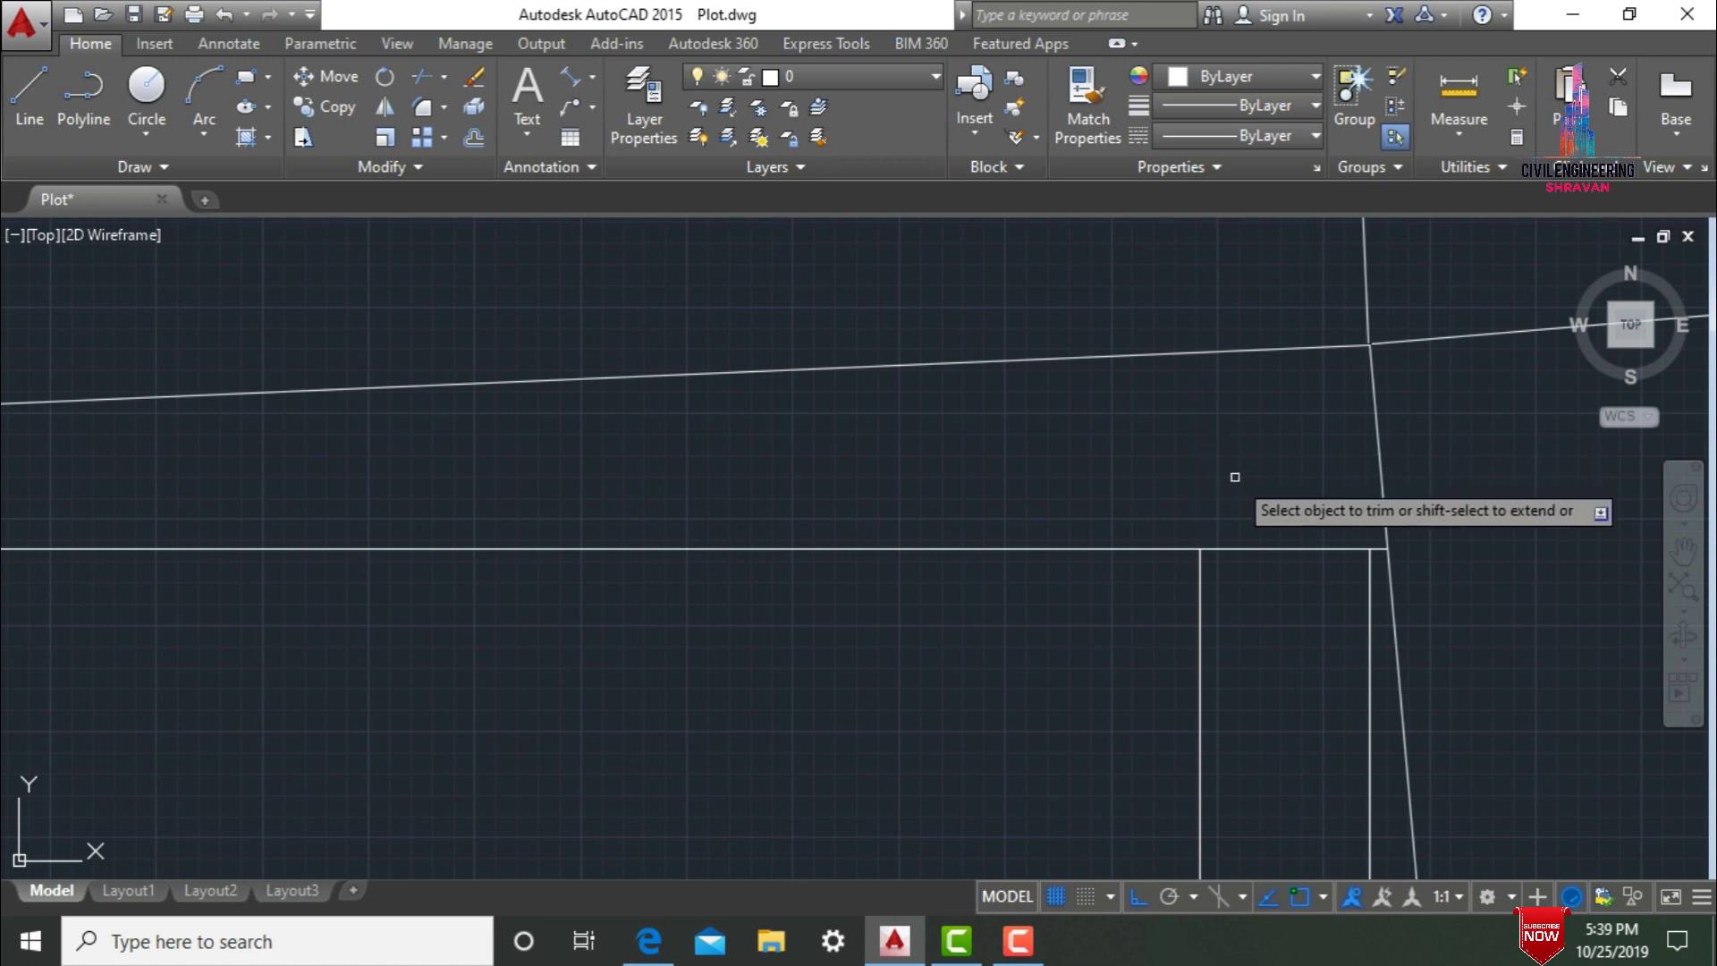
click(1301, 548)
scroll(1301, 549, down, 5)
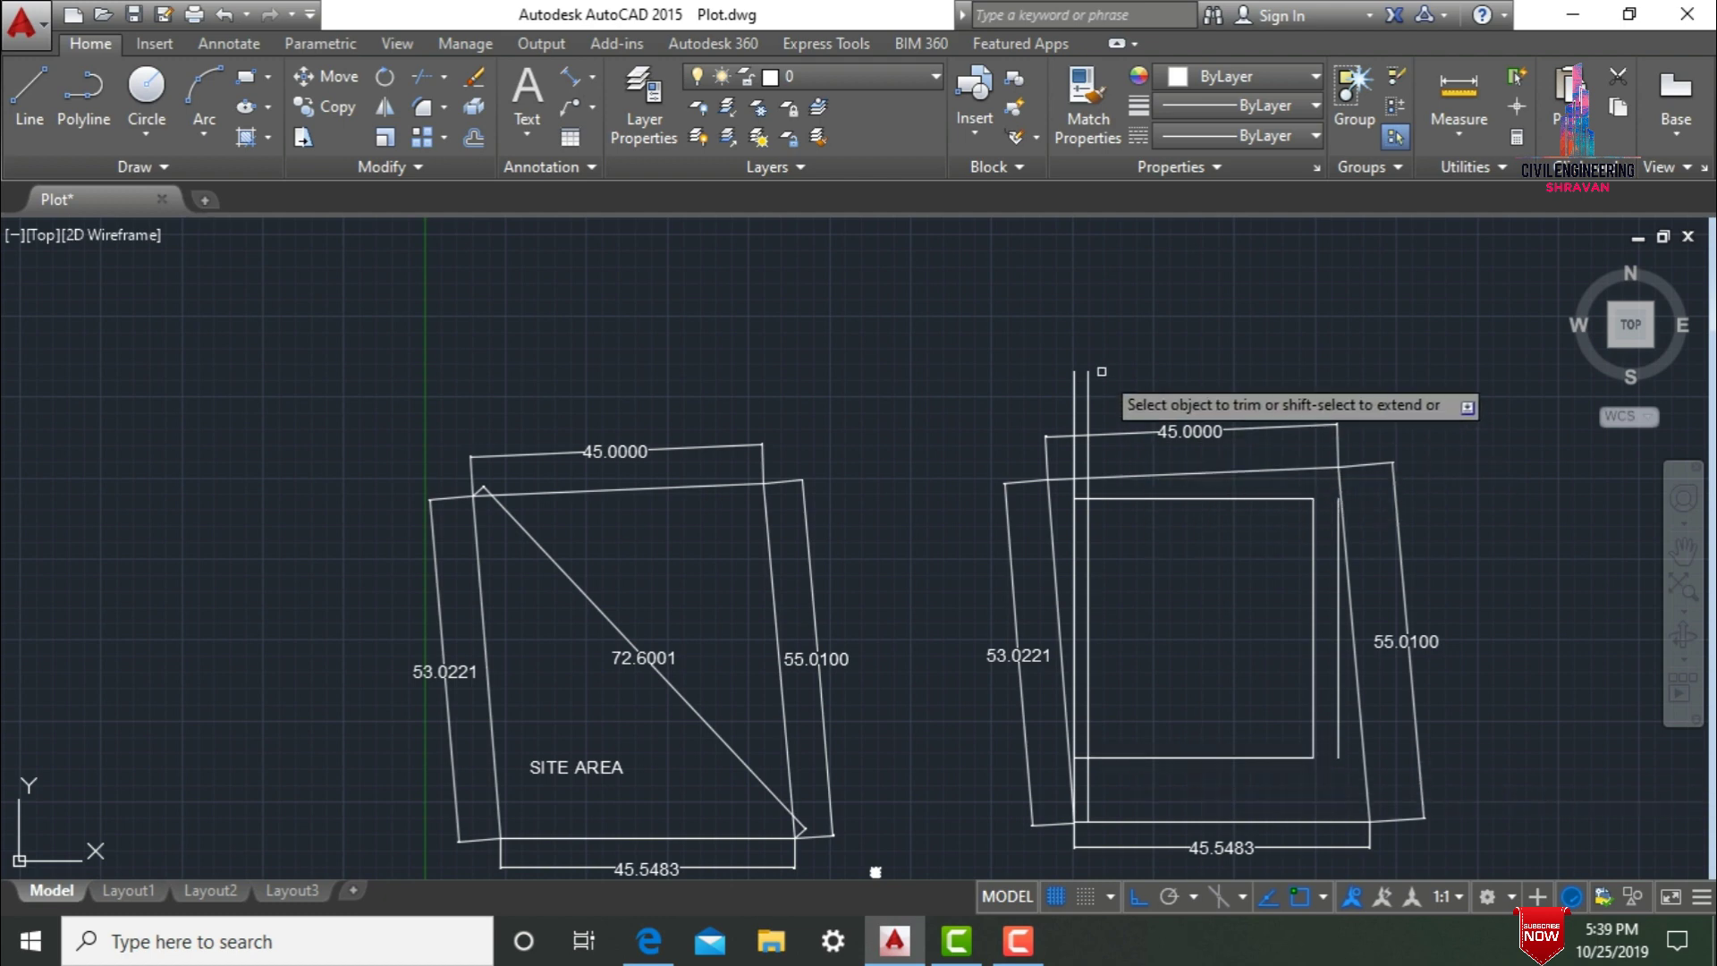
Trim the two left vertical lines beyond the horizontal offset lines, and cut those horizontals back to the inner left vertical.
click(1138, 372)
click(1058, 410)
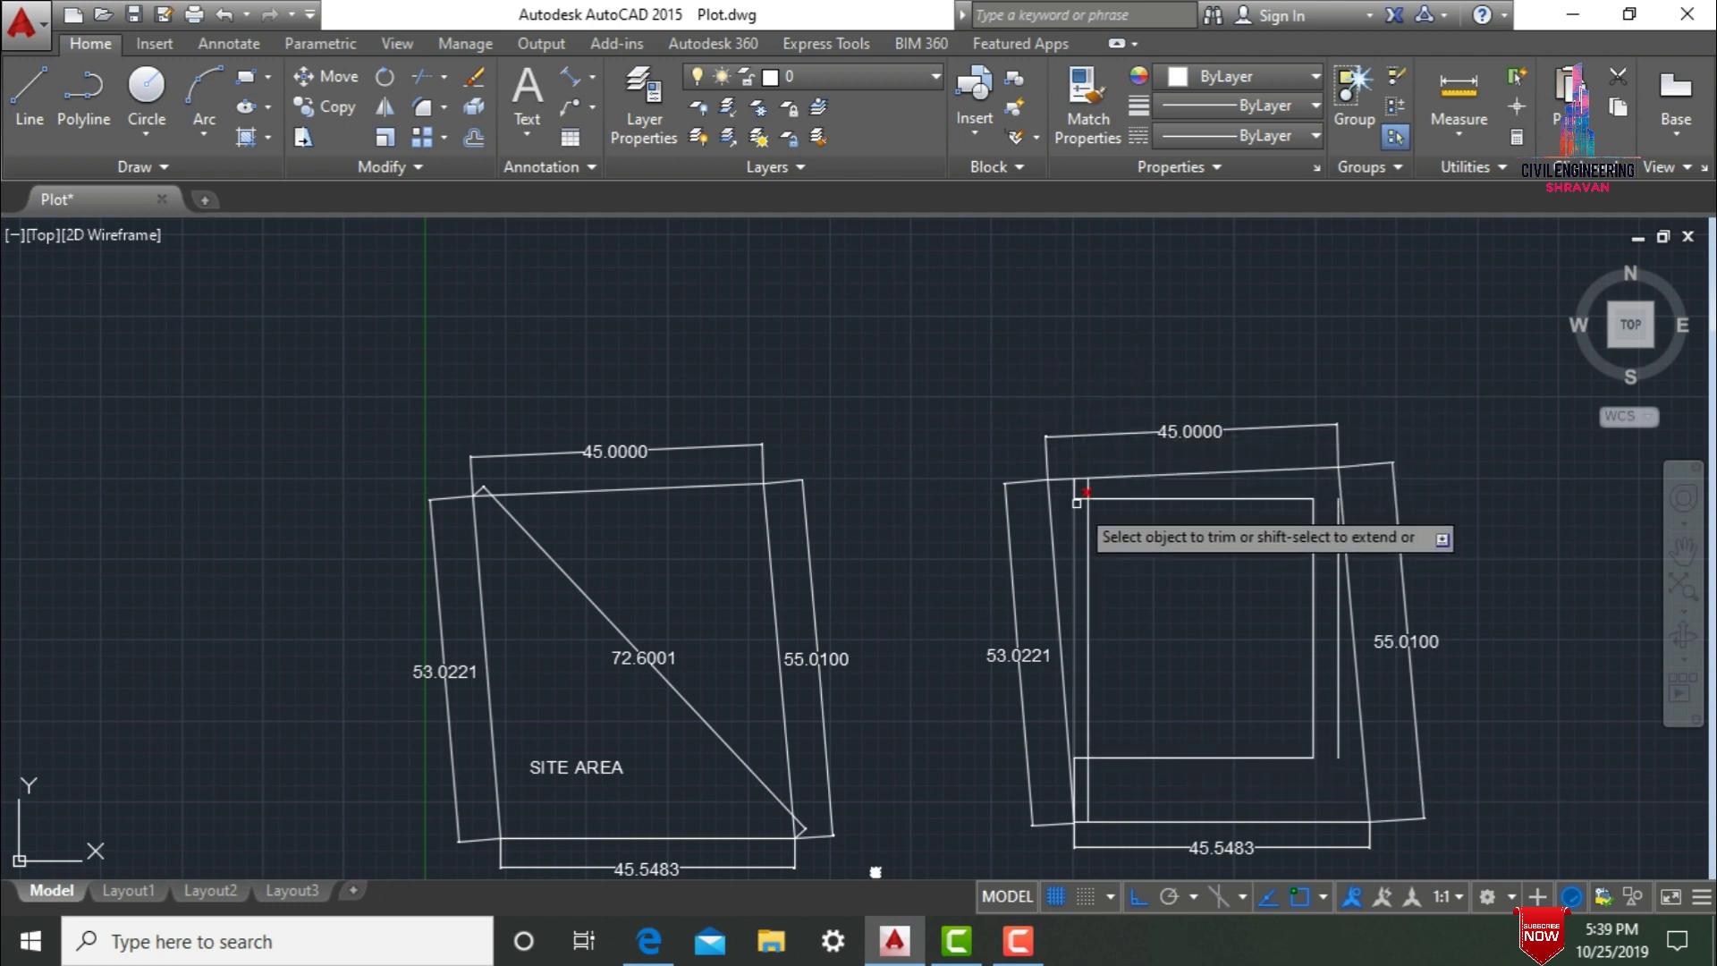
scroll(1085, 491, up, 4)
scroll(1046, 471, down, 3)
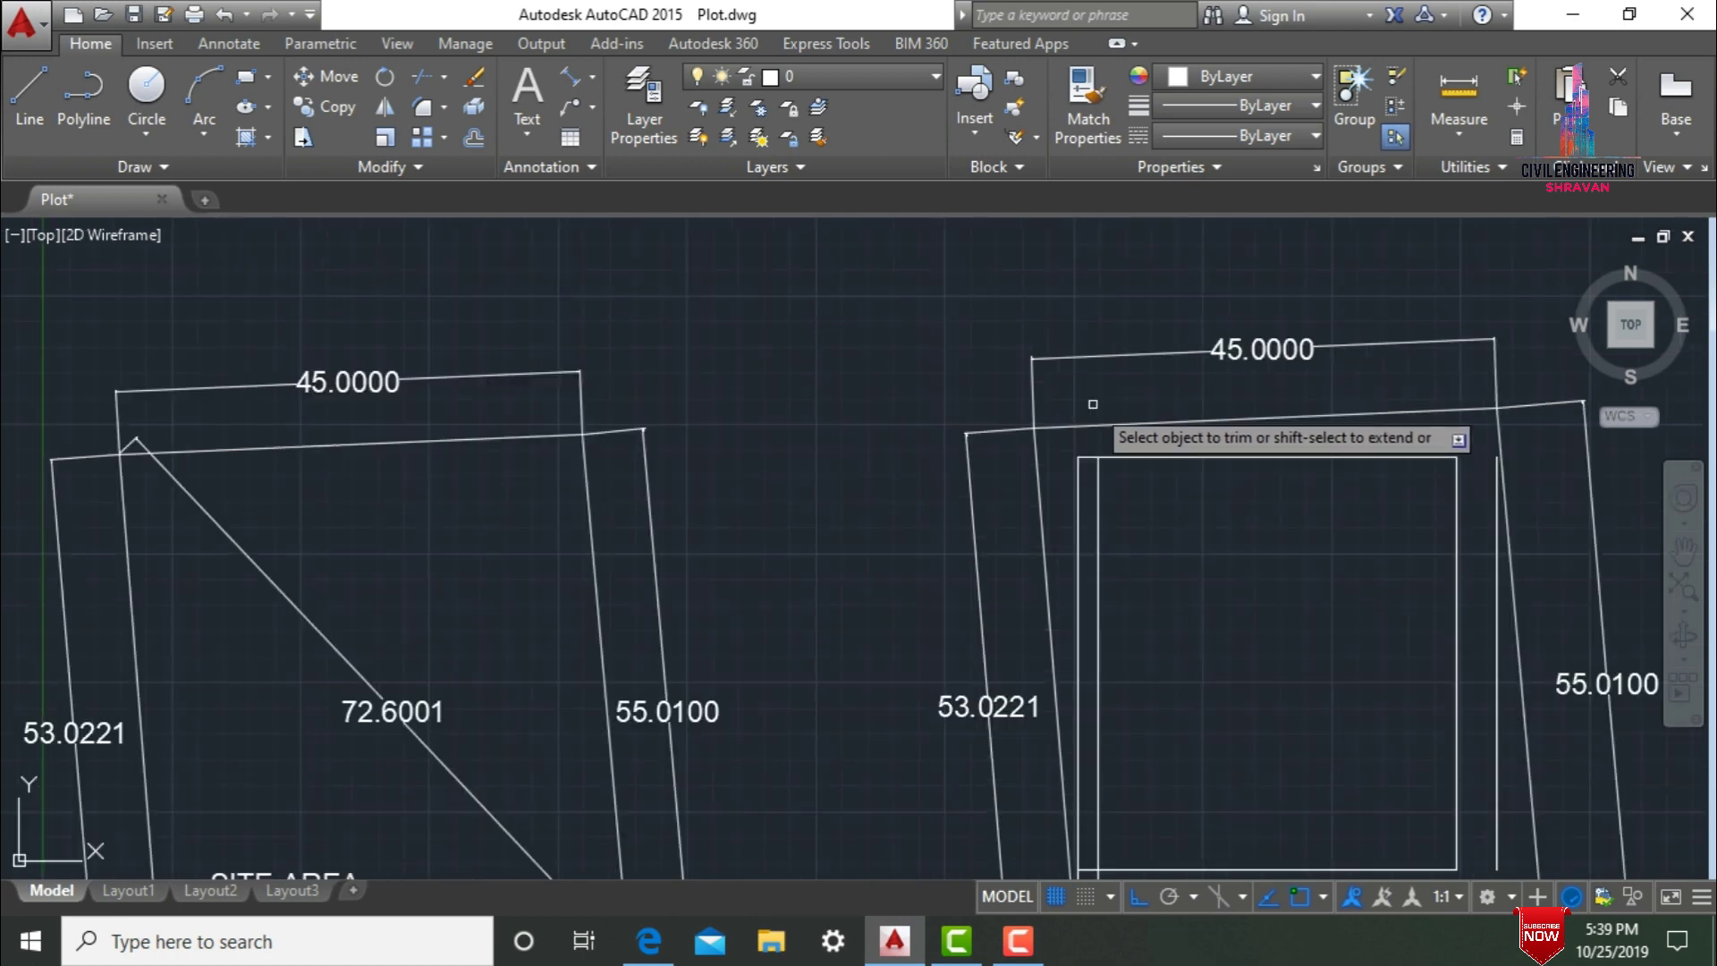
scroll(1111, 698, down, 2)
click(1159, 823)
click(1102, 794)
scroll(1102, 794, up, 4)
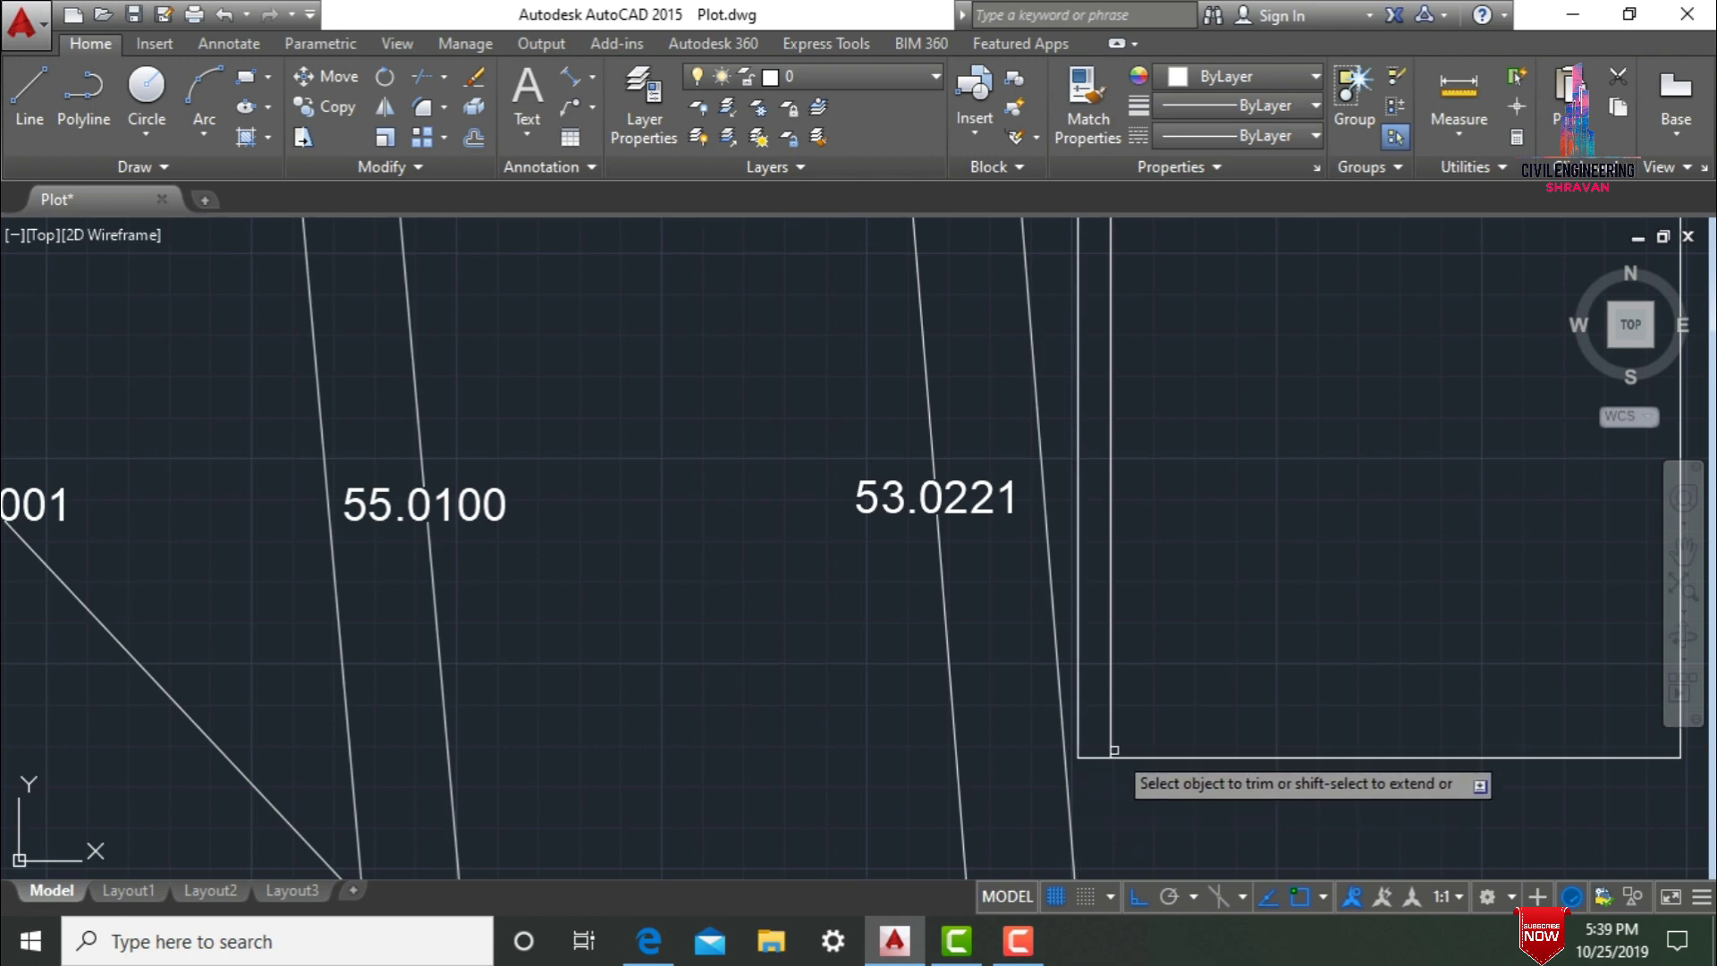
scroll(1109, 751, down, 4)
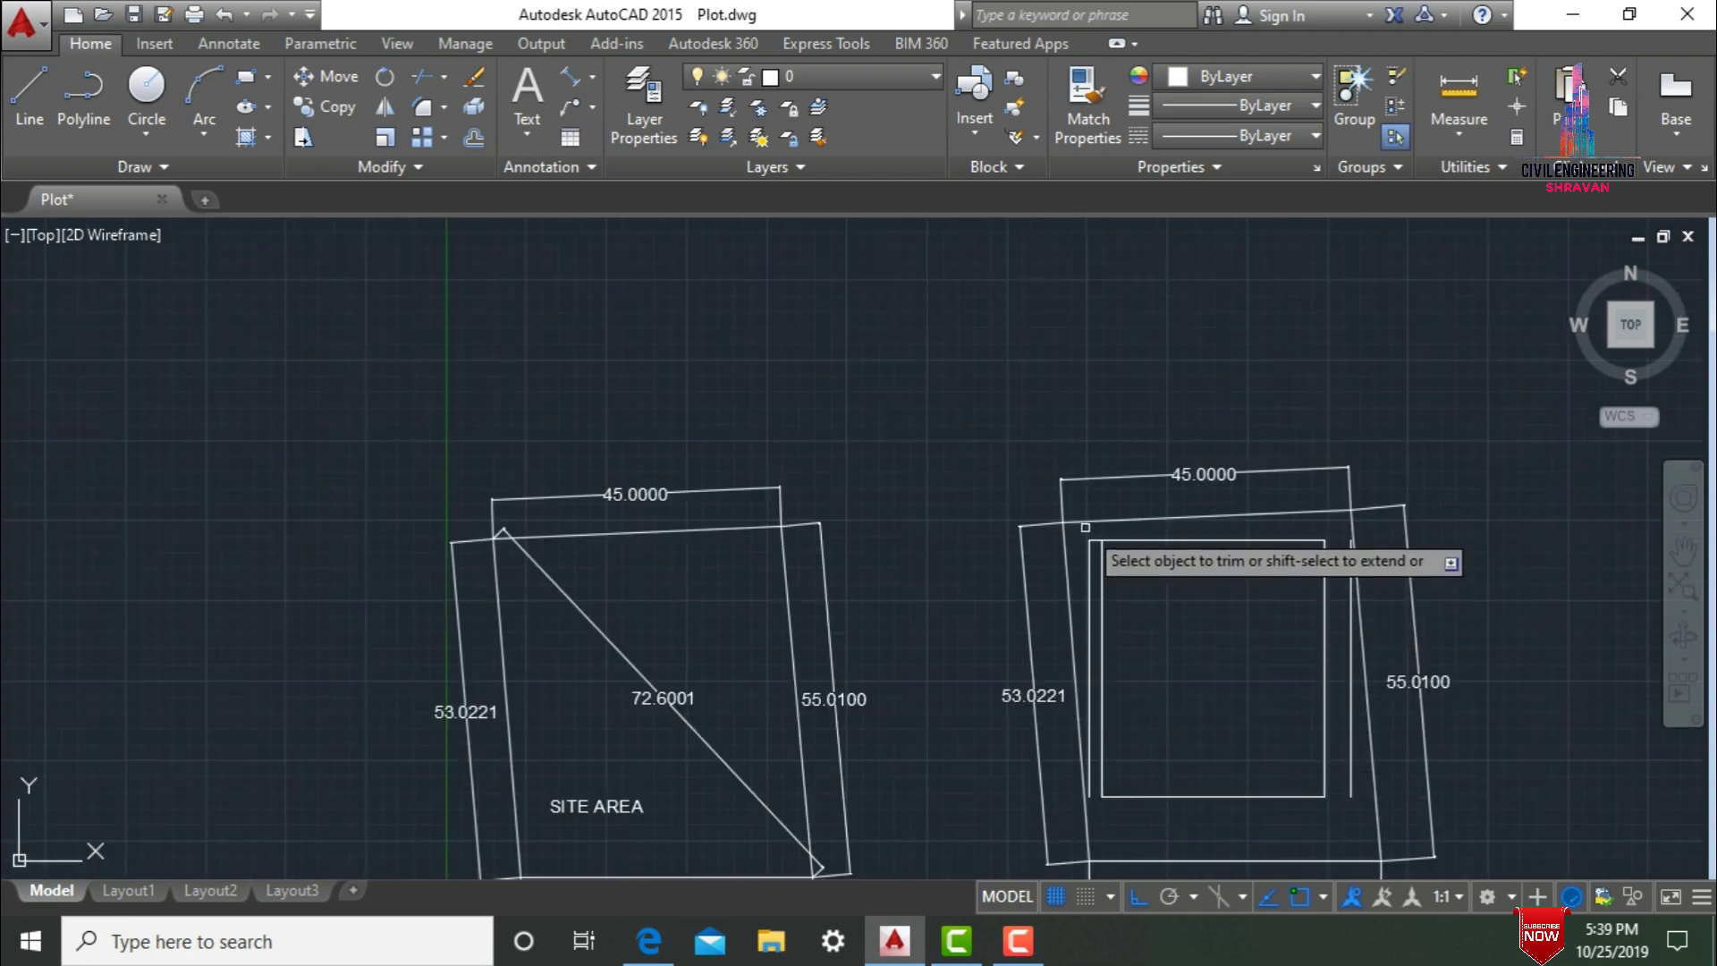
scroll(1104, 550, up, 5)
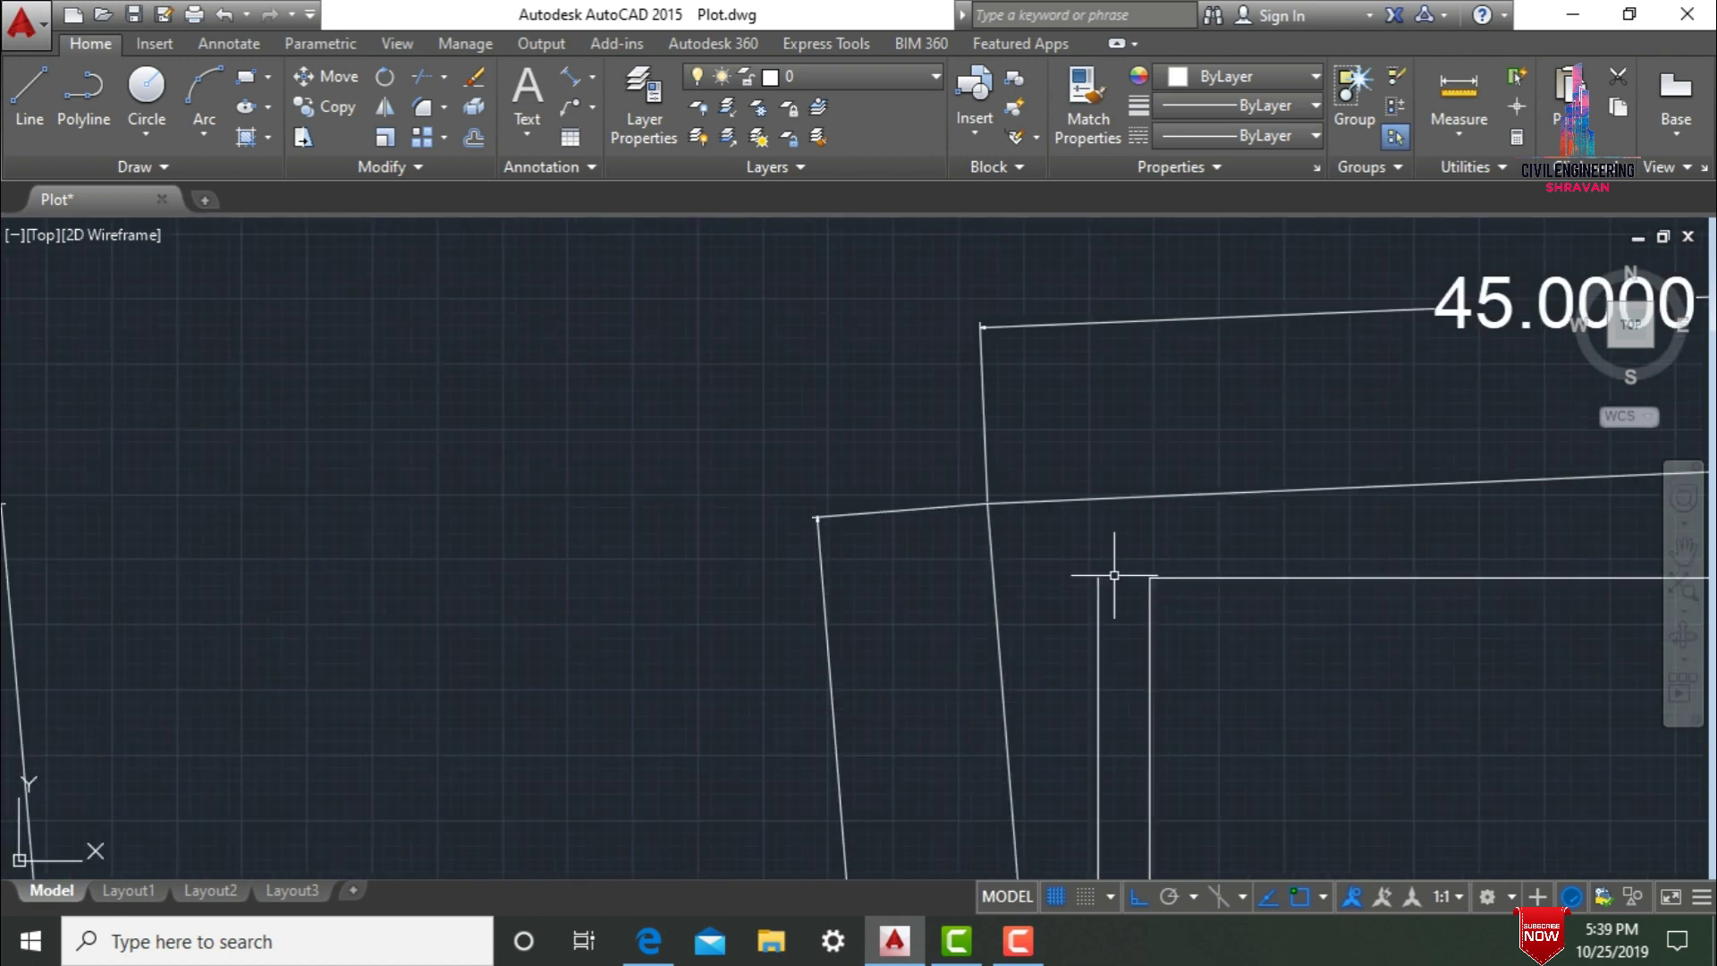
Delete the leftover outer vertical lines on both sides of the inner rectangle.
click(1099, 616)
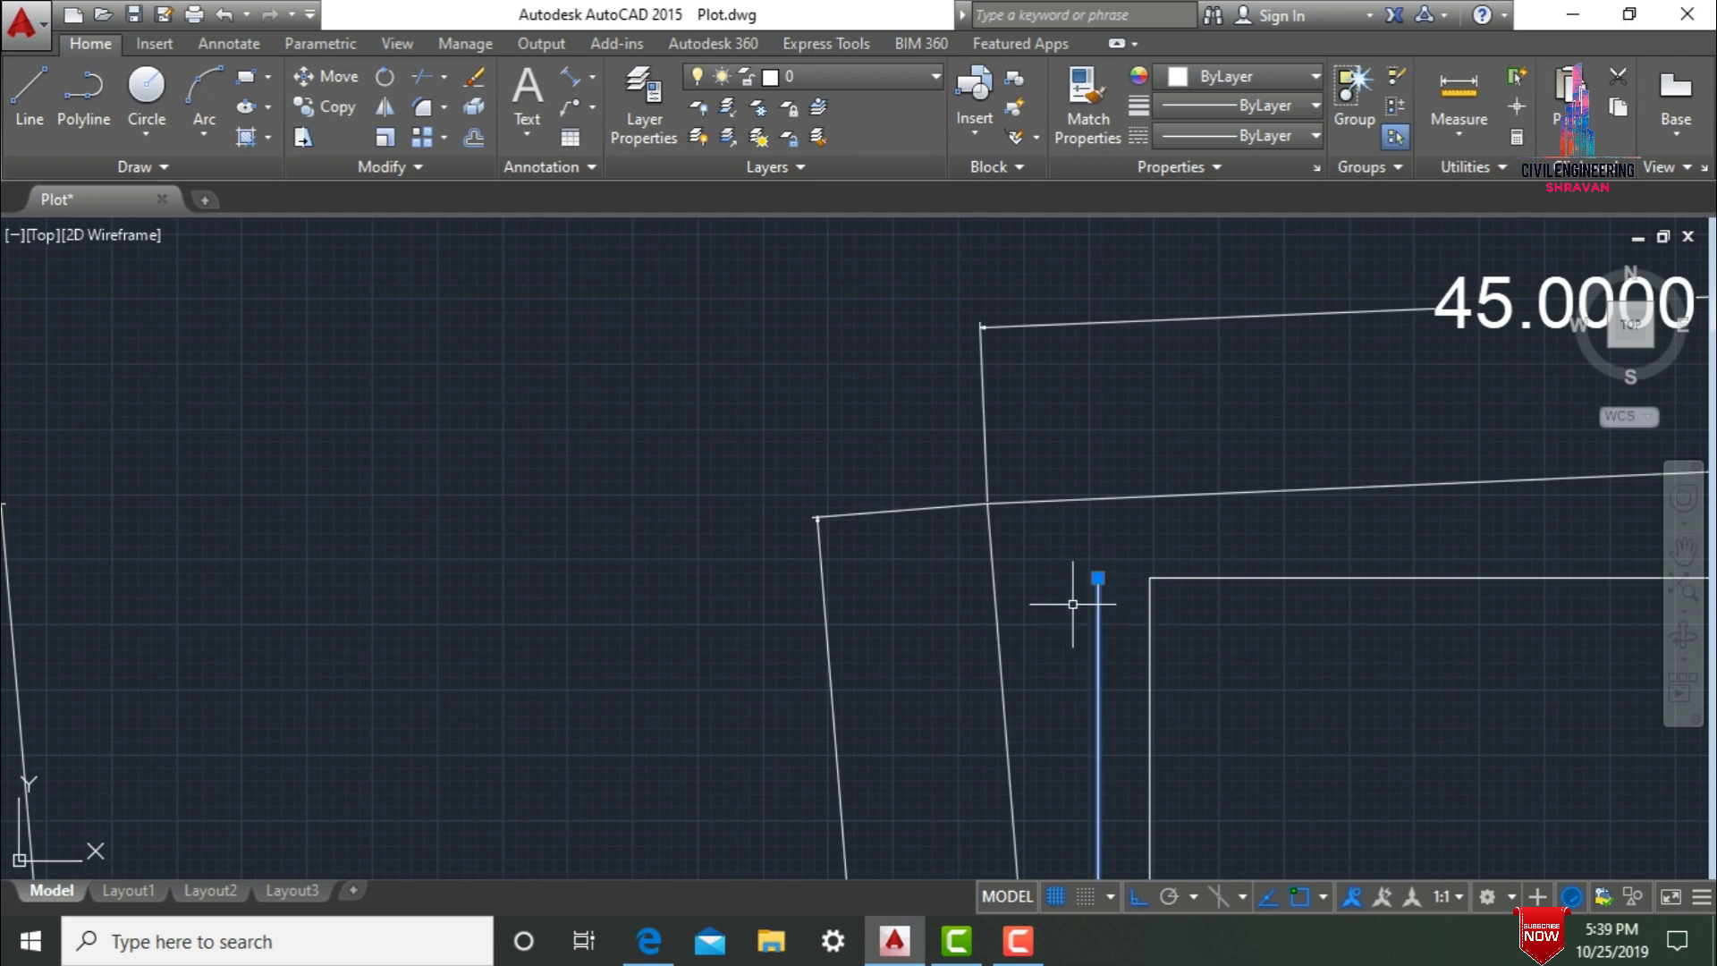
scroll(1126, 621, down, 2)
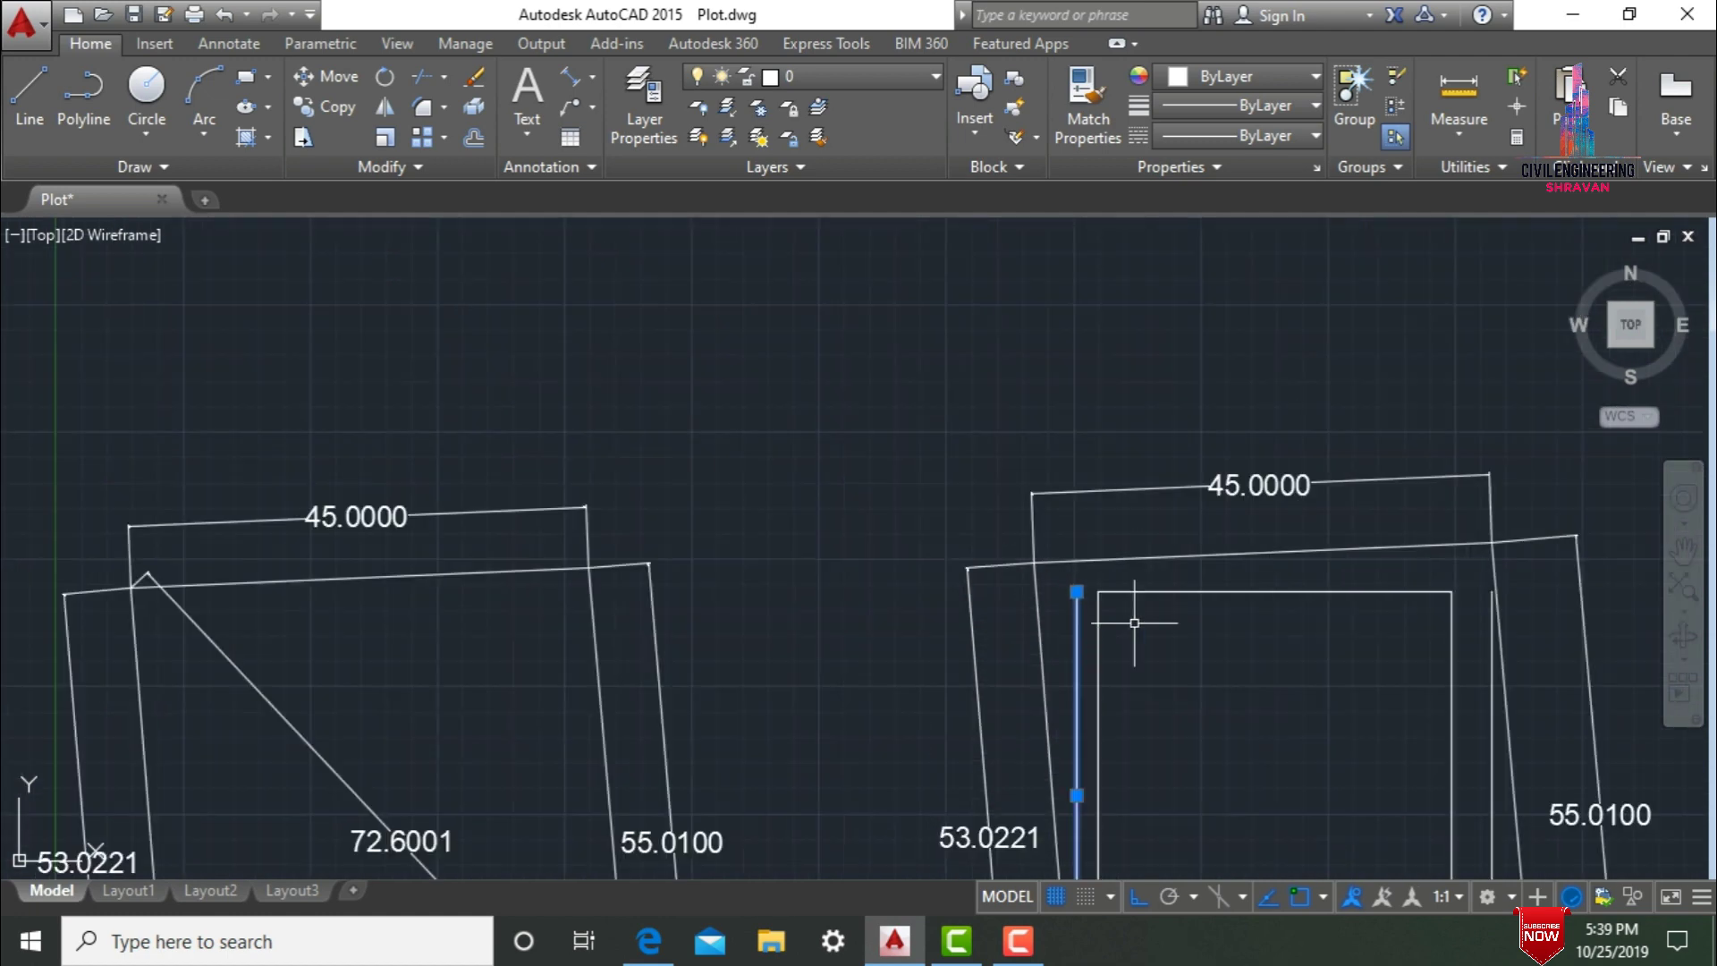
click(1492, 749)
key(Delete)
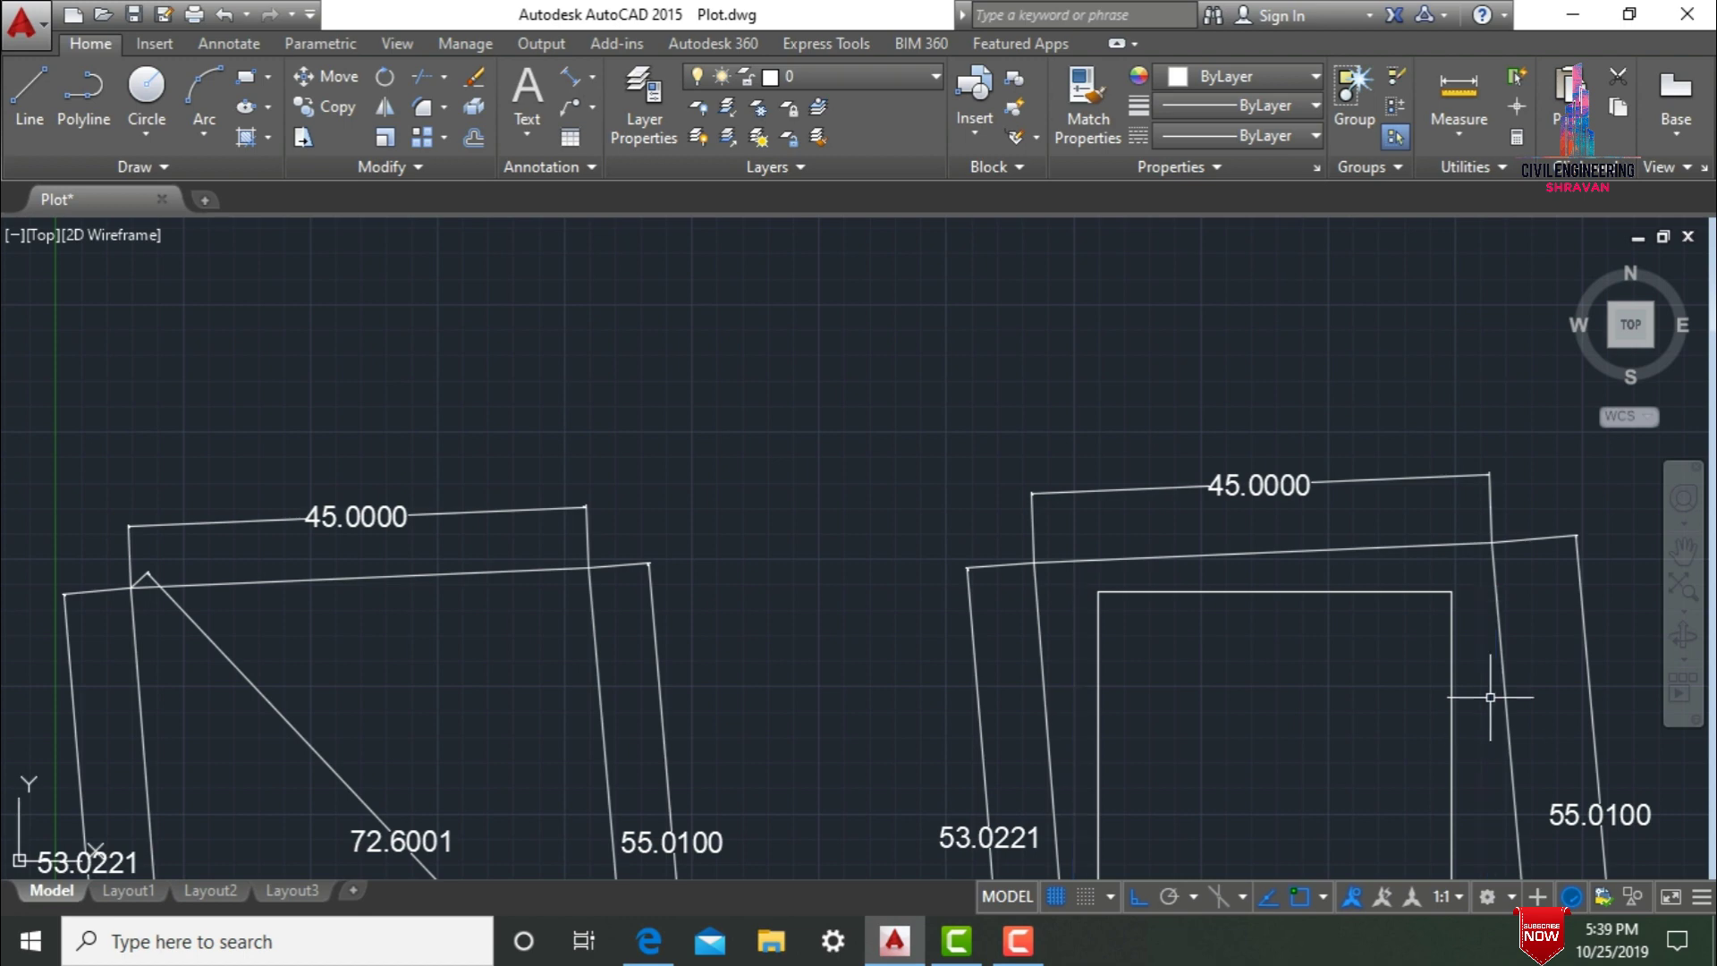
Add a linear dimension along the inner rectangle's upper edge, placing it above the plot's 45.0000 dimension.
scroll(1275, 454, down, 2)
scroll(1294, 559, down, 2)
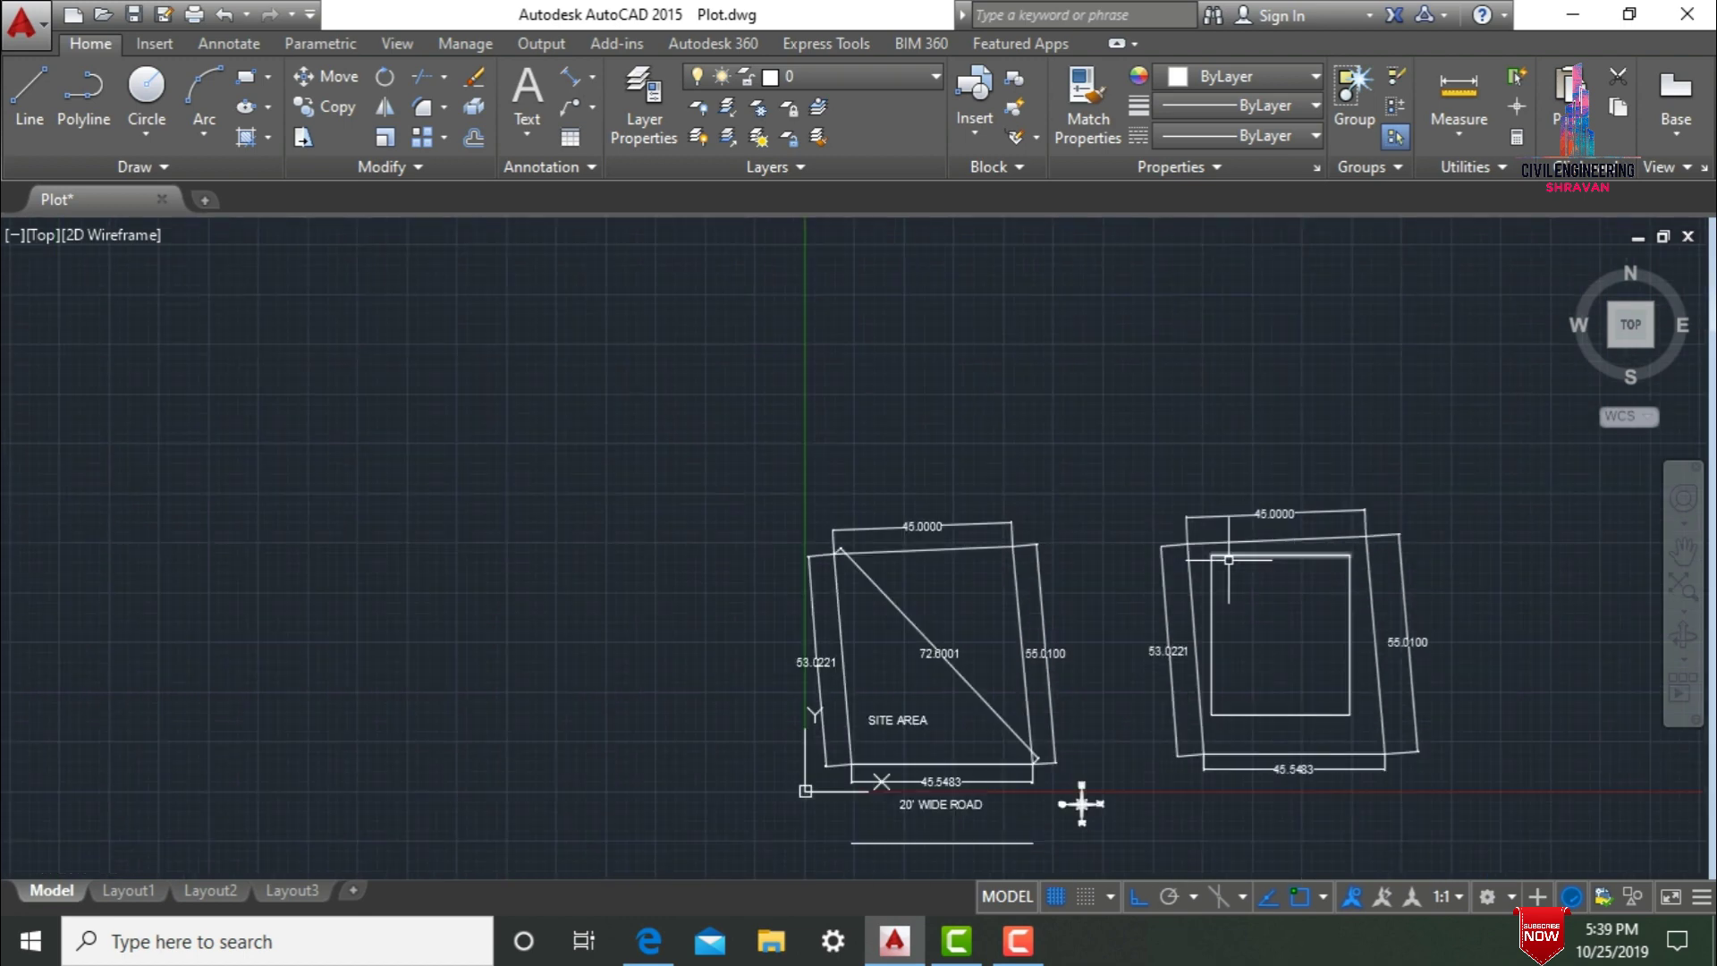
scroll(1279, 573, up, 2)
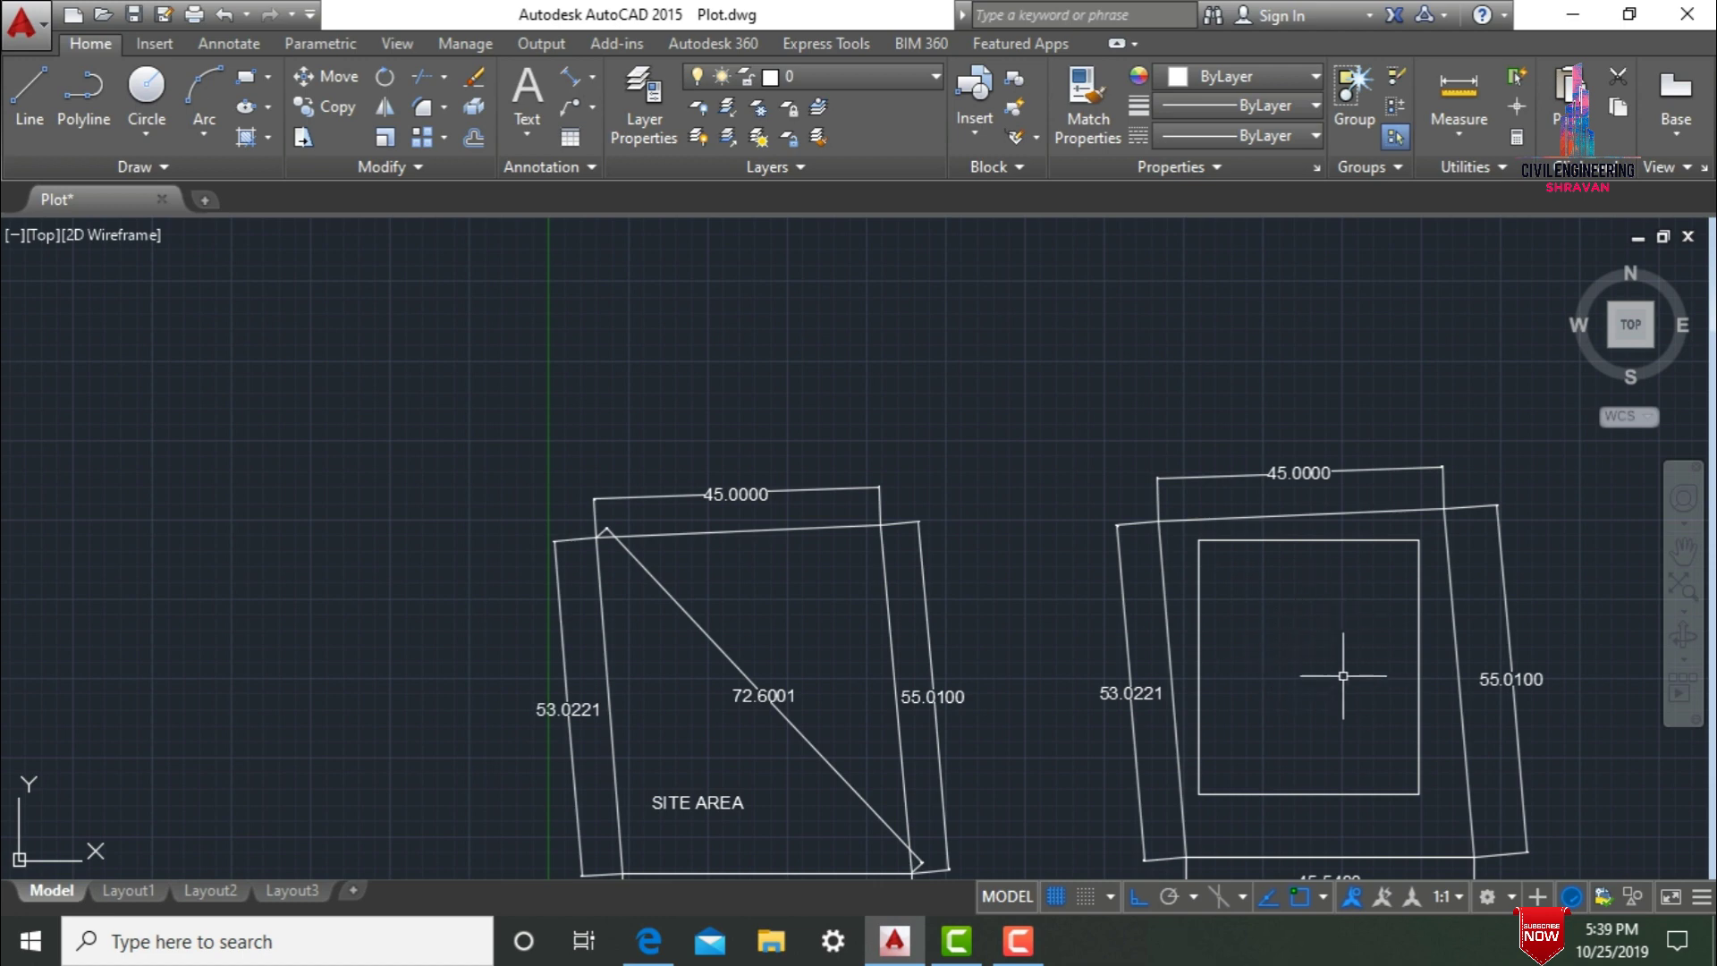
click(594, 78)
click(594, 117)
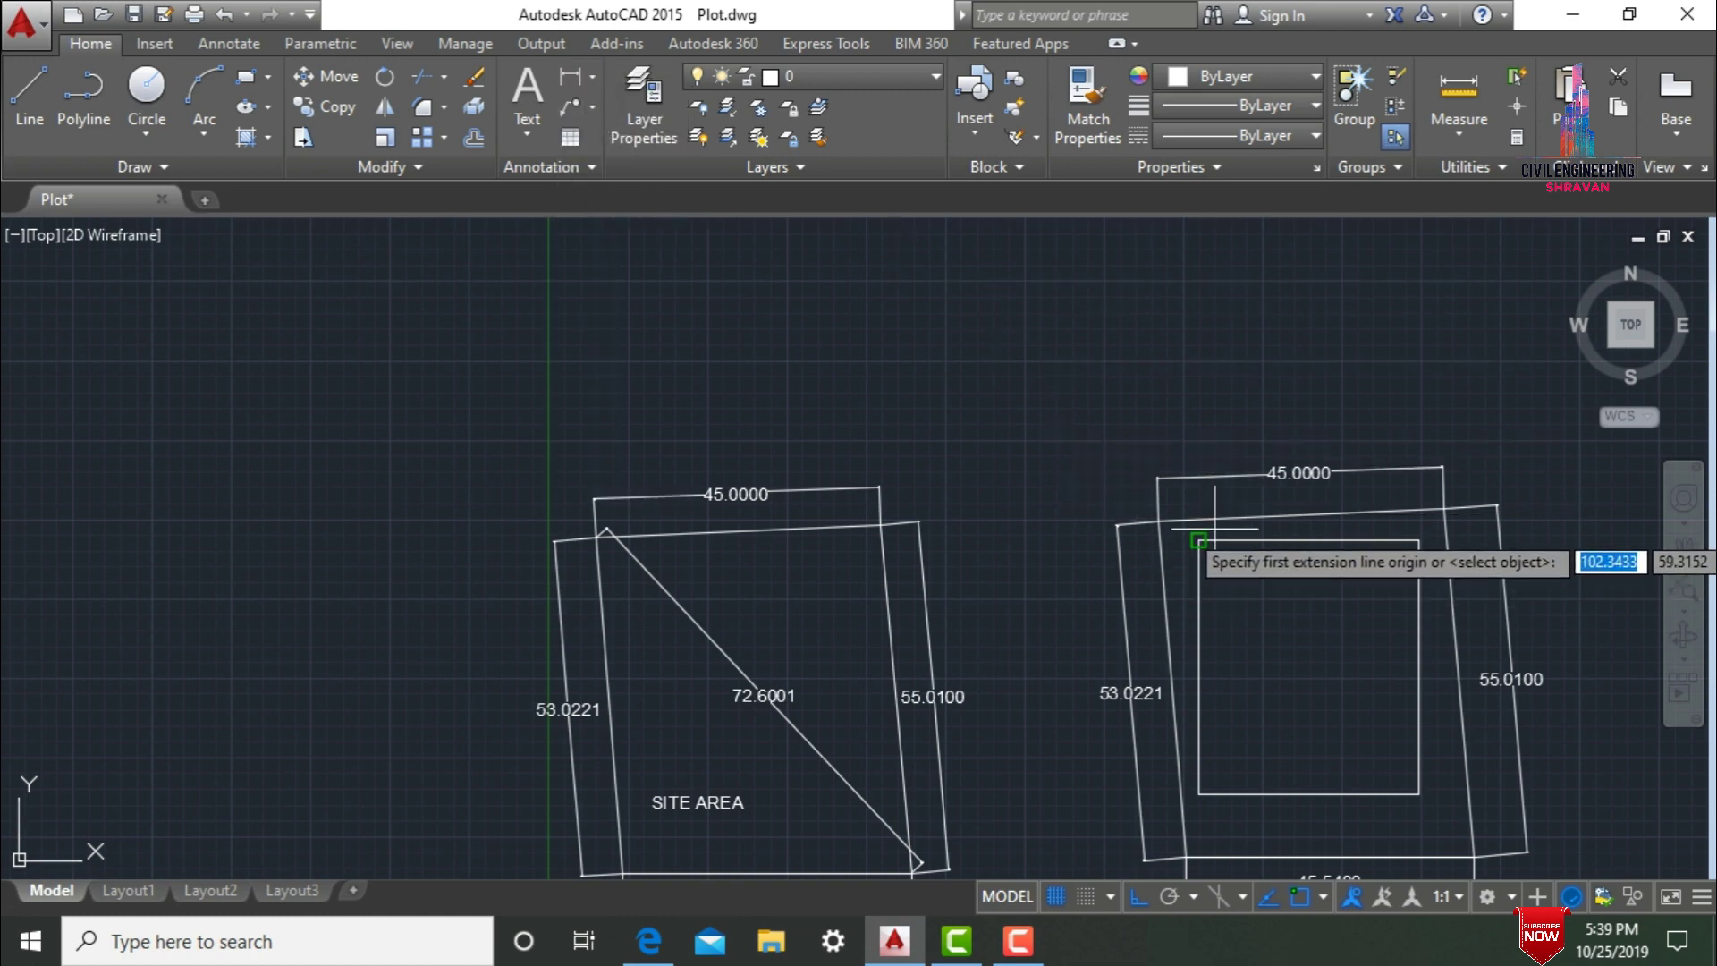
key(Return)
click(1390, 541)
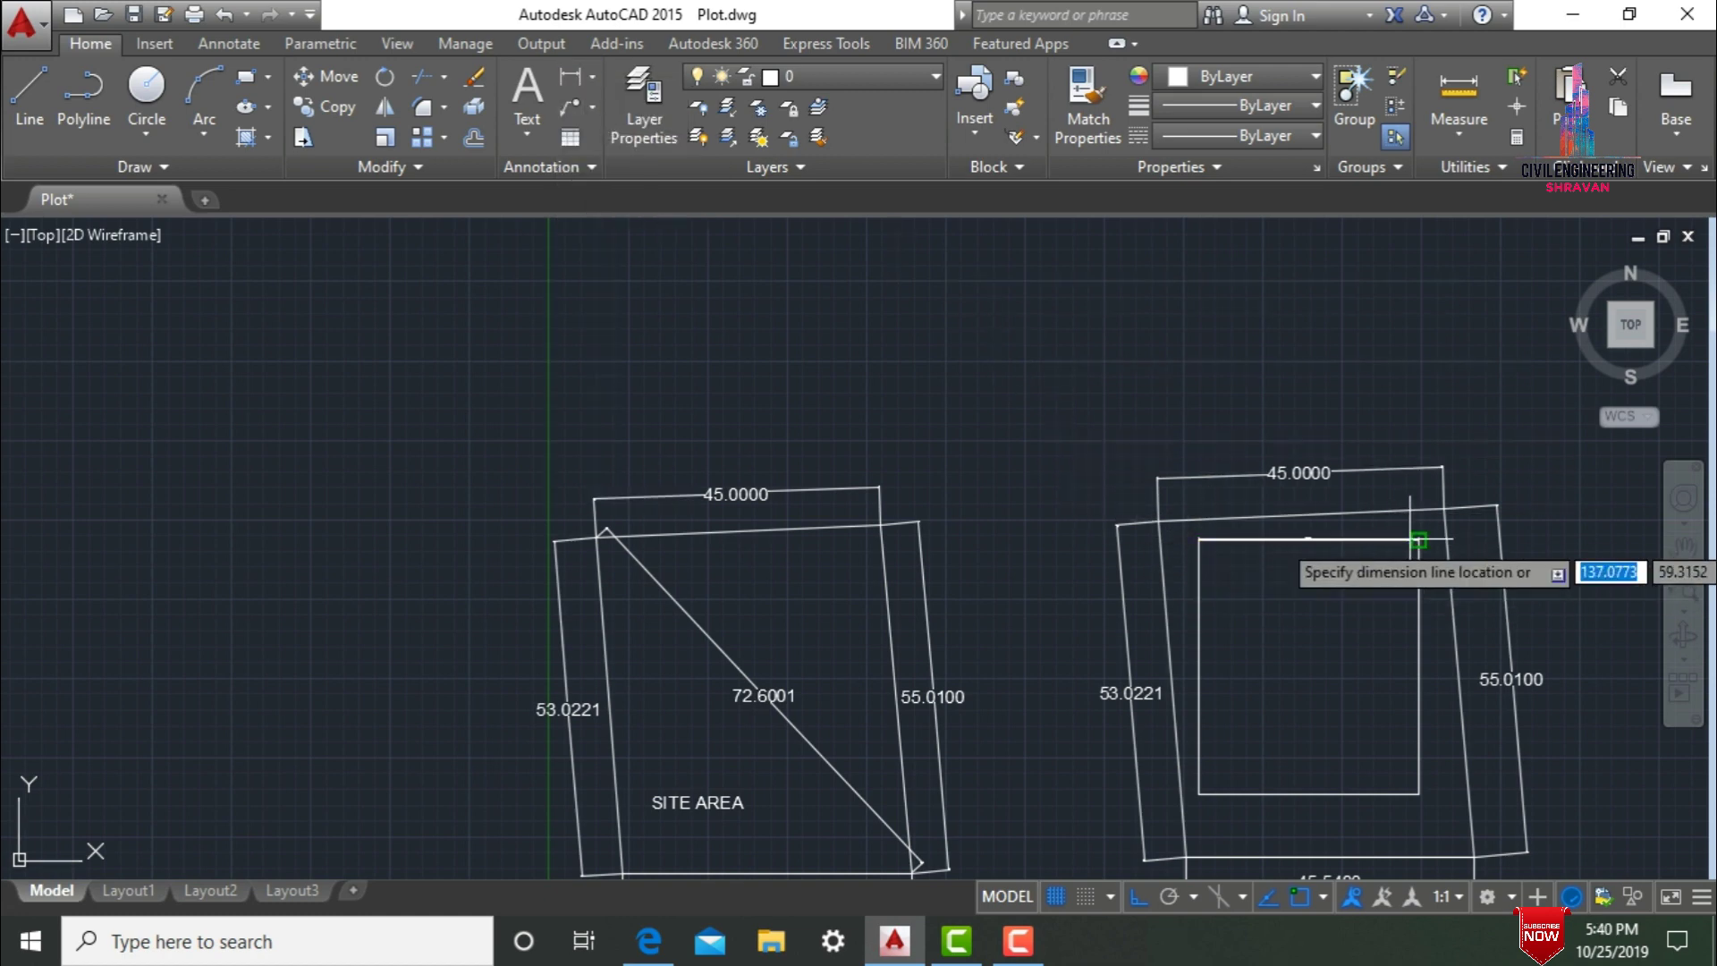
Set the text height of the inner rectangle's upper width dimension to 2.
scroll(1305, 384, up, 6)
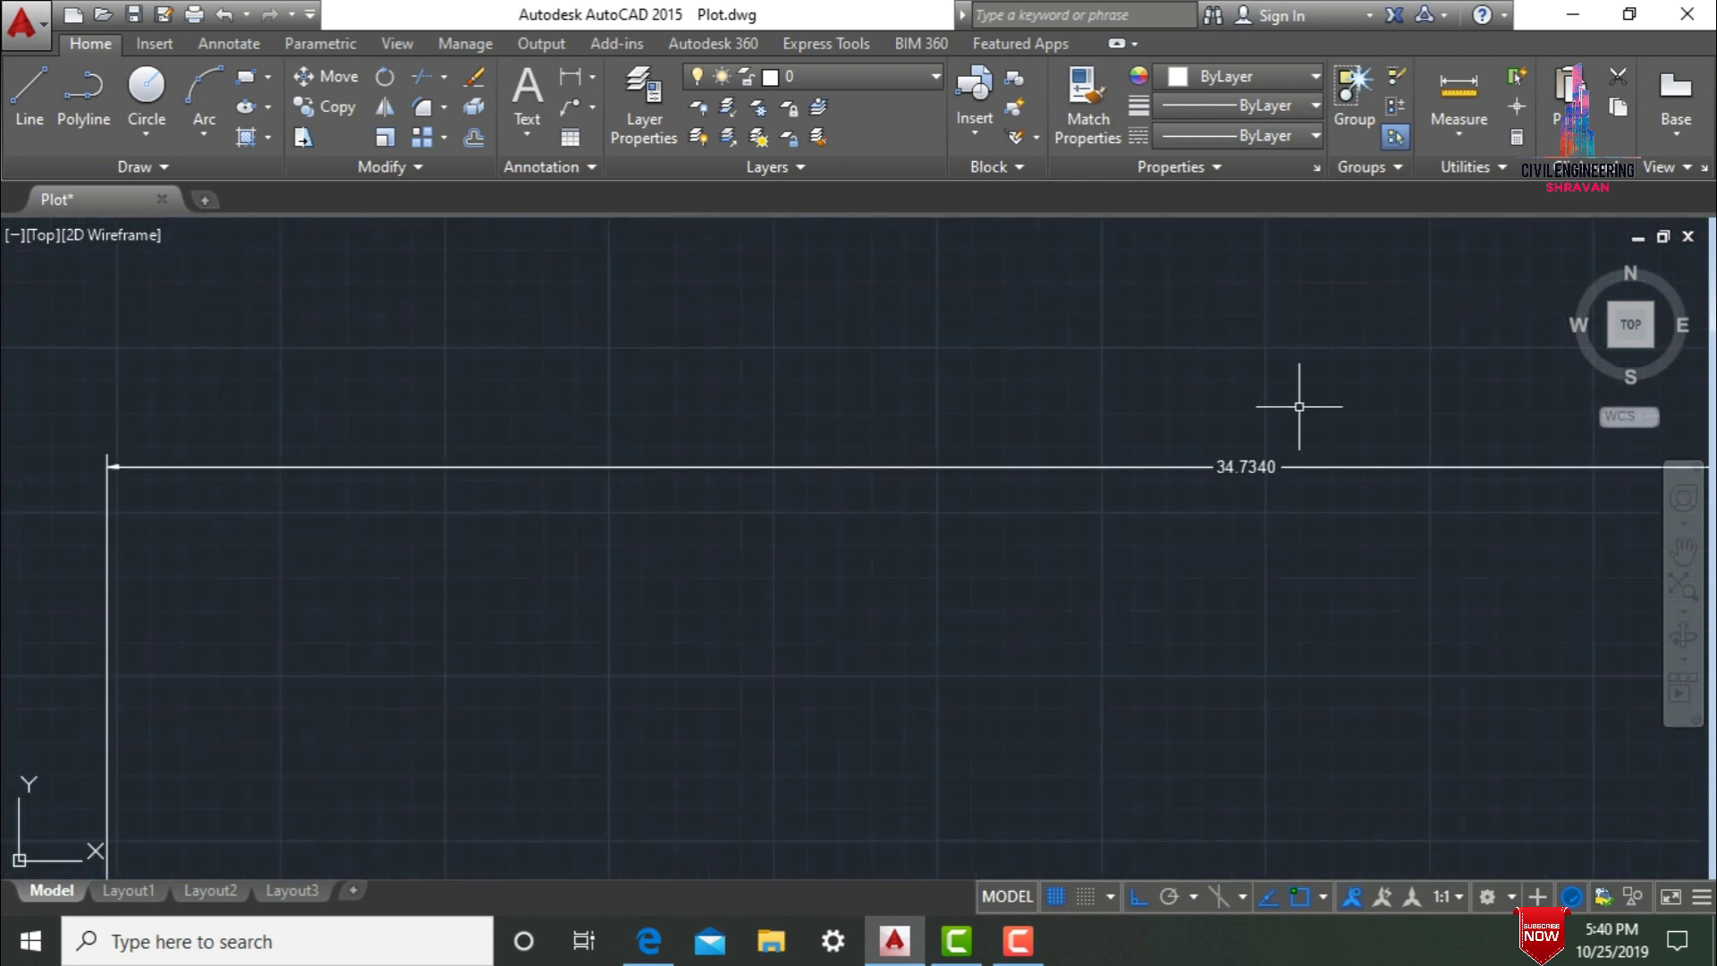
click(1241, 460)
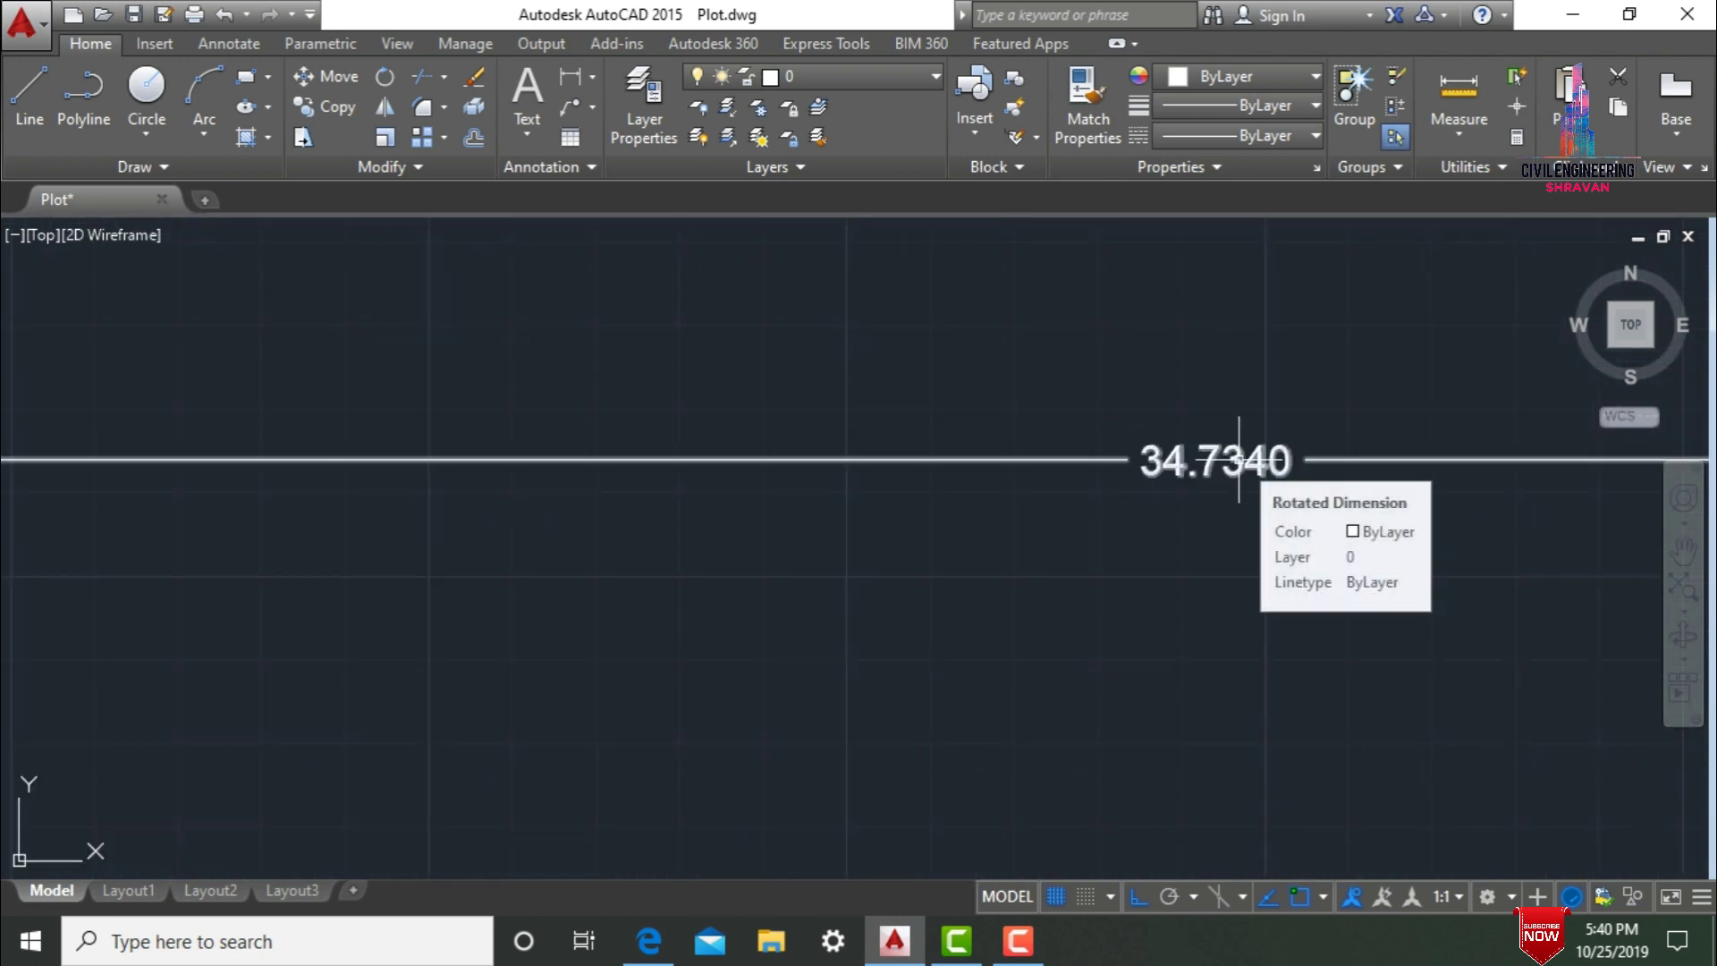
click(1174, 471)
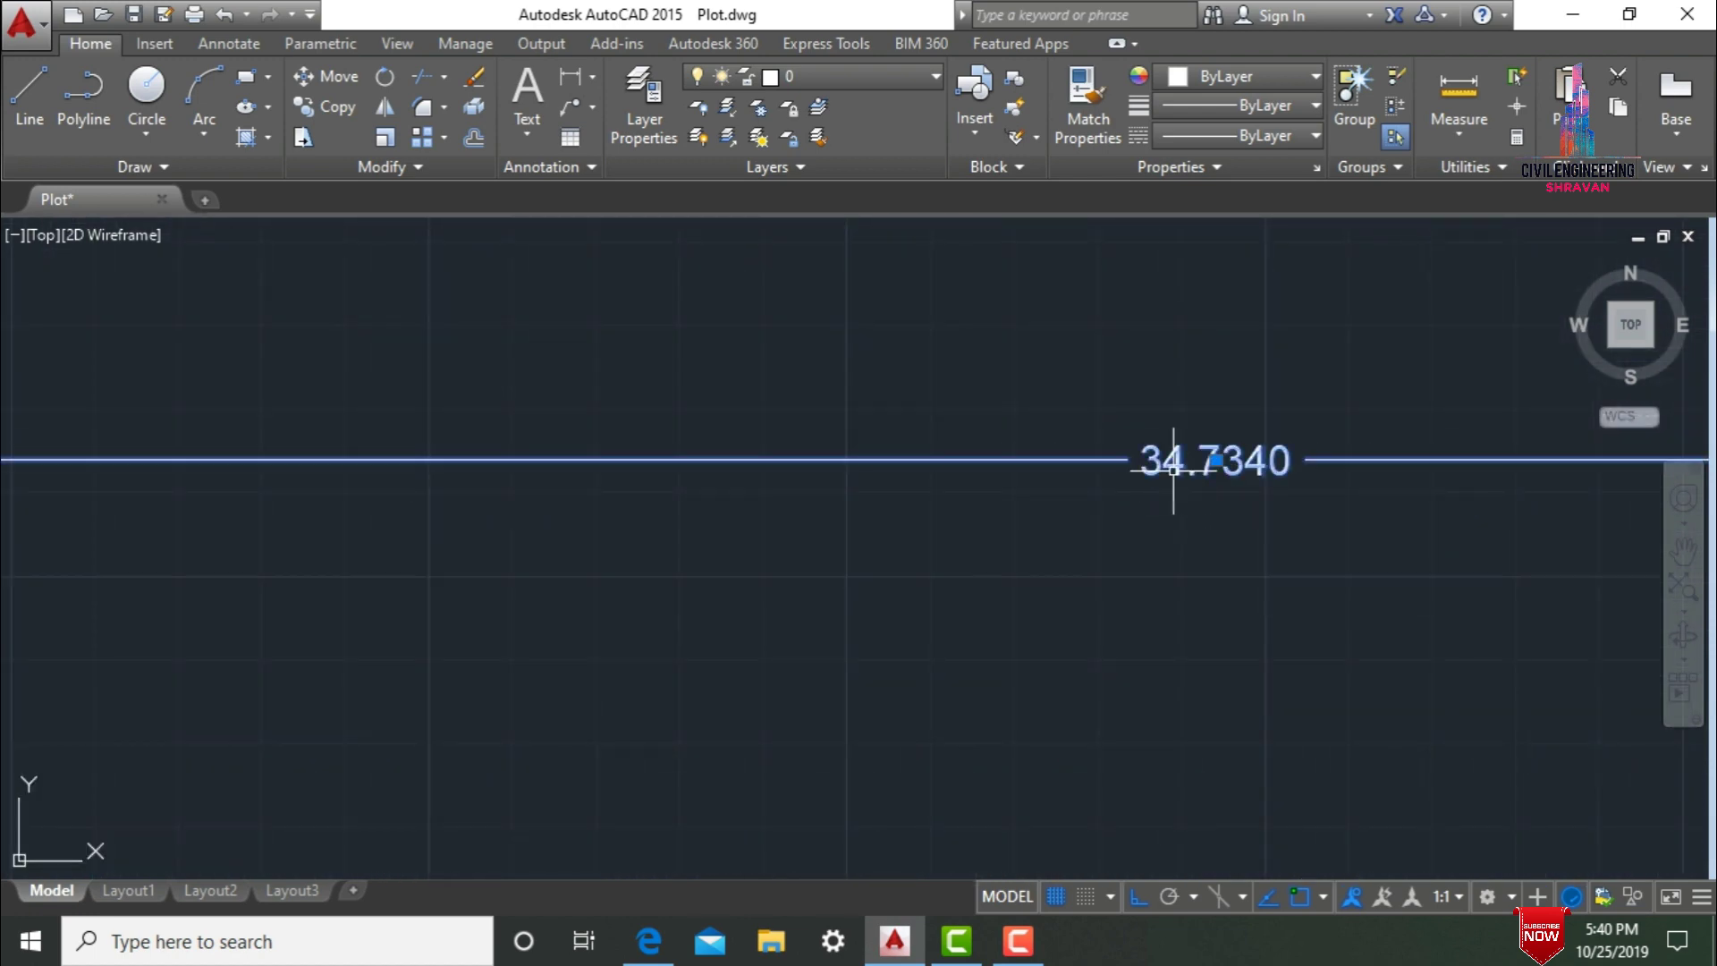
double_click(1173, 465)
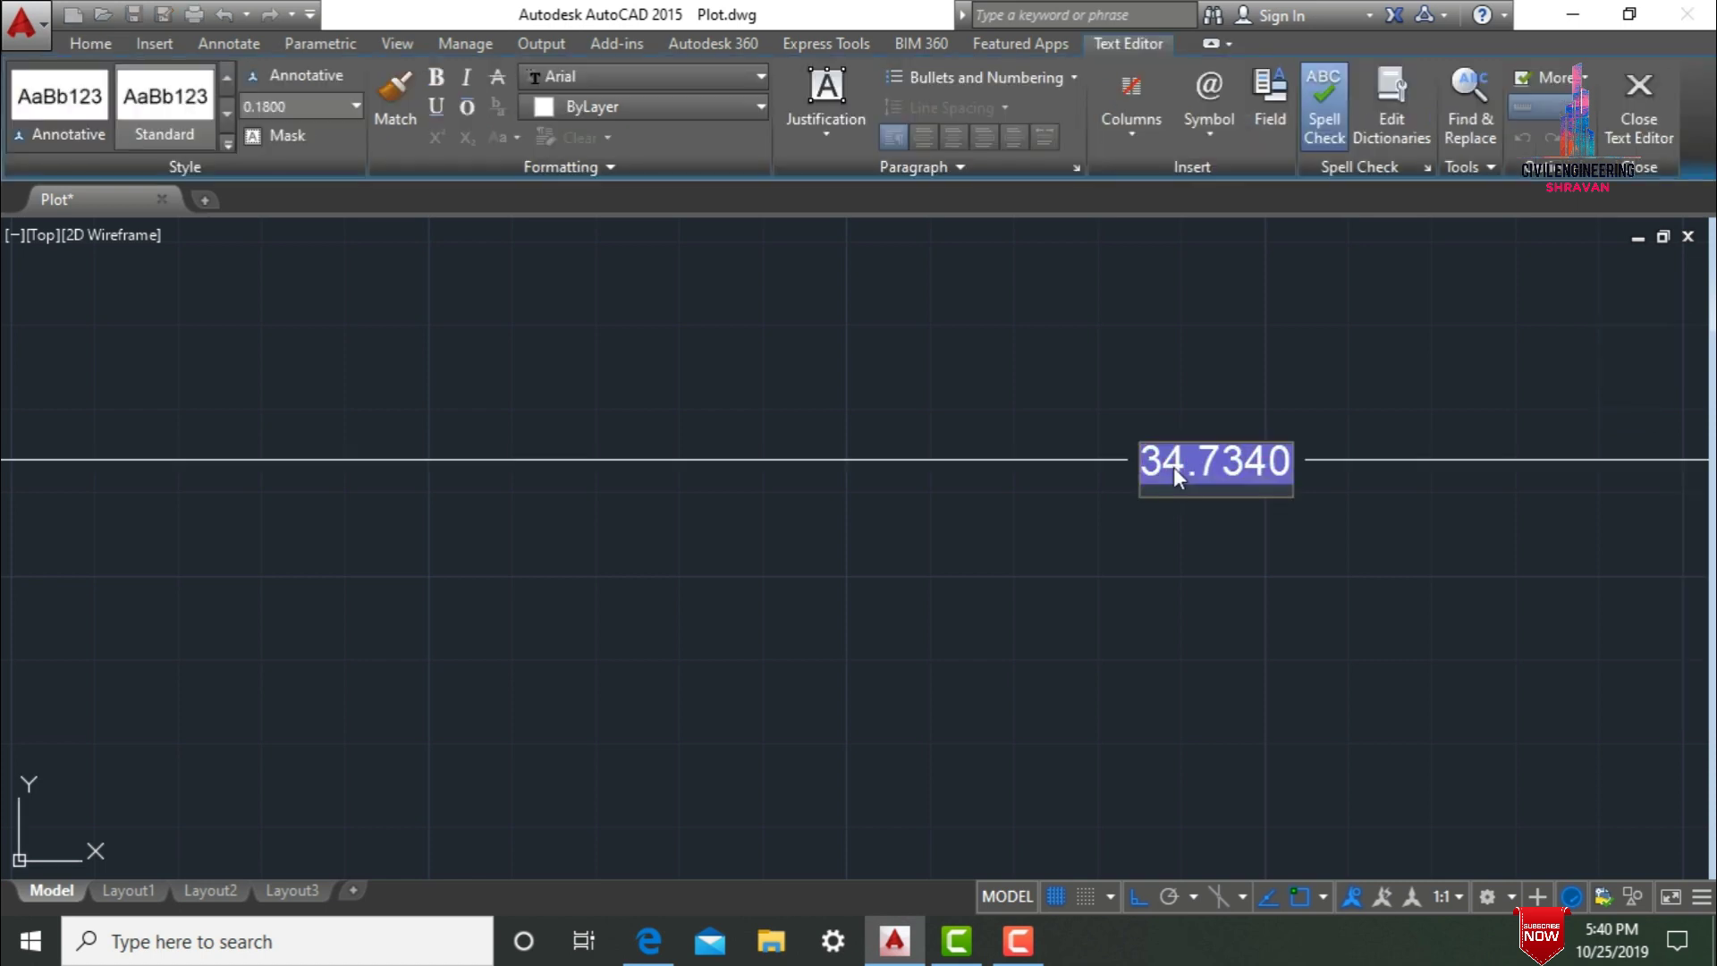
click(361, 111)
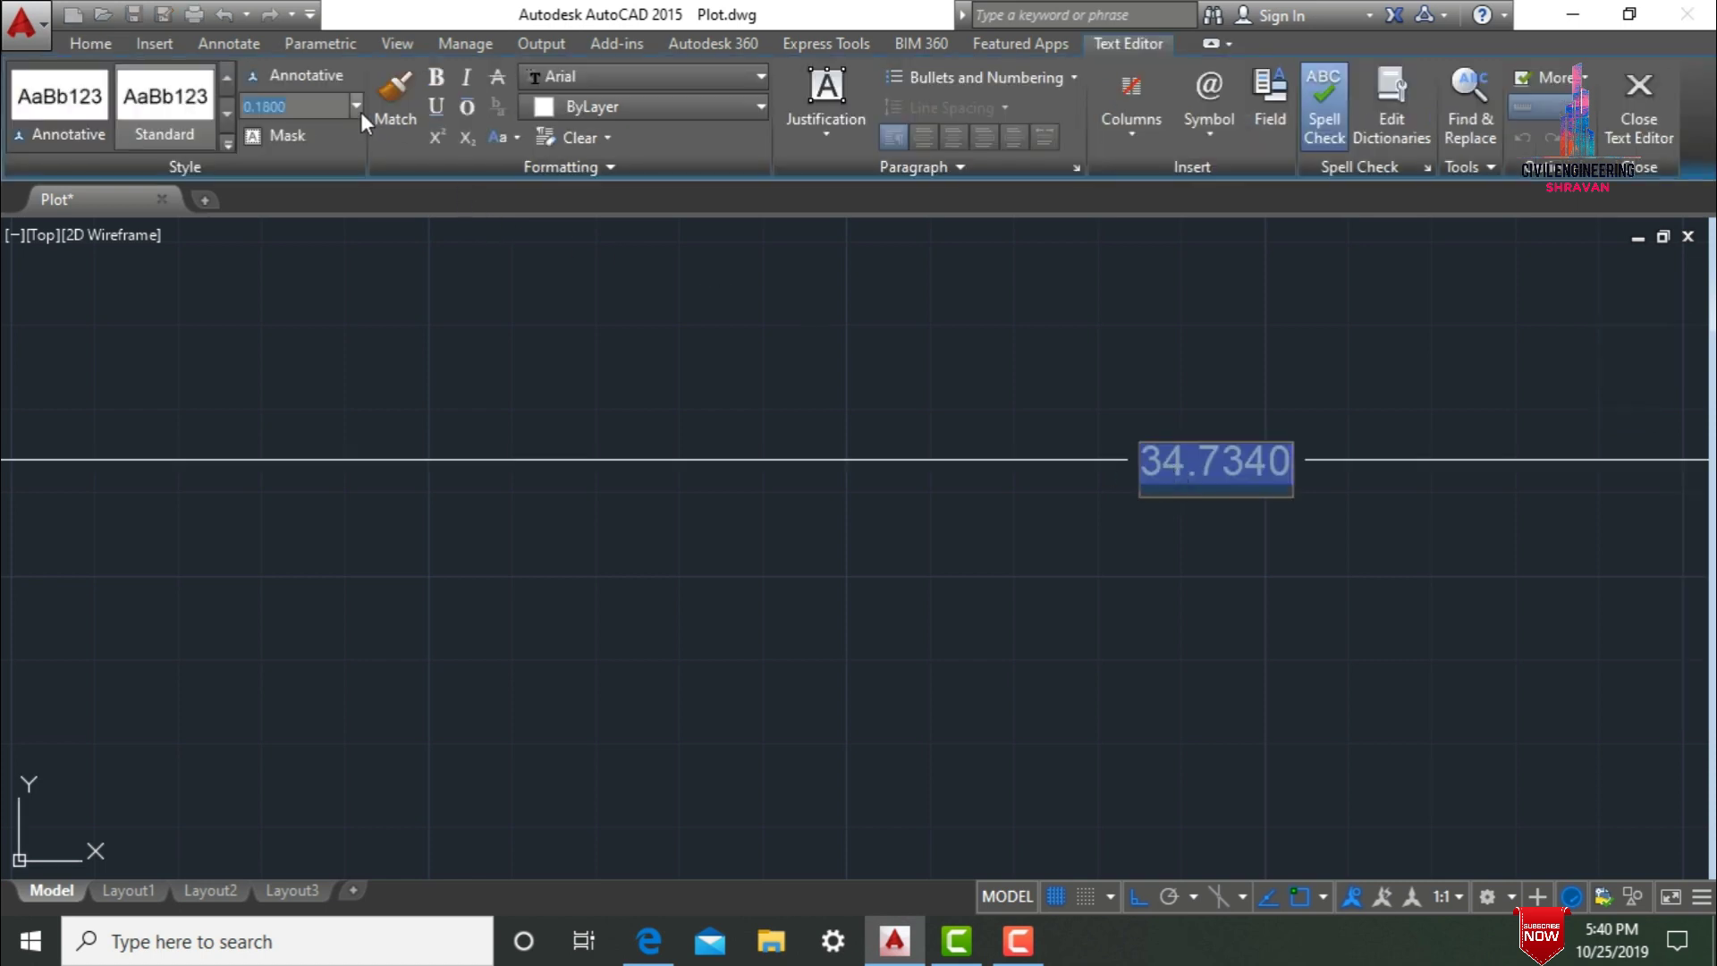
text(2)
key(Return)
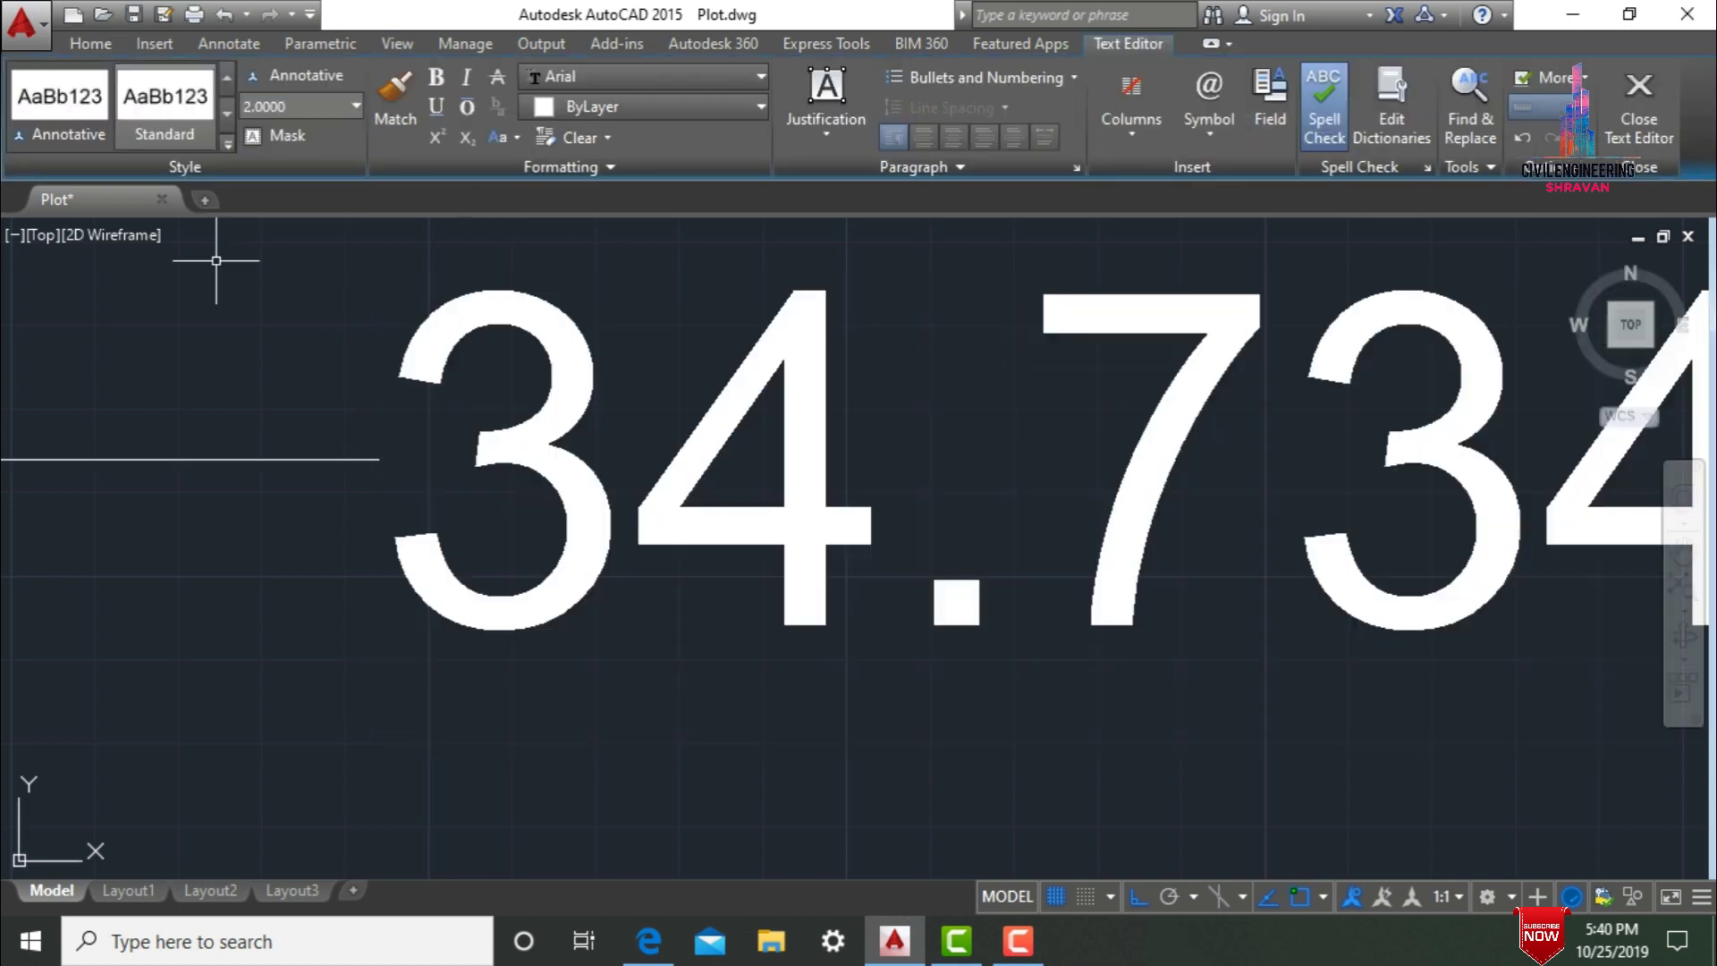
click(216, 260)
Add a linear dimension along the inner rectangle's lower edge, placing it below the plot's 45.5483 dimension.
scroll(836, 269, down, 8)
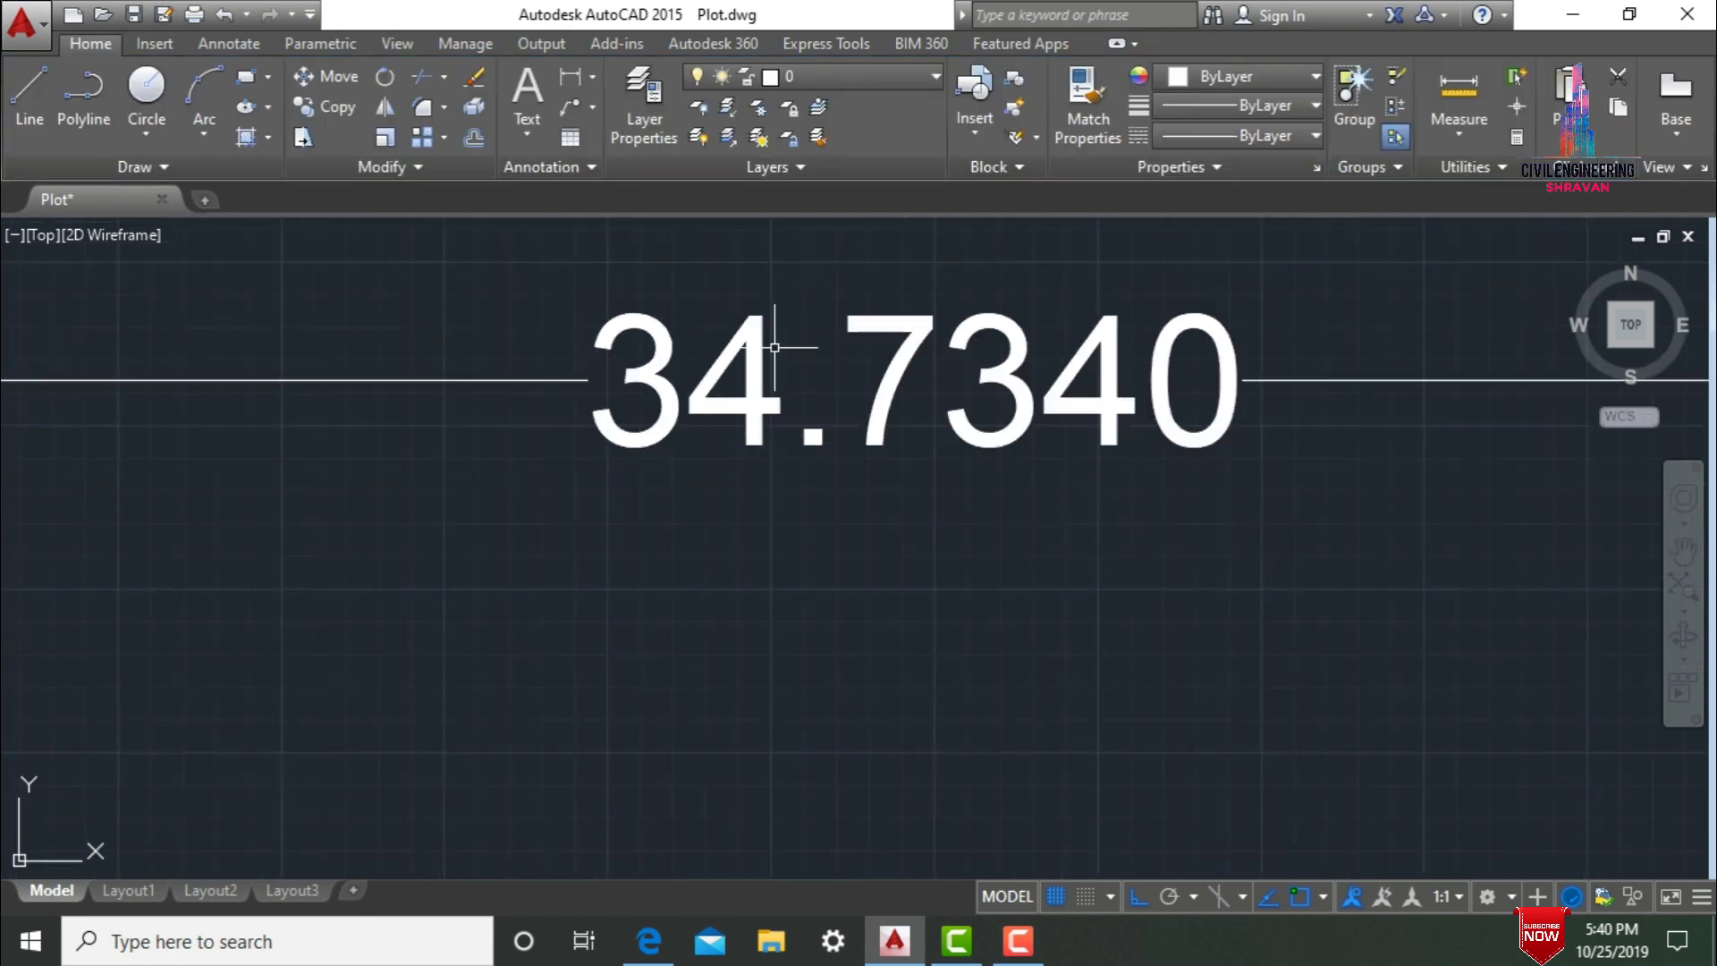
click(577, 84)
scroll(831, 438, down, 2)
click(840, 800)
click(1057, 800)
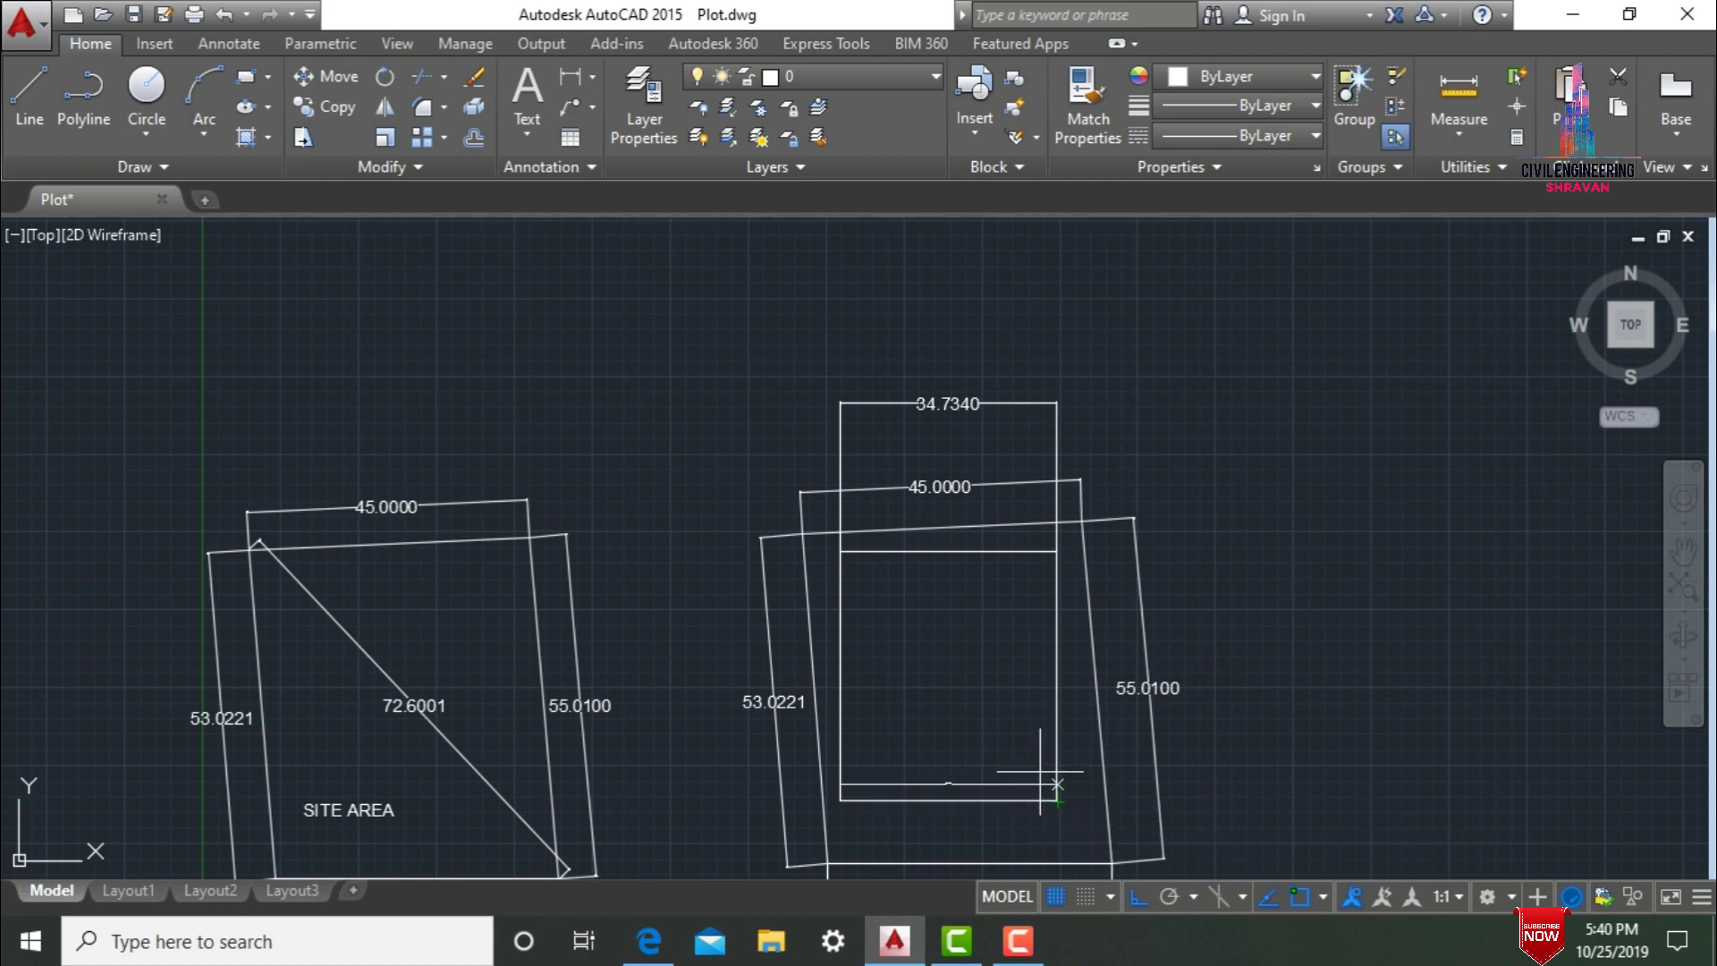
scroll(883, 810, down, 4)
click(883, 809)
Set the text height of the inner rectangle's lower width dimension to 2.0000.
scroll(999, 819, up, 5)
scroll(1041, 798, up, 5)
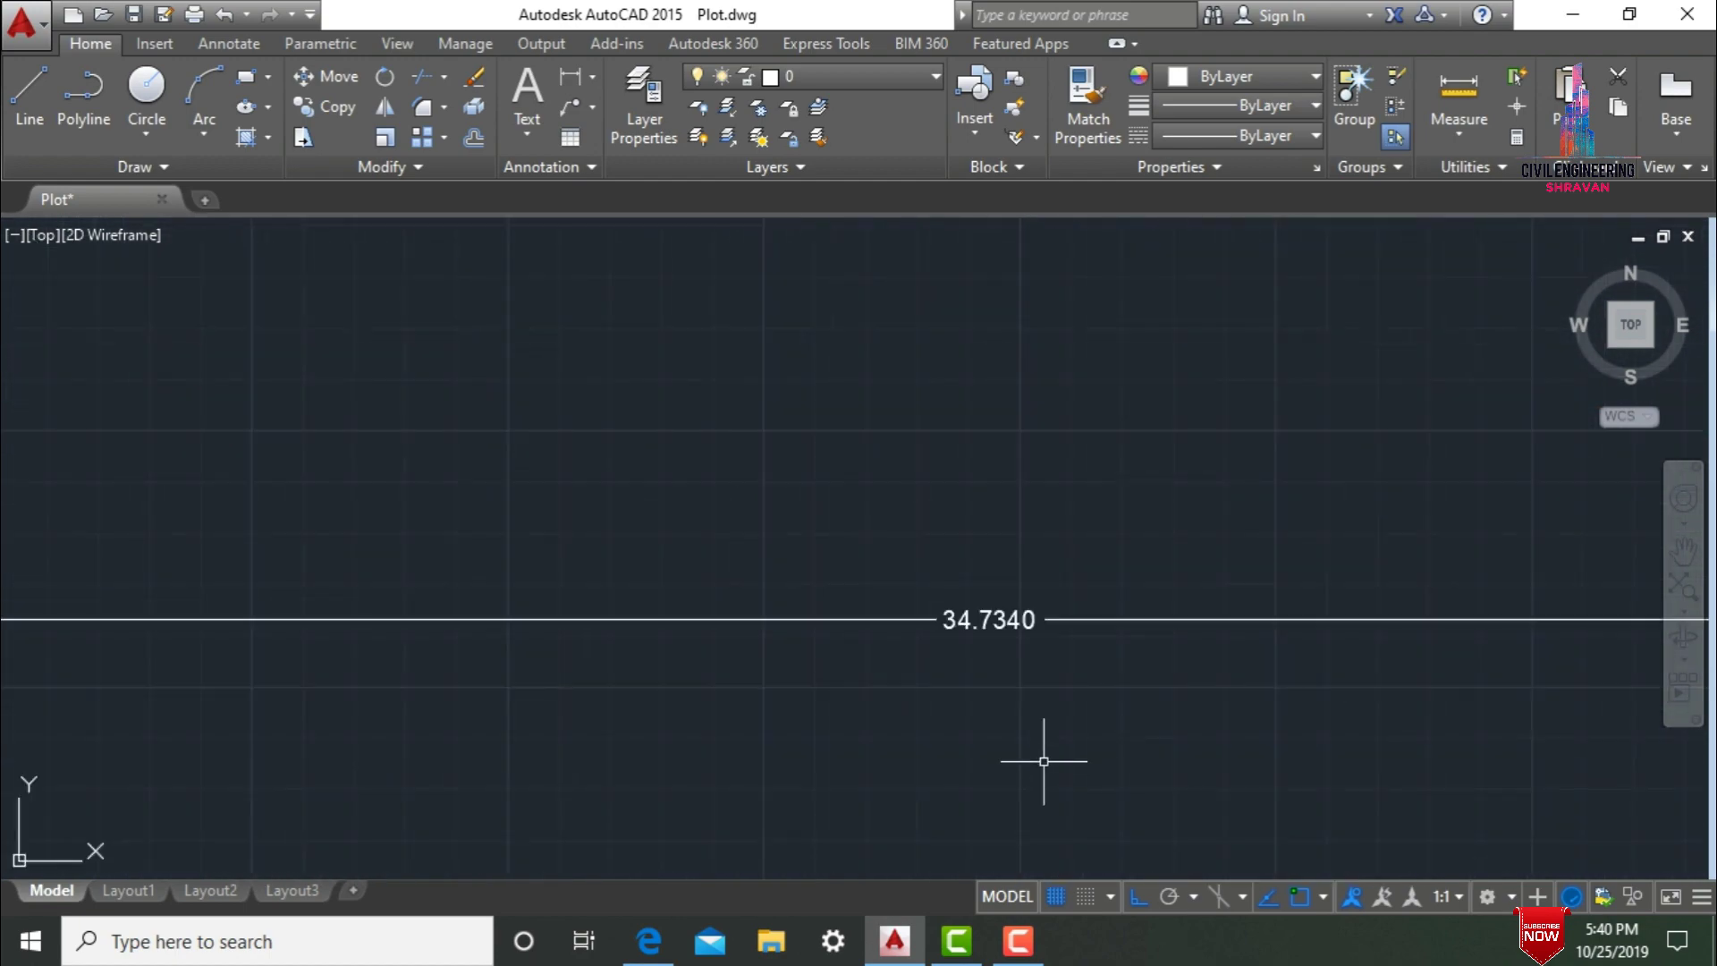
click(989, 619)
double_click(988, 619)
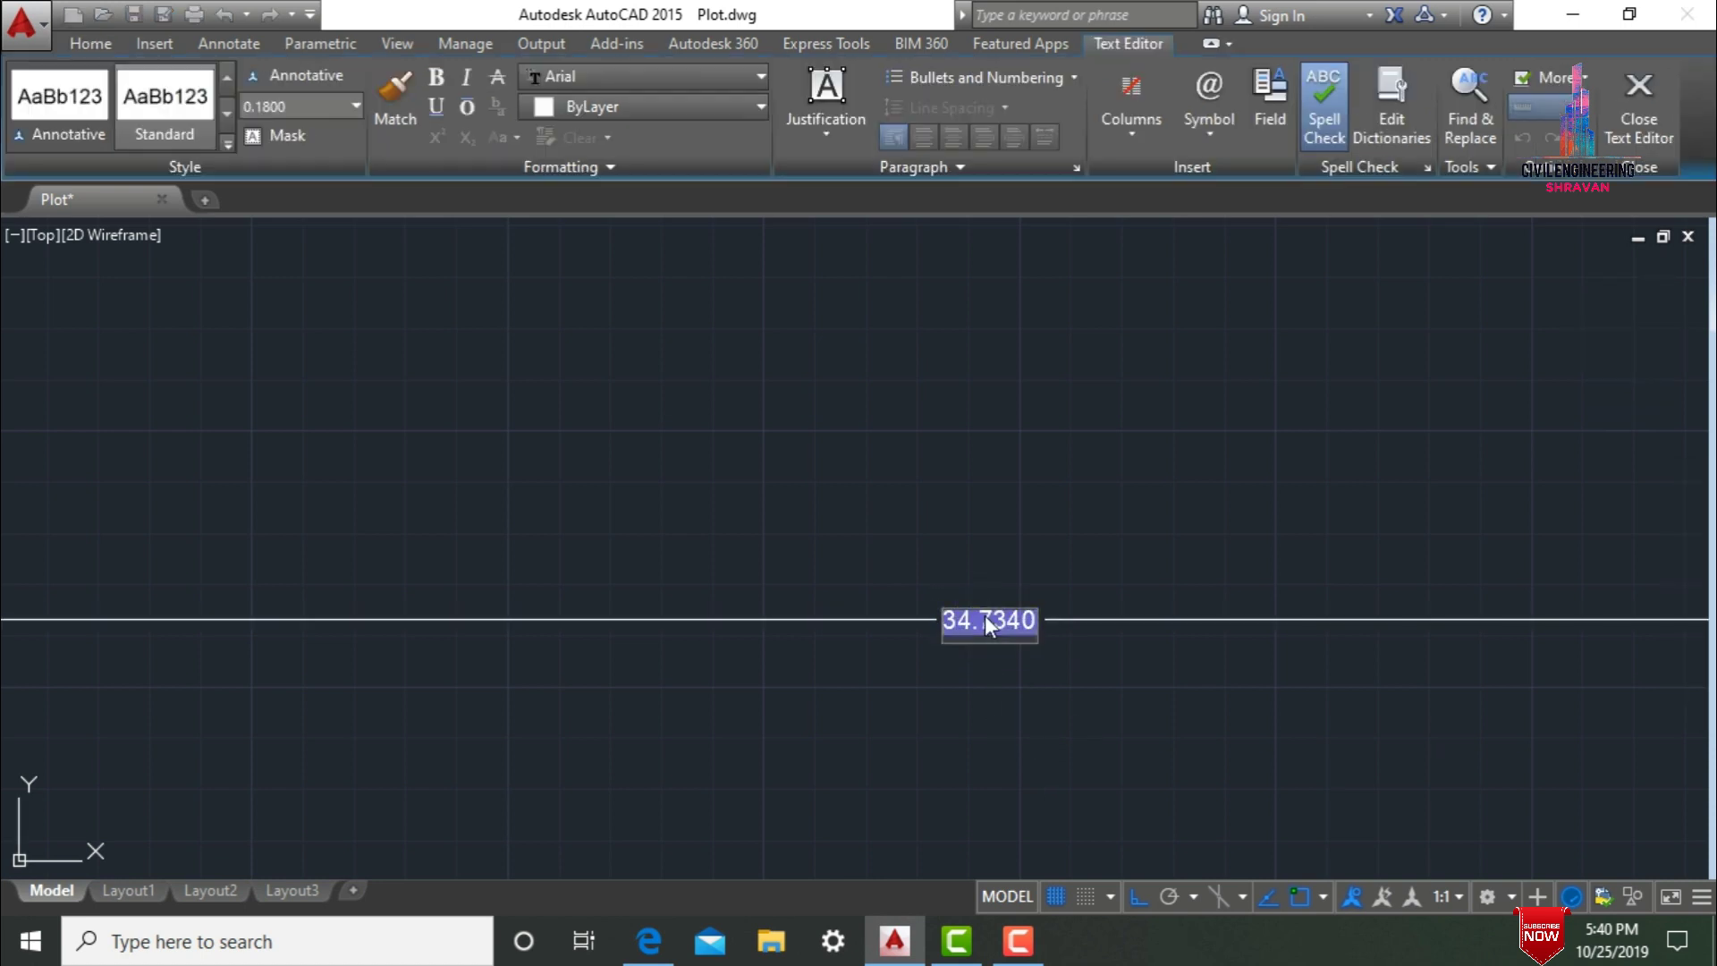
click(356, 106)
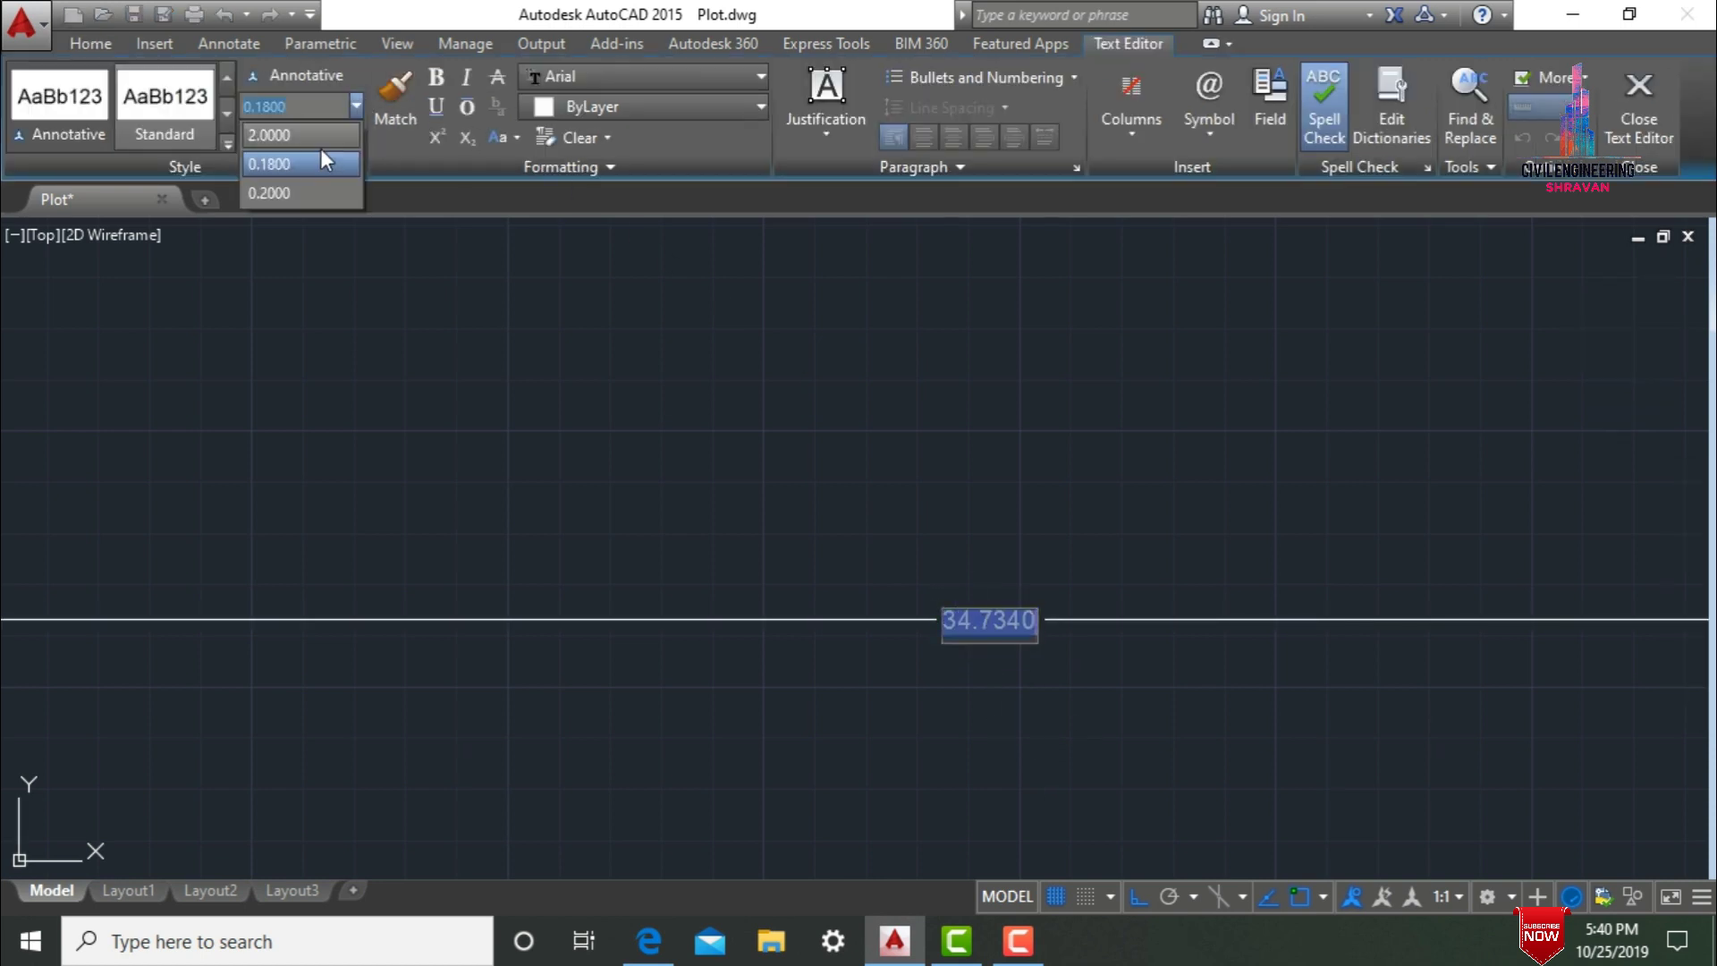
click(303, 143)
click(460, 326)
Add a vertical linear dimension between the inner rectangle's two left corners, placing it to the right of the plot's 55.0100 dimension.
scroll(850, 850, down, 6)
scroll(1019, 763, down, 2)
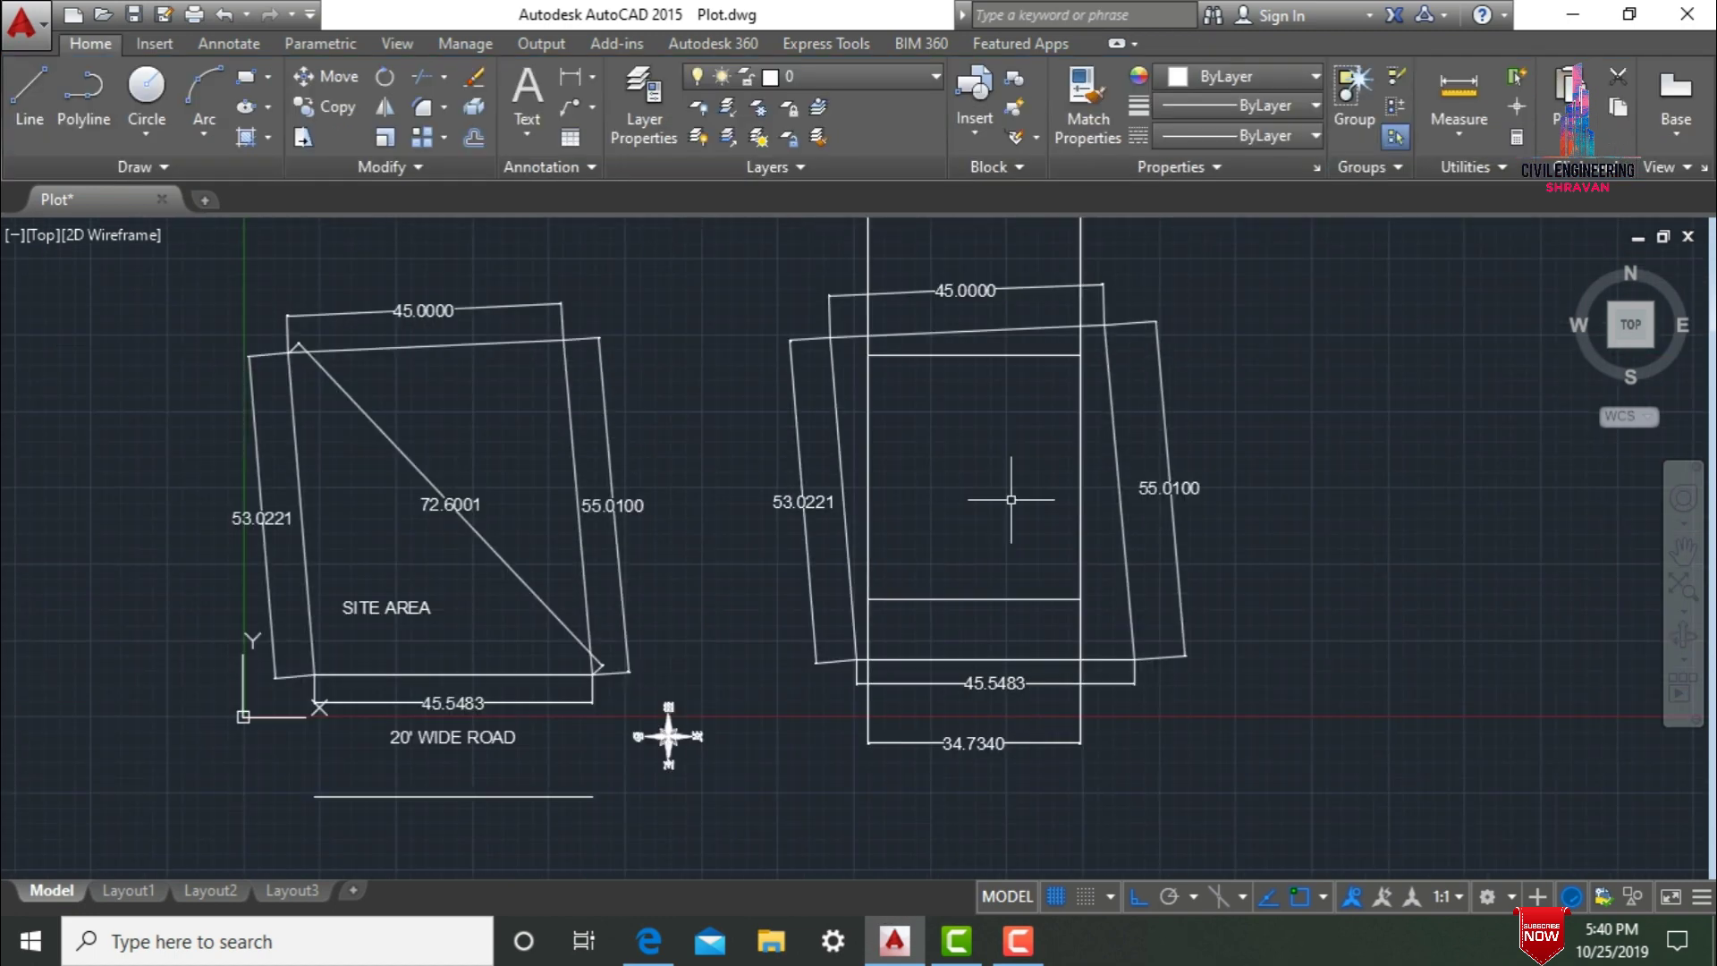
click(570, 80)
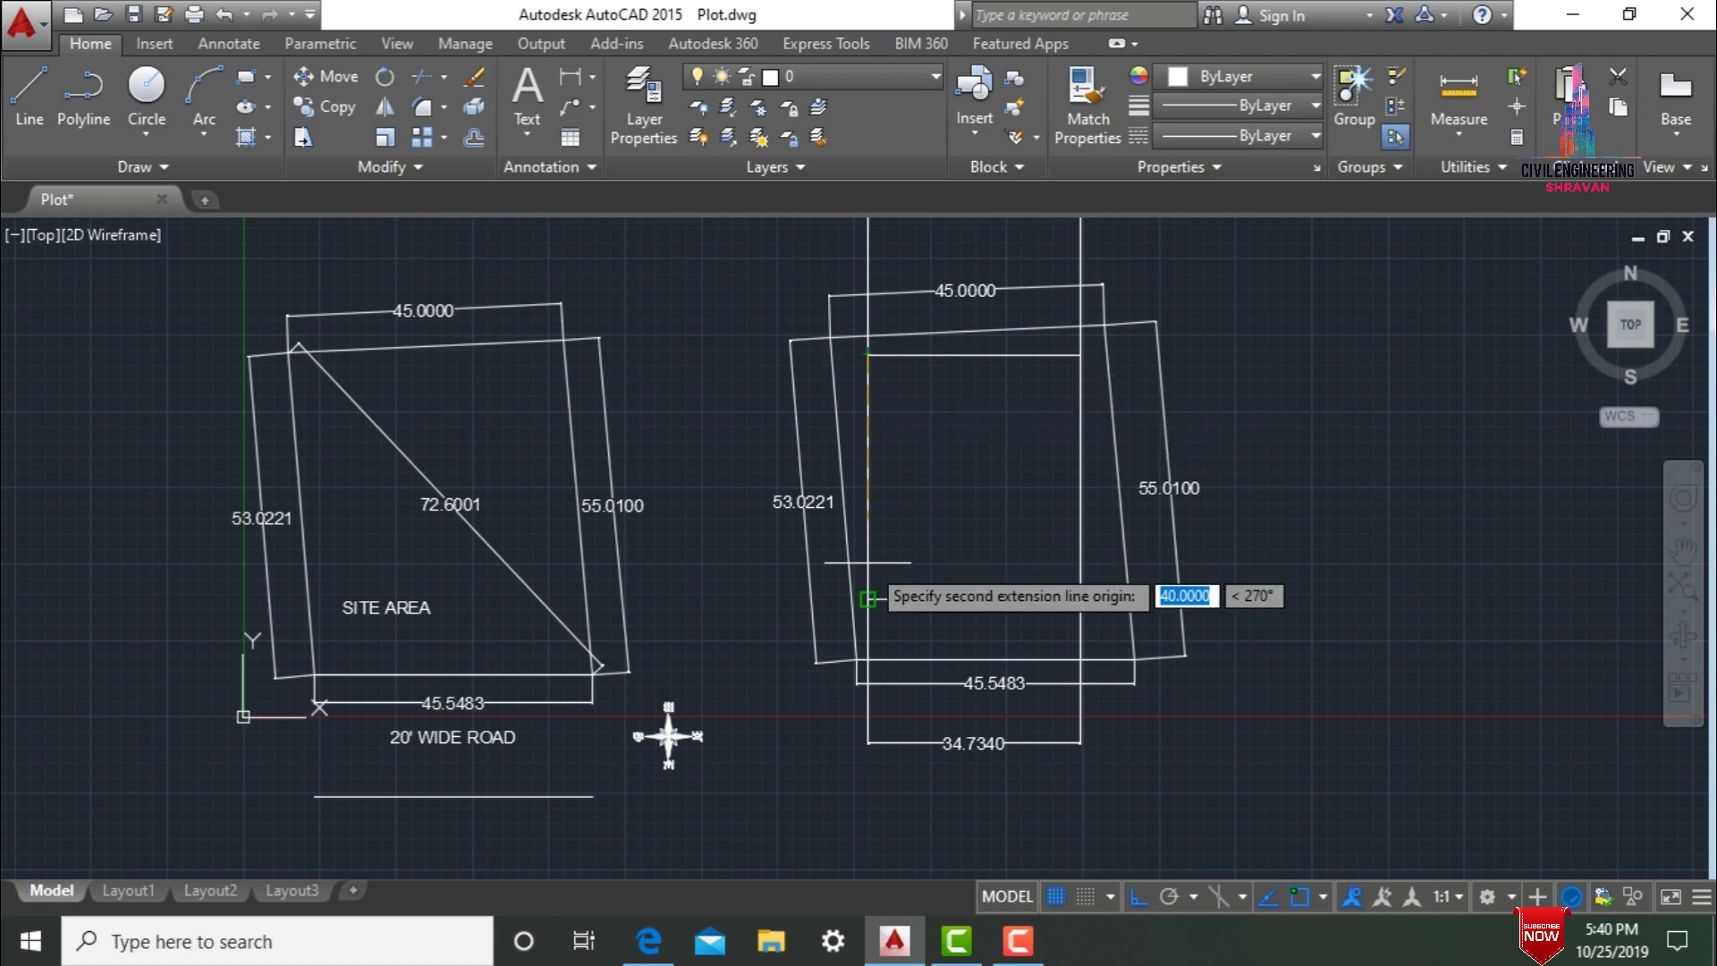
click(867, 599)
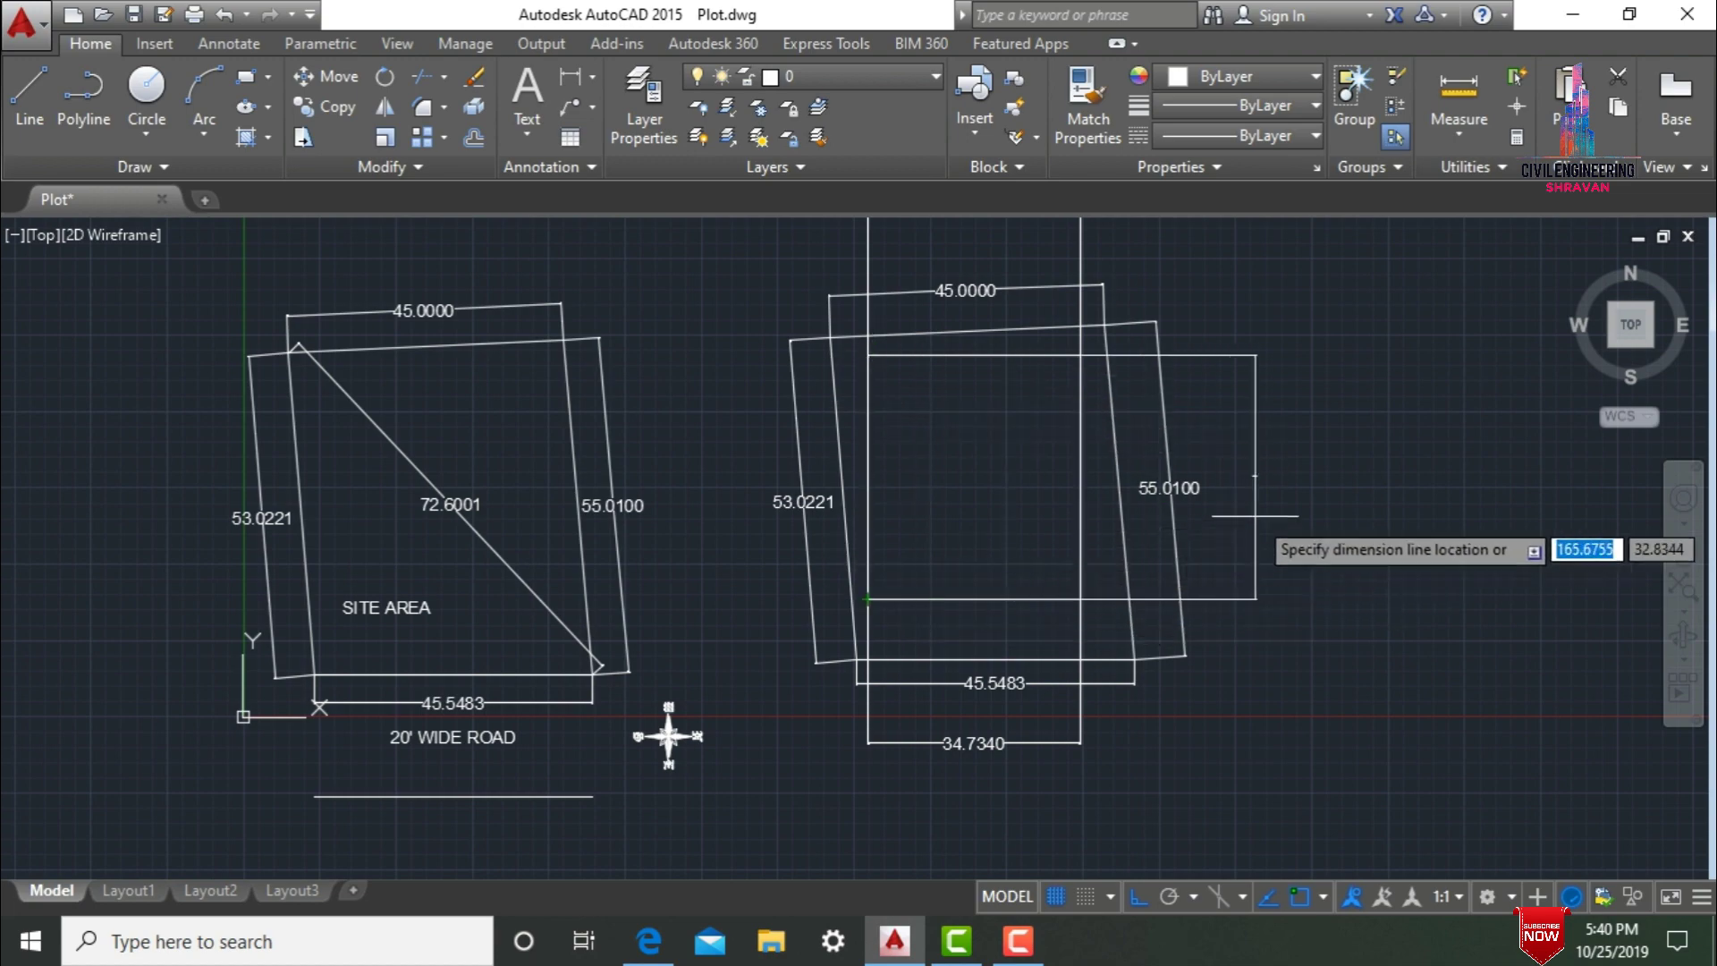
click(1254, 487)
Set the text height of the inner rectangle's vertical dimension to 2.0000.
scroll(1255, 465, up, 5)
scroll(1252, 501, up, 6)
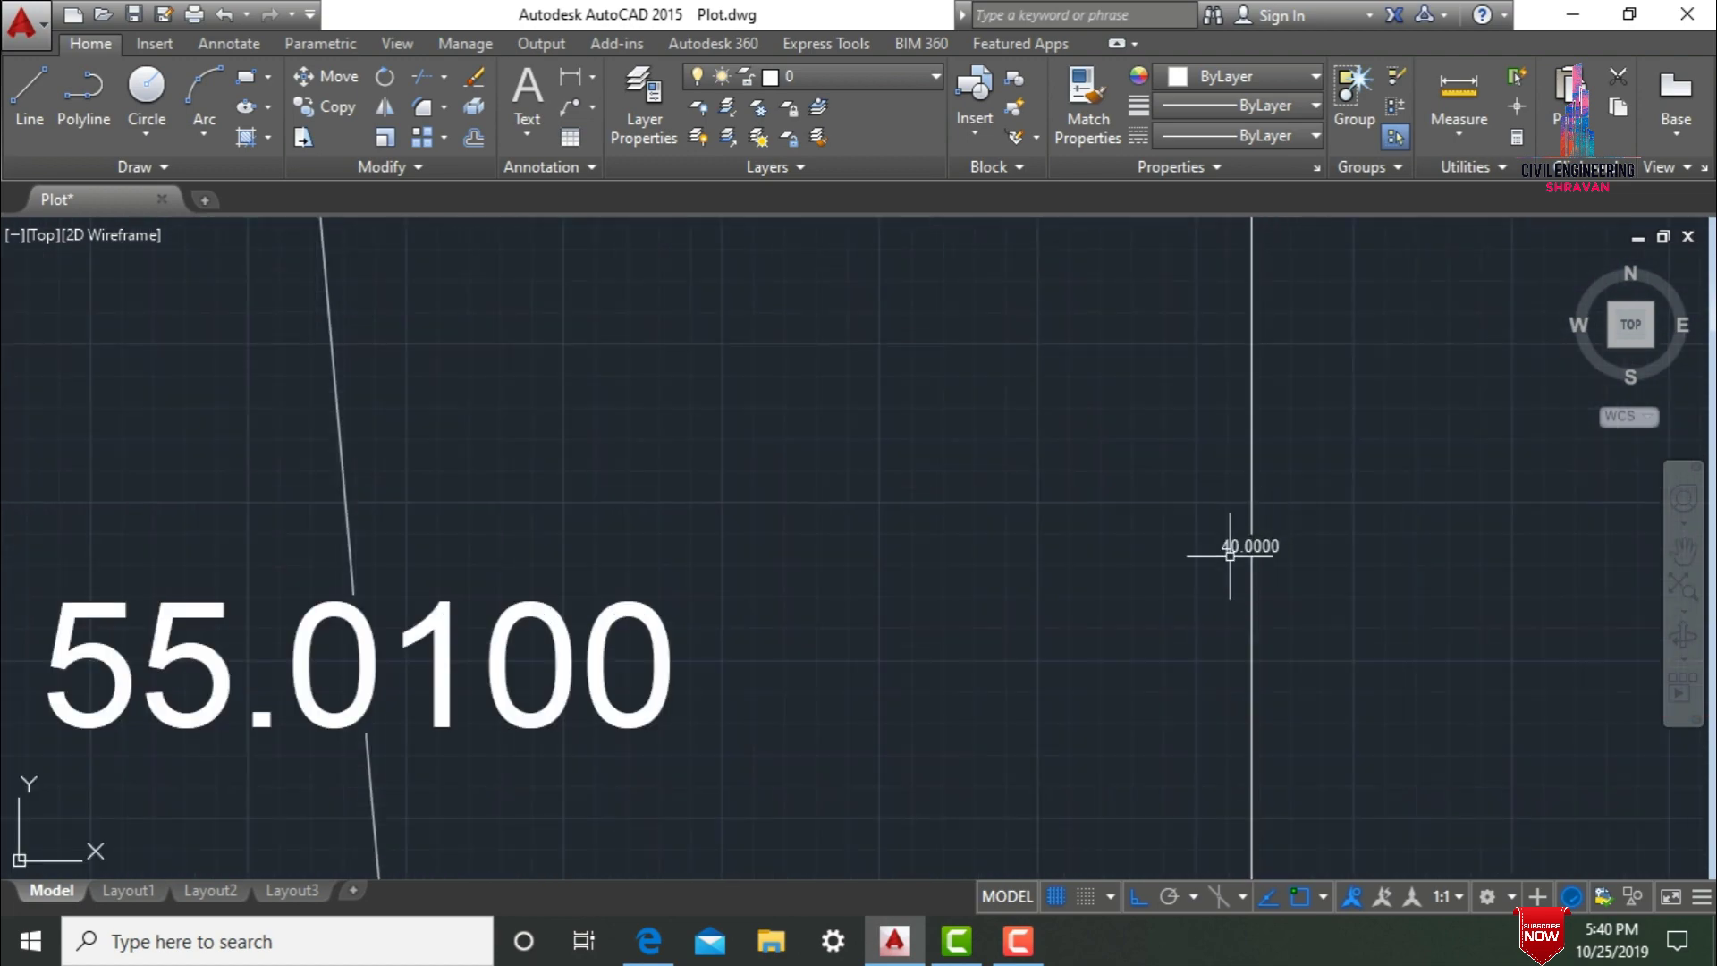
double_click(1245, 510)
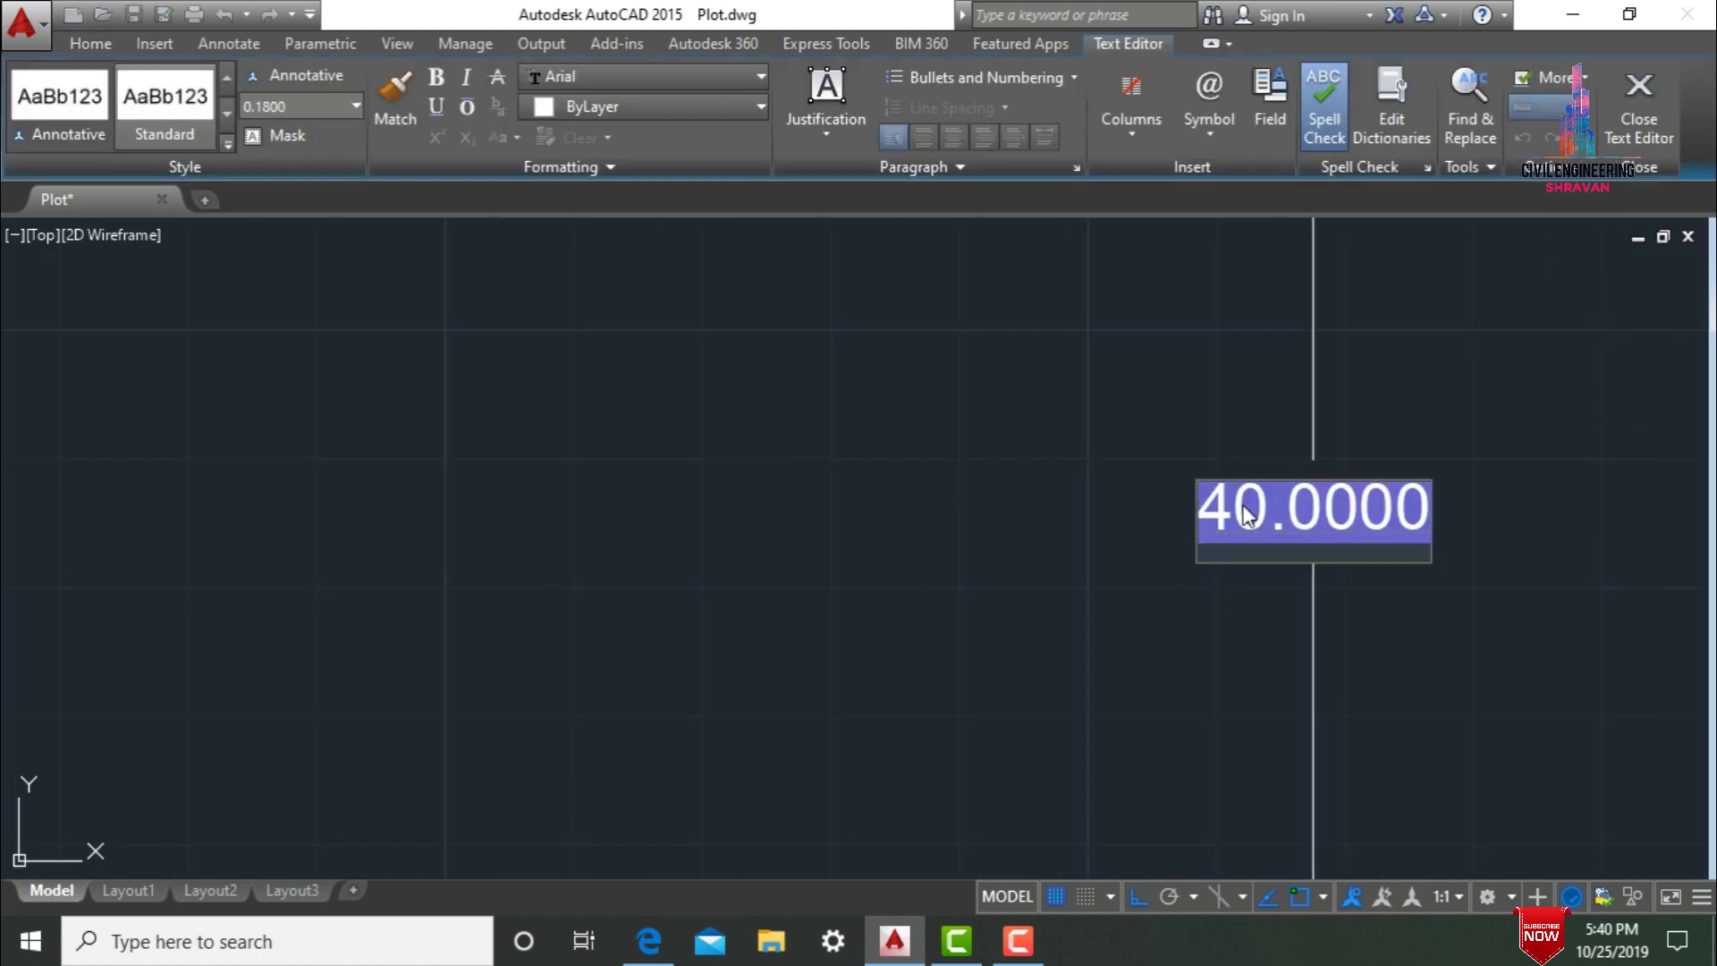
click(356, 107)
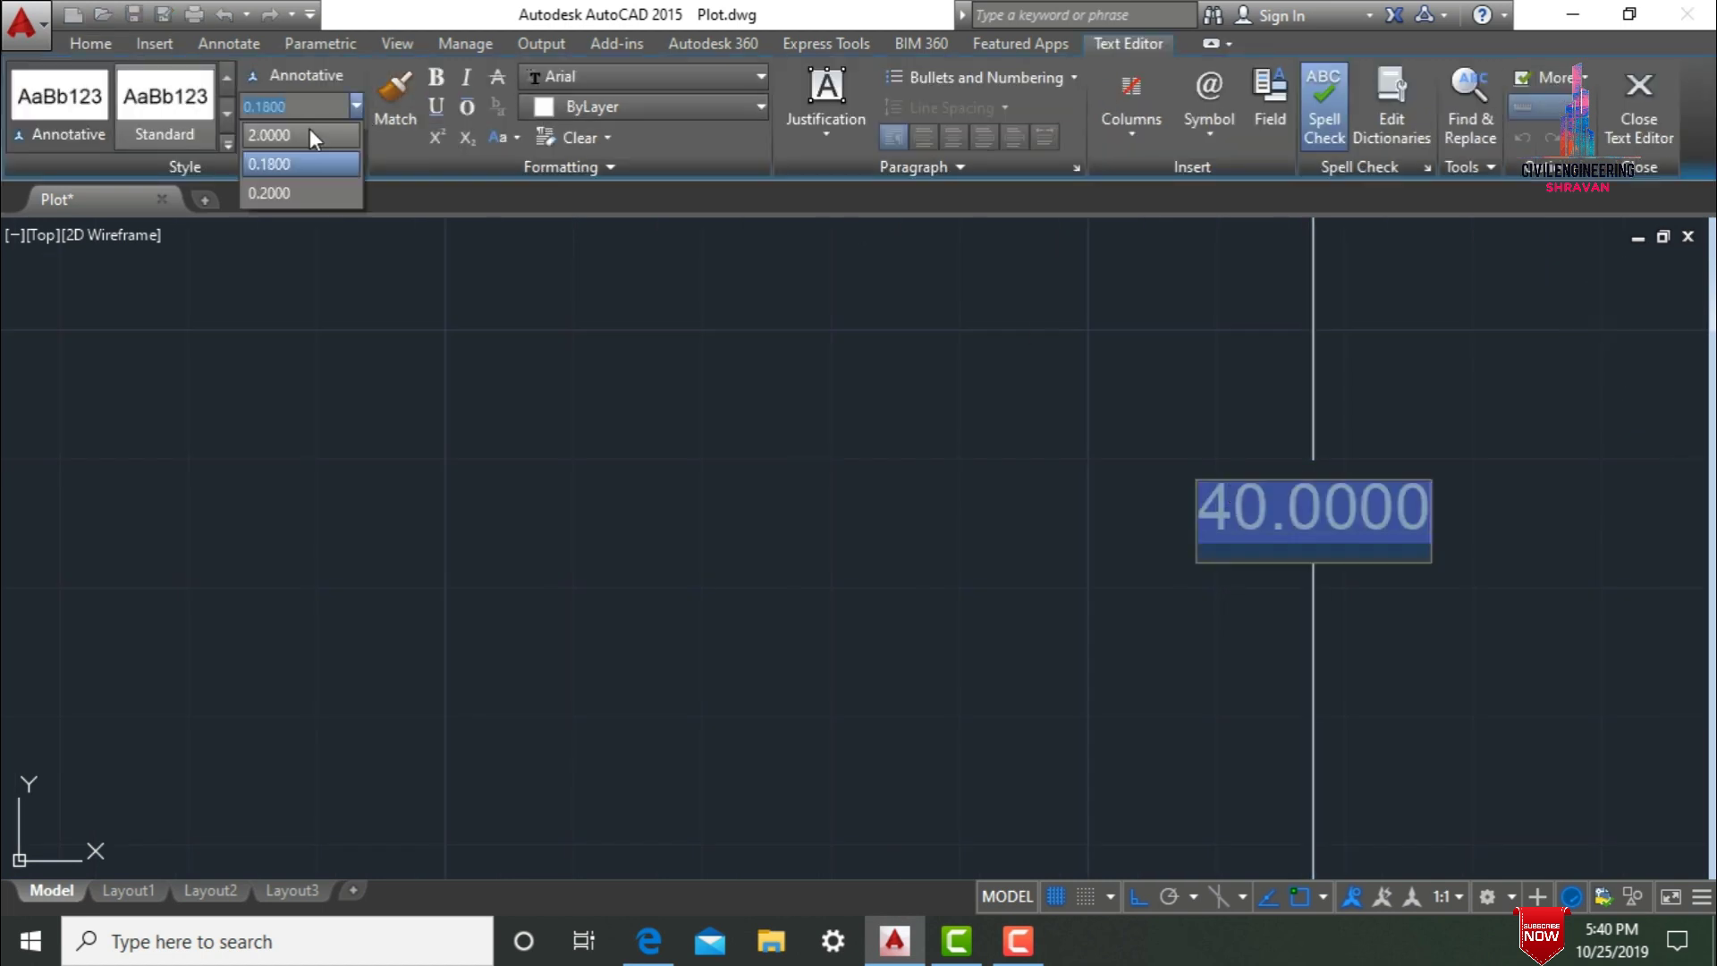
click(275, 130)
click(528, 372)
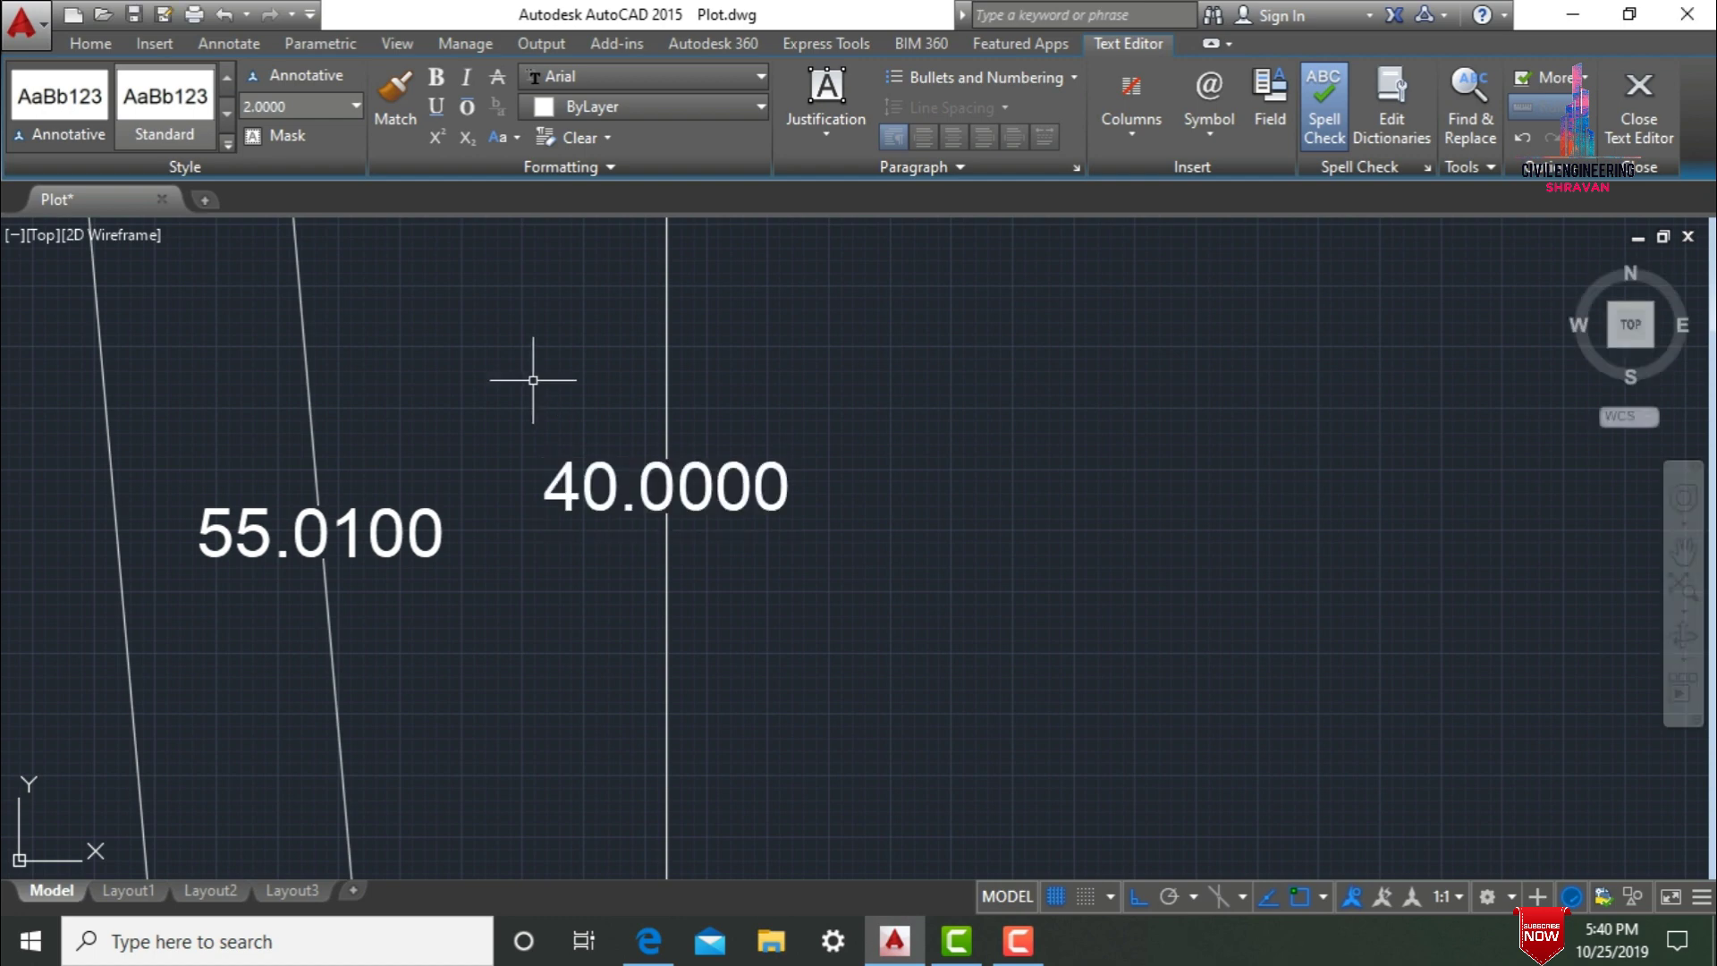
scroll(549, 629, down, 5)
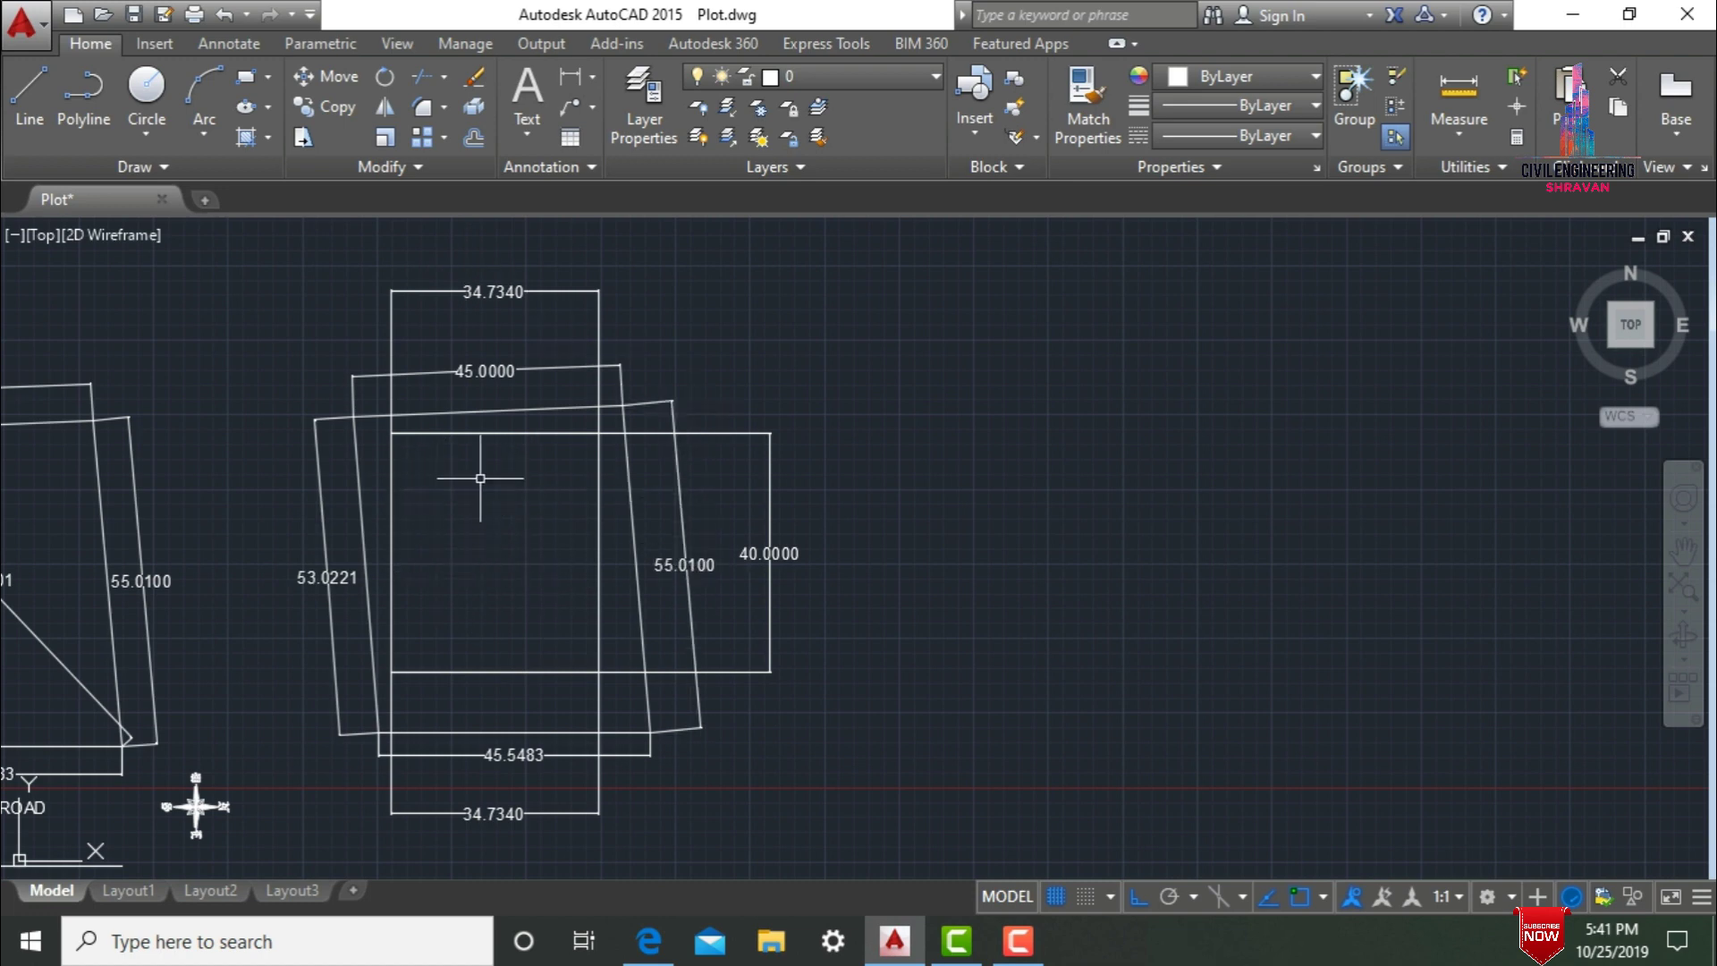
middle_drag(475, 513, 908, 476)
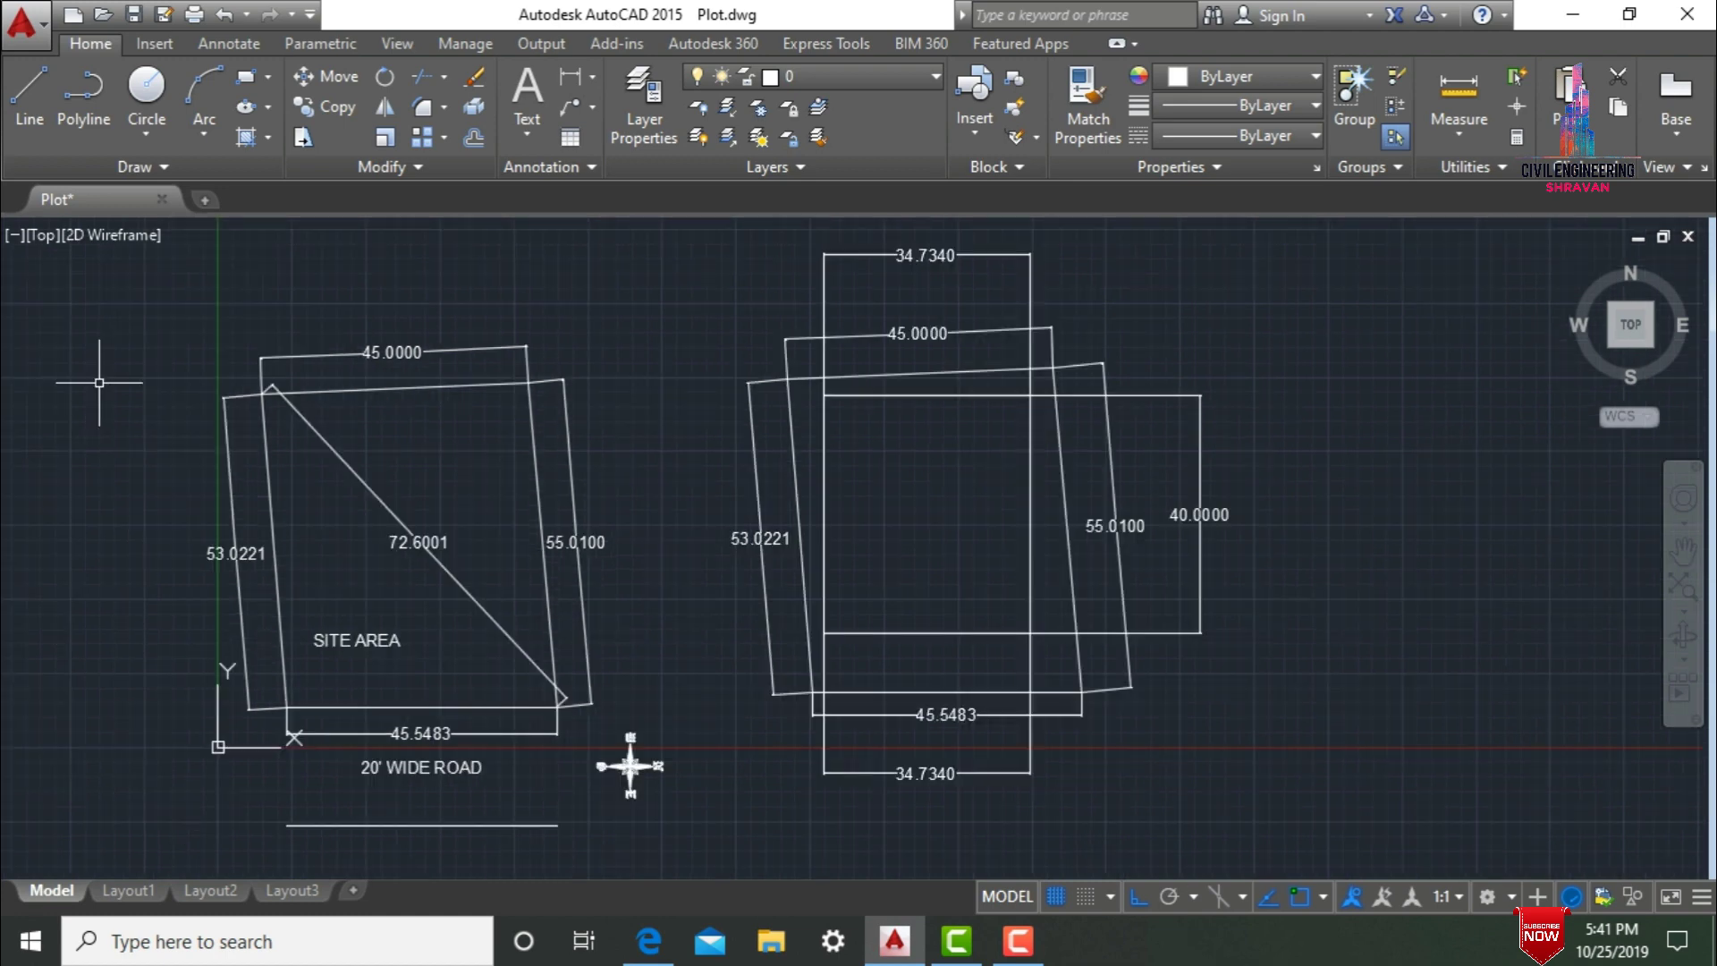